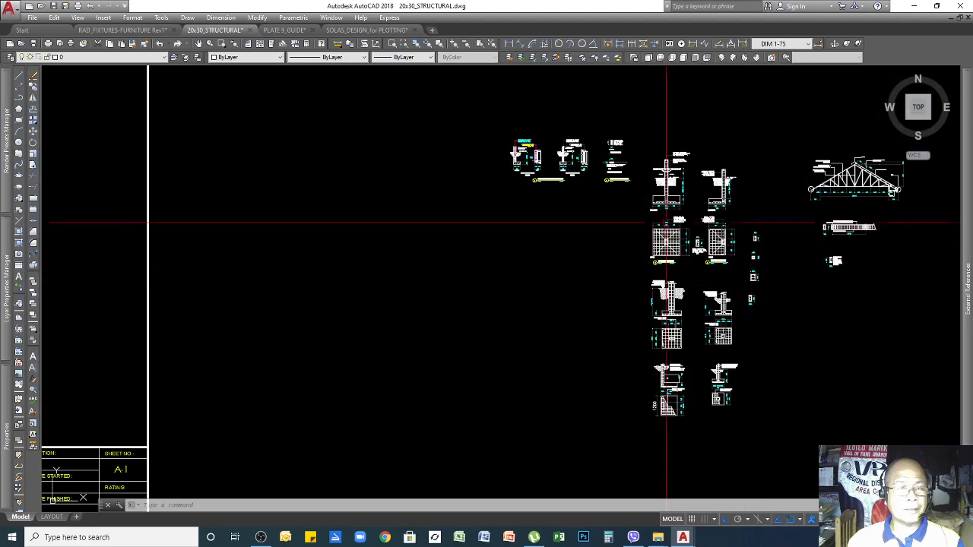
Examine the typical wall footing details WF1 and WF2 and the lintel beam and stiffener details
scroll(632, 187, "up", 2)
scroll(551, 108, "up", 3)
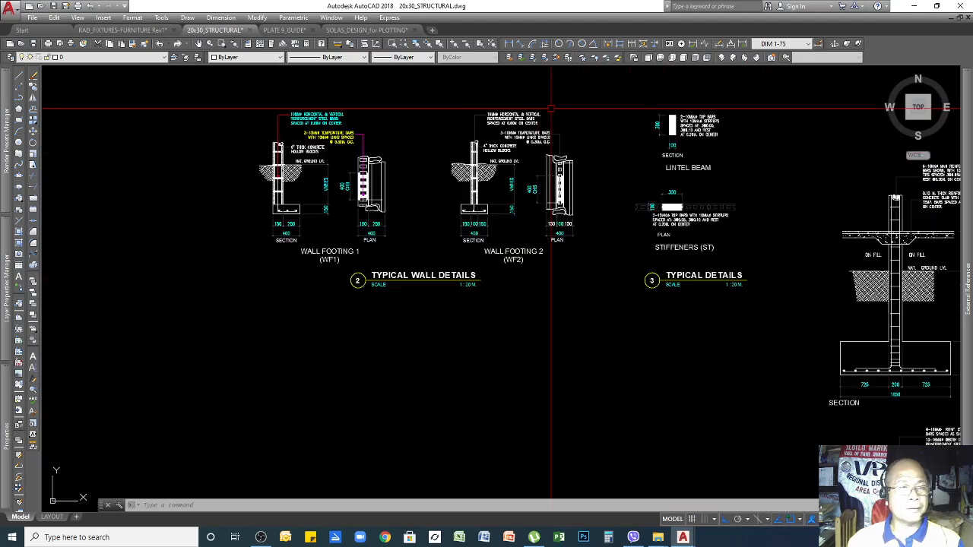
scroll(580, 206, "down", 2)
scroll(582, 228, "up", 4)
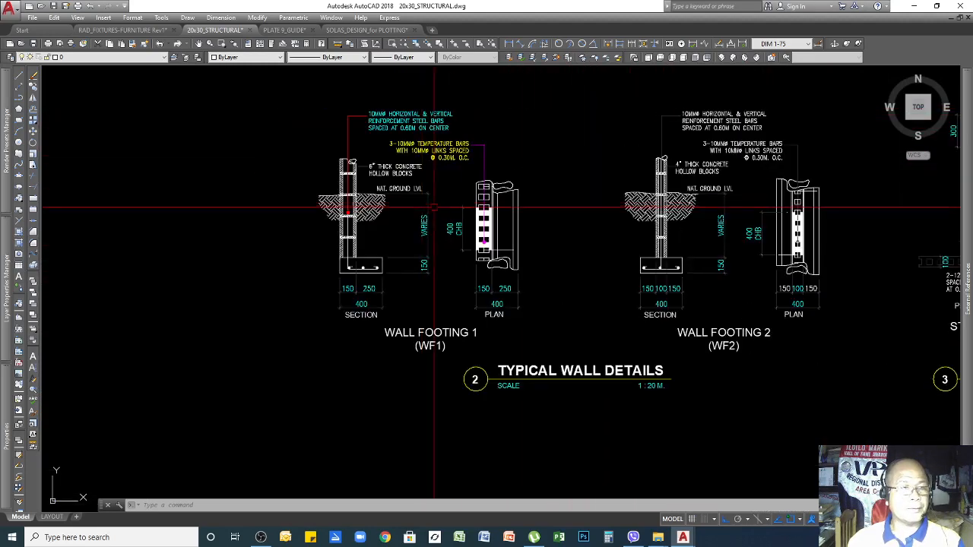
scroll(494, 262, "down", 4)
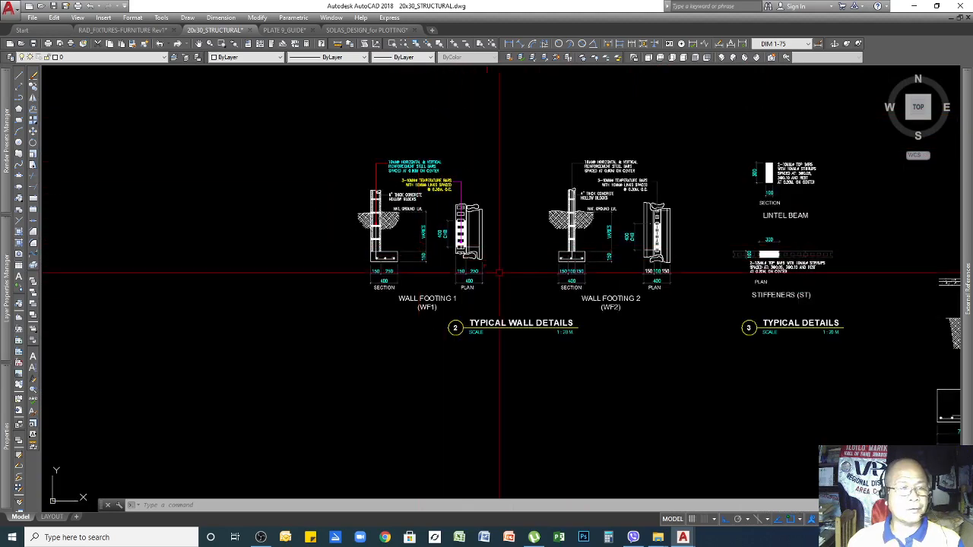
scroll(605, 247, "up", 2)
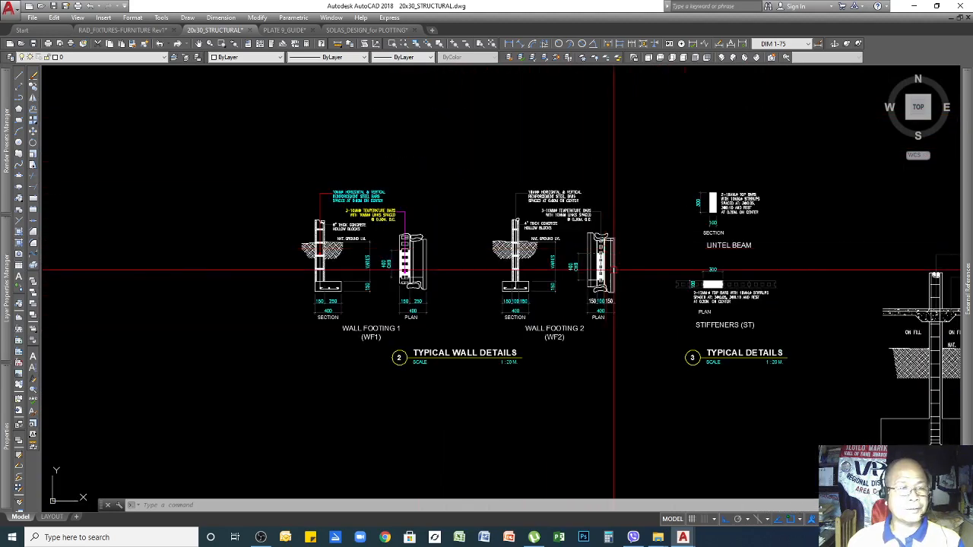
scroll(605, 247, "up", 2)
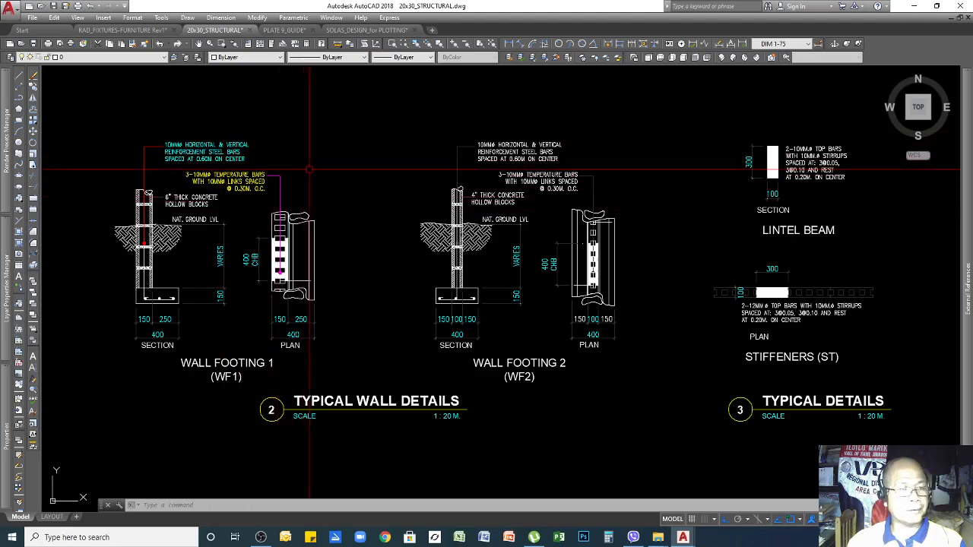
scroll(310, 169, "down", 3)
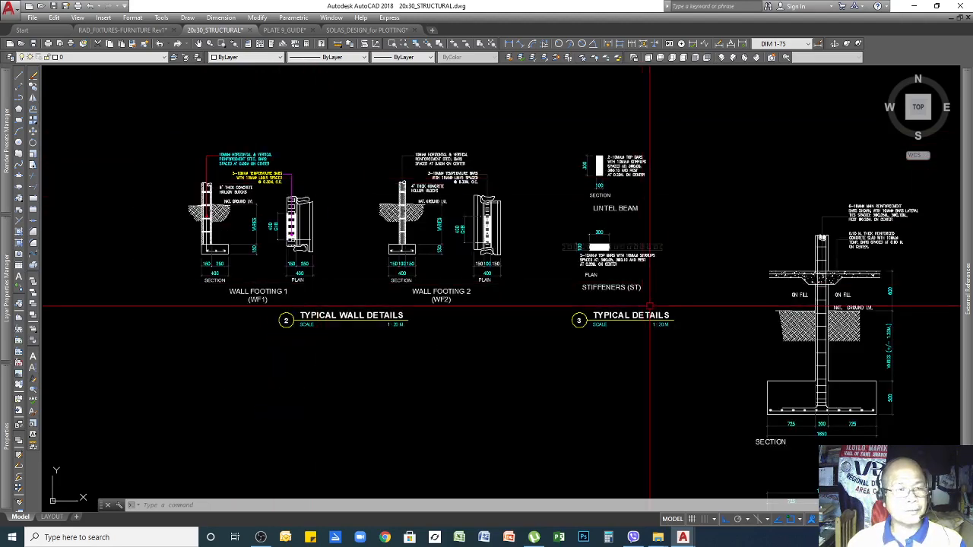
scroll(534, 248, "down", 3)
scroll(578, 243, "up", 4)
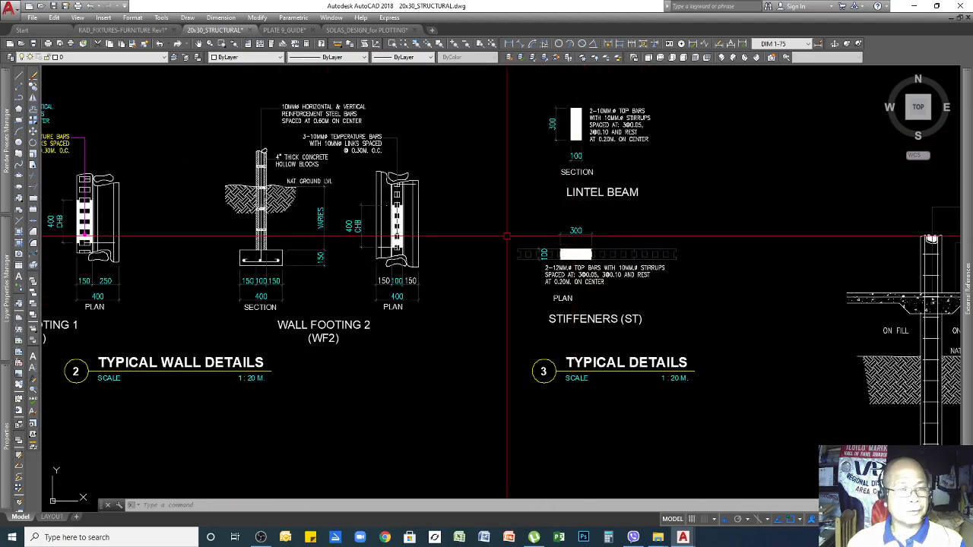
scroll(451, 227, "down", 4)
scroll(638, 308, "down", 4)
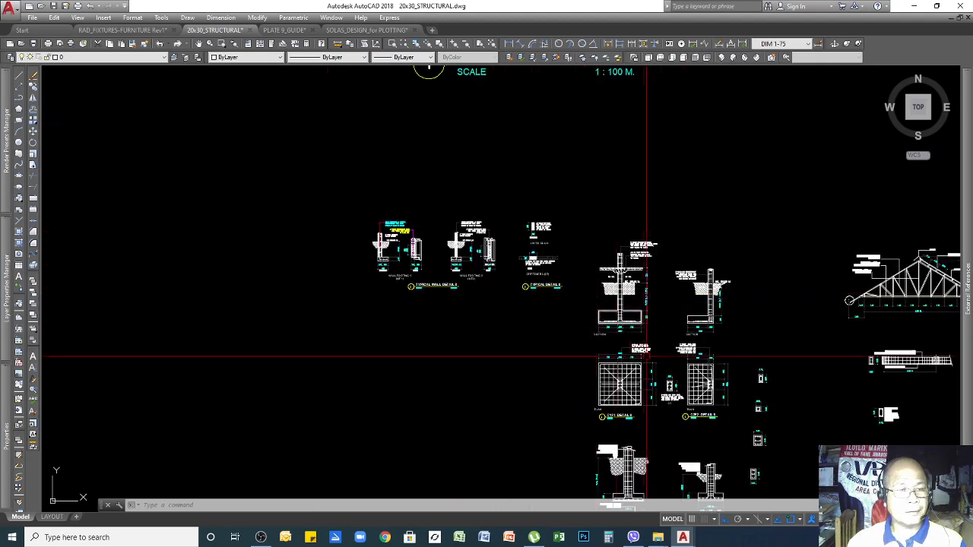
scroll(590, 322, "down", 2)
scroll(605, 393, "up", 3)
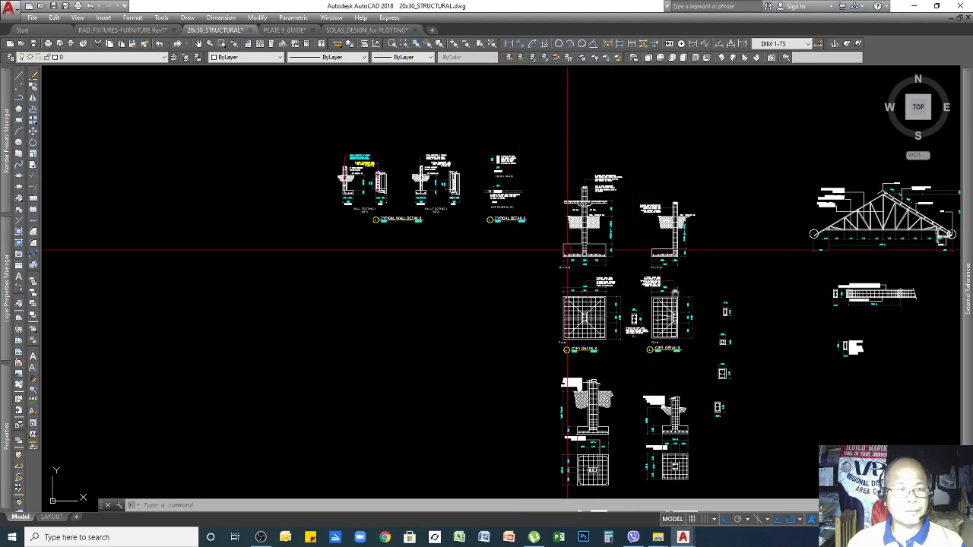
scroll(495, 160, "up", 2)
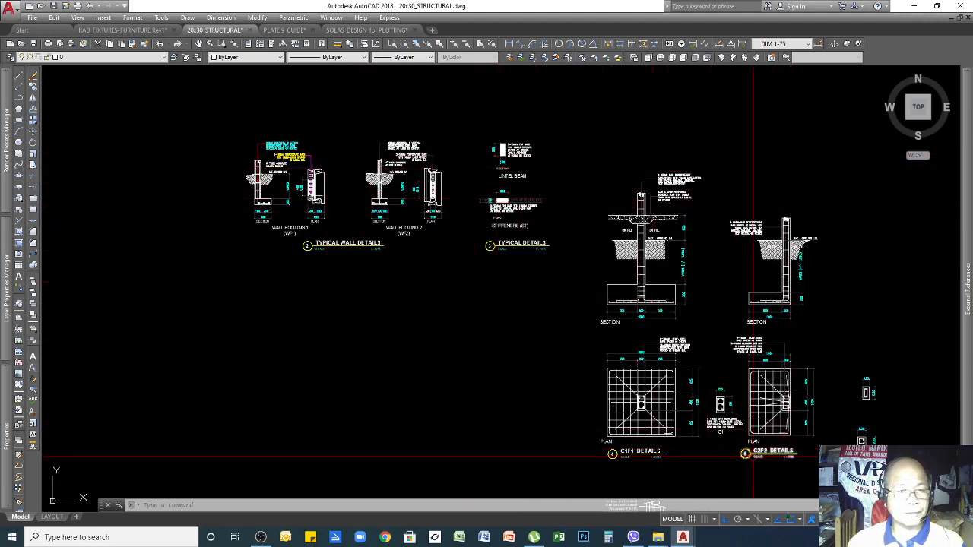
Move the two lowest footing plans, with their rebar notes and plan dimensions, straight down to widen the gap below their sections
scroll(604, 163, "down", 4)
scroll(669, 342, "up", 3)
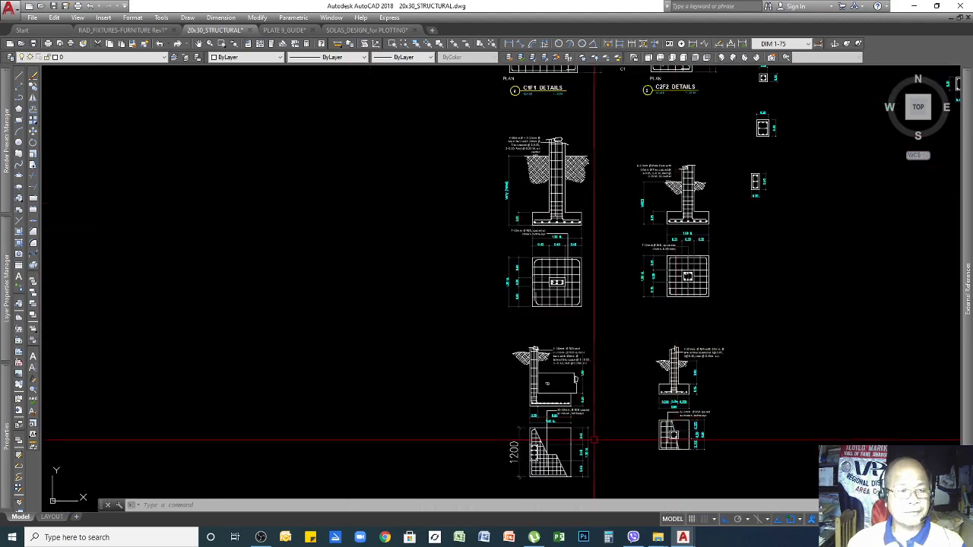
scroll(578, 504, "up", 2)
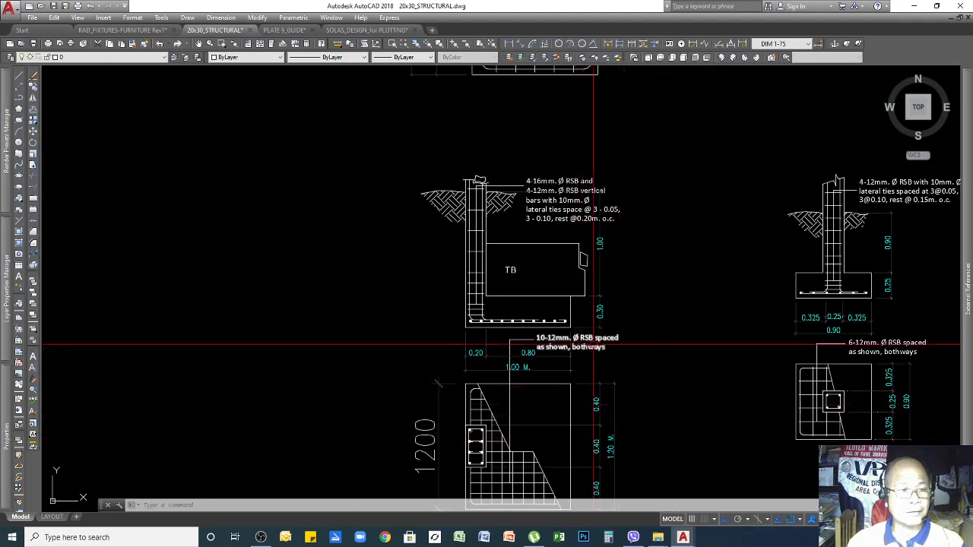
left_click(616, 337)
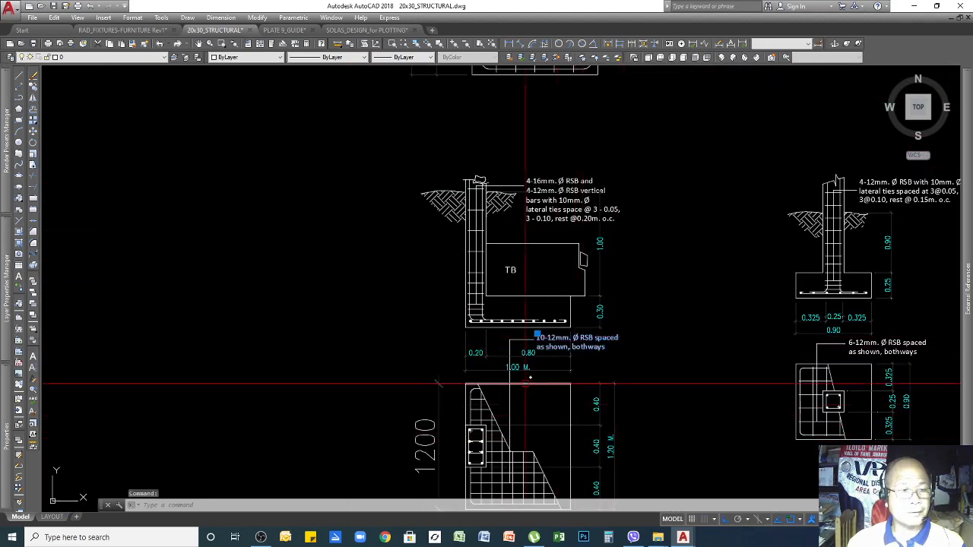
left_click(641, 375)
scroll(637, 358, "down", 4)
left_click(517, 447)
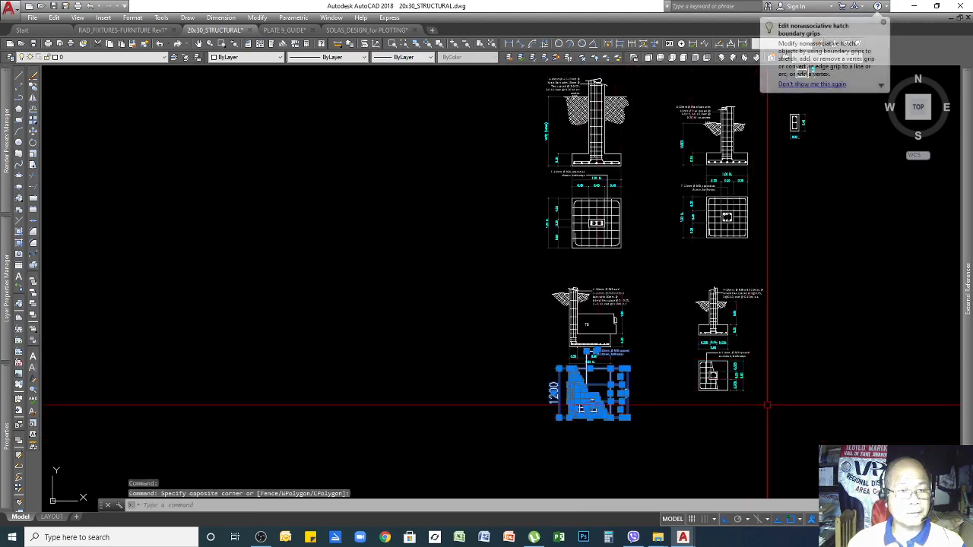
scroll(769, 396, "up", 4)
left_click(569, 414)
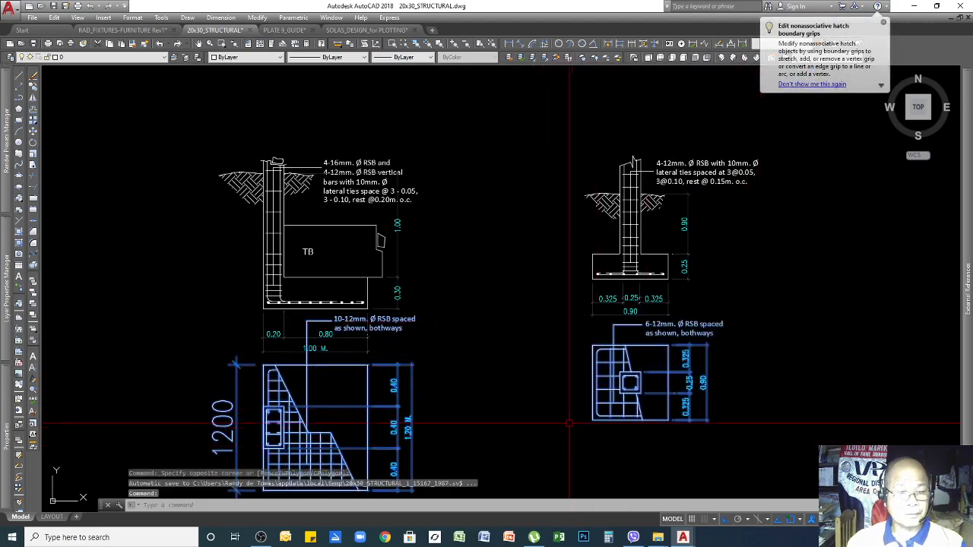
scroll(570, 415, "down", 2)
key("Return")
left_click(786, 251)
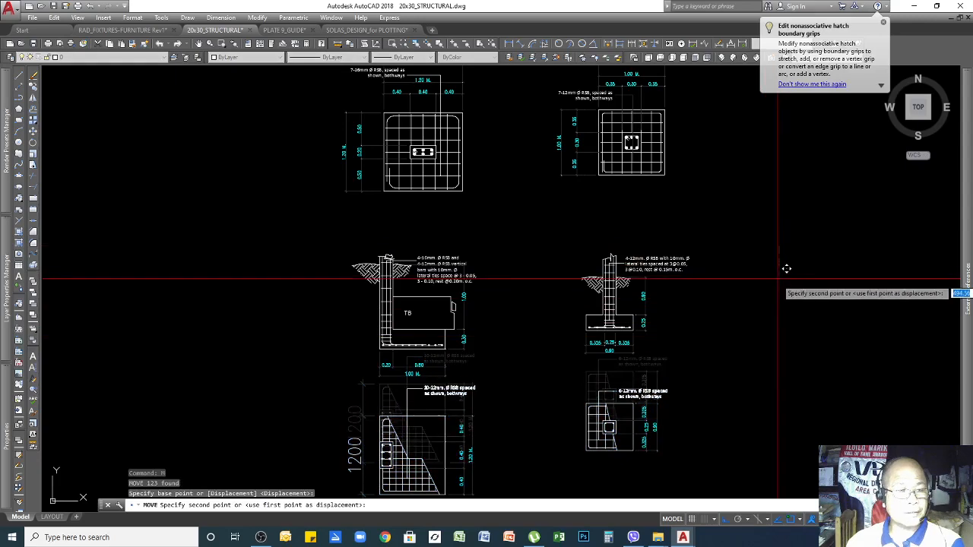
scroll(767, 342, "down", 4)
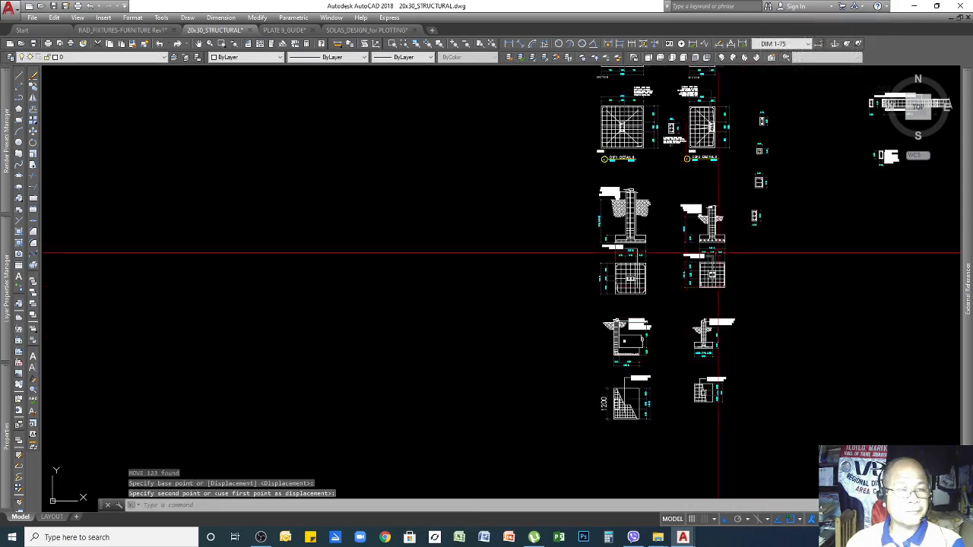
Review the column footing details, including the reinforcement and dimensions of the C1F1 and C2F2 plans
scroll(753, 243, "up", 4)
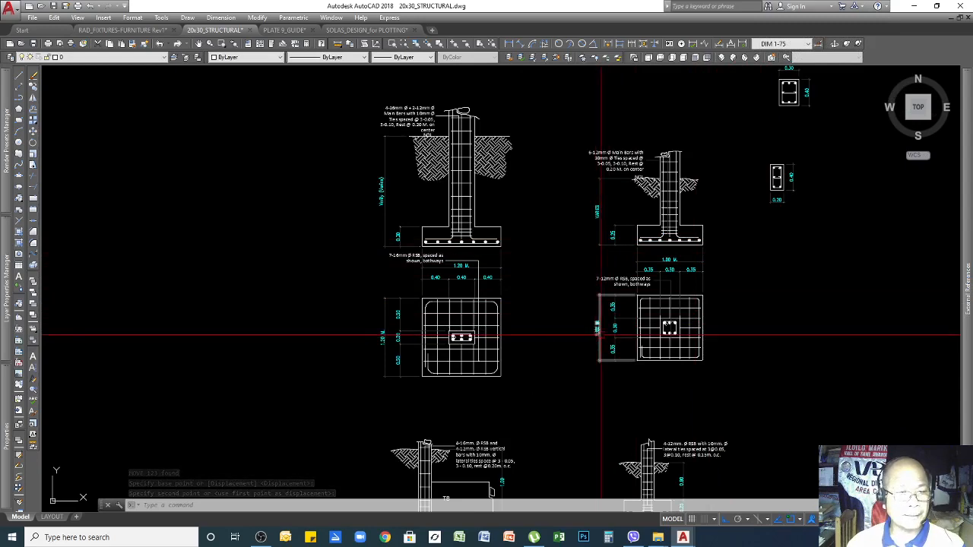
left_click(599, 321)
scroll(583, 274, "down", 4)
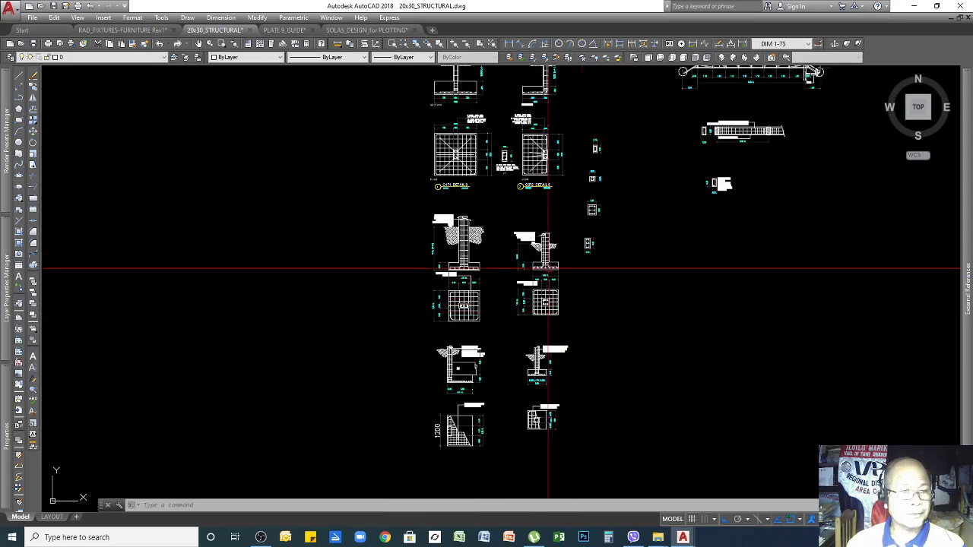
scroll(506, 159, "down", 4)
scroll(482, 143, "up", 4)
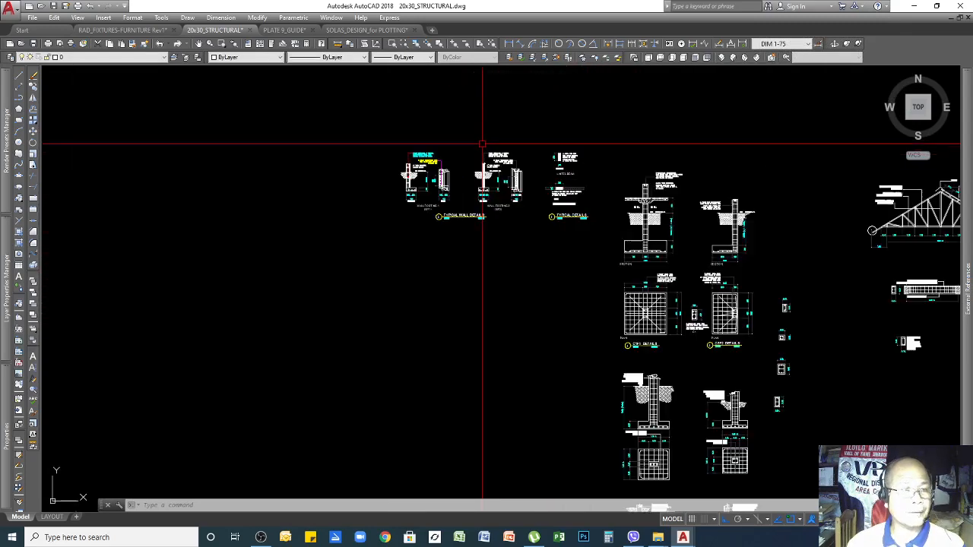
scroll(482, 143, "up", 4)
scroll(487, 145, "down", 6)
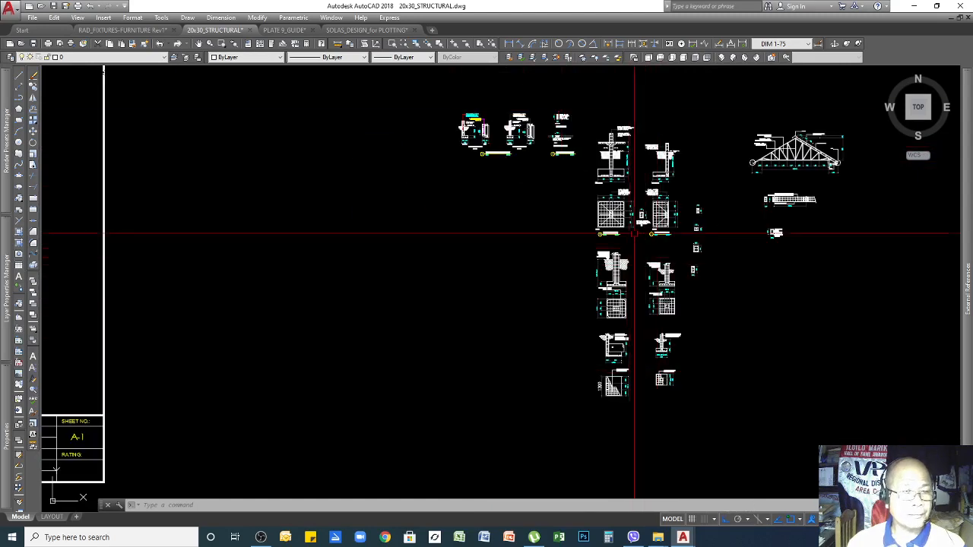
scroll(635, 234, "up", 3)
scroll(583, 274, "up", 4)
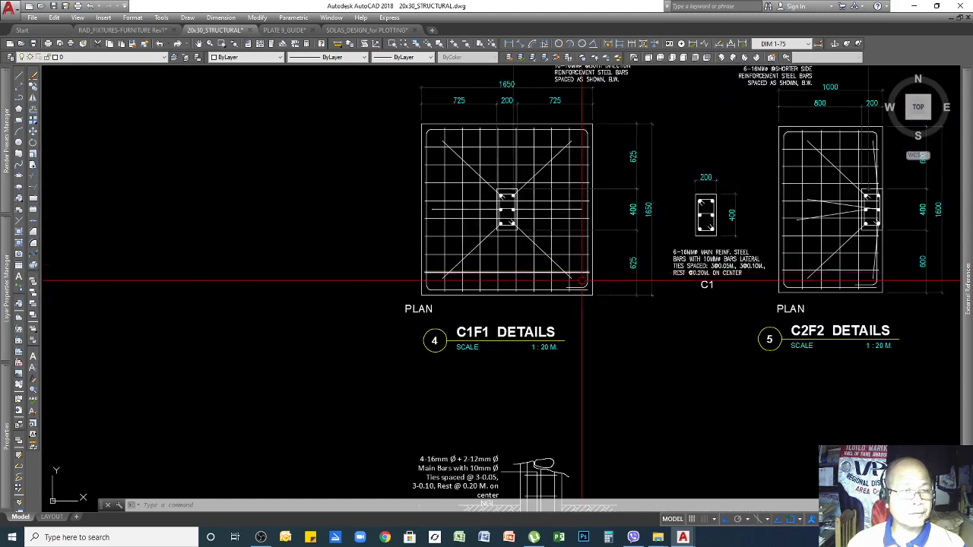
scroll(582, 281, "down", 1)
scroll(532, 202, "up", 1)
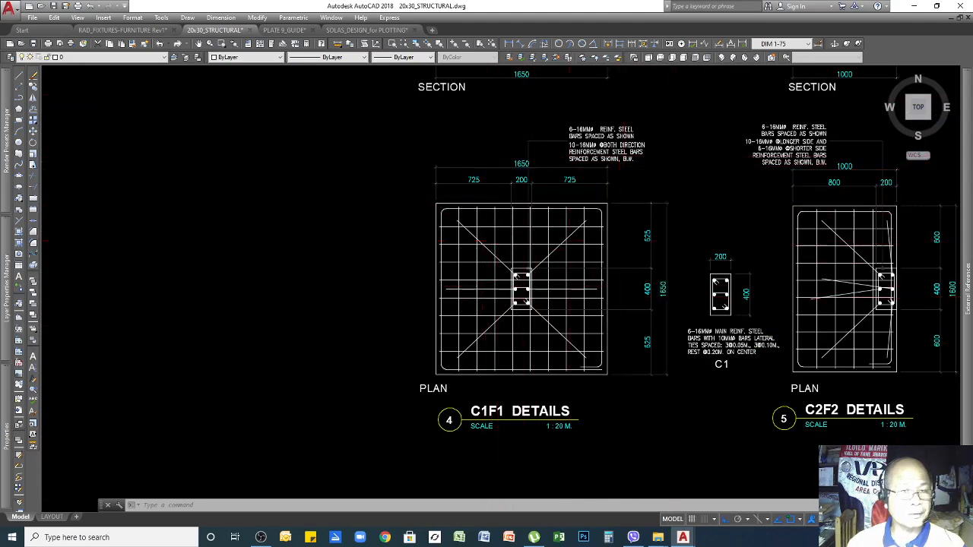
scroll(646, 297, "down", 5)
scroll(601, 247, "down", 1)
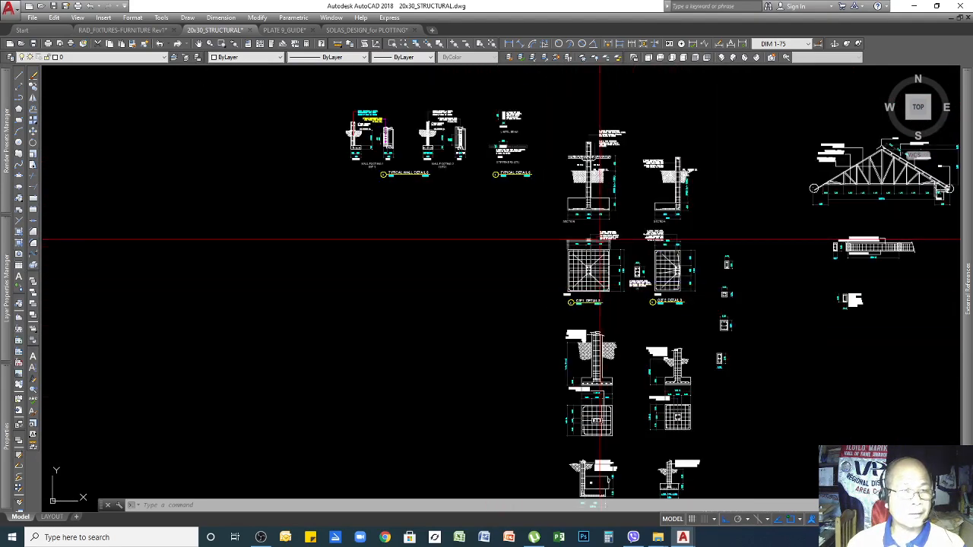
Examine the C1F1 footing section, including its floor slab, natural ground level, footing depth, column ties and bottom bars
scroll(578, 182, "up", 8)
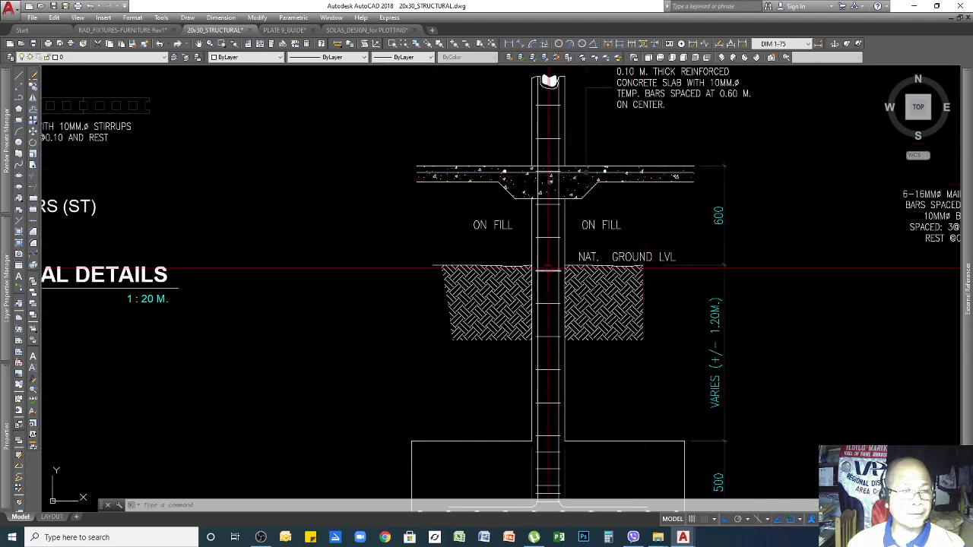
scroll(549, 270, "down", 2)
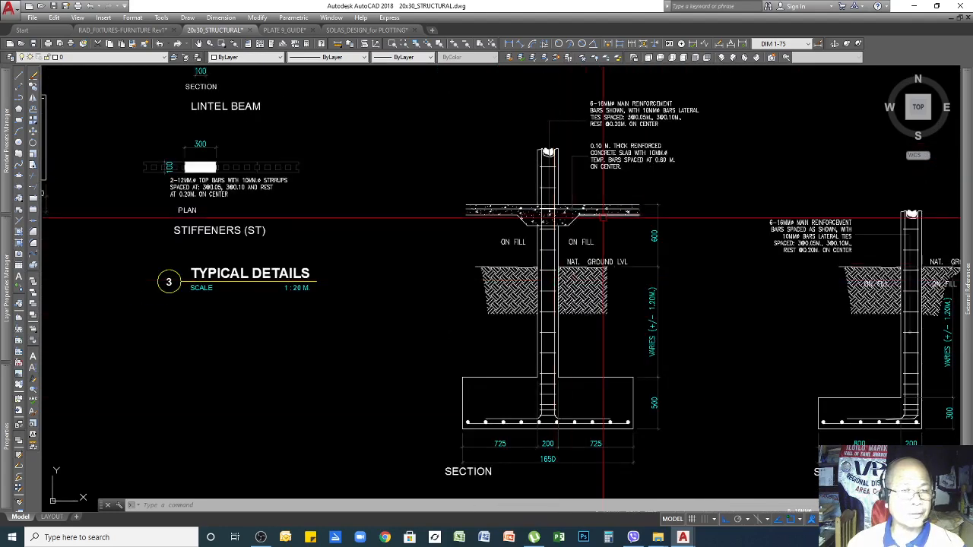
scroll(602, 221, "down", 2)
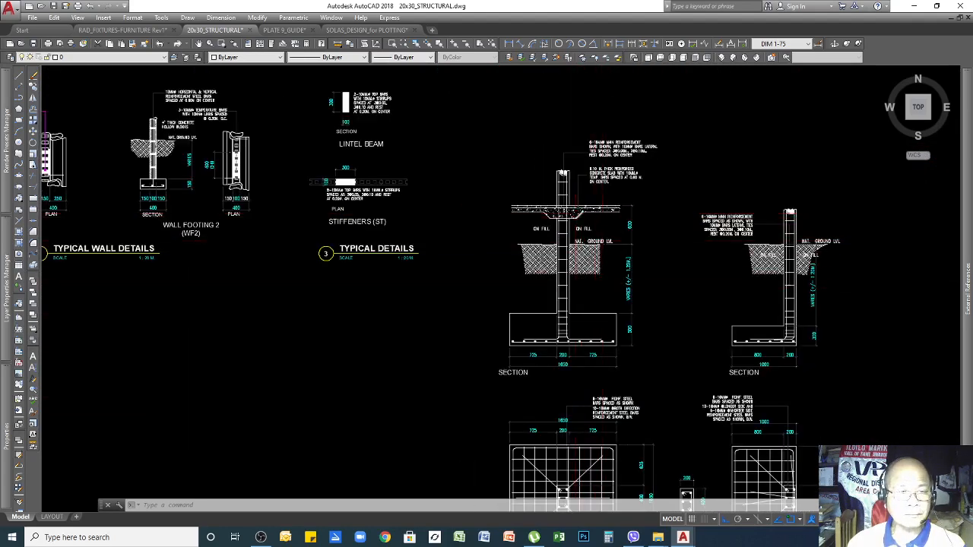
scroll(577, 220, "up", 2)
scroll(585, 331, "down", 2)
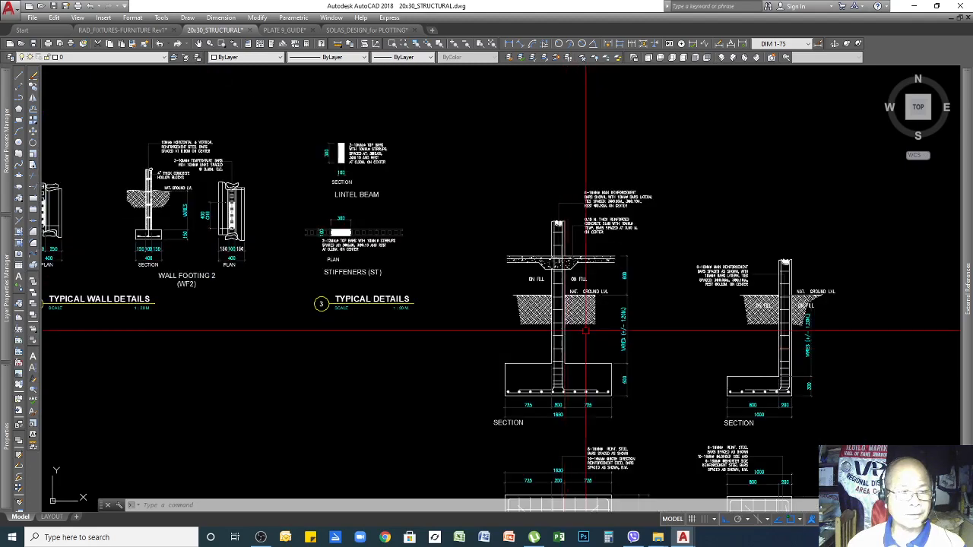
scroll(592, 259, "up", 2)
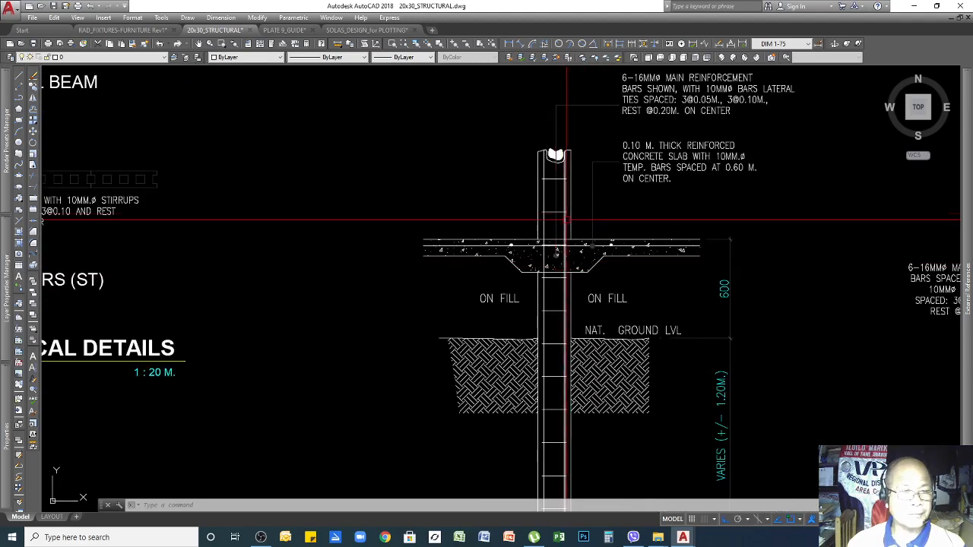
scroll(590, 222, "down", 2)
scroll(546, 409, "up", 2)
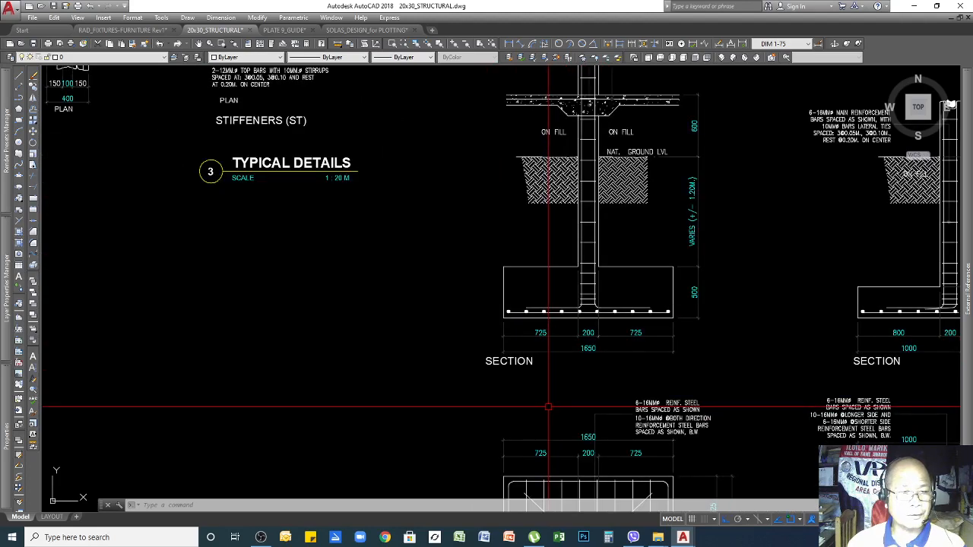
scroll(572, 304, "down", 2)
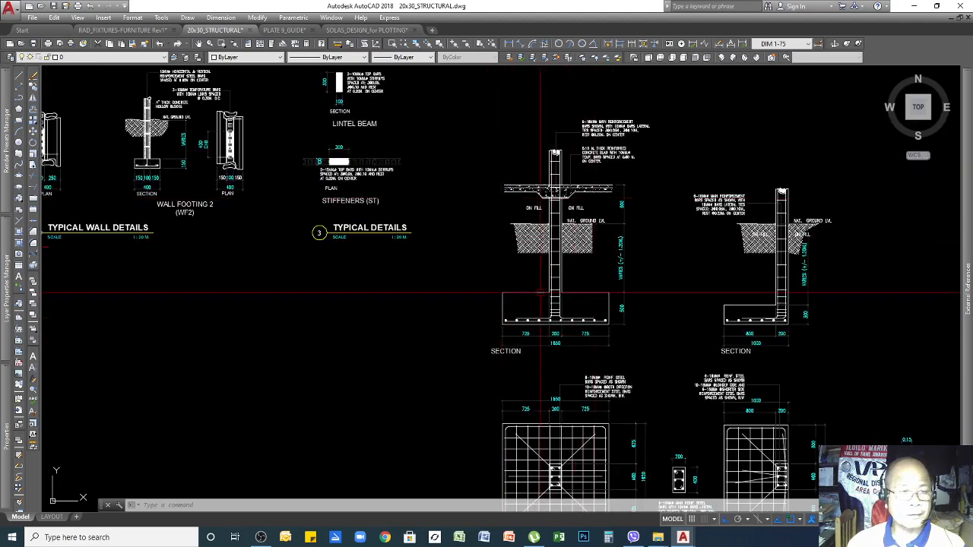
scroll(540, 292, "up", 5)
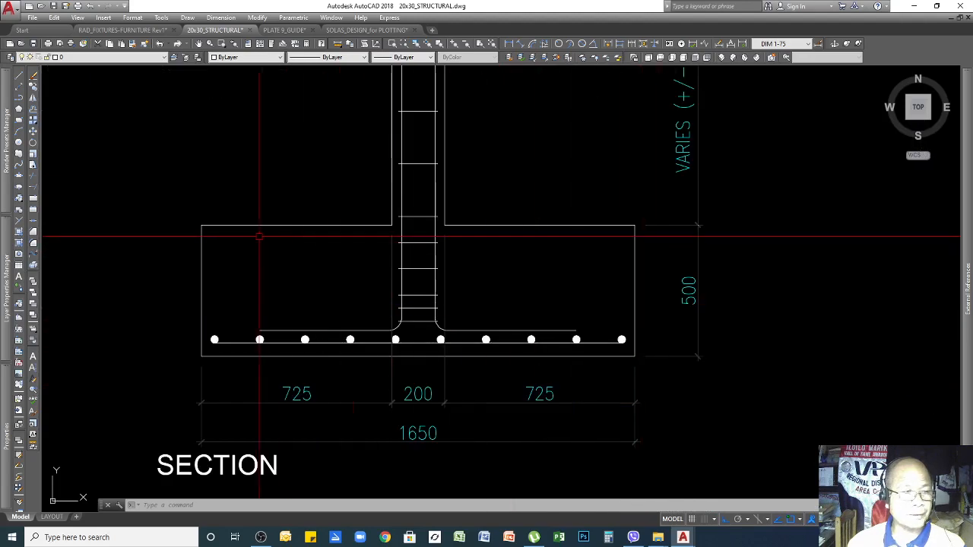
scroll(646, 388, "down", 2)
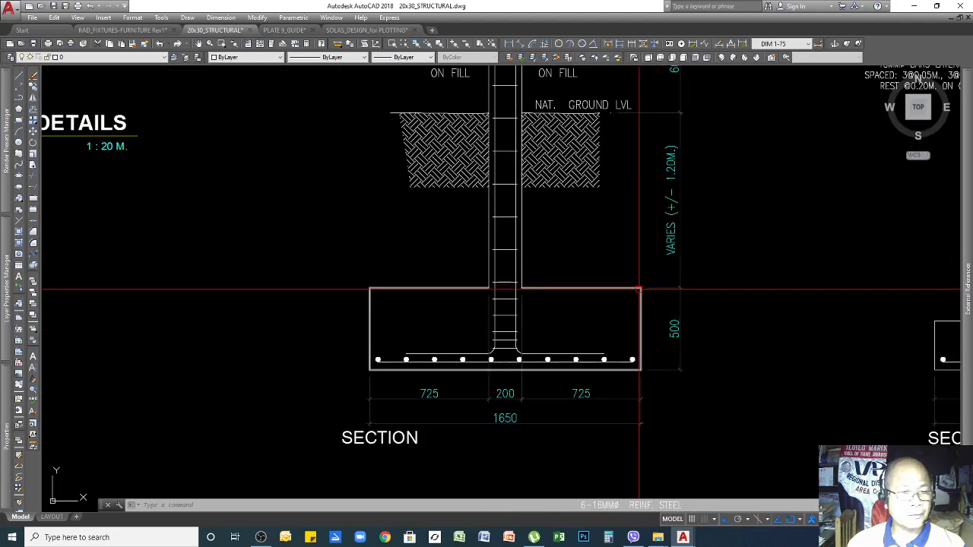
scroll(639, 290, "down", 2)
scroll(642, 119, "up", 3)
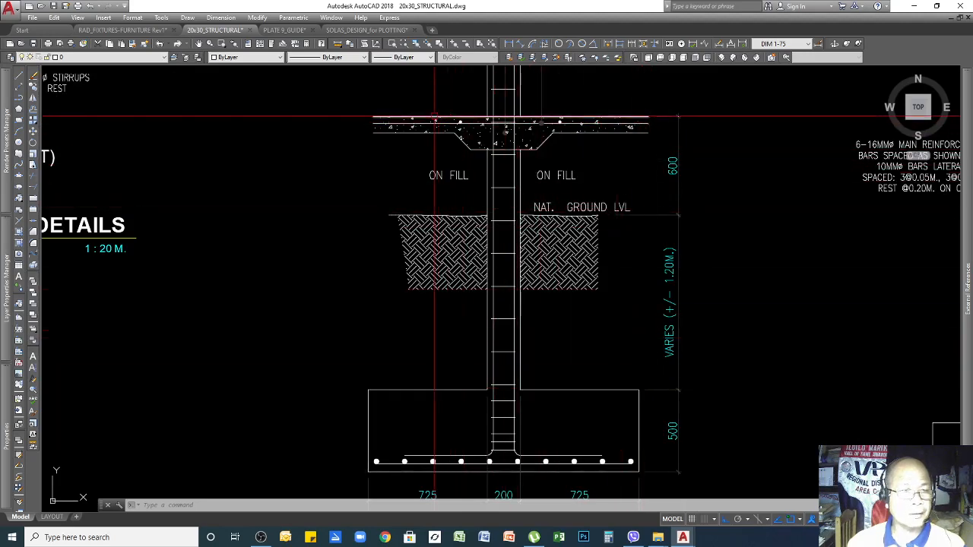
scroll(483, 116, "up", 2)
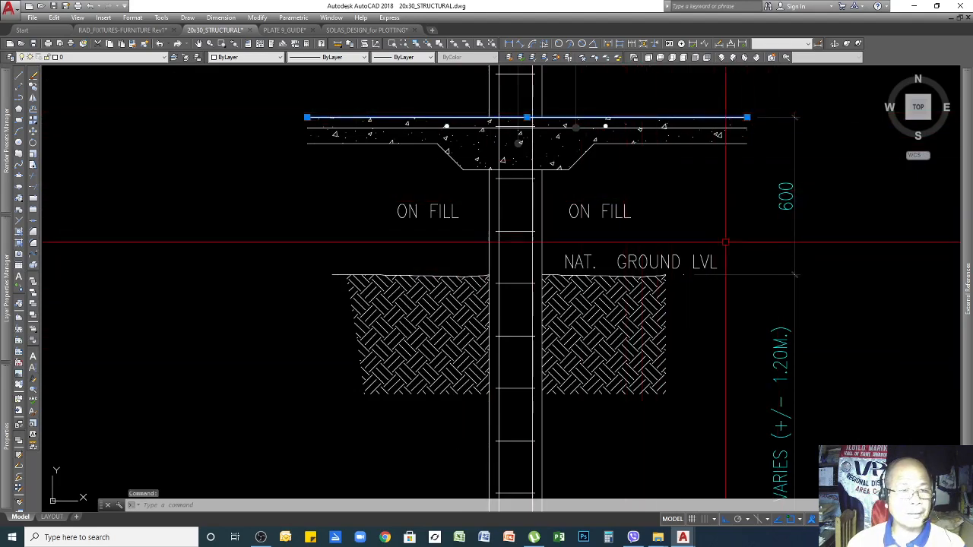
Examine the floor slab line and its height dimension above natural ground level in the C1F1 footing section
scroll(727, 304, "down", 2)
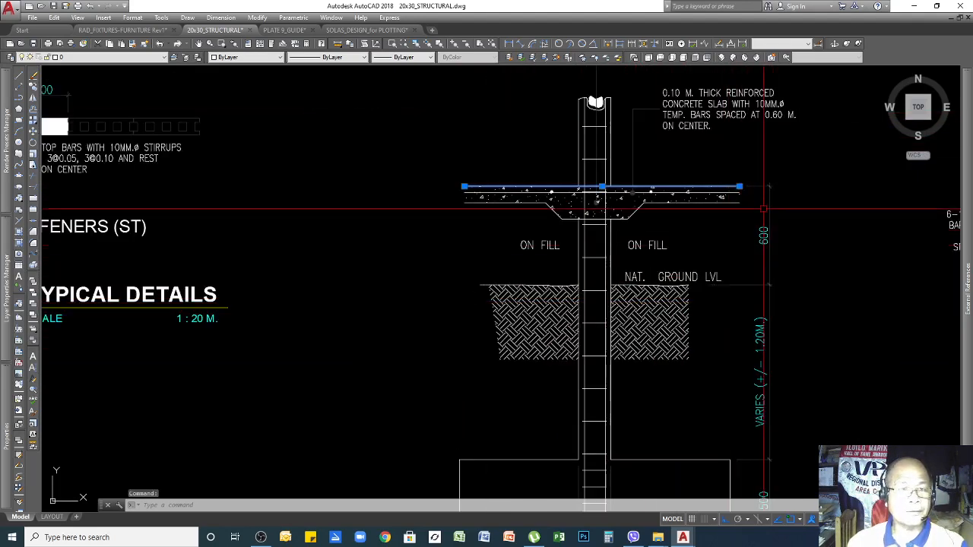
key("Escape")
key("Escape")
scroll(764, 208, "up", 2)
left_click(798, 276)
left_click(721, 246)
key("Escape")
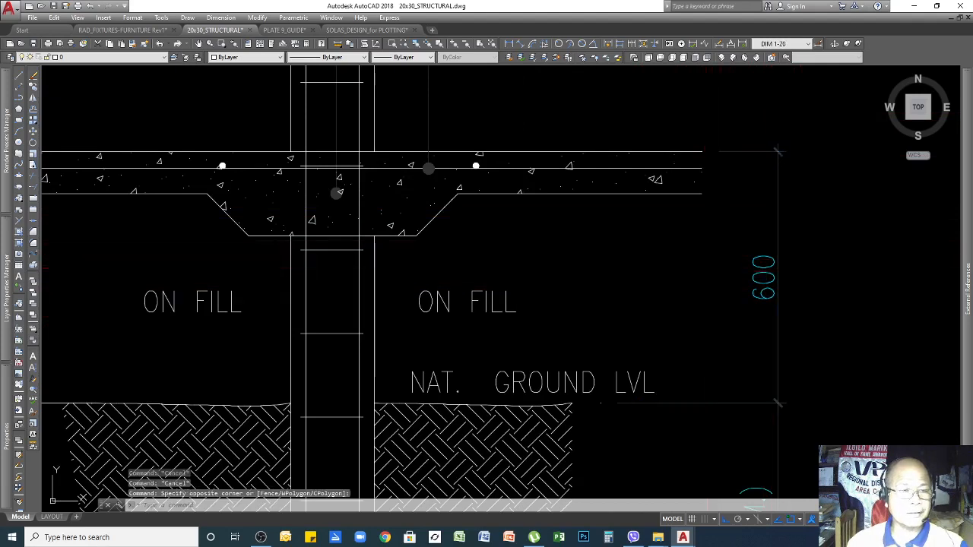
key("Escape")
key("Escape")
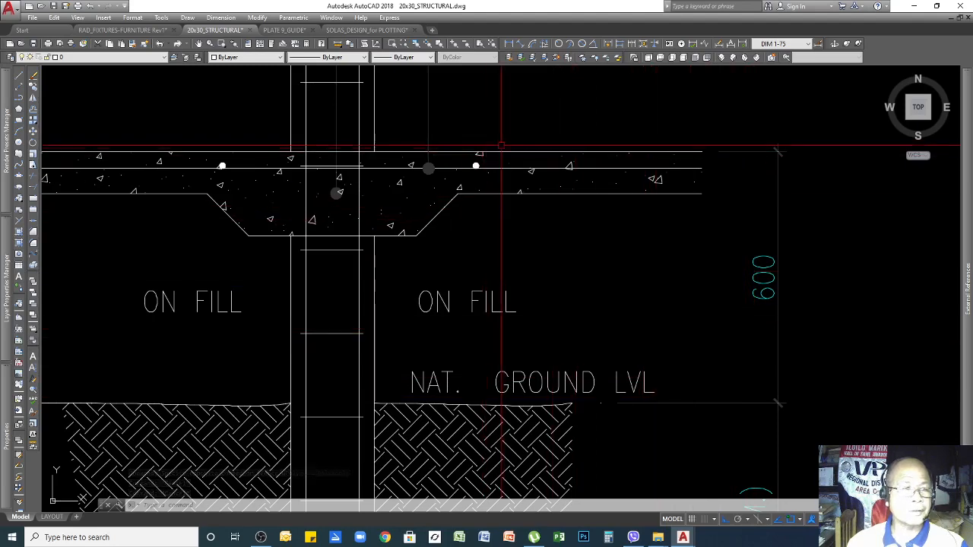
scroll(614, 167, "down", 3)
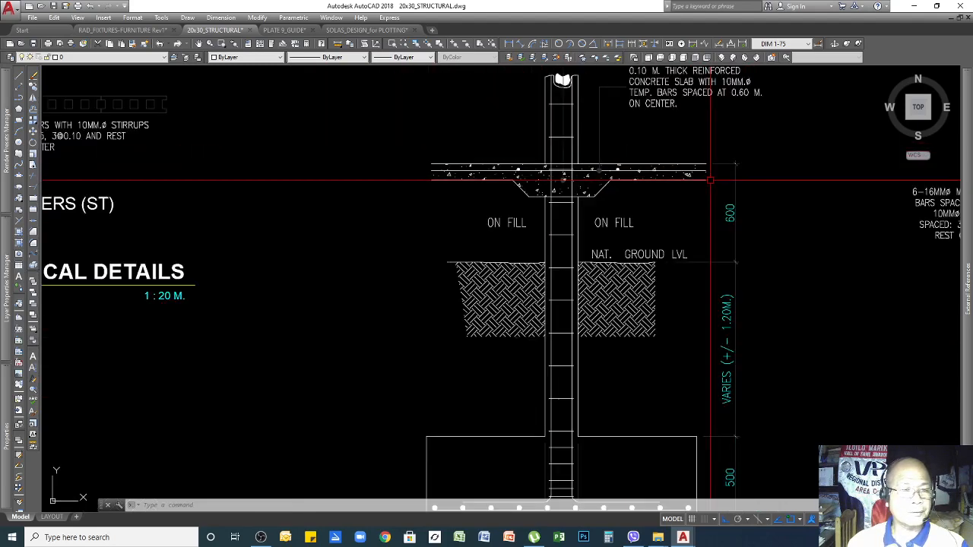
scroll(537, 156, "up", 2)
scroll(608, 312, "down", 3)
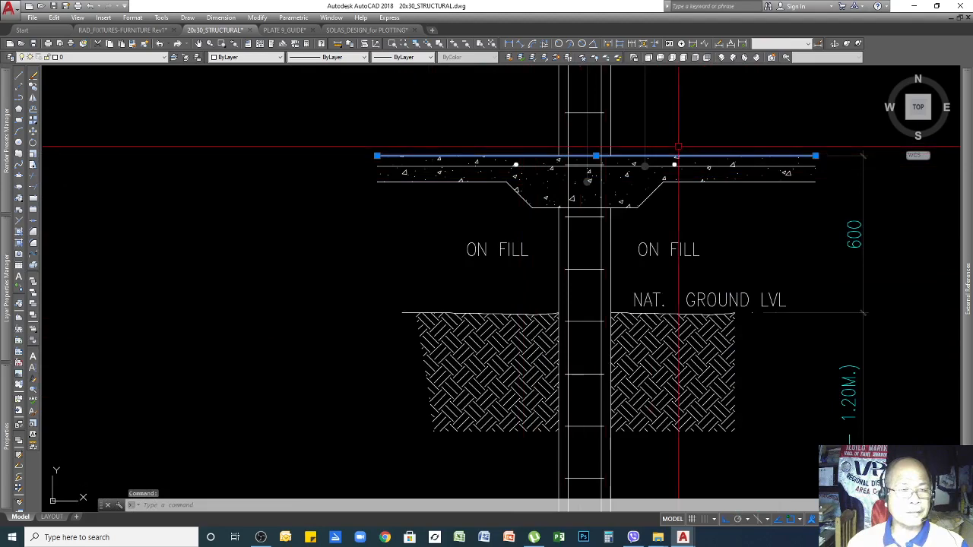
key("Escape")
key("Escape")
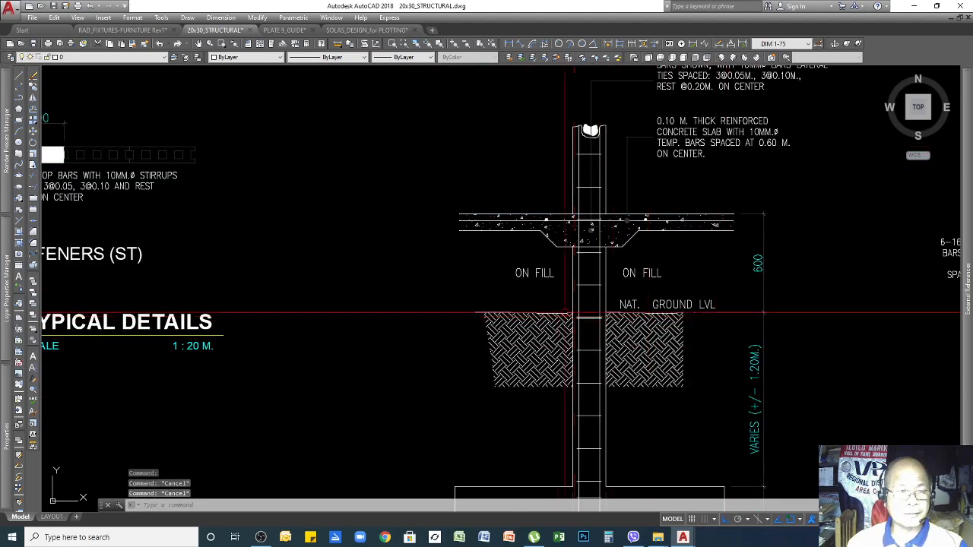
Examine the fill areas, slab line and reinforcement notes of the C1F1 section alongside the neighbouring wall, lintel beam and stiffener details
scroll(674, 281, "down", 3)
scroll(667, 248, "up", 3)
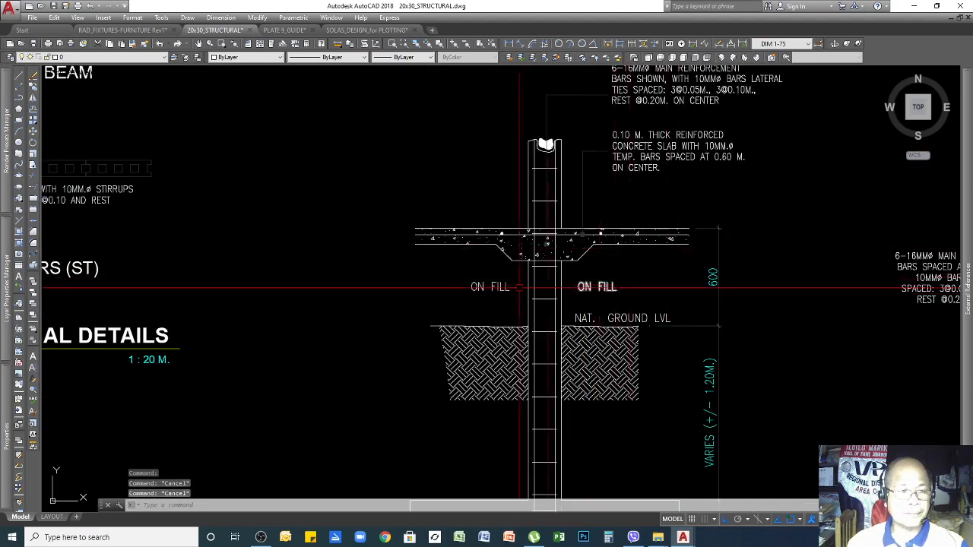
scroll(614, 290, "up", 2)
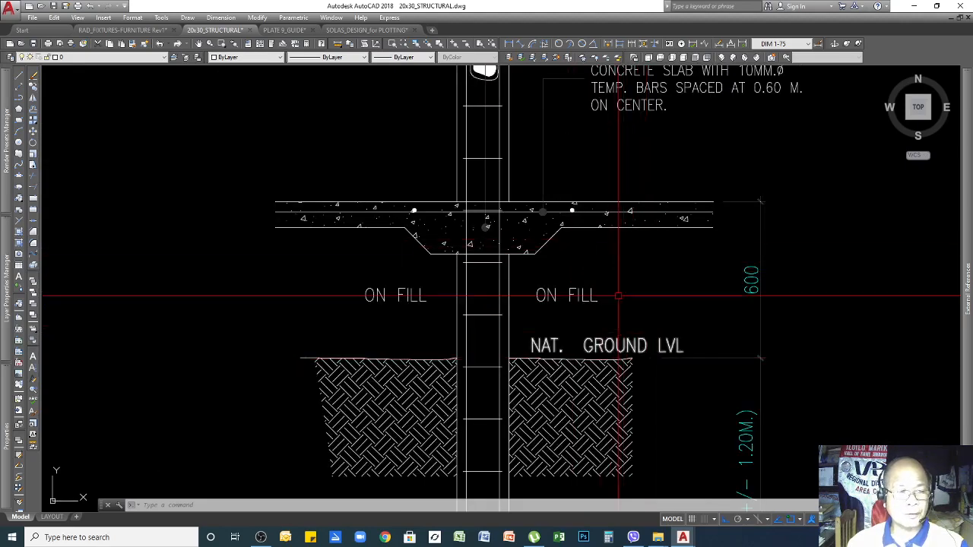
left_click(586, 201)
scroll(583, 259, "down", 5)
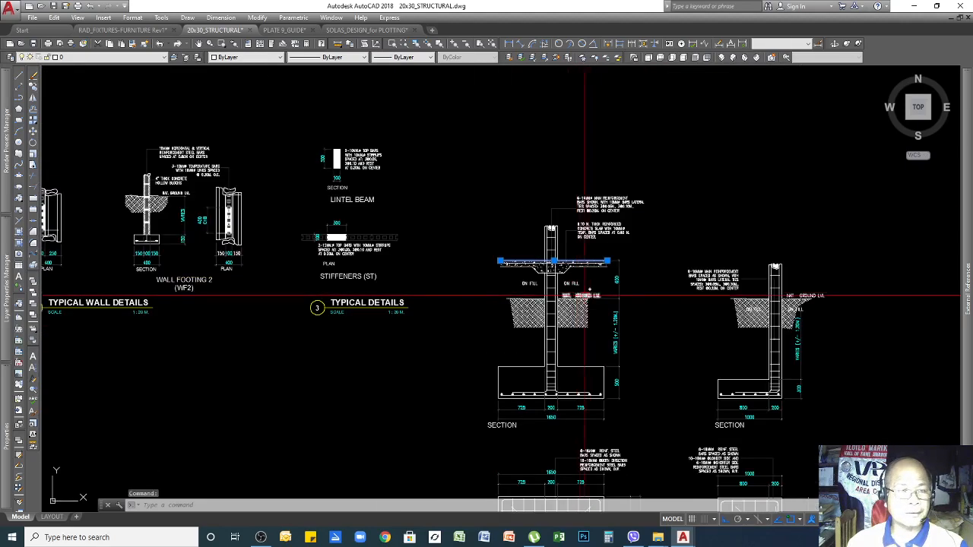
scroll(602, 232, "up", 4)
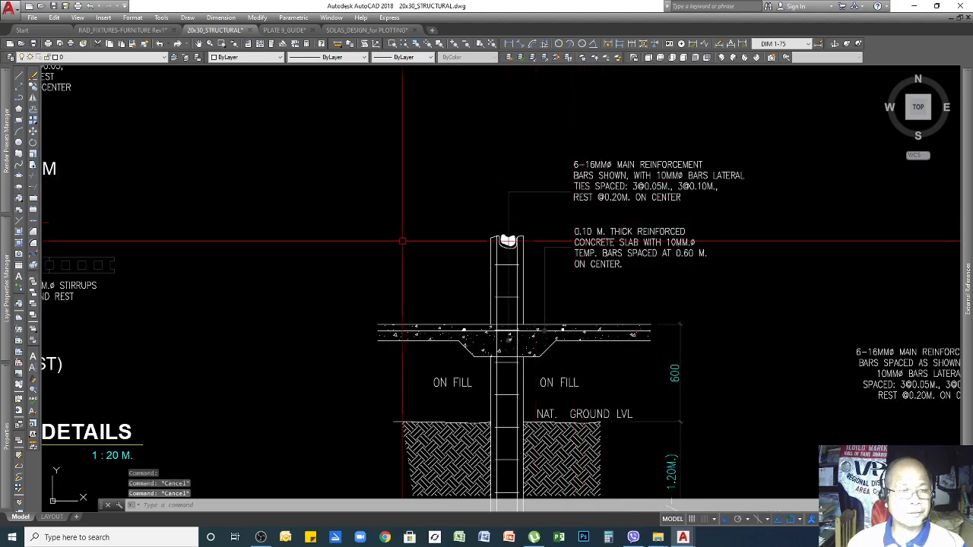
scroll(655, 230, "down", 4)
scroll(210, 195, "up", 2)
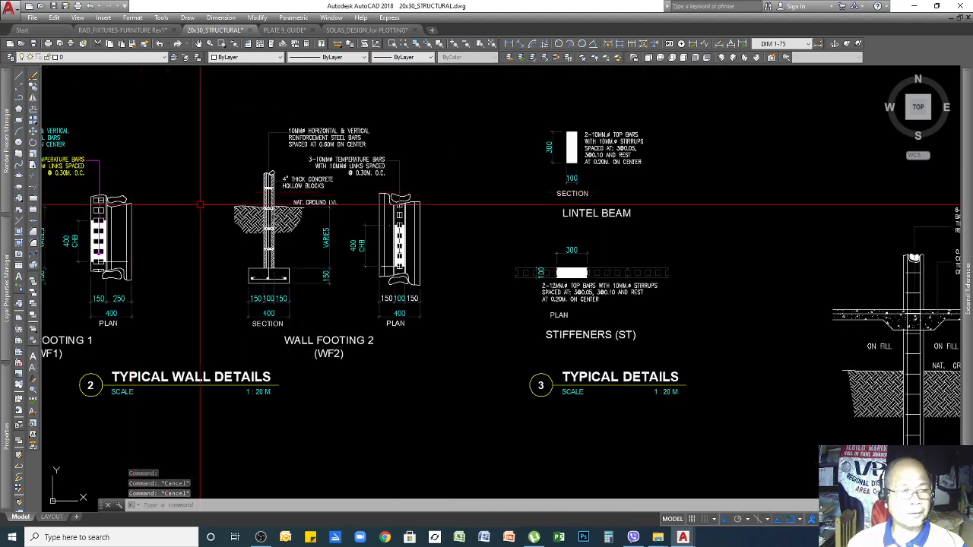
scroll(699, 260, "down", 2)
scroll(766, 220, "up", 4)
scroll(760, 222, "up", 2)
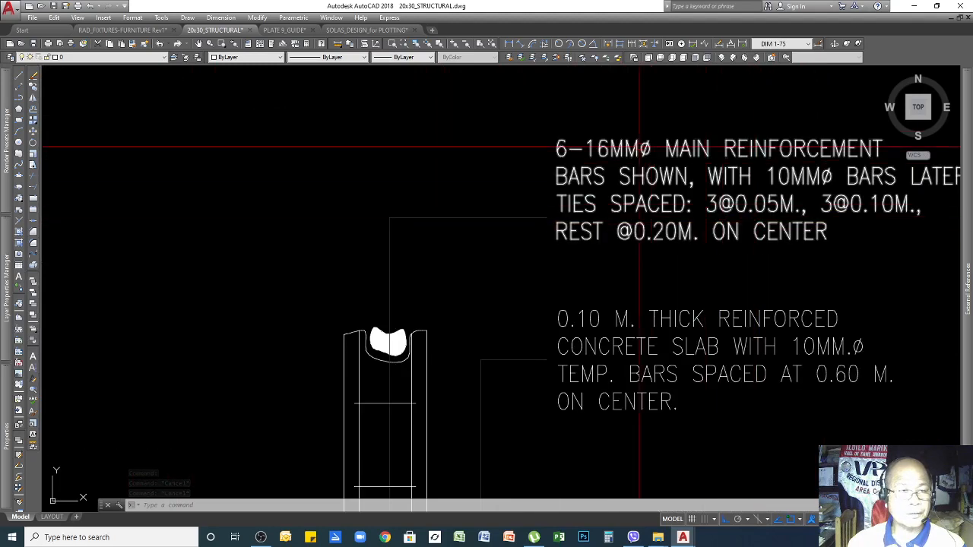
left_click(639, 132)
left_click(498, 237)
scroll(734, 177, "down", 2)
scroll(610, 319, "up", 2)
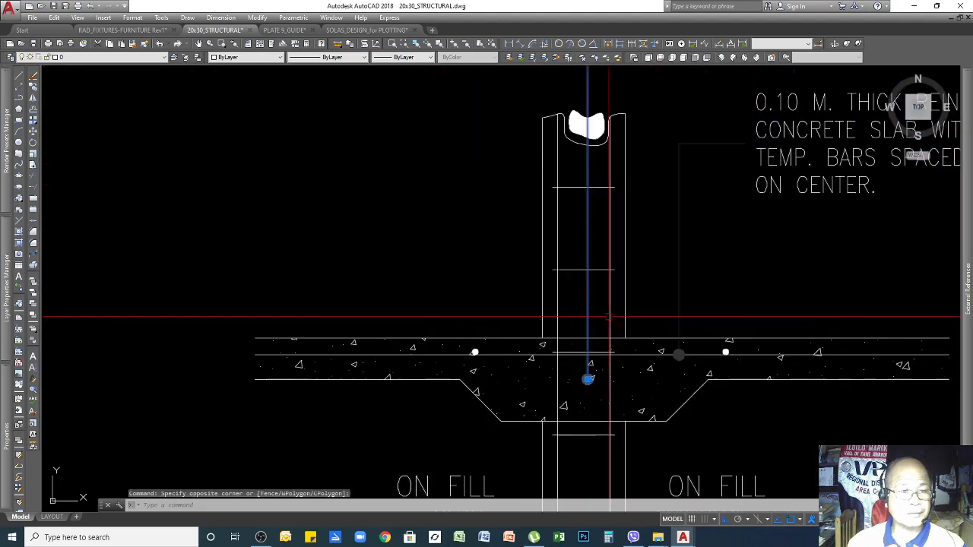
scroll(652, 330, "down", 2)
key("Escape")
key("Escape")
Set the dimension line color of the main reinforcement note's leader to Red in its properties
scroll(683, 175, "up", 2)
left_click(634, 202)
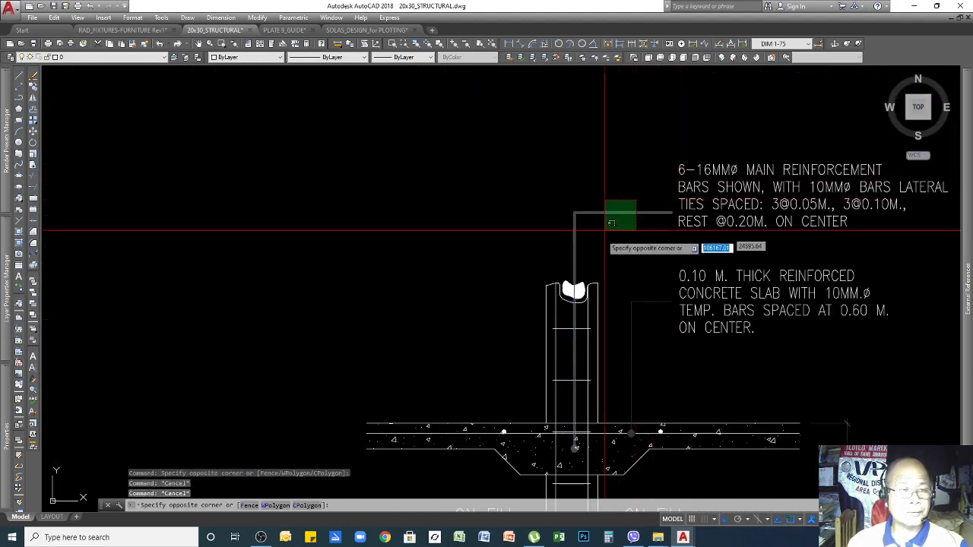
left_click(609, 228)
left_click(260, 18)
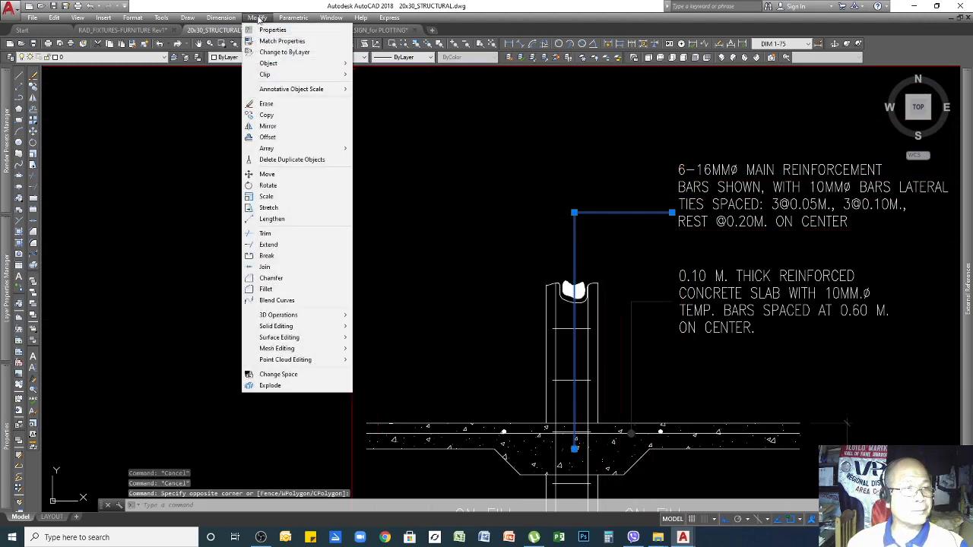
left_click(266, 30)
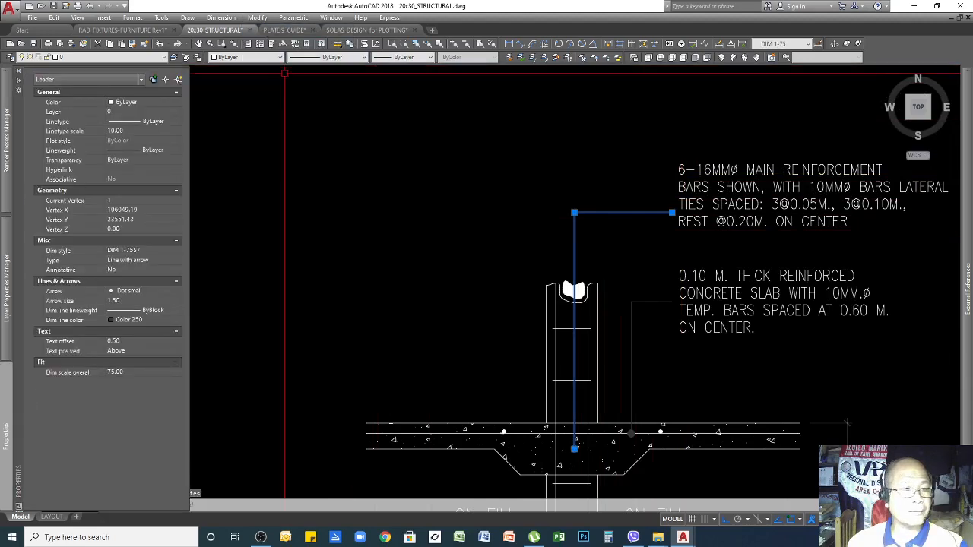
left_click(177, 320)
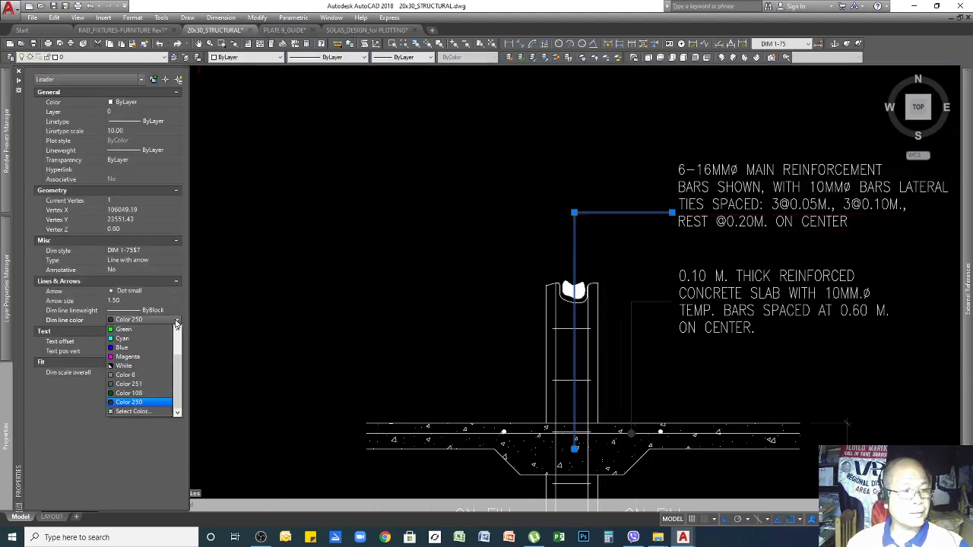
scroll(147, 341, "up", 2)
left_click(133, 347)
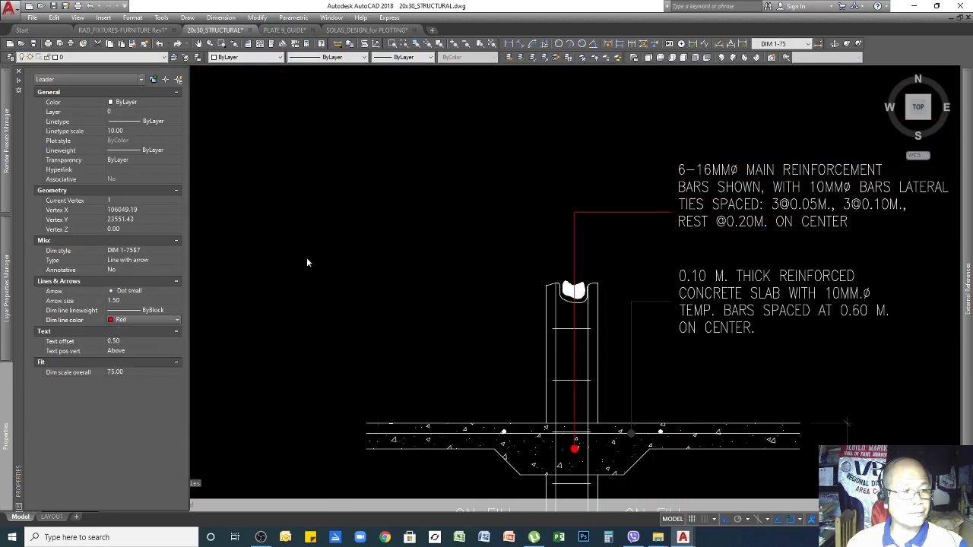
left_click(311, 200)
key("Escape")
Change the color of the 6-16MMø main reinforcement note to Cyan
left_click(790, 172)
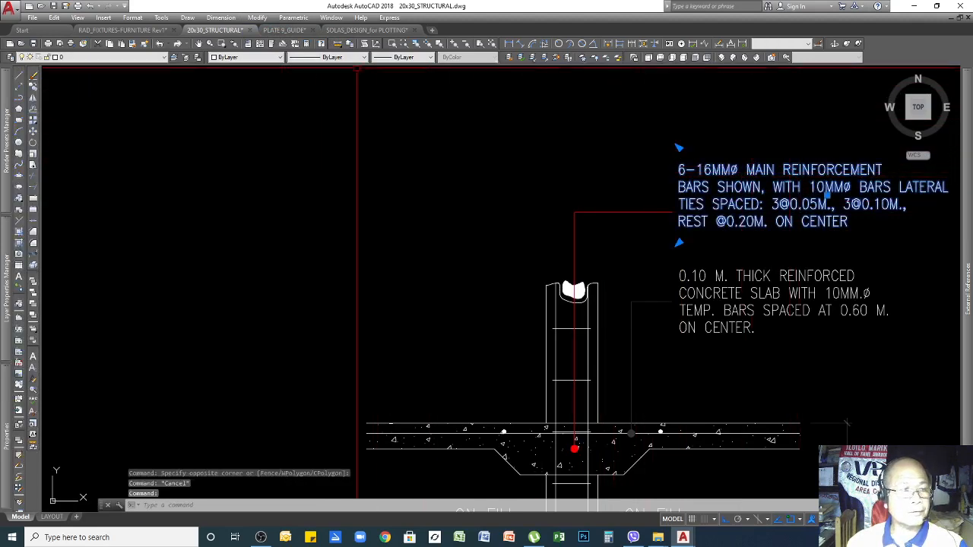
left_click(281, 57)
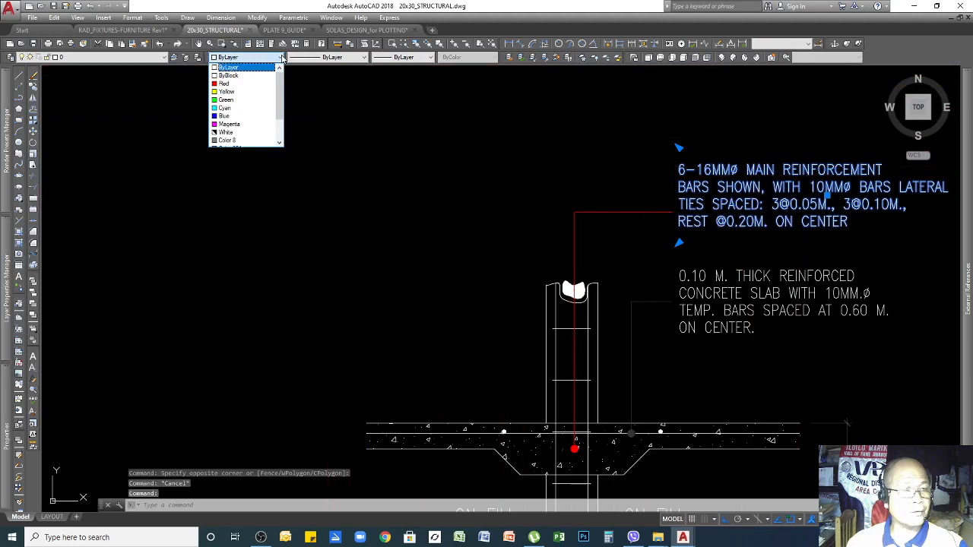
left_click(225, 109)
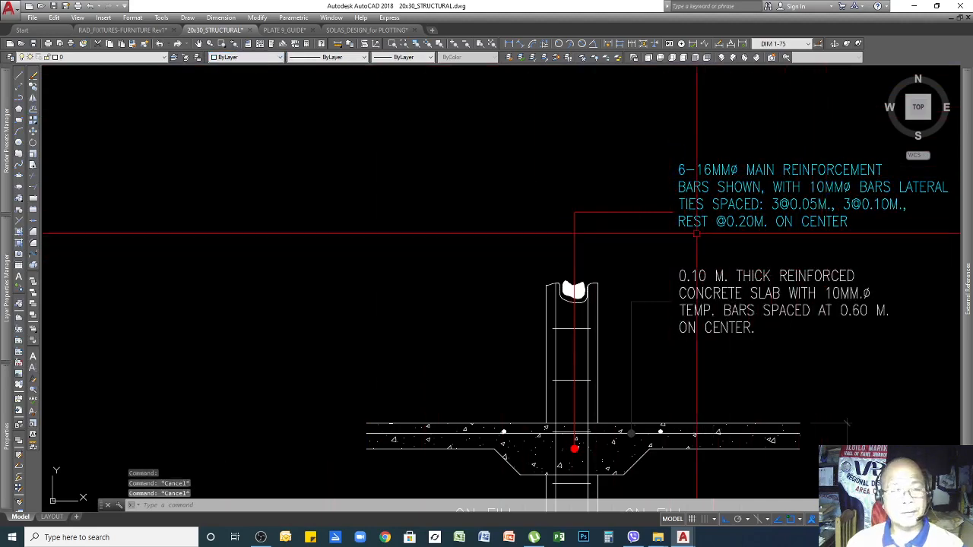
Change the column's two outer outline edges below the floor slab to Color 251
scroll(723, 289, "down", 3)
scroll(655, 338, "up", 5)
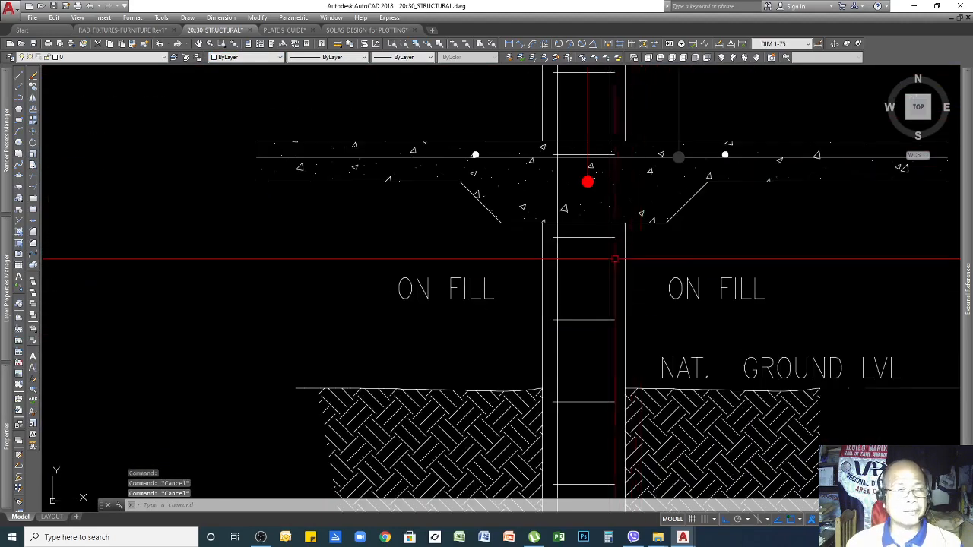
left_click(542, 267)
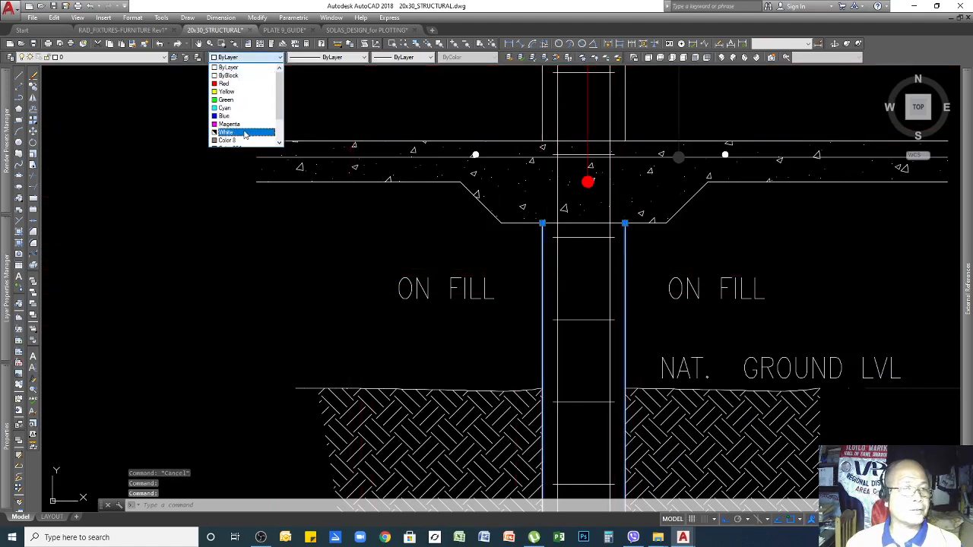
left_click(235, 124)
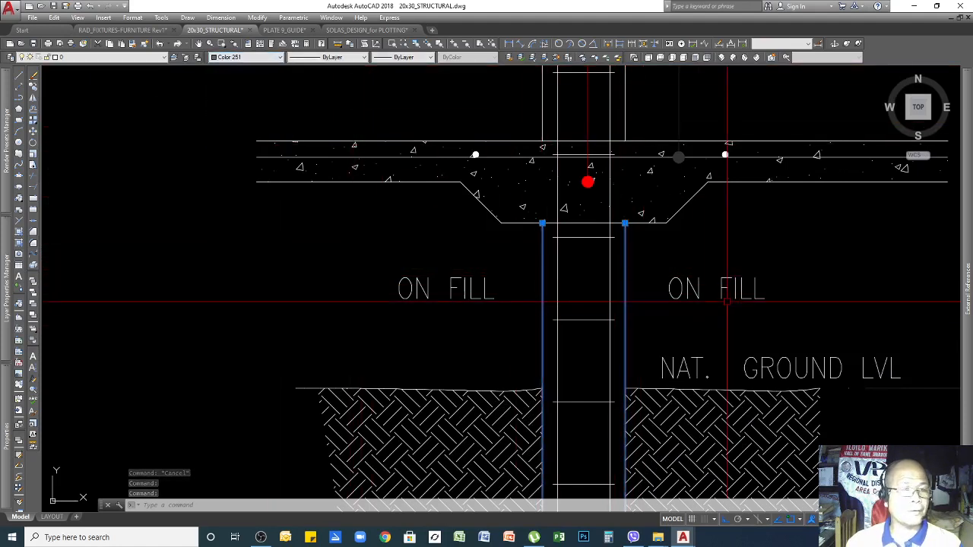
key("Escape")
key("Escape")
Change the column's two vertical main bars and the lateral tie just above natural ground level to Magenta
left_click(615, 298)
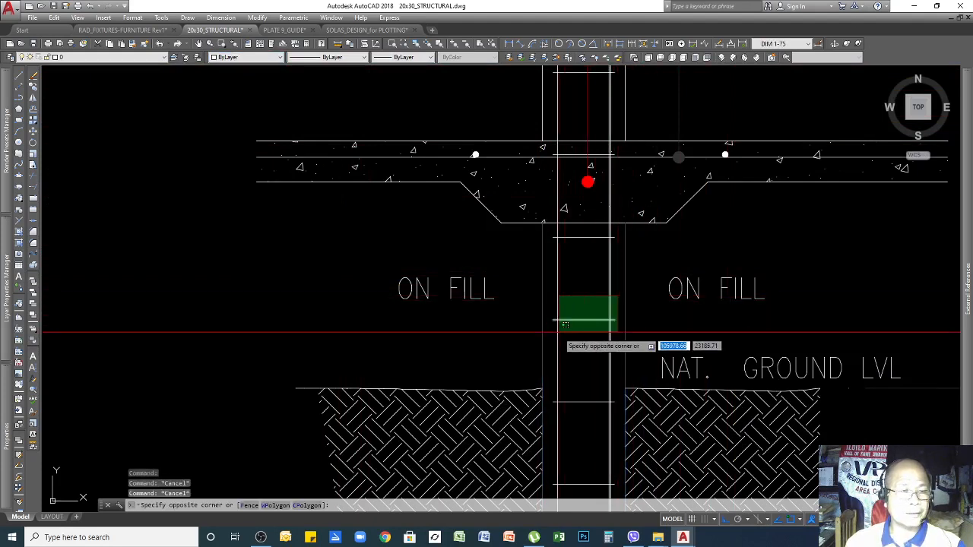
left_click(559, 329)
left_click(247, 57)
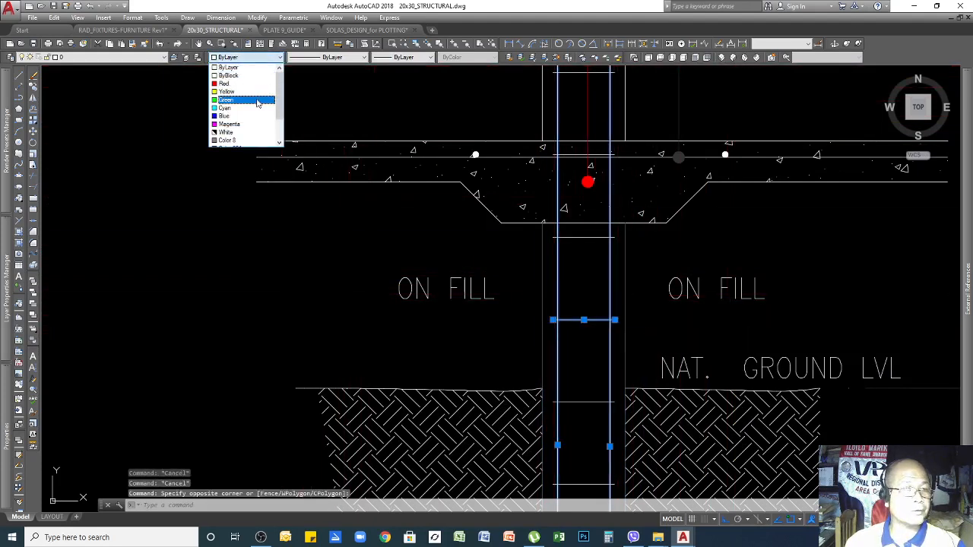
left_click(249, 126)
key("Escape")
key("Escape")
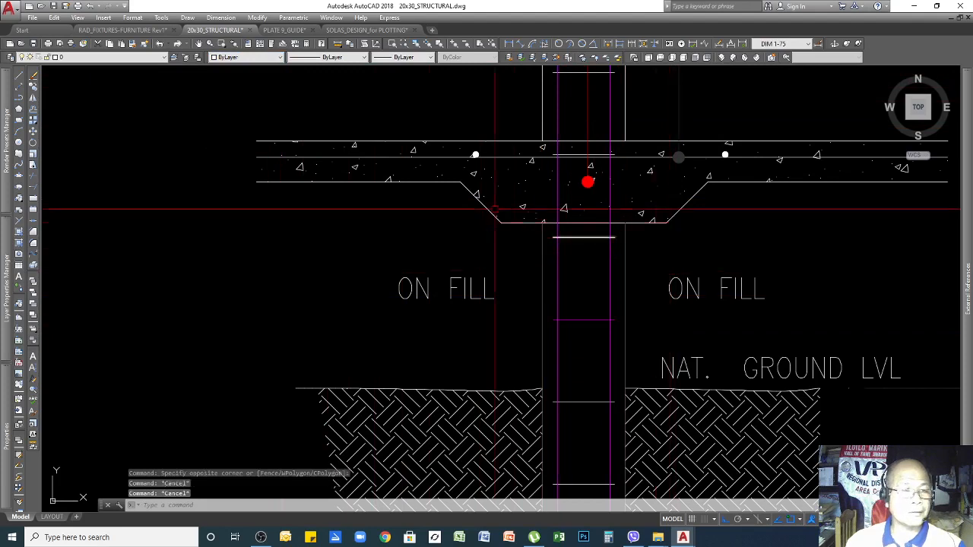
Recolor the lateral tie just above natural ground level to Blue
left_click(590, 307)
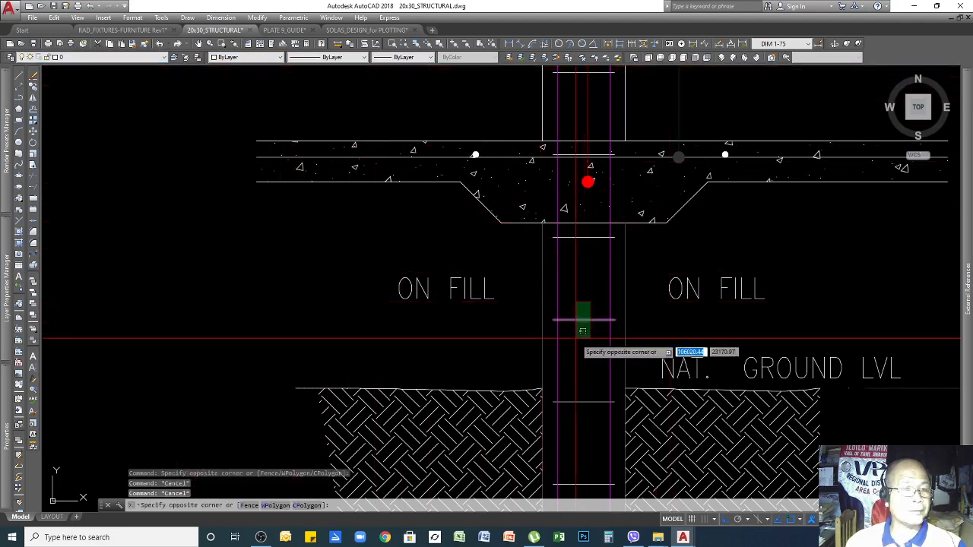
left_click(578, 335)
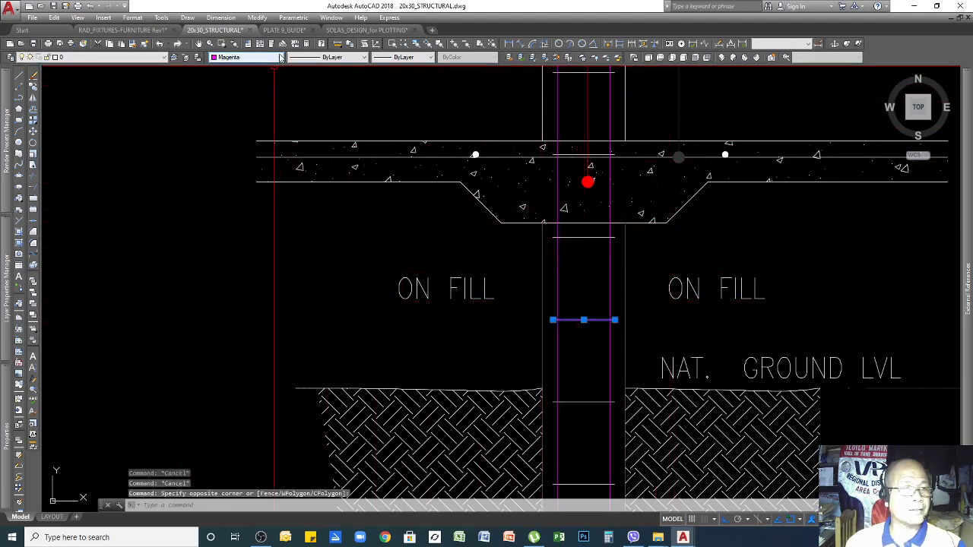
left_click(280, 58)
left_click(235, 83)
key("Escape")
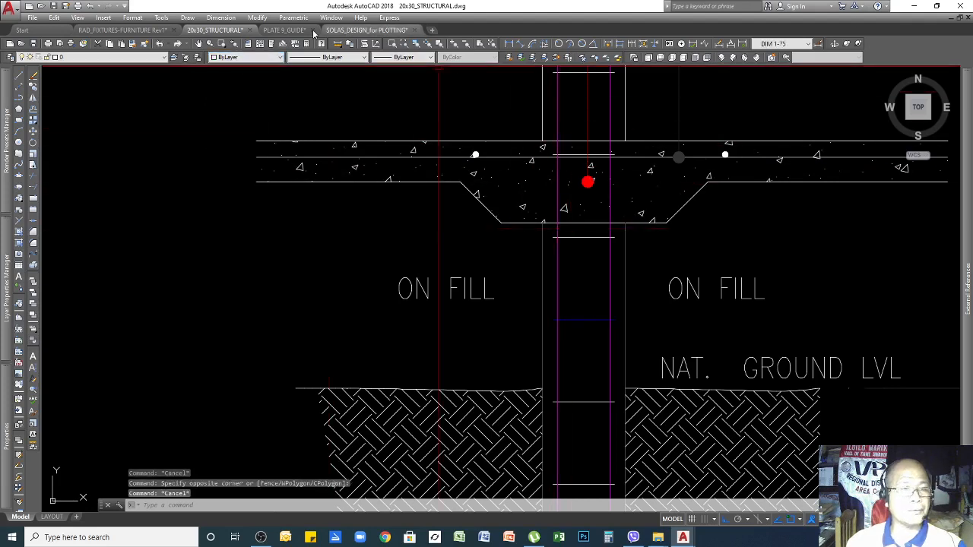
Match the column ties just below and above the floor slab to the blue lateral tie
left_click(141, 44)
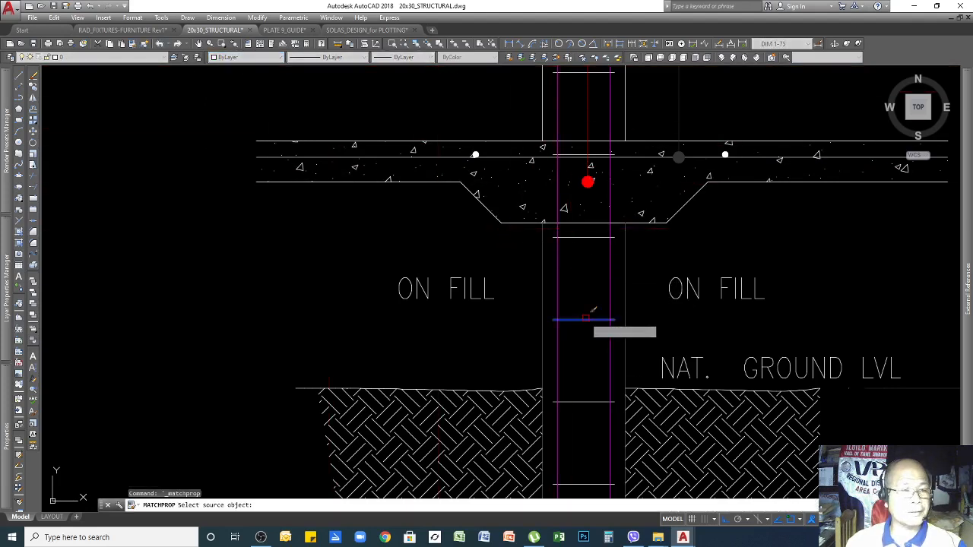
left_click(585, 317)
scroll(621, 242, "down", 2)
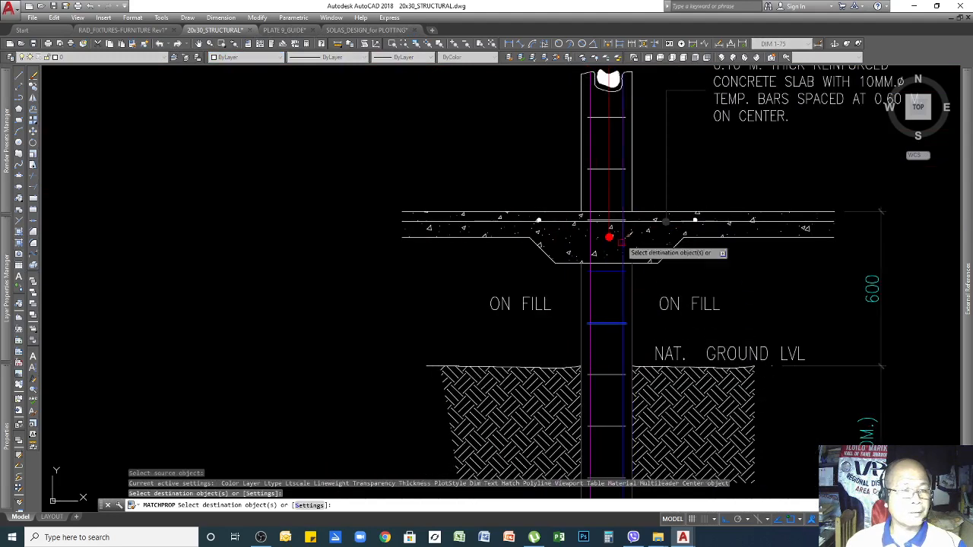
left_click(600, 118)
Match the remaining lateral ties from natural ground level down into the footing to the blue tie
scroll(601, 166, "down", 4)
scroll(646, 228, "up", 4)
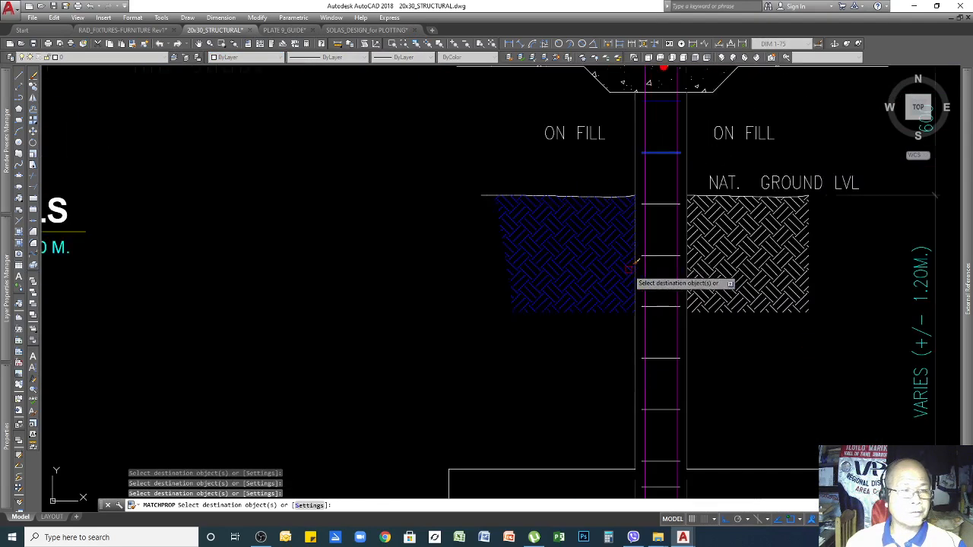
left_click(663, 181)
left_click(652, 468)
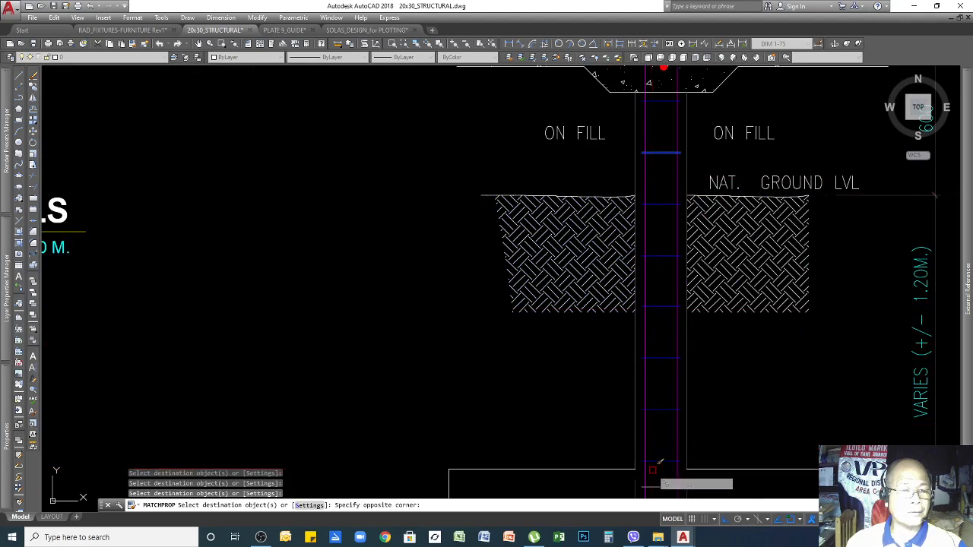
scroll(680, 205, "down", 4)
scroll(664, 354, "up", 4)
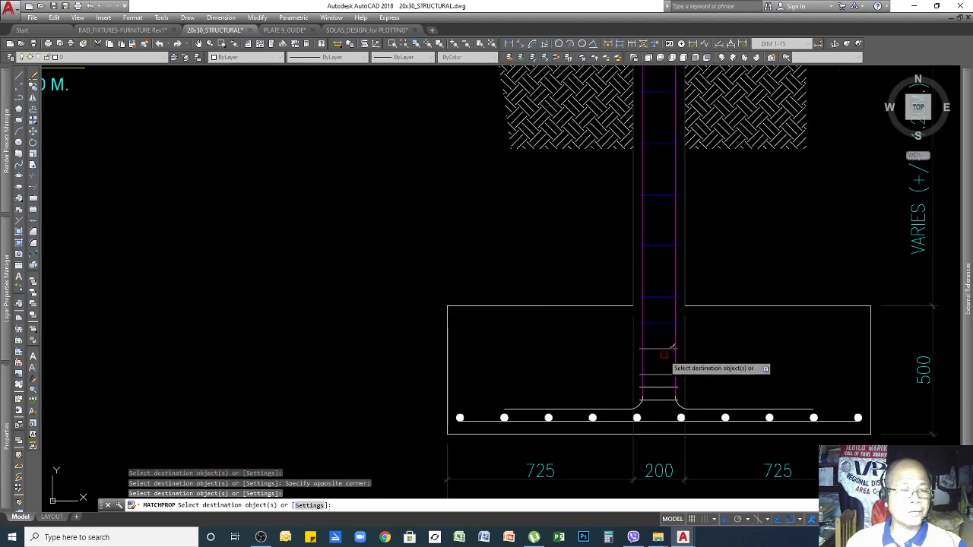
left_click(659, 408)
scroll(662, 408, "up", 6)
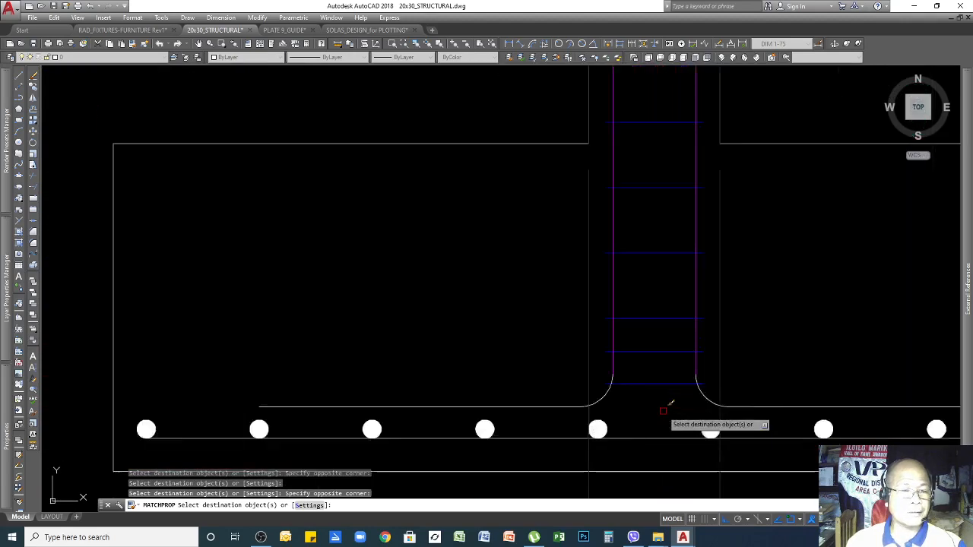
key("Return")
Match the curved bends and horizontal hooks at the base of the column to the magenta vertical main bar
key("Return")
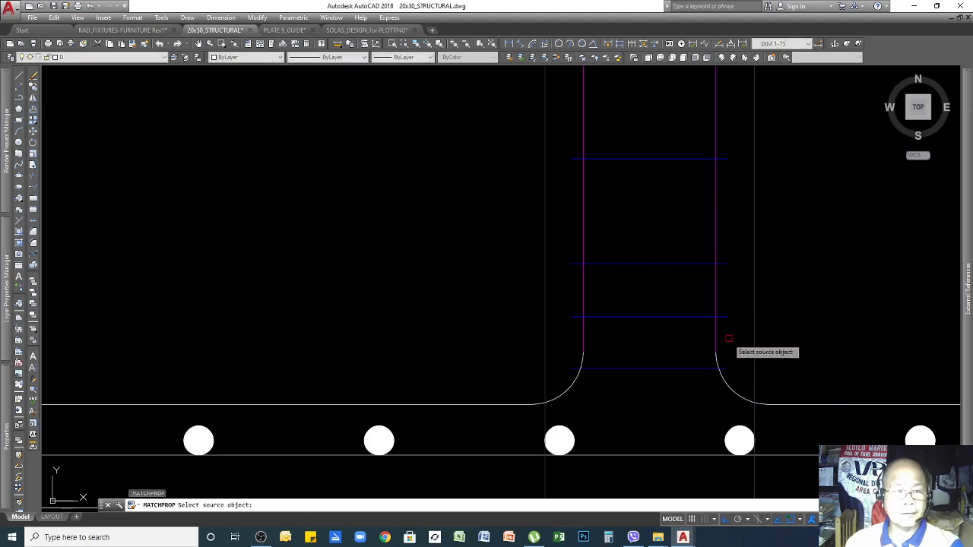
left_click(716, 326)
left_click(728, 387)
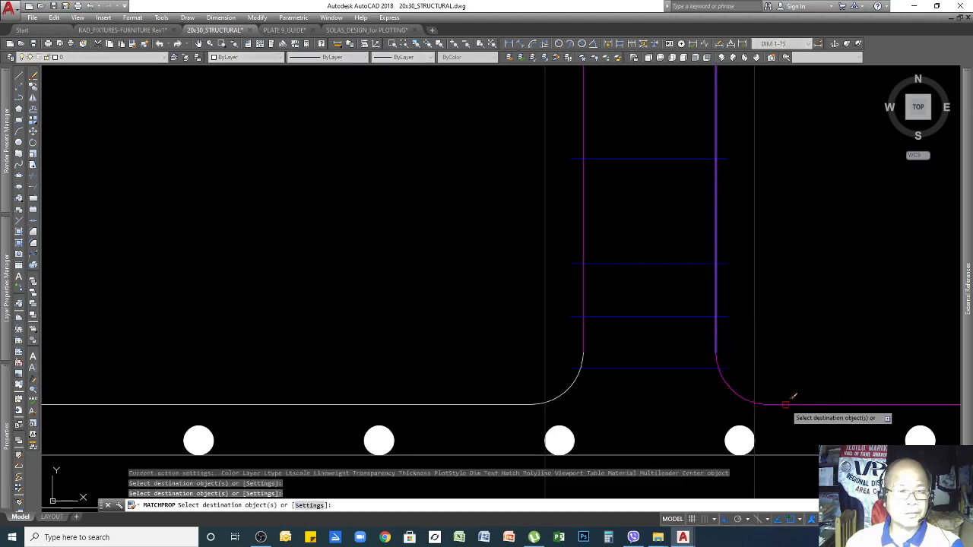
left_click(521, 404)
key("Escape")
Match the long horizontal footing bar beneath the hooks to the magenta main bar
scroll(635, 277, "down", 4)
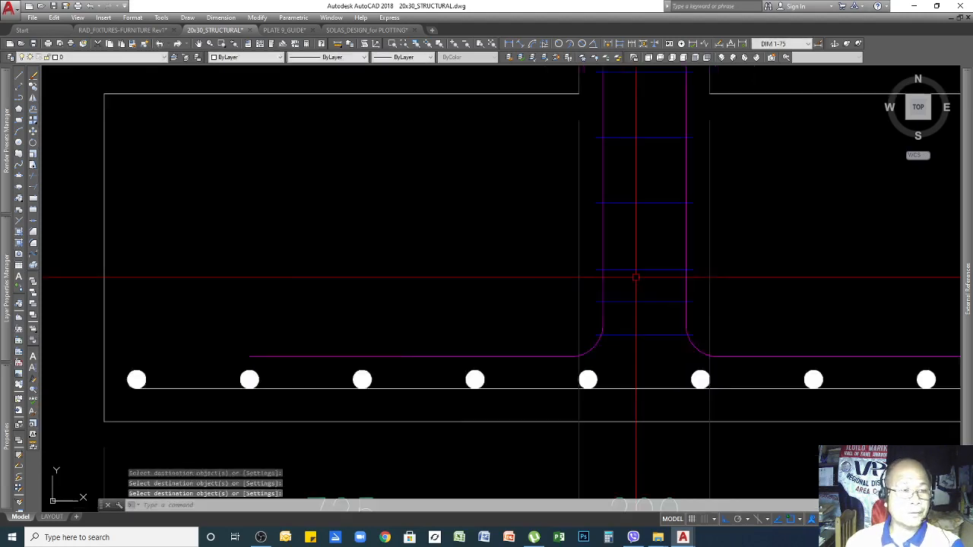
key("Return")
left_click(772, 347)
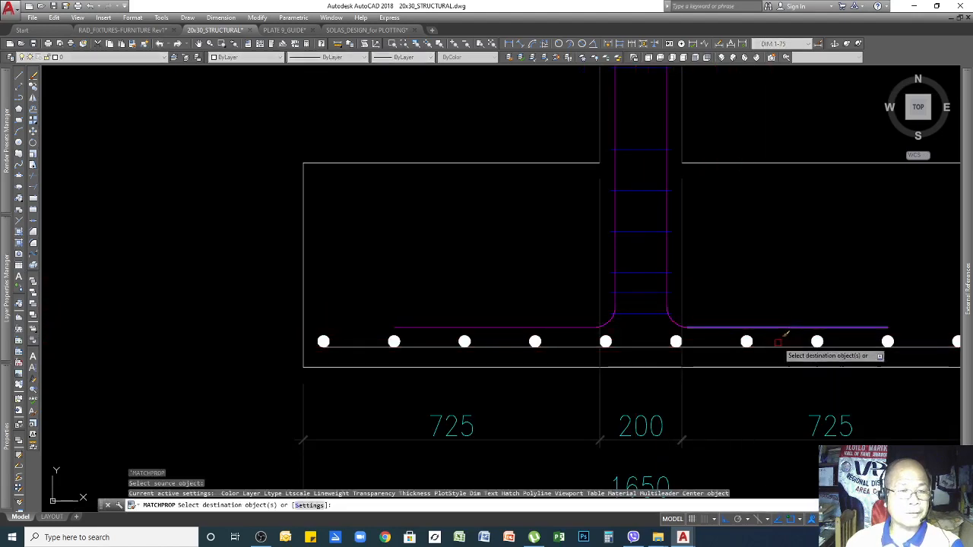
scroll(349, 347, "down", 4)
scroll(619, 265, "up", 4)
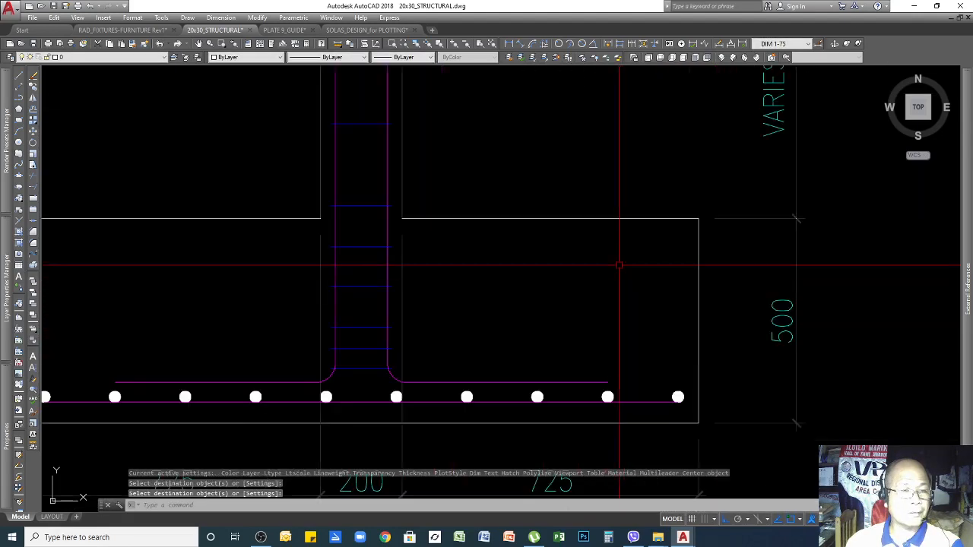
Match the footing outline and both soil hatches beside the column to the gray column outline
key("Return")
left_click(402, 174)
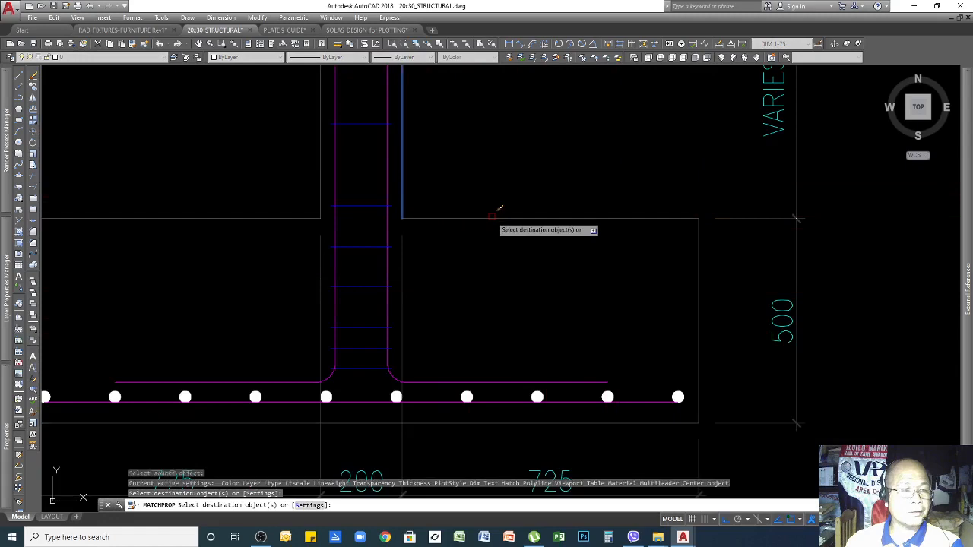
scroll(677, 216, "down", 2)
scroll(677, 214, "down", 4)
scroll(666, 159, "up", 5)
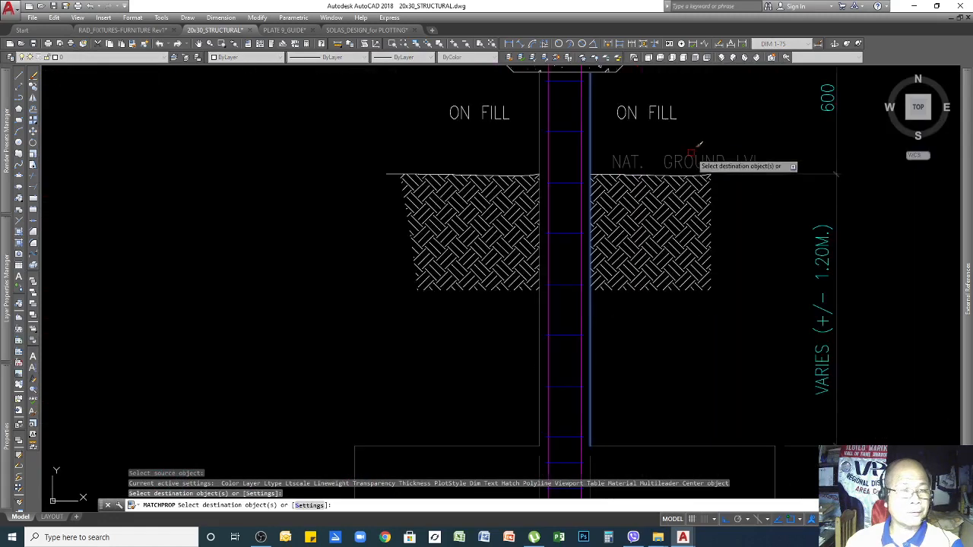
left_click(661, 236)
left_click(499, 226)
Match the horizontal reinforcing bar in the floor slab to the magenta column main bar
scroll(499, 226, "down", 4)
scroll(563, 217, "up", 6)
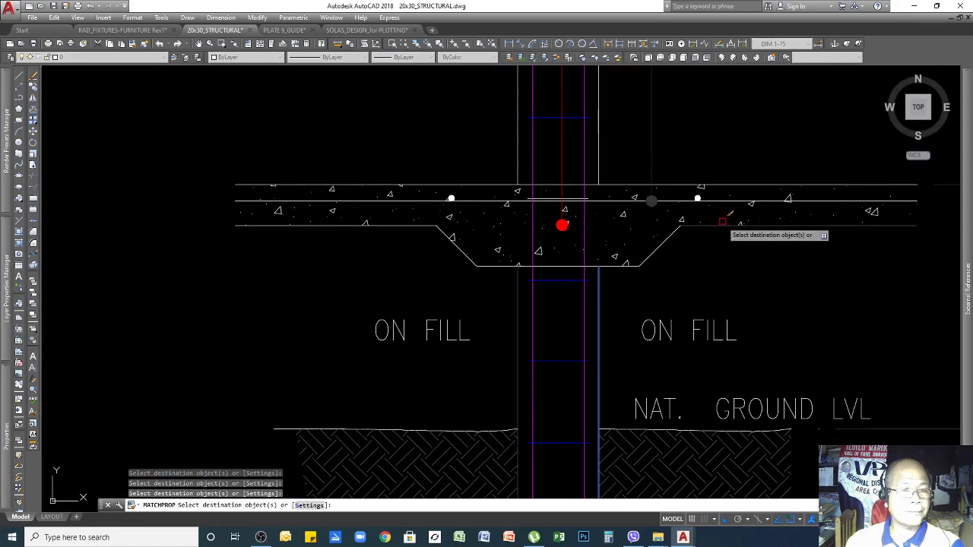
key("Return")
left_click(585, 303)
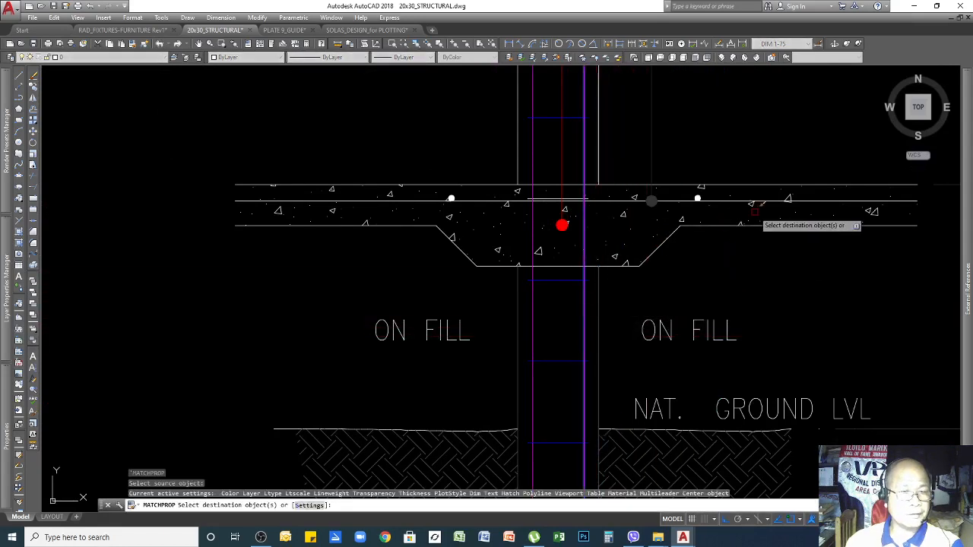
left_click(719, 201)
key("Return")
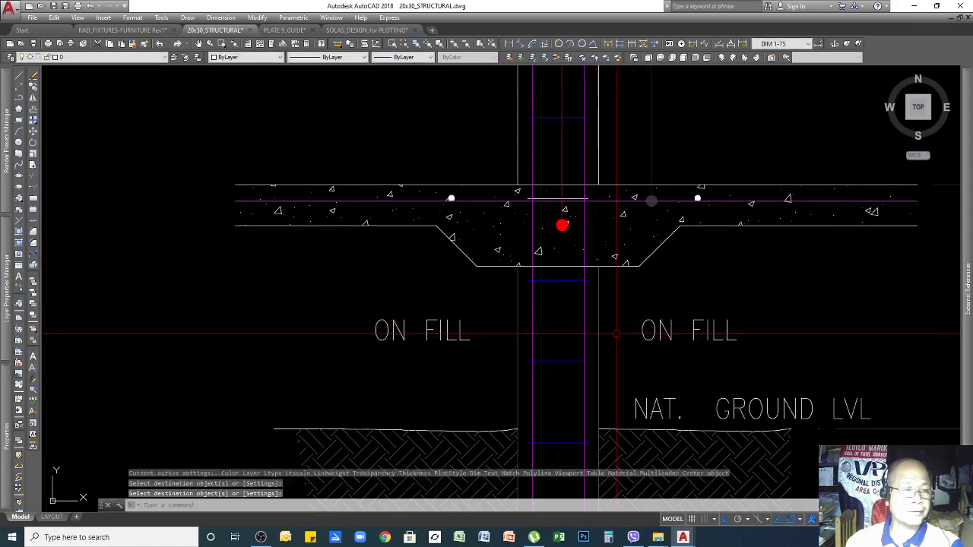
Match the two column outline edges above the floor slab to the gray outline below it
scroll(620, 251, "down", 4)
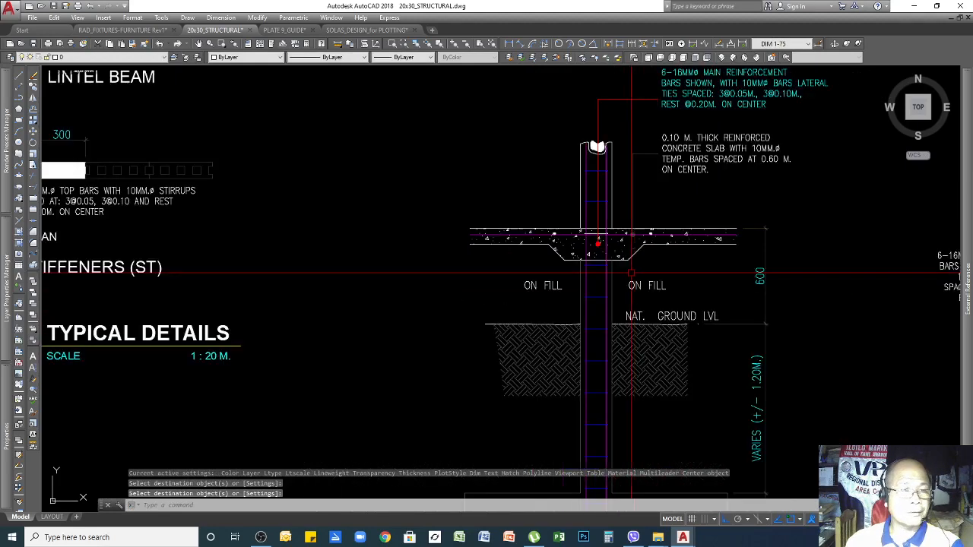
key("Return")
scroll(612, 272, "up", 2)
left_click(606, 276)
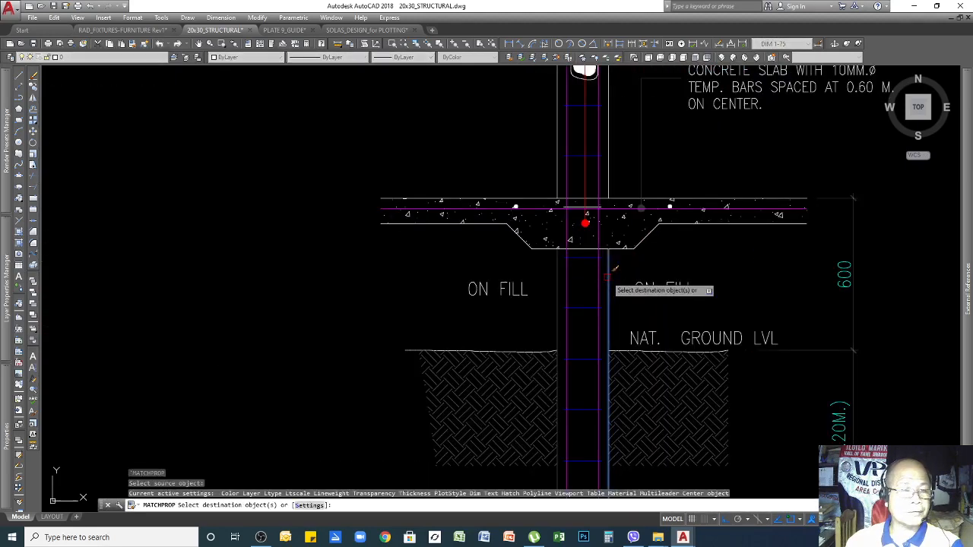
left_click(607, 172)
left_click(557, 166)
key("Return")
Match the 0.10 m thick slab note's leader to the red leader and its text to the cyan main reinforcement note
scroll(584, 298, "down", 1)
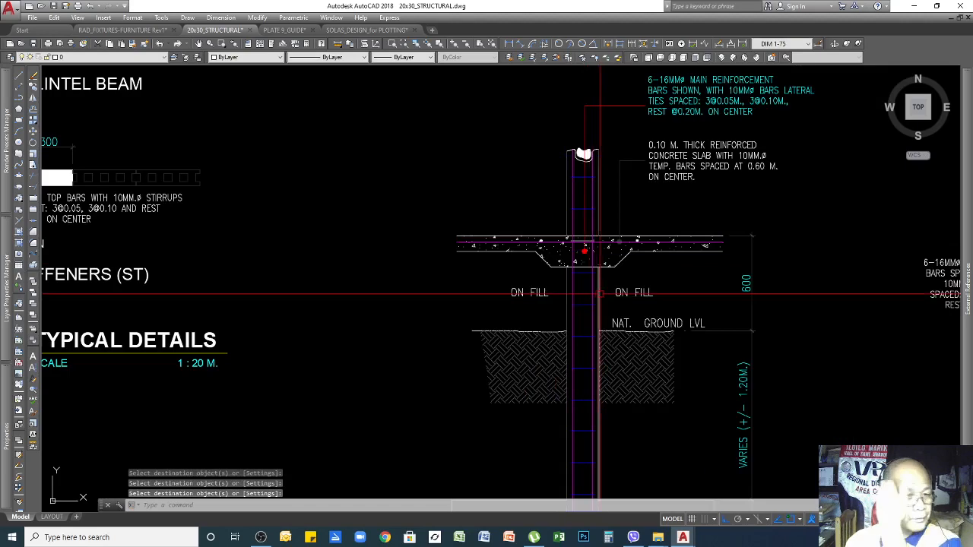
scroll(600, 293, "down", 2)
scroll(601, 191, "up", 2)
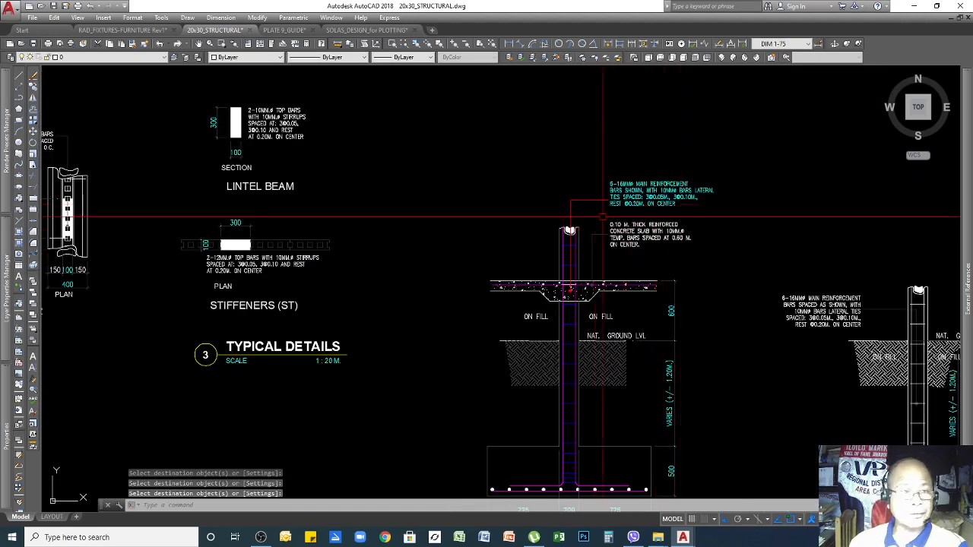
scroll(603, 216, "up", 4)
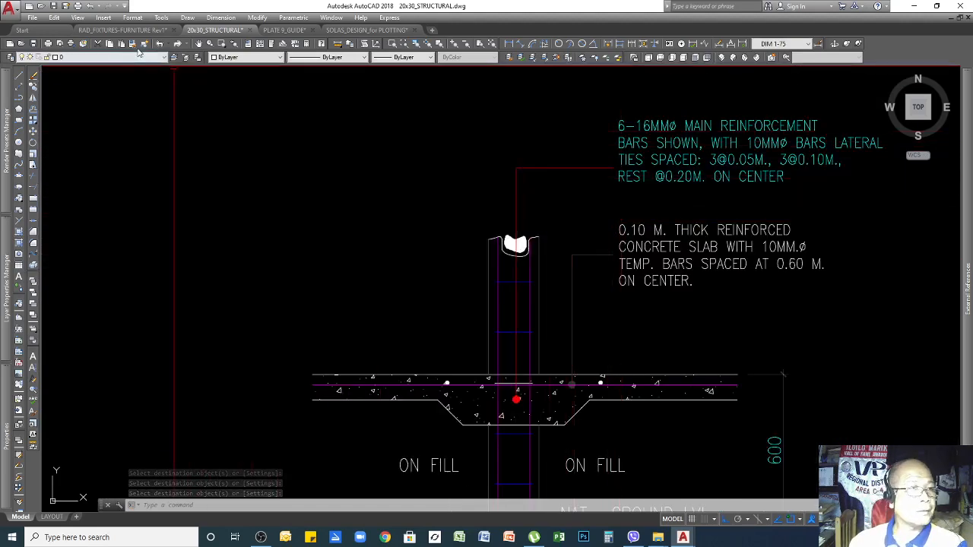
left_click(138, 47)
left_click(589, 168)
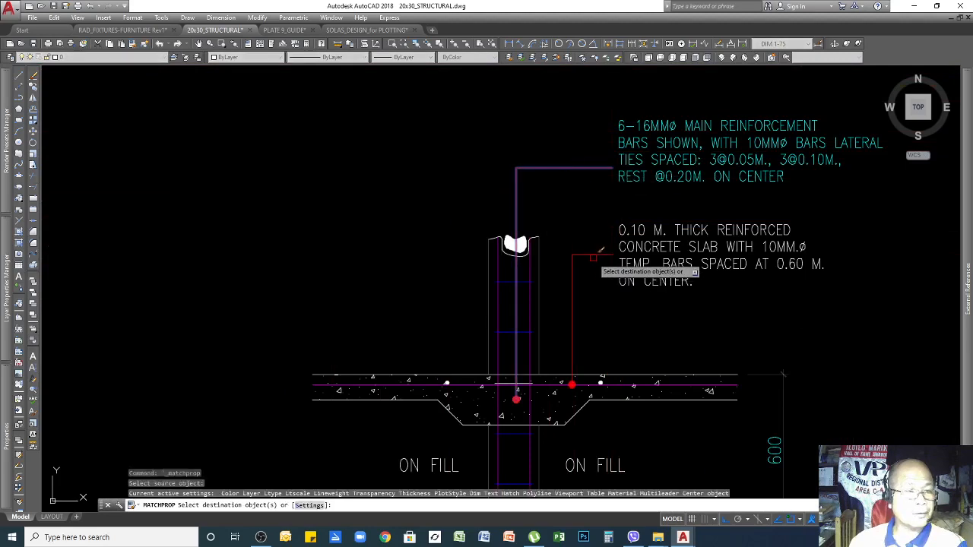
left_click(570, 168)
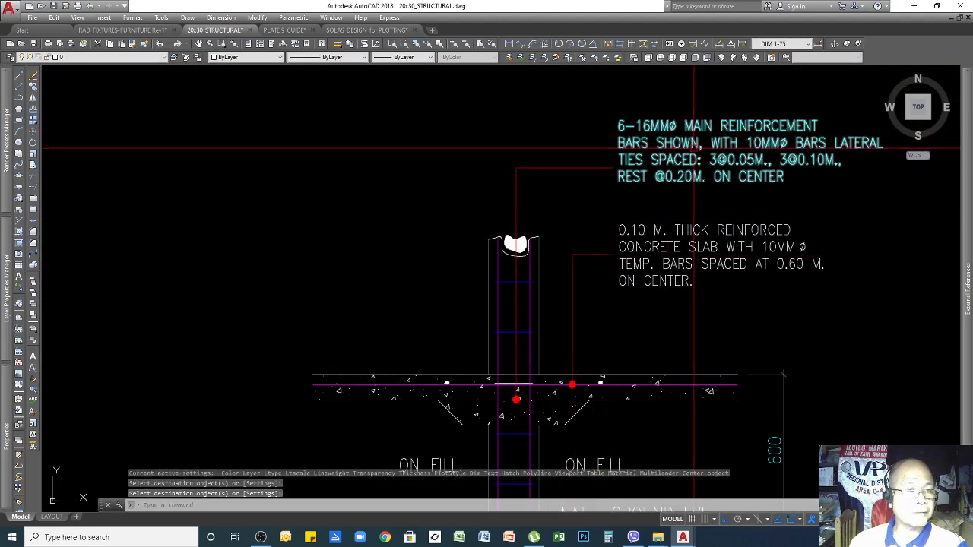
left_click(719, 248)
scroll(658, 195, "down", 2)
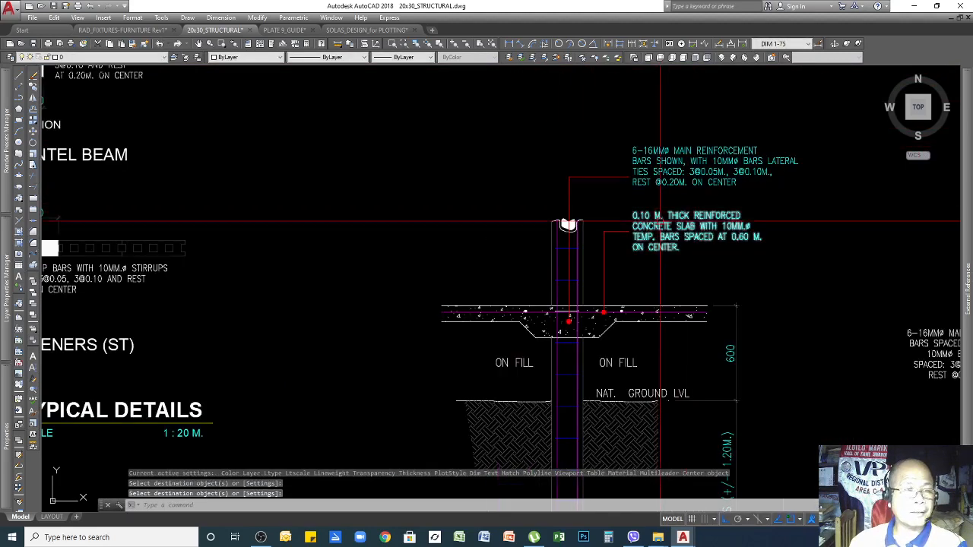
Match the soil hatches of the neighbouring 1000-wide footing section to the gray soil hatch of the first section
scroll(658, 221, "down", 5)
scroll(705, 249, "up", 5)
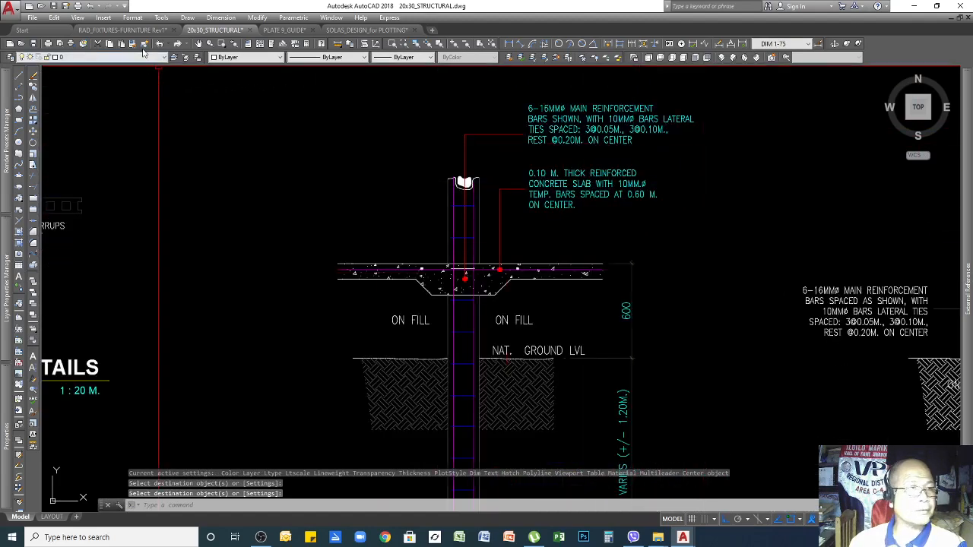
left_click(134, 44)
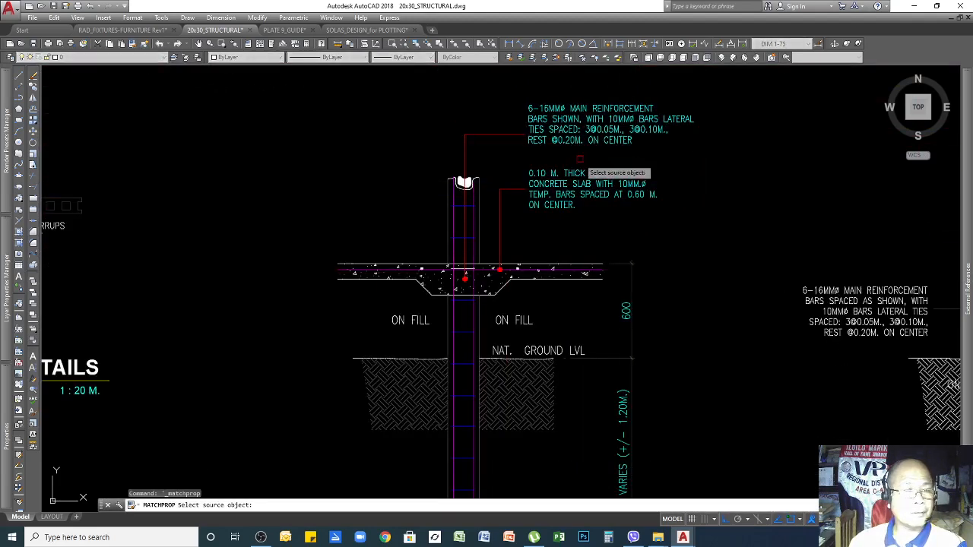
scroll(625, 171, "down", 4)
scroll(812, 259, "up", 6)
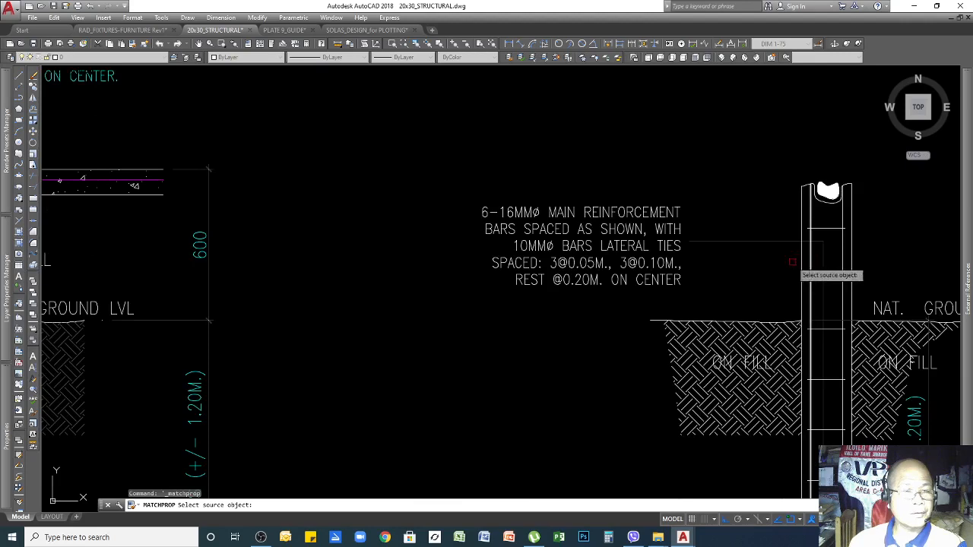
scroll(693, 213, "down", 4)
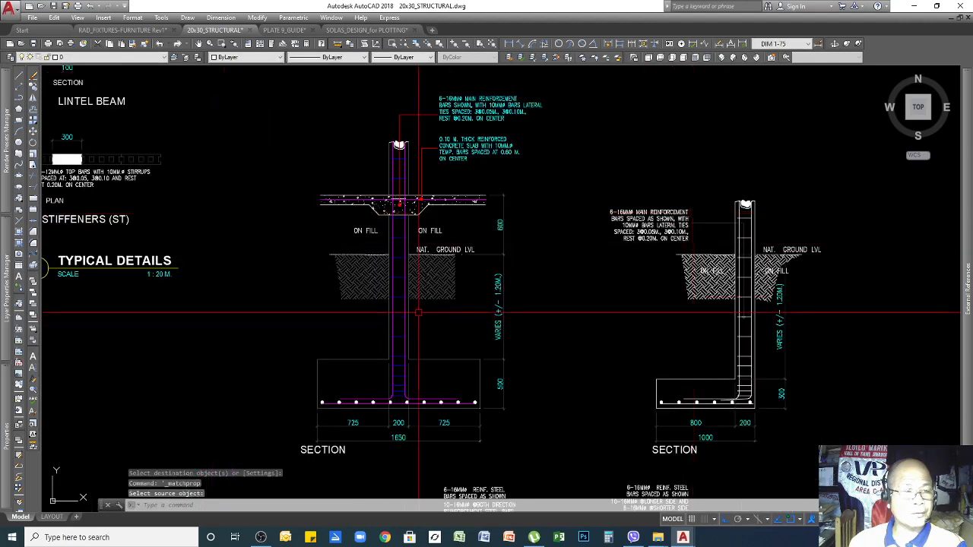
left_click(431, 282)
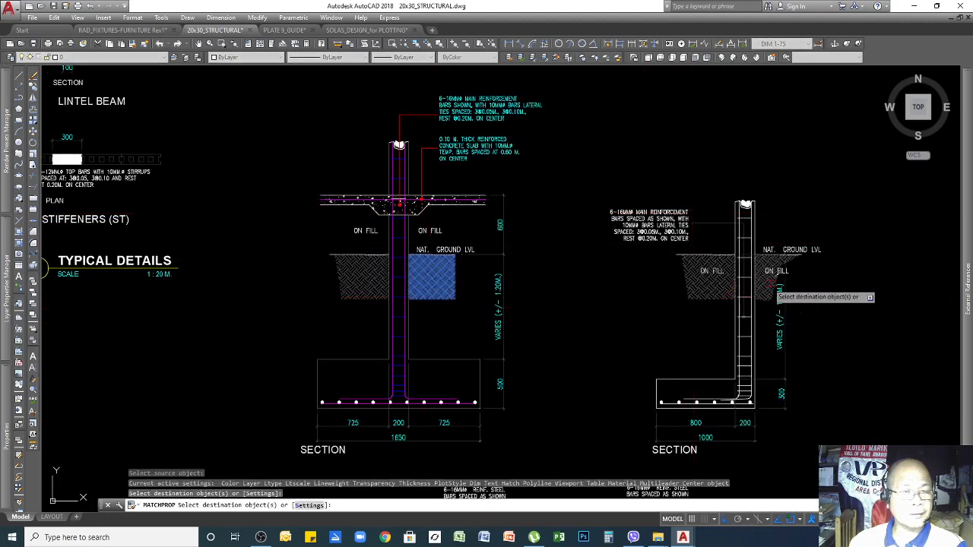
left_click(770, 286)
scroll(765, 325, "up", 2)
key("Return")
Match the two vertical main bars of the 1000-wide footing section to the first section's magenta main bar
key("Return")
scroll(467, 291, "down", 1)
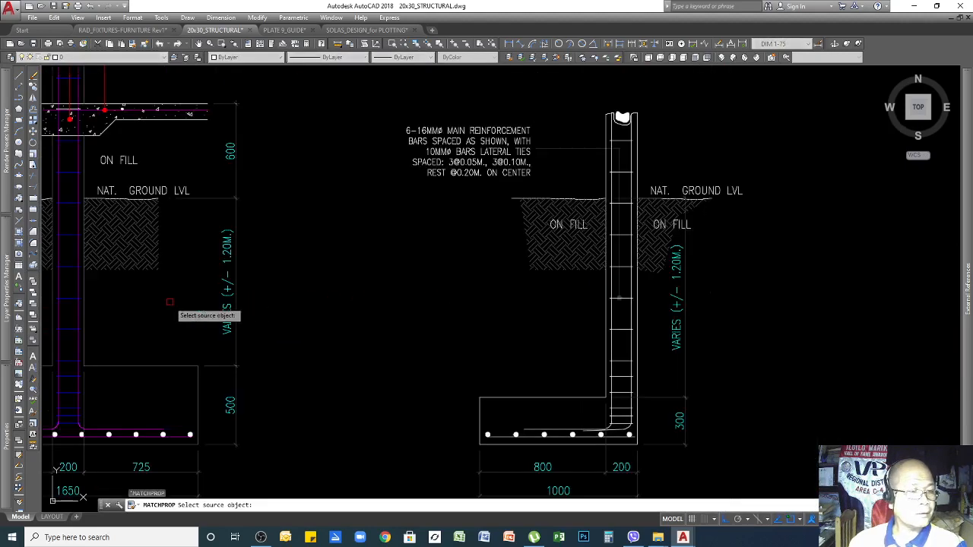
left_click(75, 310)
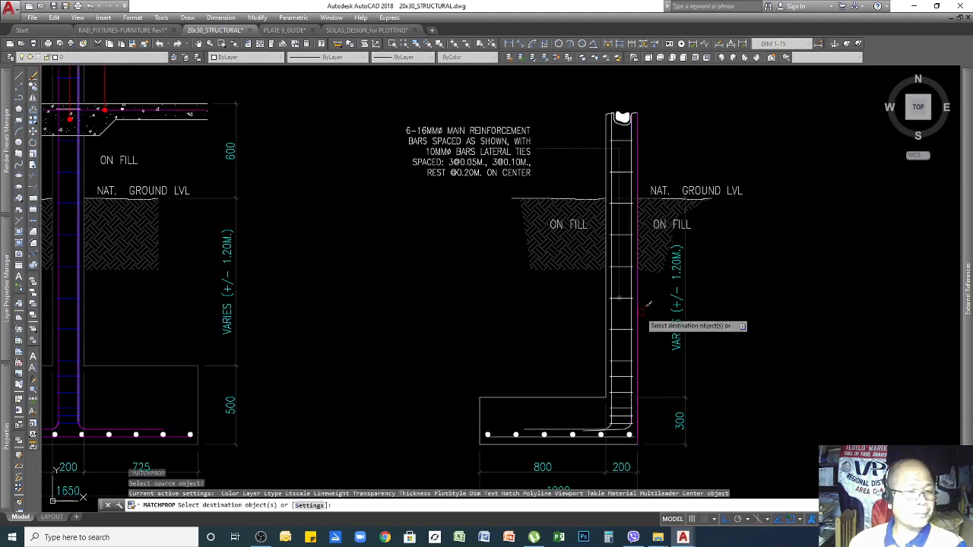
scroll(649, 305, "up", 4)
left_click(589, 306)
left_click(571, 302)
scroll(772, 286, "down", 6)
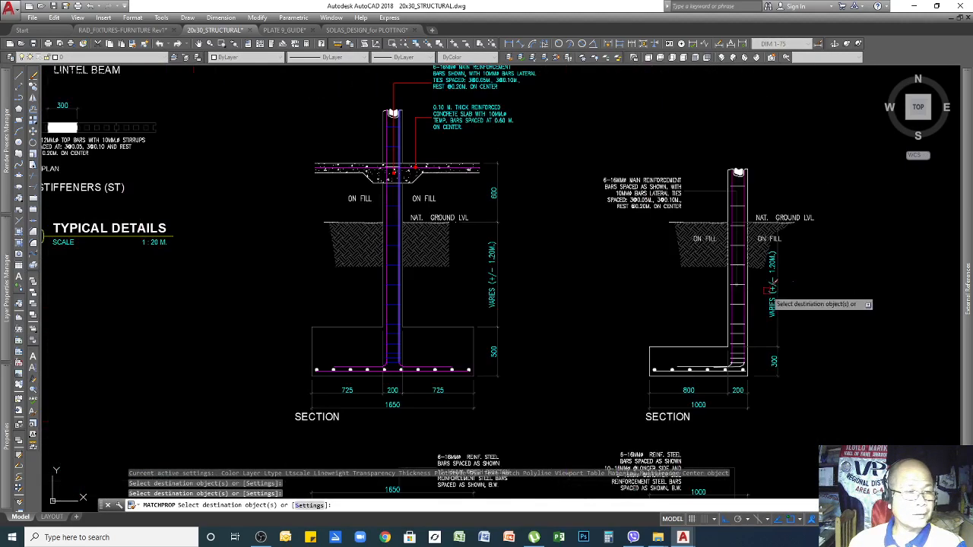
key("Return")
Match the column and footing outlines of the 1000-wide footing section to the first section's gray column outline
key("Return")
scroll(395, 300, "up", 4)
left_click(401, 265)
scroll(401, 266, "down", 4)
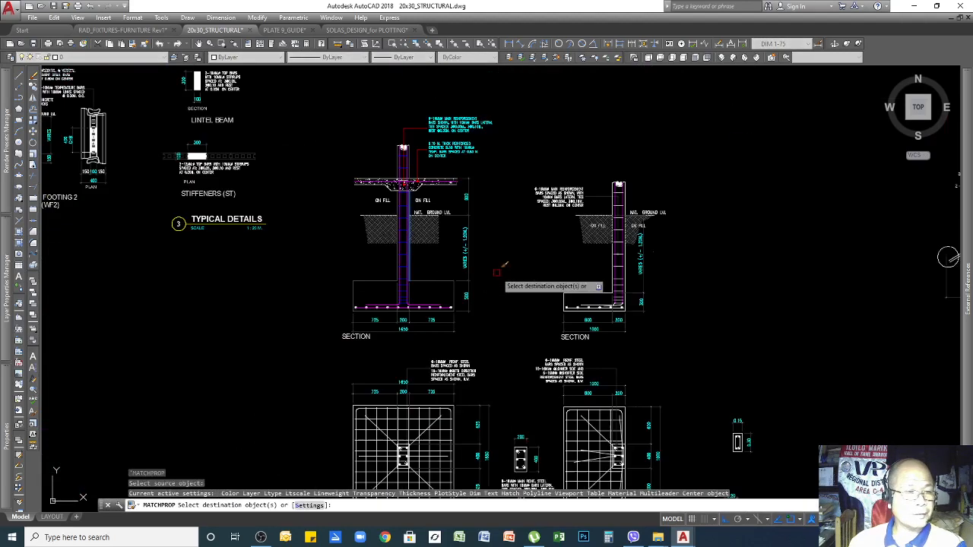
scroll(639, 277, "up", 4)
left_click(581, 257)
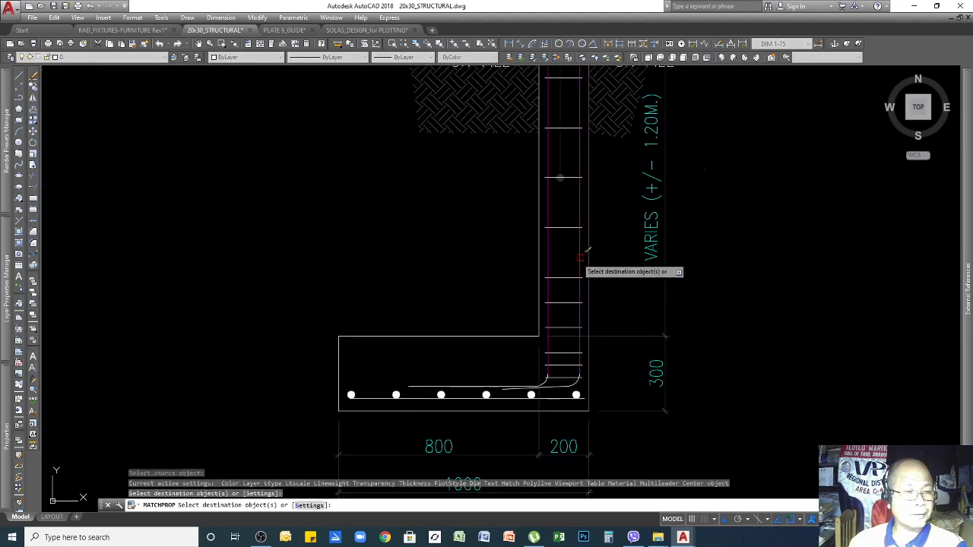
left_click(538, 257)
left_click(483, 336)
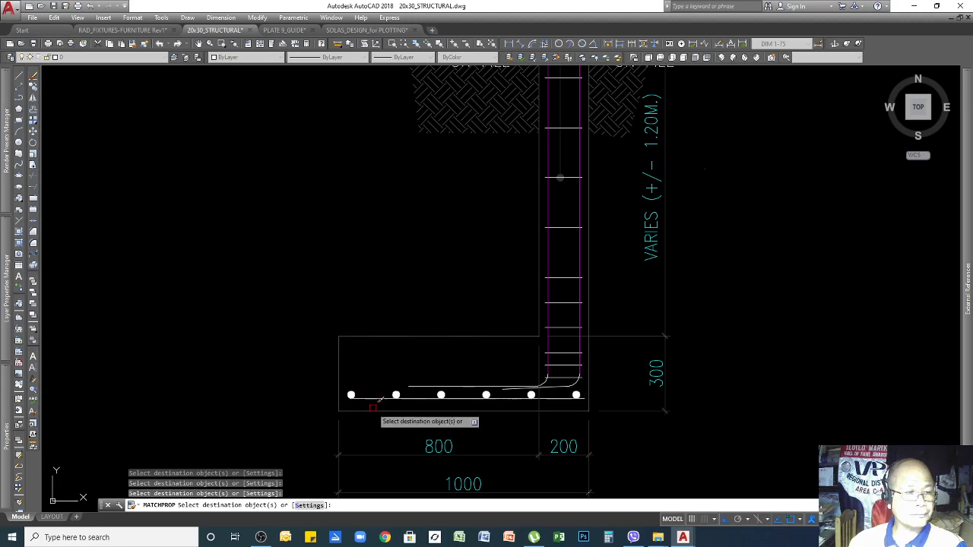
Match the bottom bars and bar bends of the 1000-wide footing section to its magenta vertical main bar
scroll(573, 417, "up", 3)
key("Return")
key("Return")
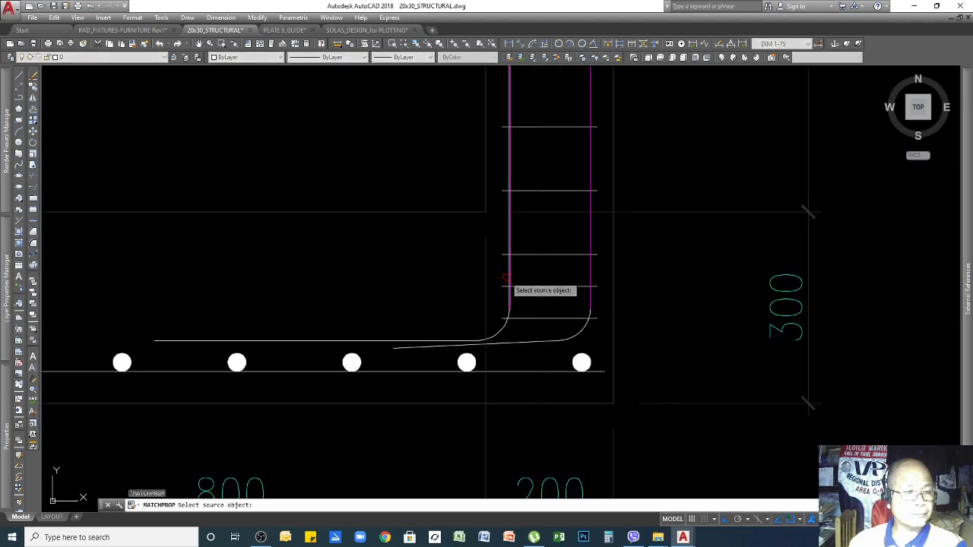
left_click(509, 263)
left_click(315, 340)
left_click(297, 371)
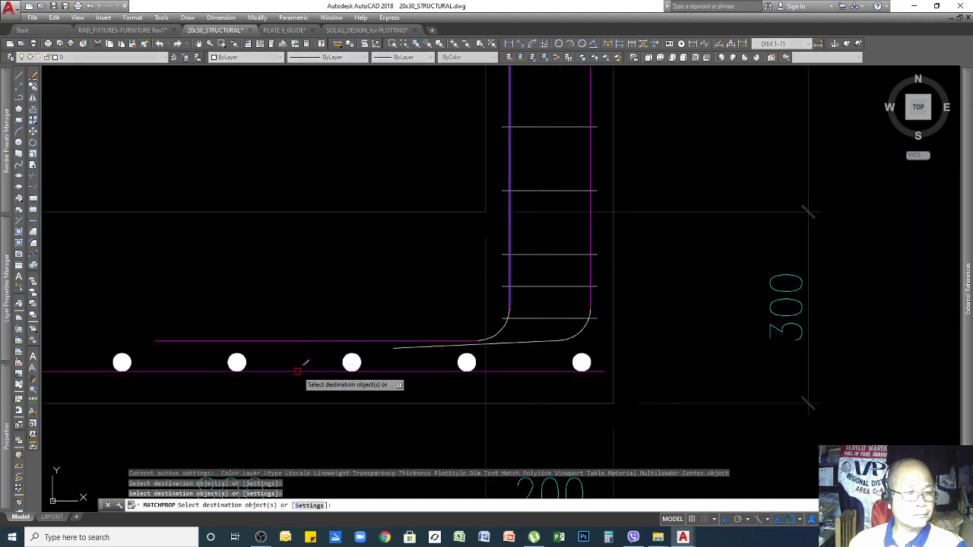
left_click(558, 341)
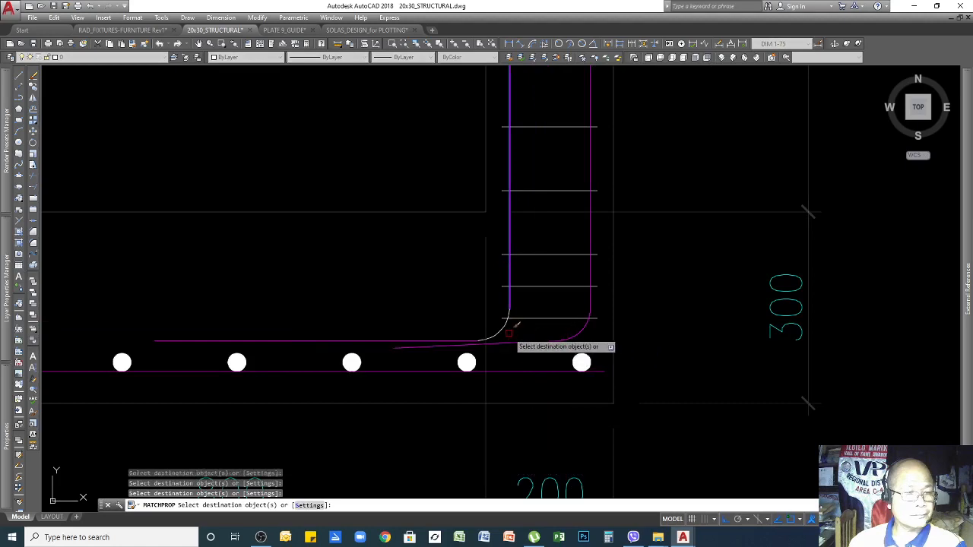
scroll(662, 319, "down", 5)
key("Return")
Match the lower lateral ties of the 1000-wide footing section's column to the first section's blue tie
key("Return")
scroll(88, 262, "up", 5)
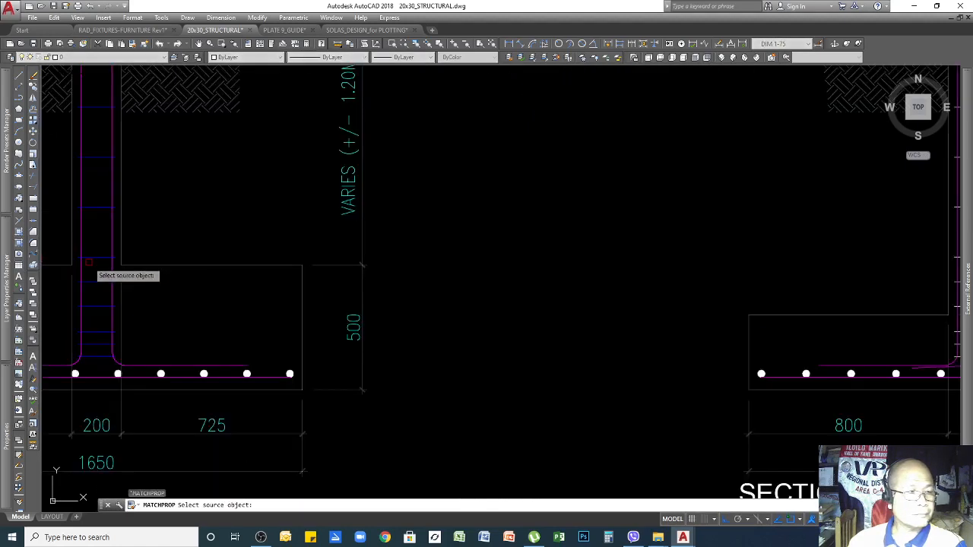
left_click(92, 282)
scroll(512, 315, "down", 5)
scroll(678, 228, "up", 5)
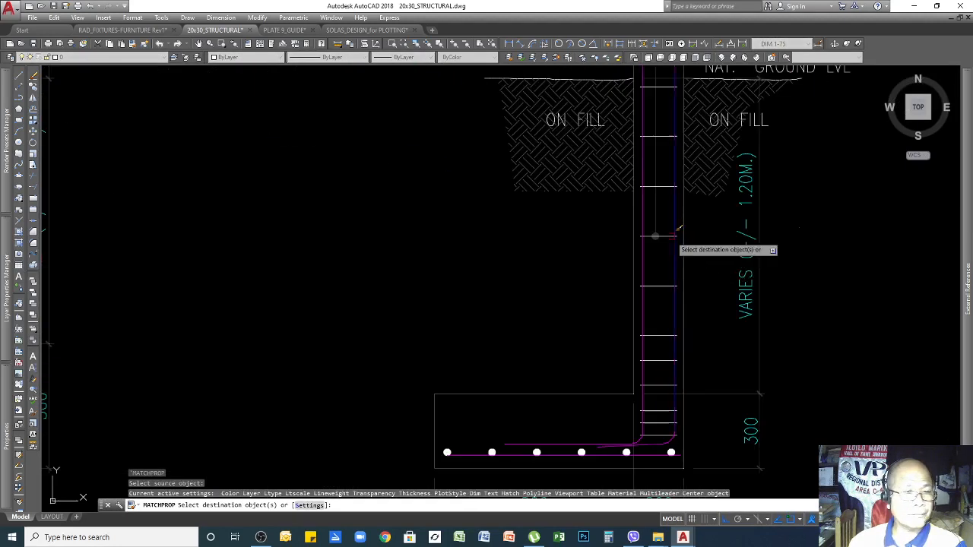
left_click(660, 276)
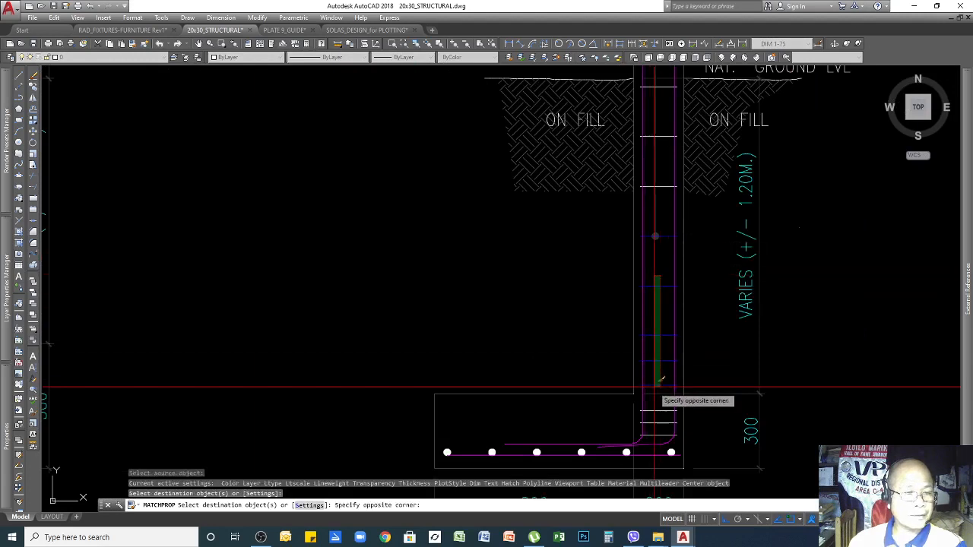
left_click(652, 395)
left_click(663, 422)
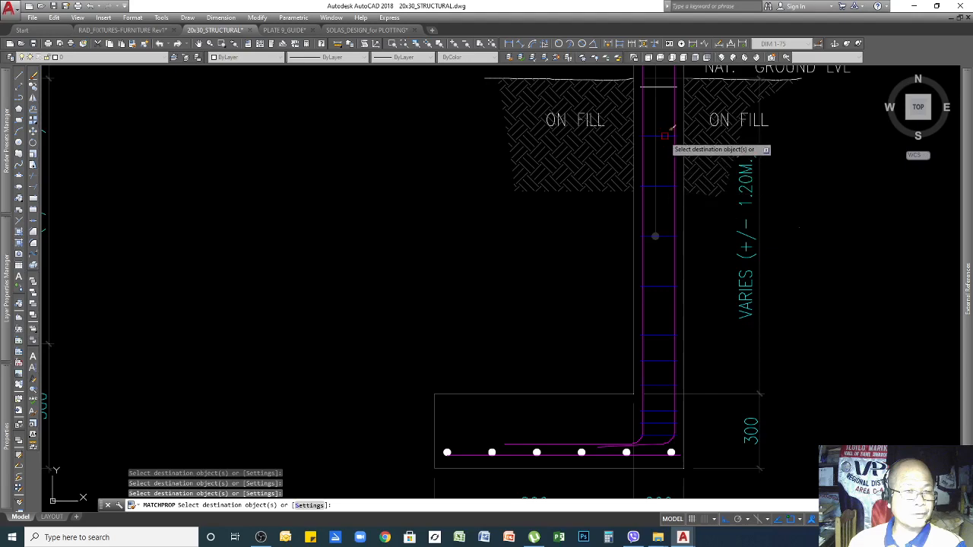
Apply the same blue tie properties to the remaining upper lateral ties of the 1000-wide footing section's column
scroll(665, 136, "down", 3)
scroll(670, 140, "up", 3)
left_click(675, 209)
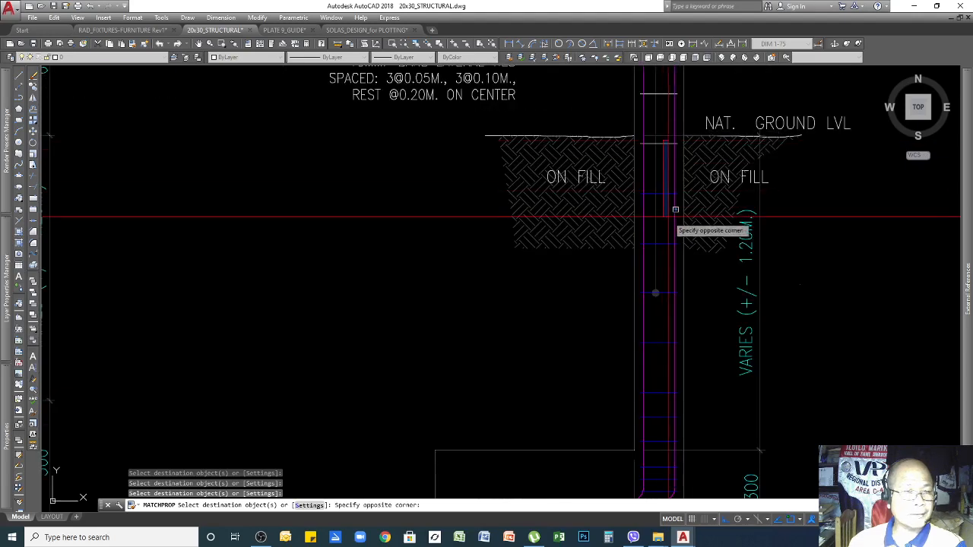
left_click(667, 180)
scroll(663, 142, "down", 3)
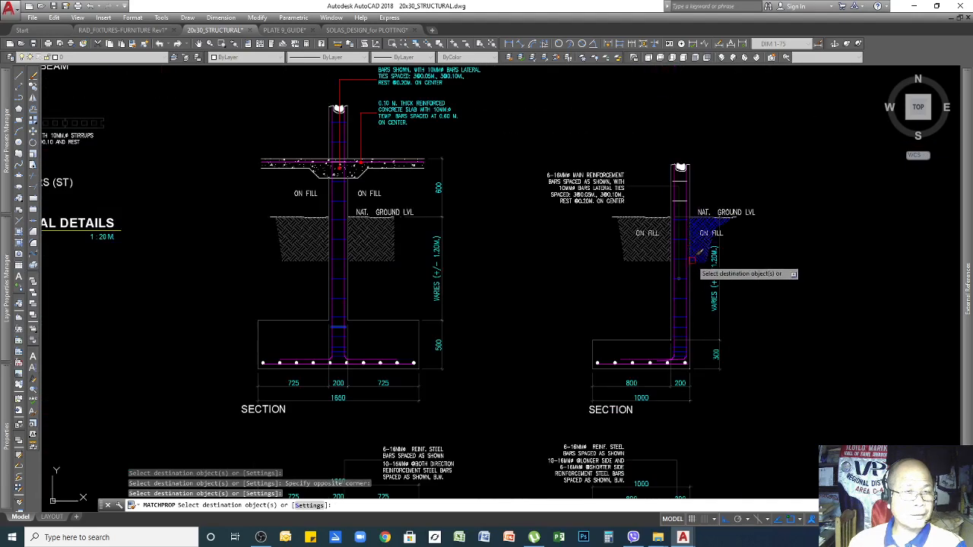
scroll(690, 262, "up", 3)
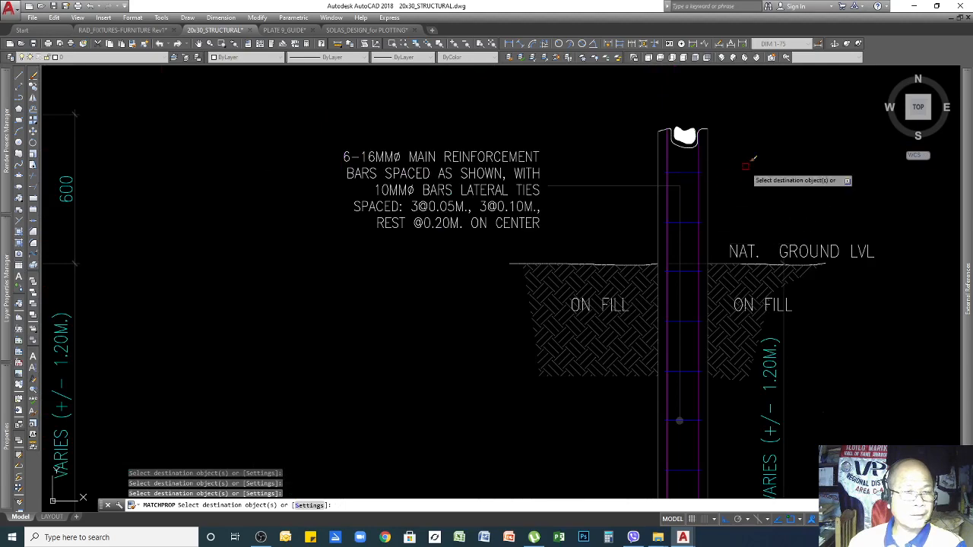
key("Escape")
Examine the C1F1 and C2F2 plans and the footing sections and plans below them
scroll(778, 235, "down", 5)
scroll(710, 408, "down", 2)
scroll(683, 354, "up", 6)
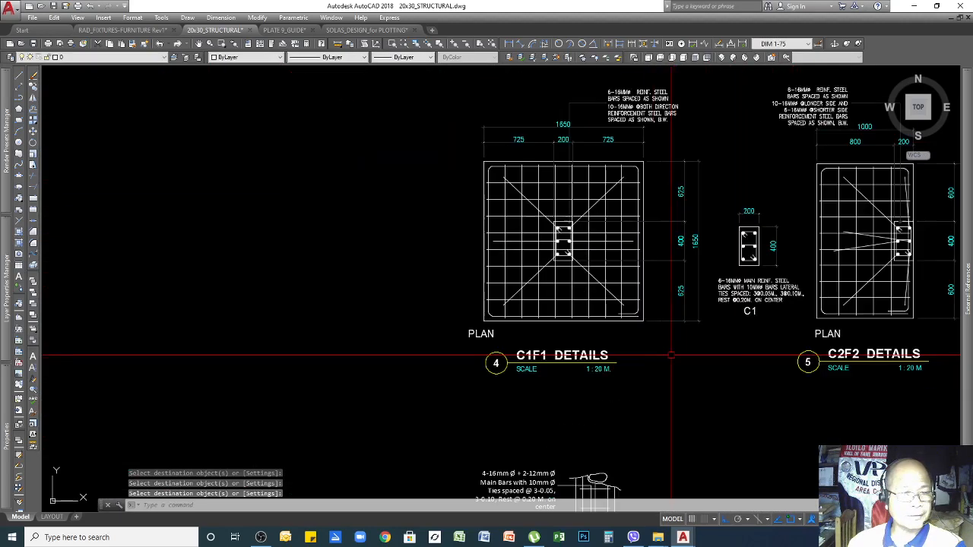
scroll(582, 114, "up", 2)
scroll(631, 156, "down", 4)
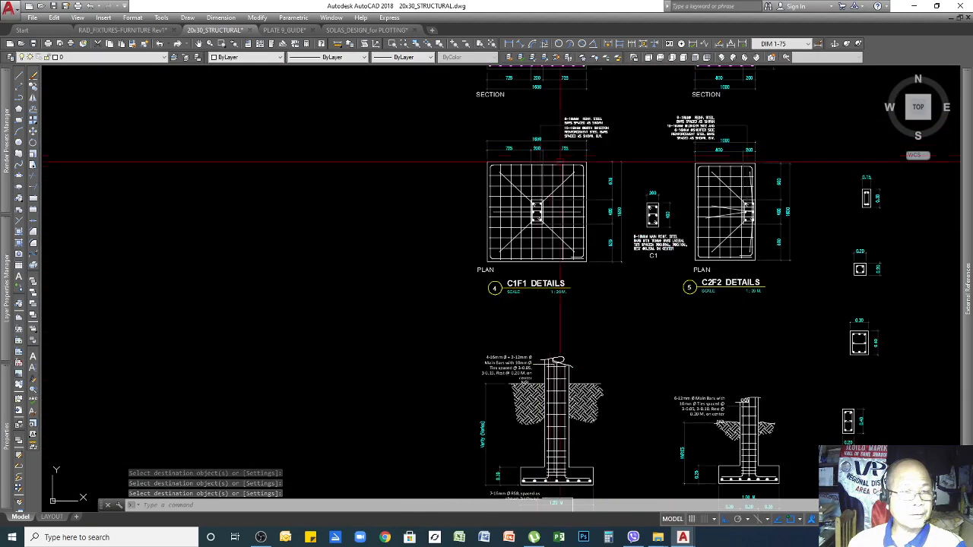
scroll(666, 354, "down", 3)
scroll(591, 304, "up", 5)
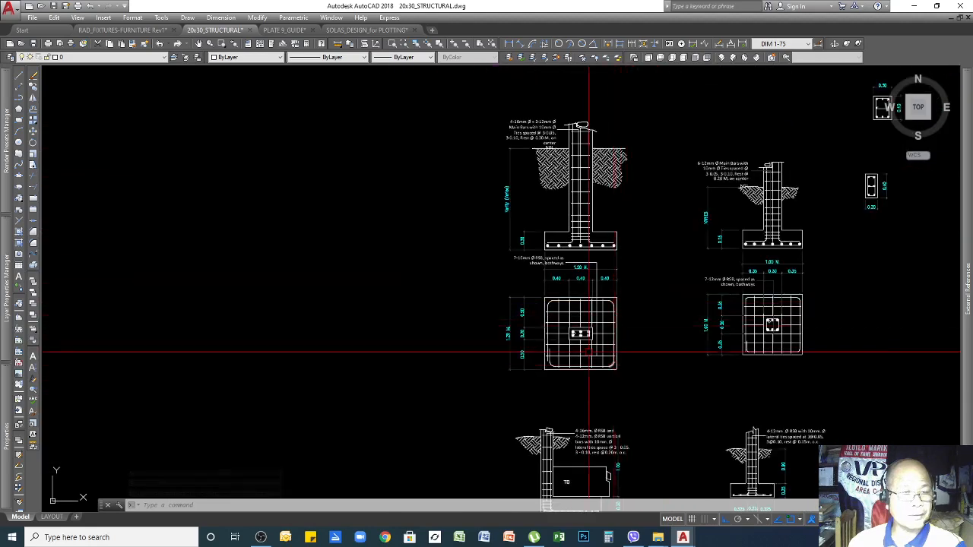
scroll(591, 347, "up", 3)
scroll(601, 177, "down", 3)
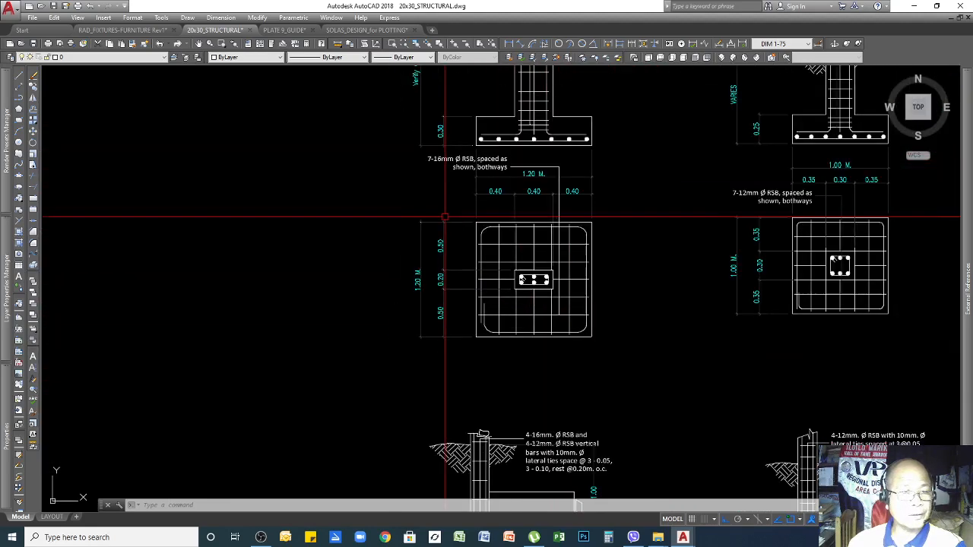
scroll(867, 294, "up", 3)
scroll(836, 295, "down", 3)
scroll(730, 272, "up", 2)
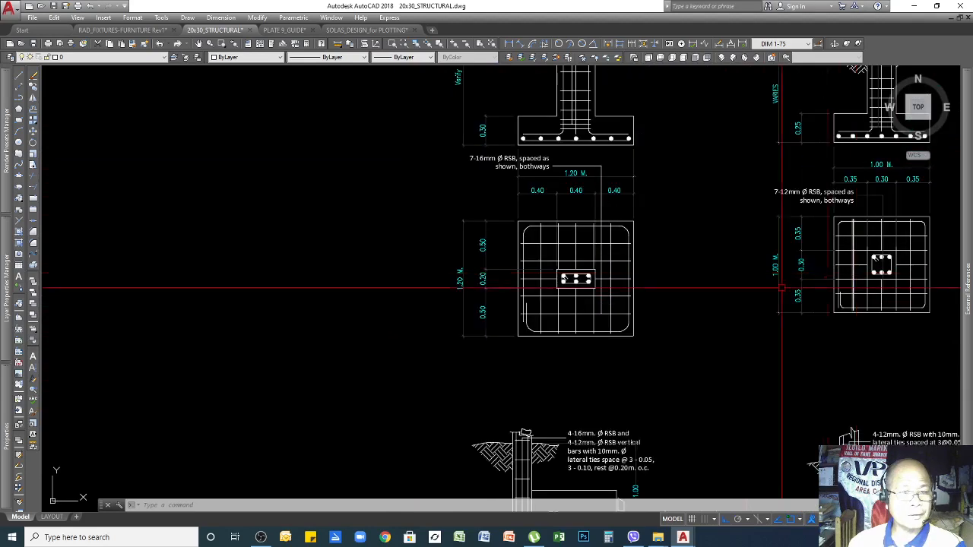
scroll(688, 322, "down", 4)
scroll(694, 149, "up", 3)
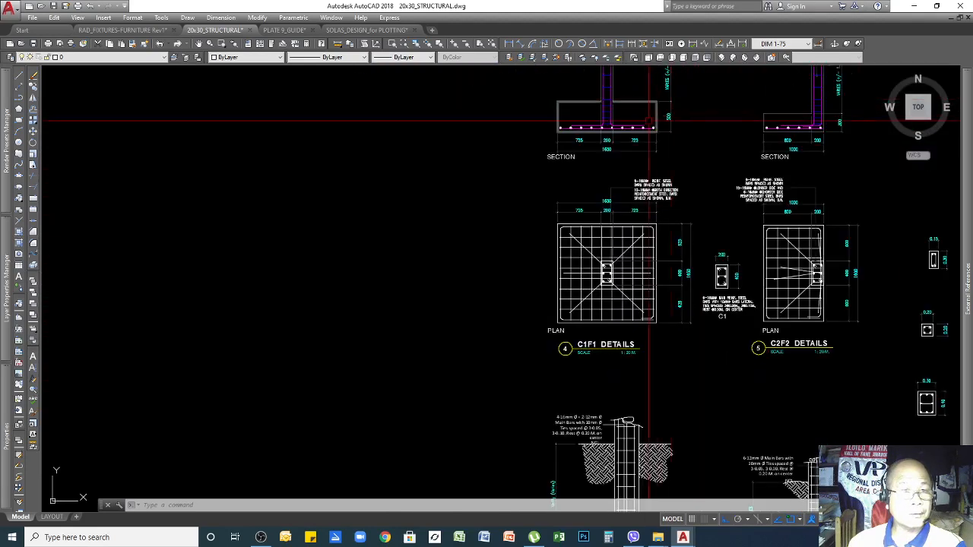
scroll(619, 149, "up", 2)
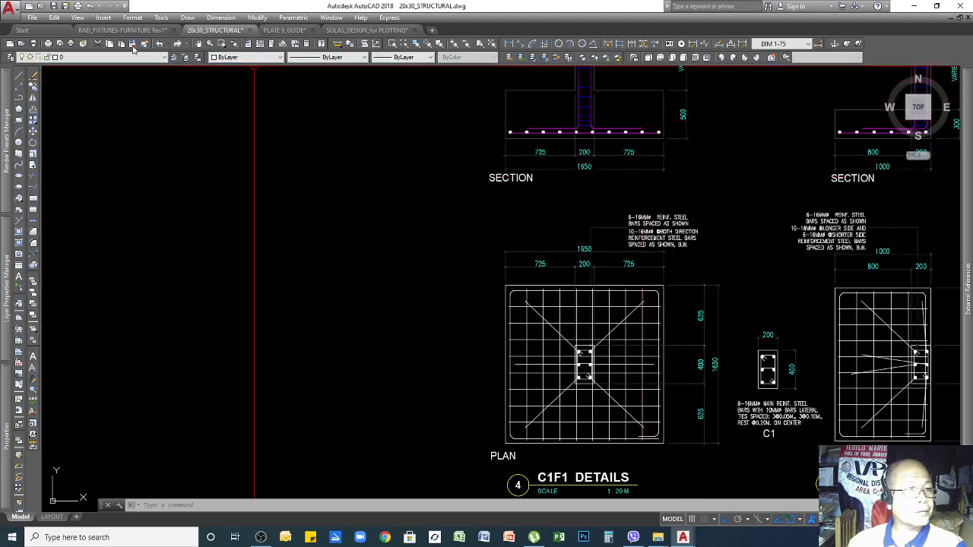
Match the 1.20 m overall and middle 0.40 m dimensions above the 1.20 m footing plan to the C1F1 section's 1650 dimension
left_click(133, 45)
left_click(604, 166)
scroll(719, 304, "down", 3)
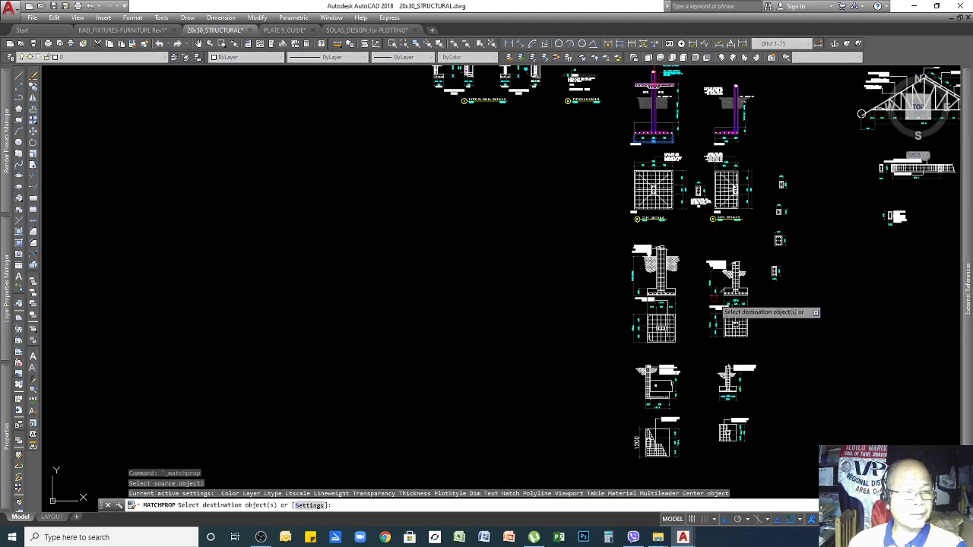
scroll(517, 287, "up", 5)
left_click(576, 261)
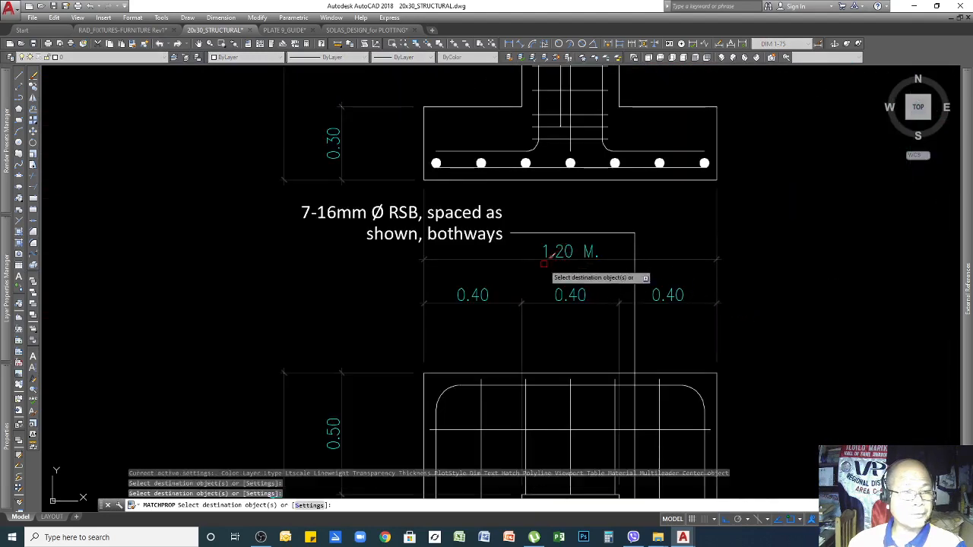
left_click(589, 302)
key("Return")
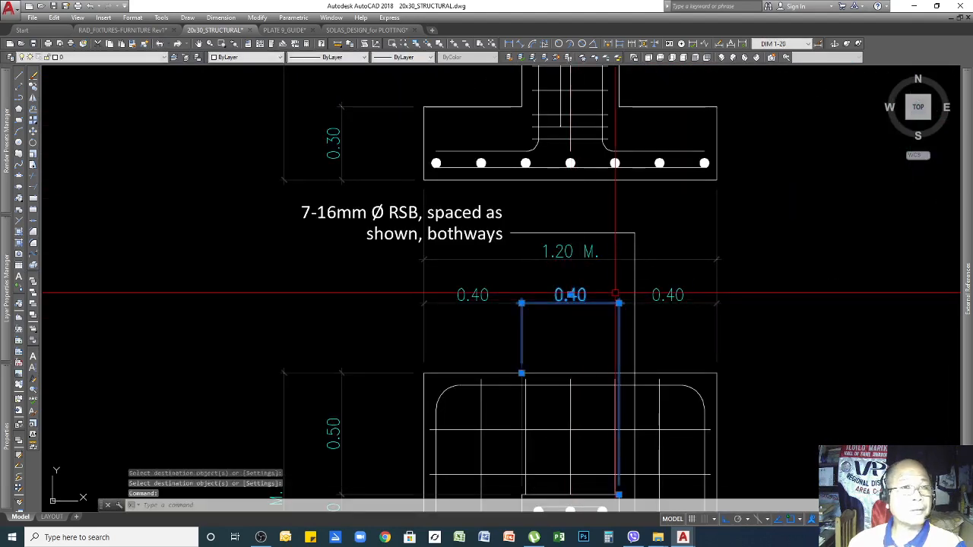
scroll(615, 294, "down", 5)
key("Escape")
key("Escape")
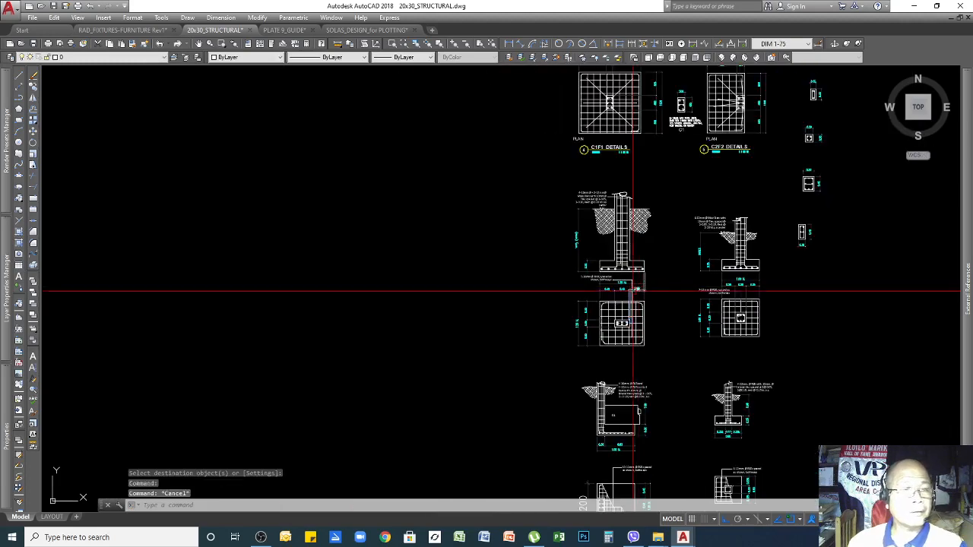
Examine the C1F1 plan, its vertical dimensions and the C1 column detail beside it
scroll(623, 267, "down", 4)
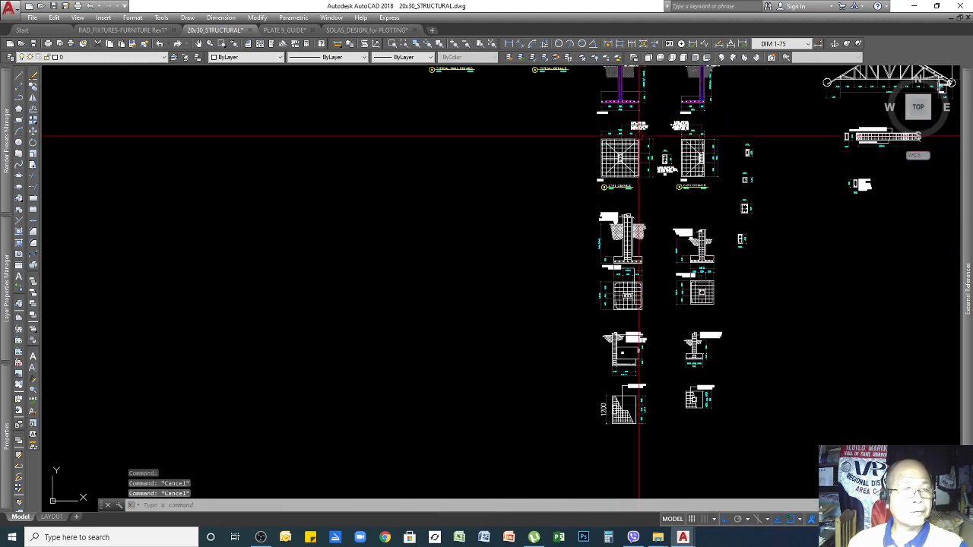
scroll(661, 175, "up", 6)
scroll(661, 175, "up", 3)
key("Escape")
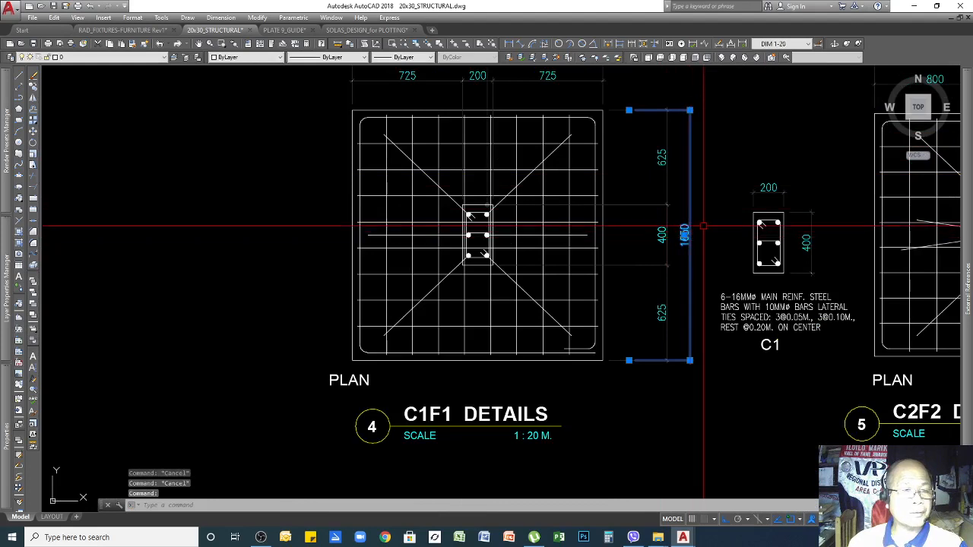
scroll(690, 225, "up", 2)
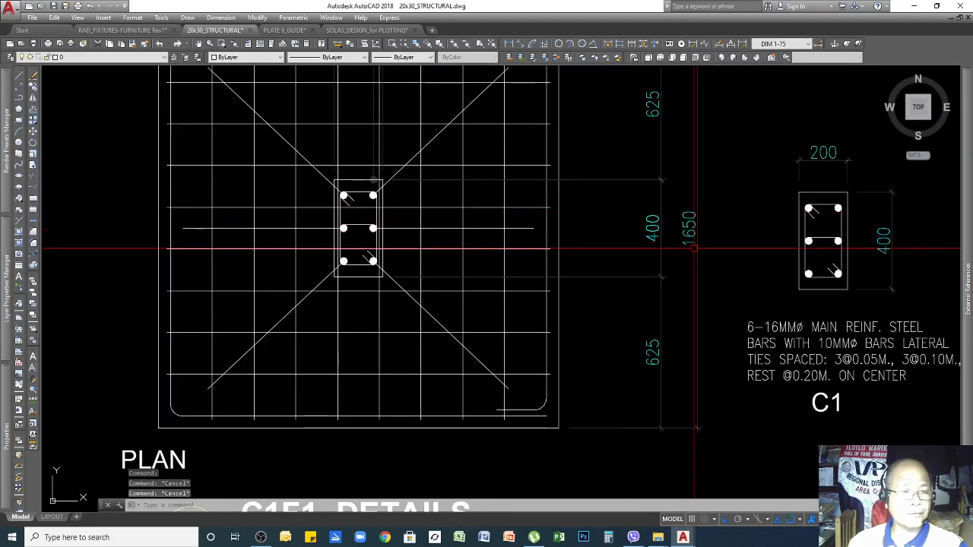
scroll(692, 208, "down", 2)
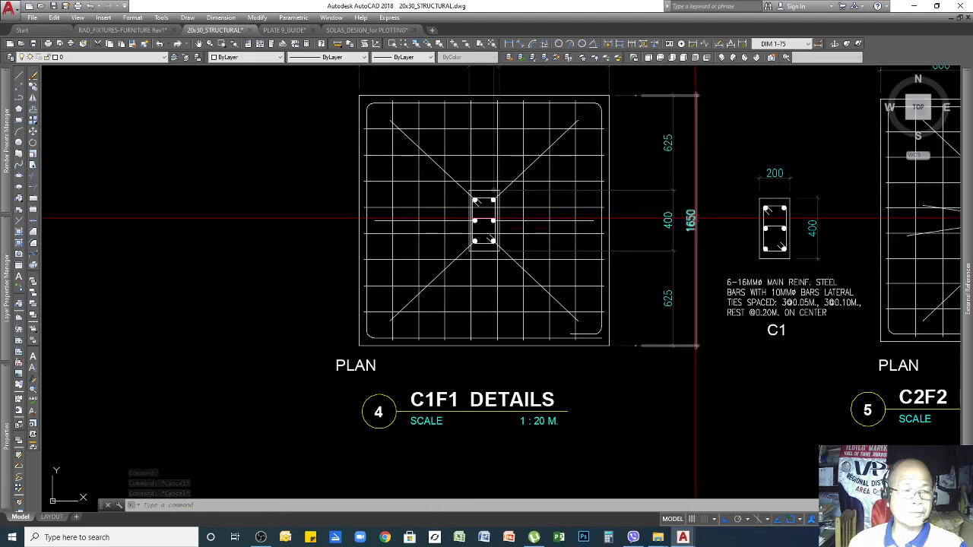
scroll(672, 266, "down", 2)
scroll(672, 266, "down", 2)
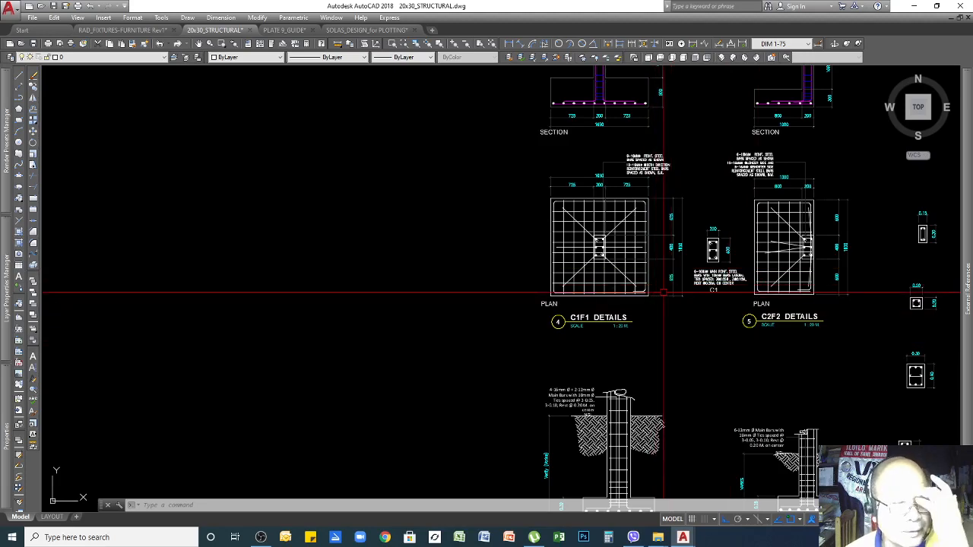
Examine the small column cross-sections beside the C2F2 plan and their dimensions
scroll(757, 261, "down", 2)
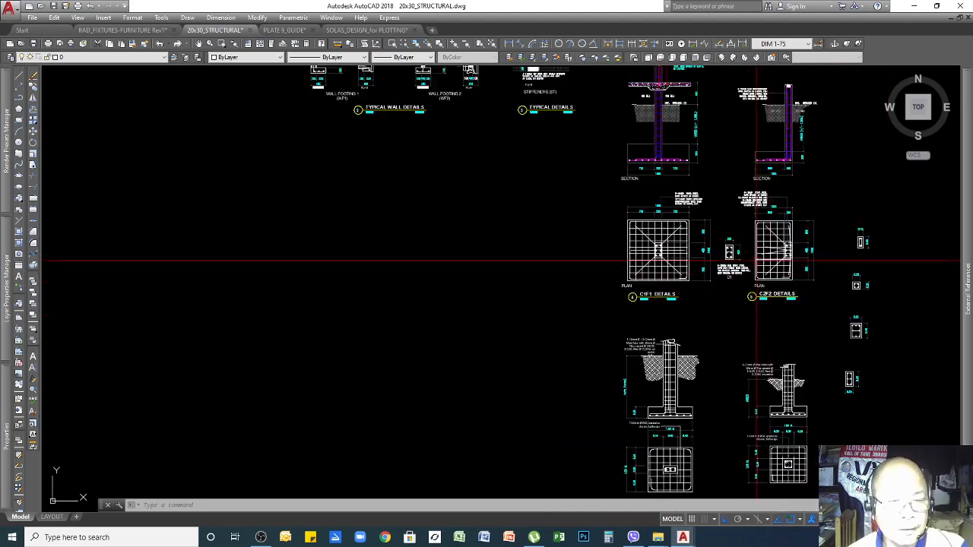
scroll(867, 342, "up", 5)
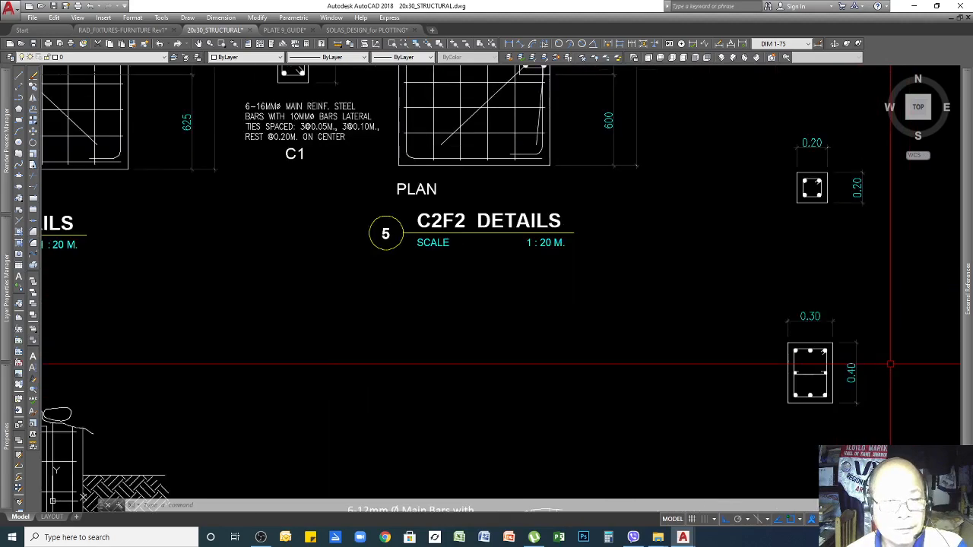
scroll(783, 350, "down", 4)
scroll(790, 304, "up", 4)
scroll(767, 160, "up", 2)
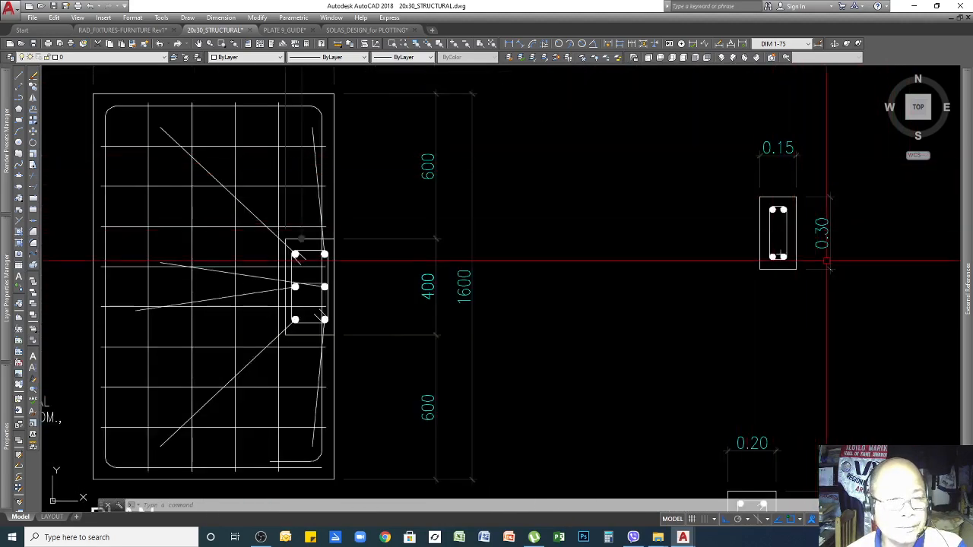
scroll(805, 205, "down", 3)
scroll(863, 114, "up", 1)
scroll(674, 149, "up", 8)
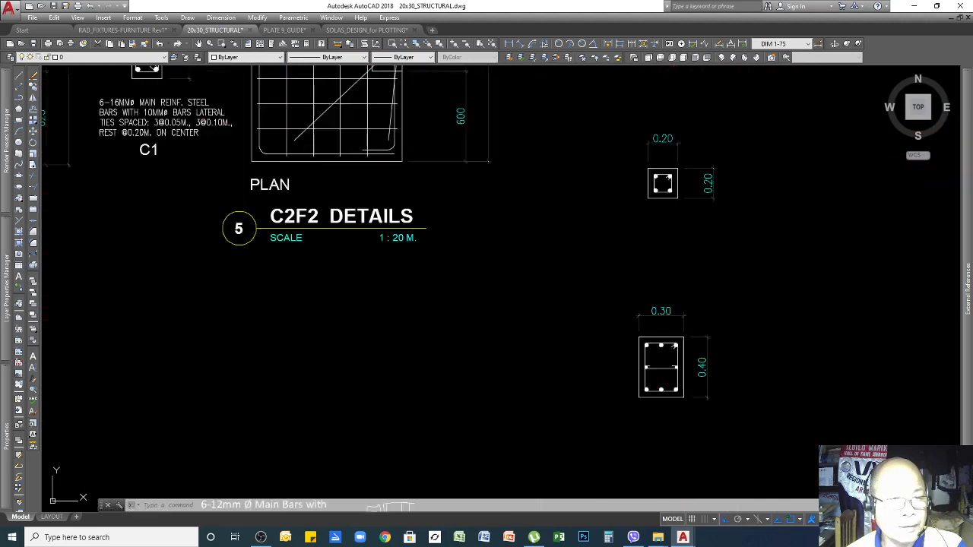
scroll(530, 209, "down", 4)
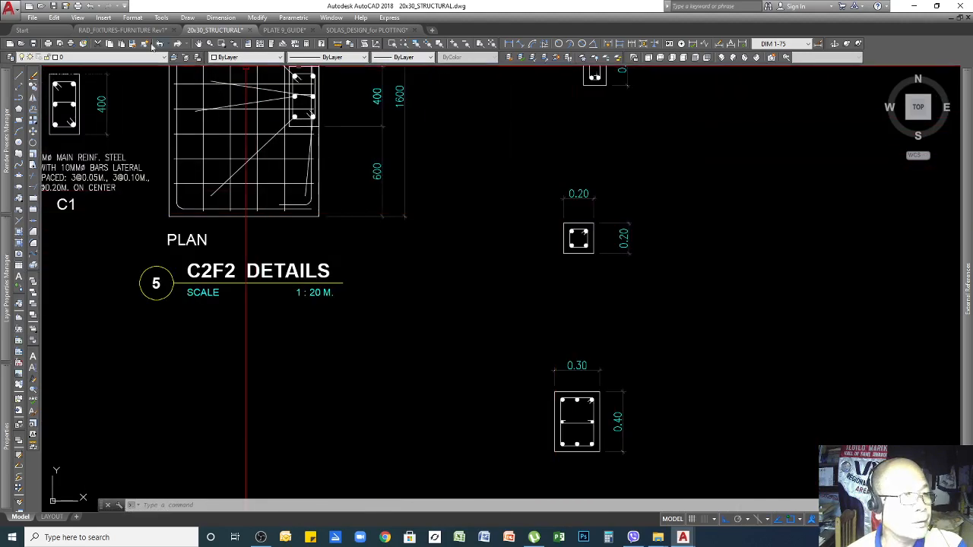
left_click(133, 46)
scroll(676, 271, "down", 4)
scroll(604, 223, "up", 4)
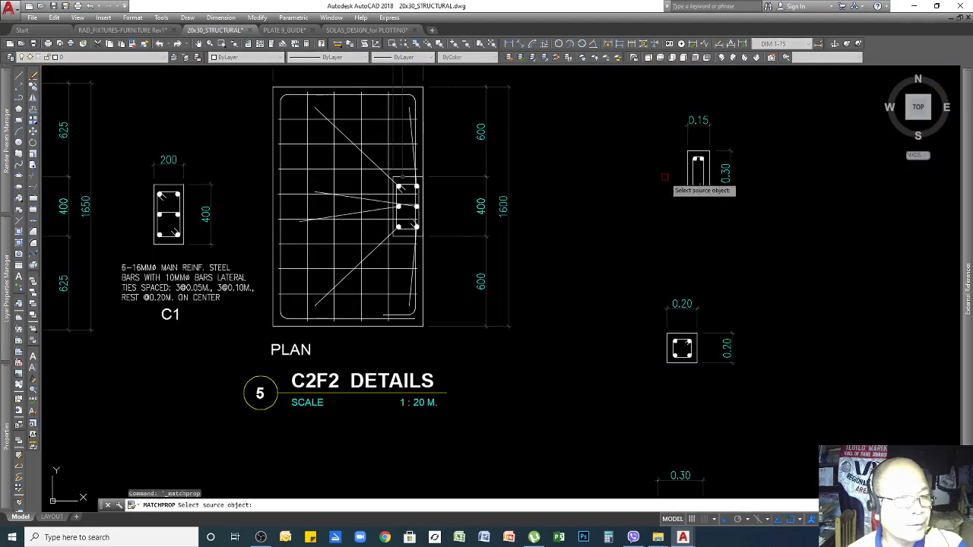
key("Escape")
key("Escape")
left_click(658, 93)
left_click(747, 259)
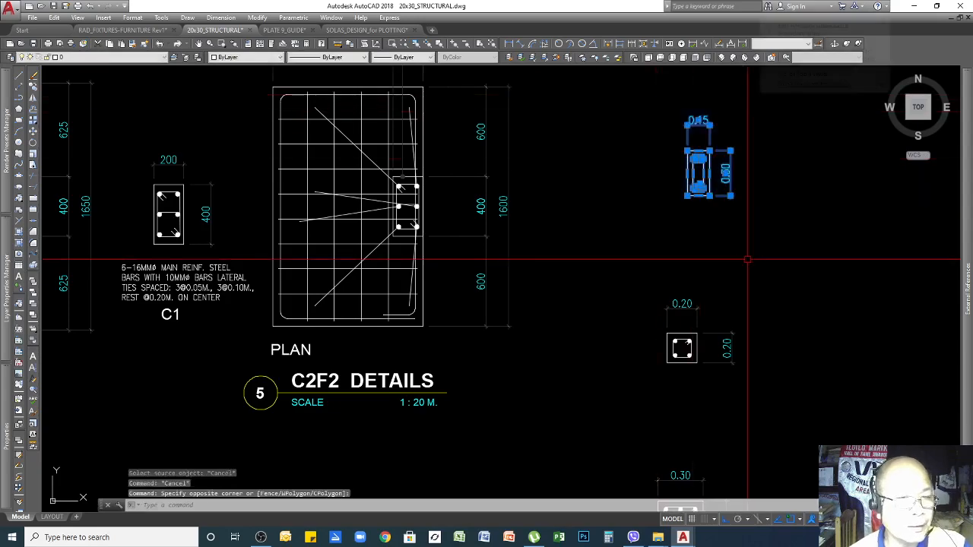
key("Escape")
scroll(375, 219, "down", 5)
scroll(600, 426, "up", 3)
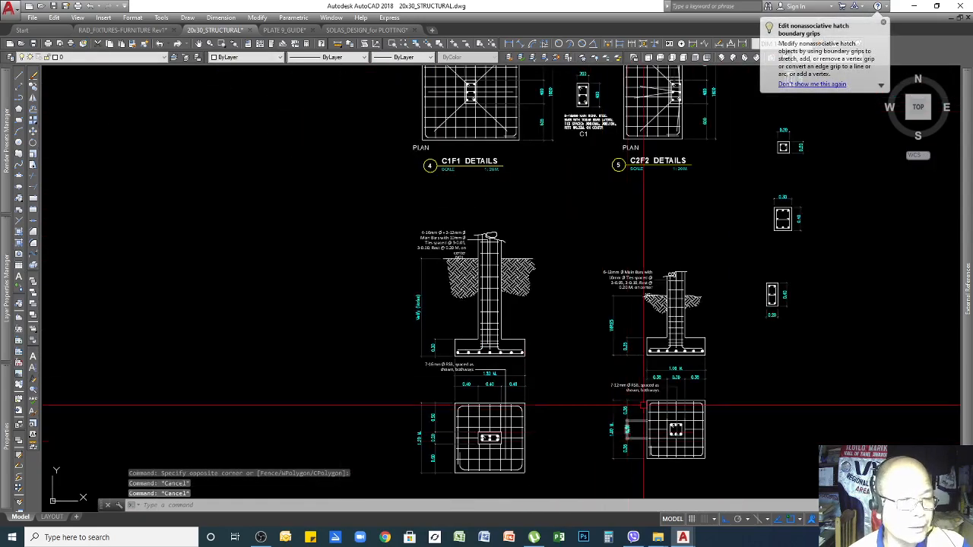
scroll(684, 444, "down", 2)
scroll(684, 444, "up", 7)
scroll(647, 218, "down", 7)
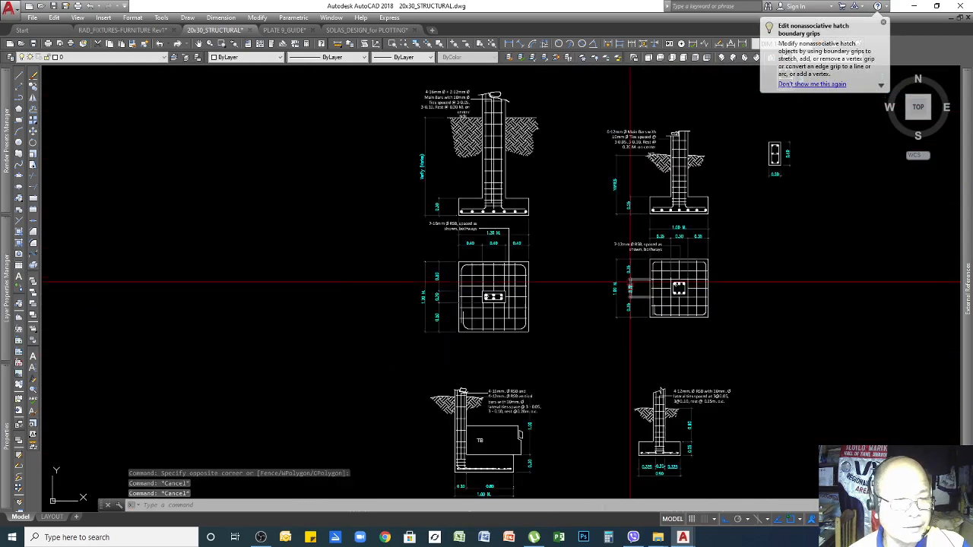
Examine the C1F1 and C2F2 plans, the footing details below them and the small column cross-sections beside them
scroll(734, 196, "down", 2)
scroll(699, 145, "up", 4)
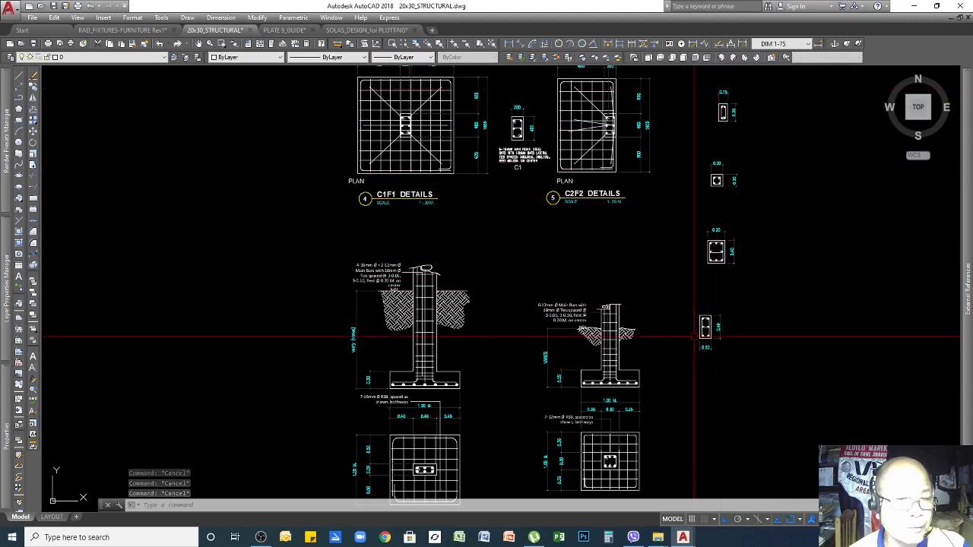
scroll(703, 327, "up", 5)
scroll(706, 281, "down", 5)
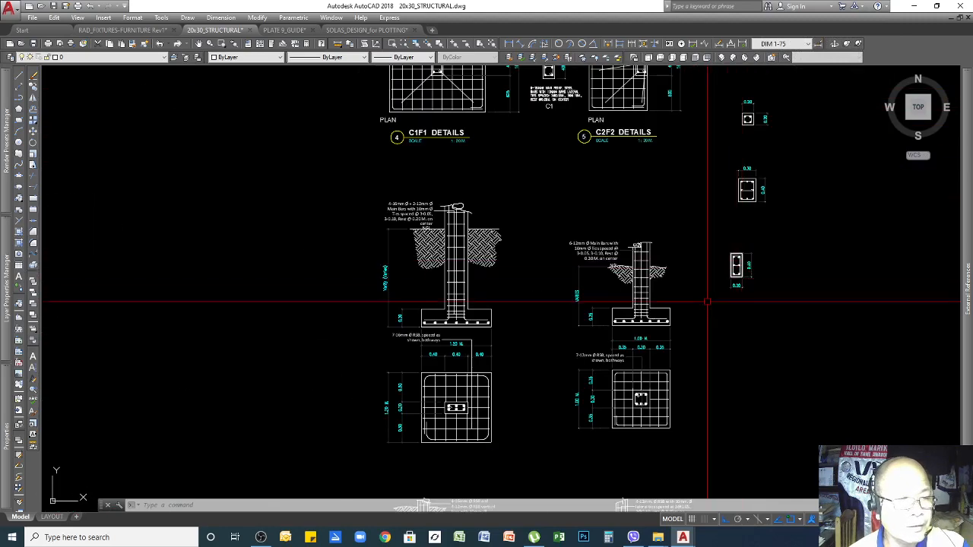
scroll(650, 320, "down", 5)
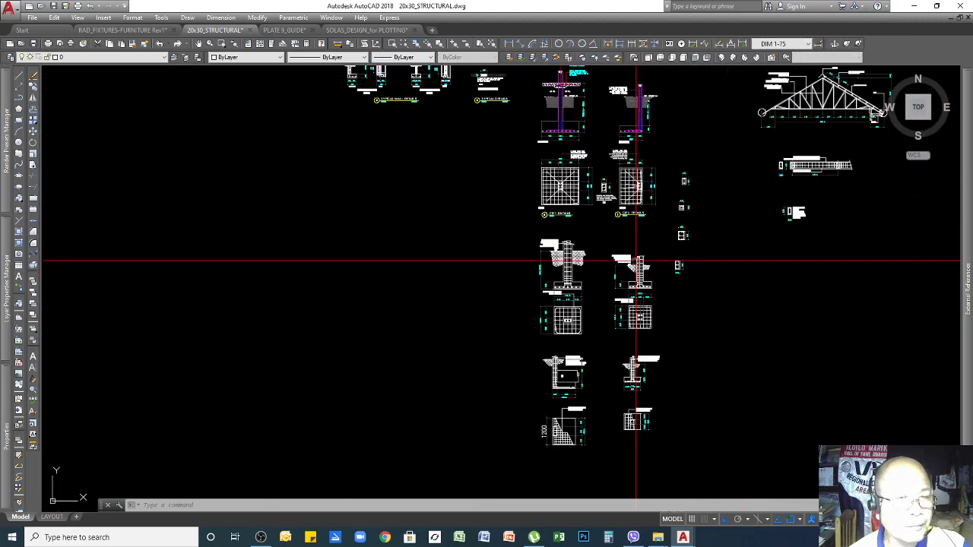
scroll(684, 226, "down", 2)
scroll(683, 226, "up", 5)
scroll(651, 206, "down", 2)
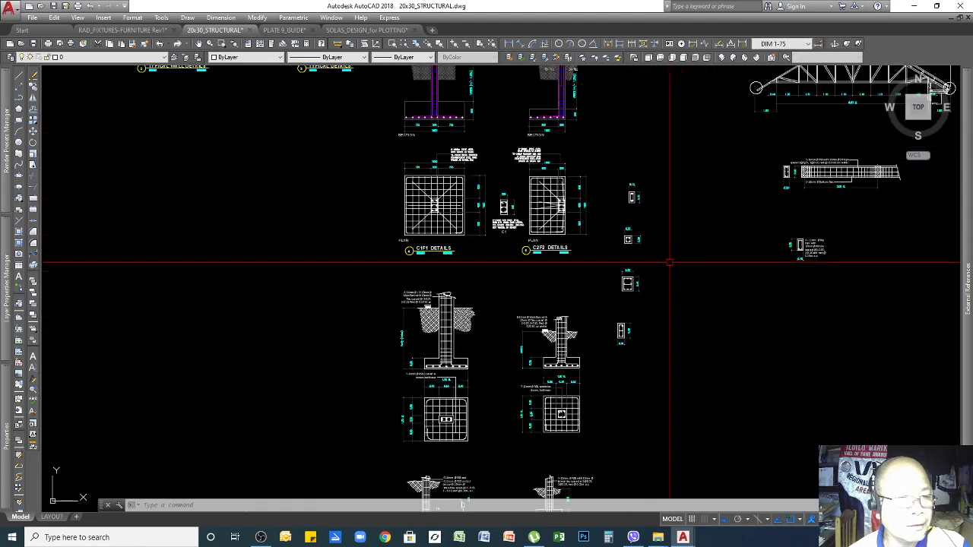
Examine the 1.00 m footing plan and the section above it, including the bars, leader note and dimensions
scroll(429, 429, "up", 8)
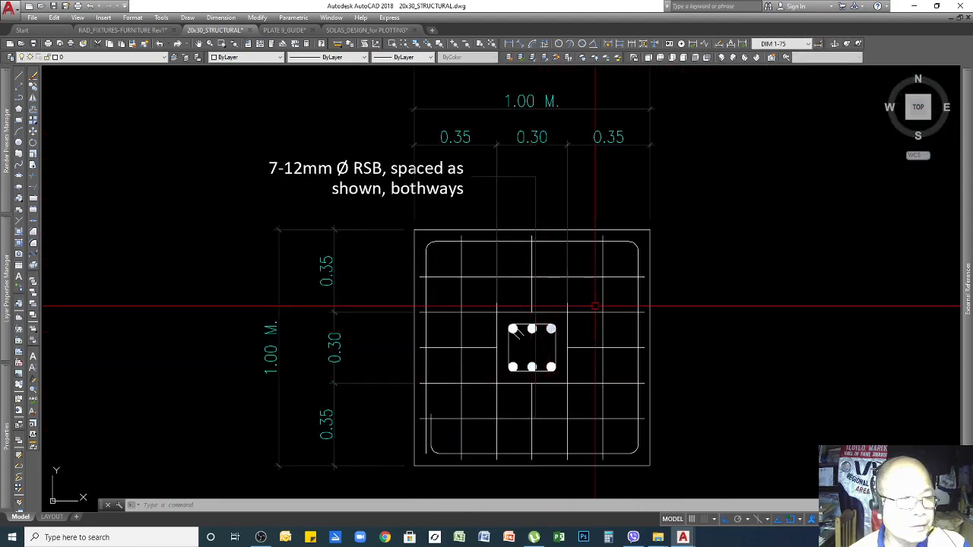
scroll(646, 320, "down", 4)
scroll(646, 320, "up", 2)
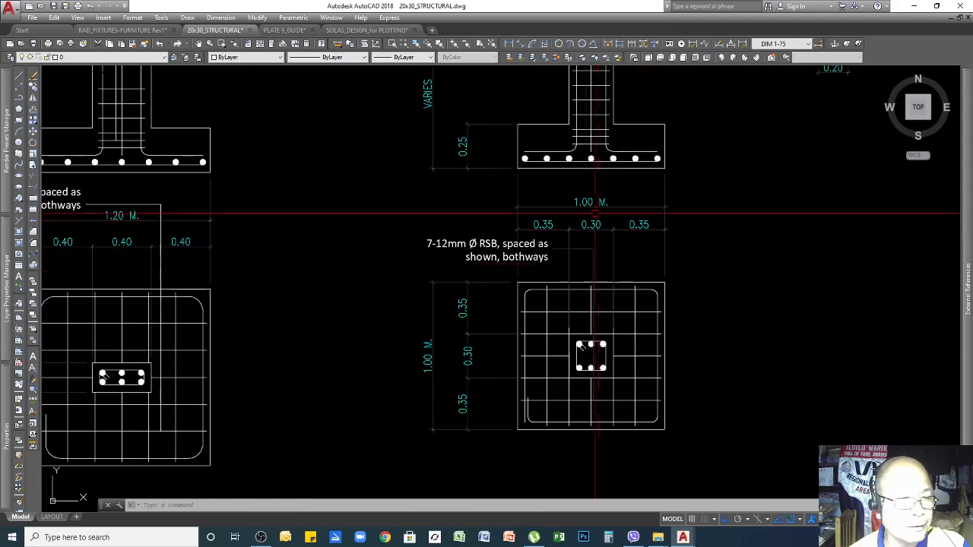
scroll(699, 276, "down", 2)
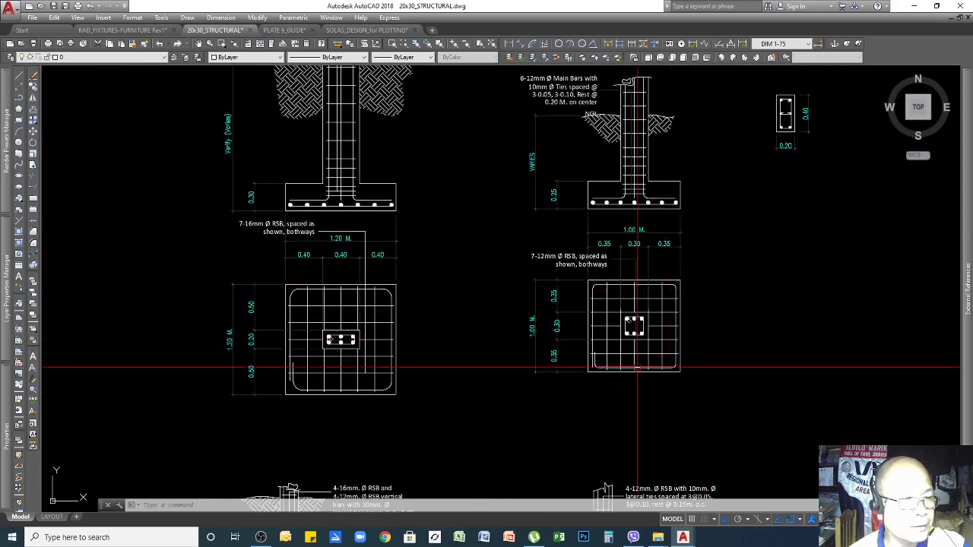
scroll(636, 348, "up", 4)
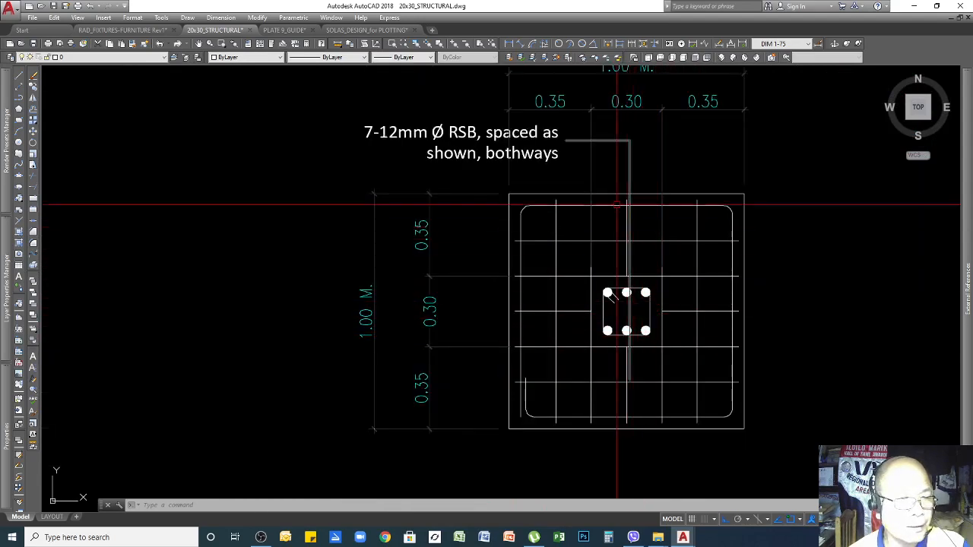
scroll(662, 304, "down", 3)
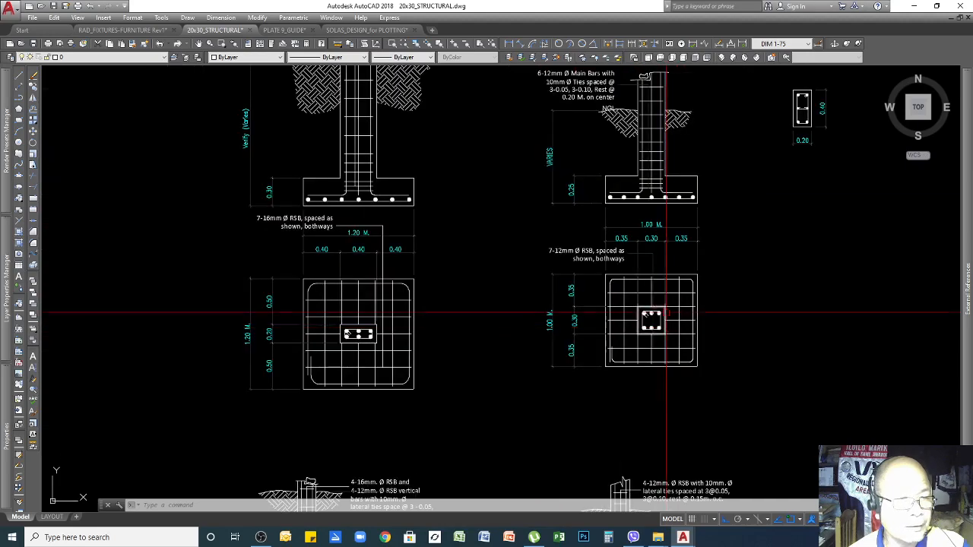
scroll(578, 274, "down", 2)
scroll(523, 152, "down", 3)
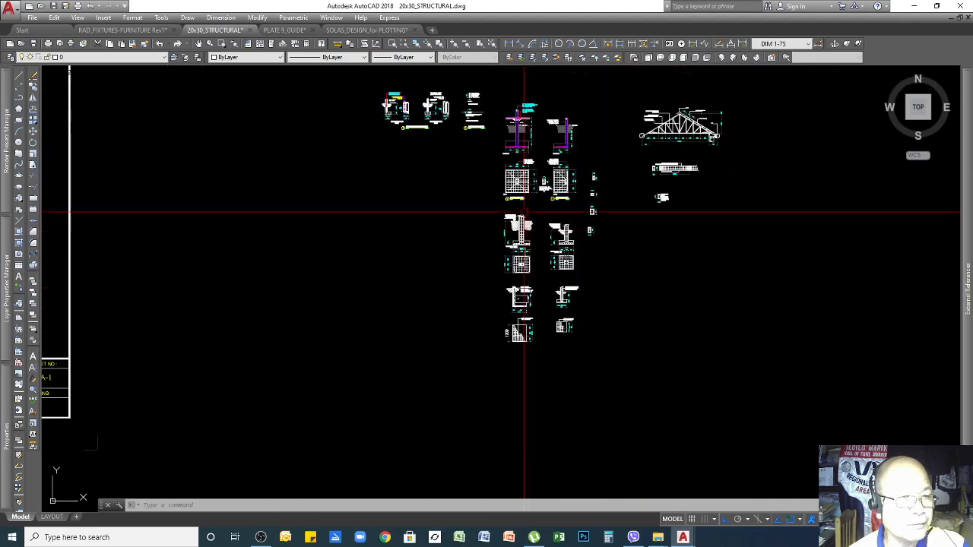
Match the square outline of the 1.00 m footing plan to the footing outline of the C1F1 section
scroll(504, 130, "up", 4)
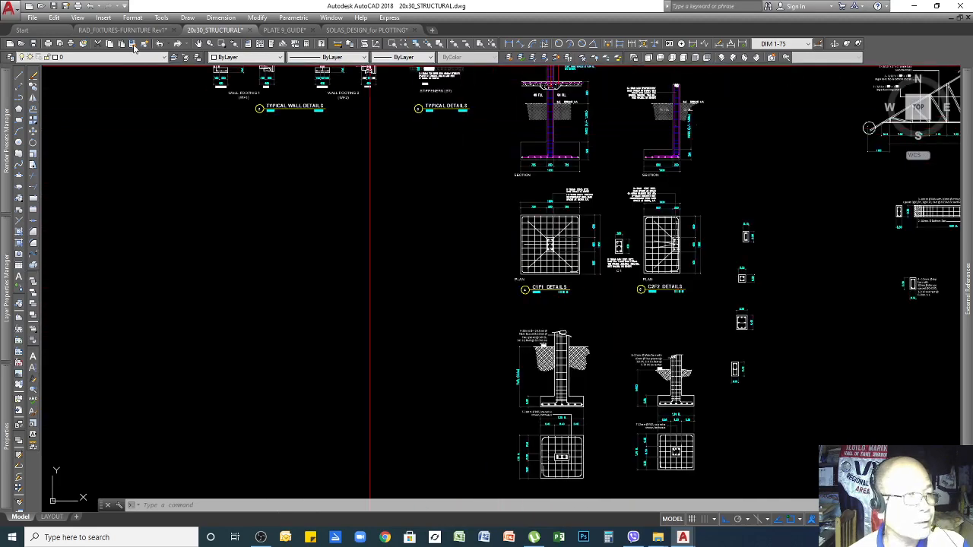
left_click(134, 47)
left_click(521, 139)
scroll(680, 455, "up", 2)
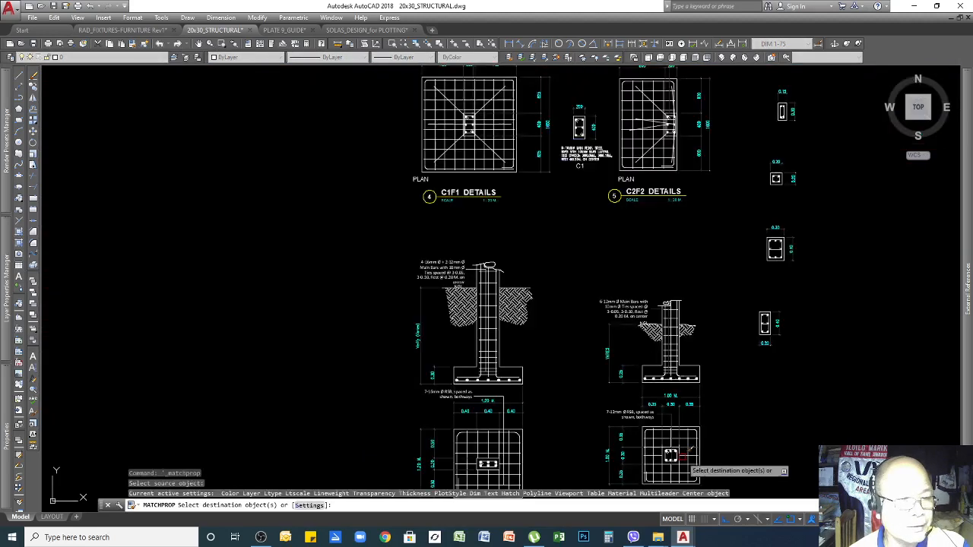
scroll(684, 456, "up", 5)
scroll(741, 289, "down", 3)
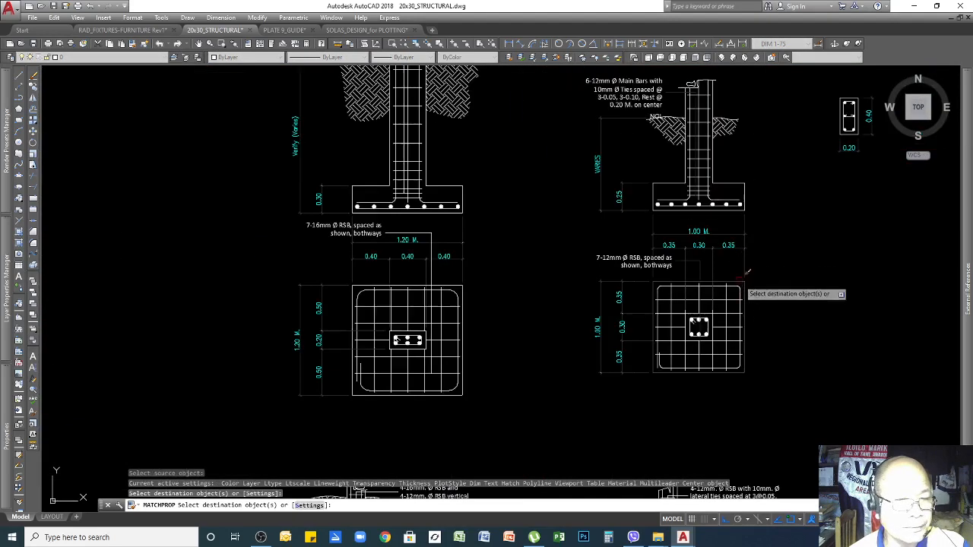
key("Return")
Match the footing and column outlines of the section above the 1.00 m plan to that plan's square outline
key("Return")
scroll(707, 390, "down", 5)
scroll(737, 391, "up", 6)
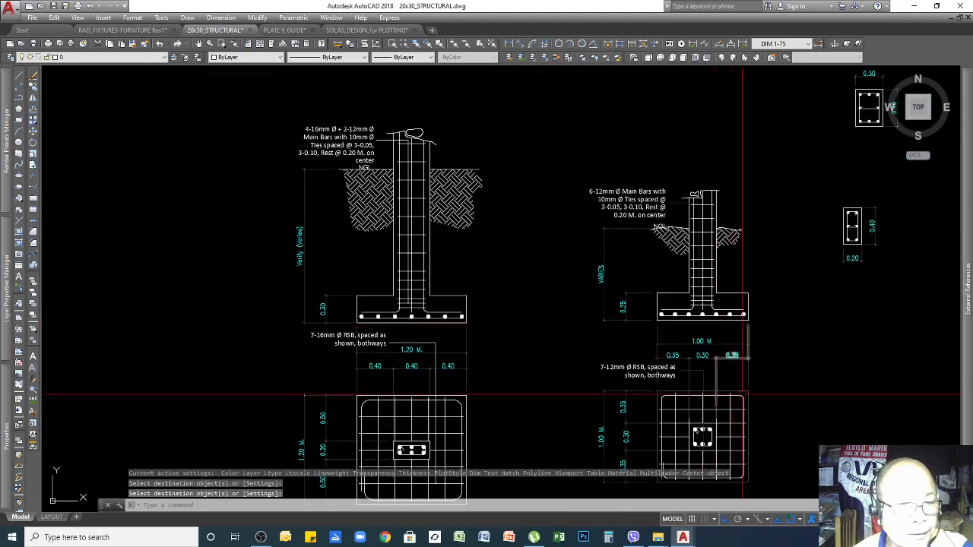
left_click(741, 394)
left_click(726, 292)
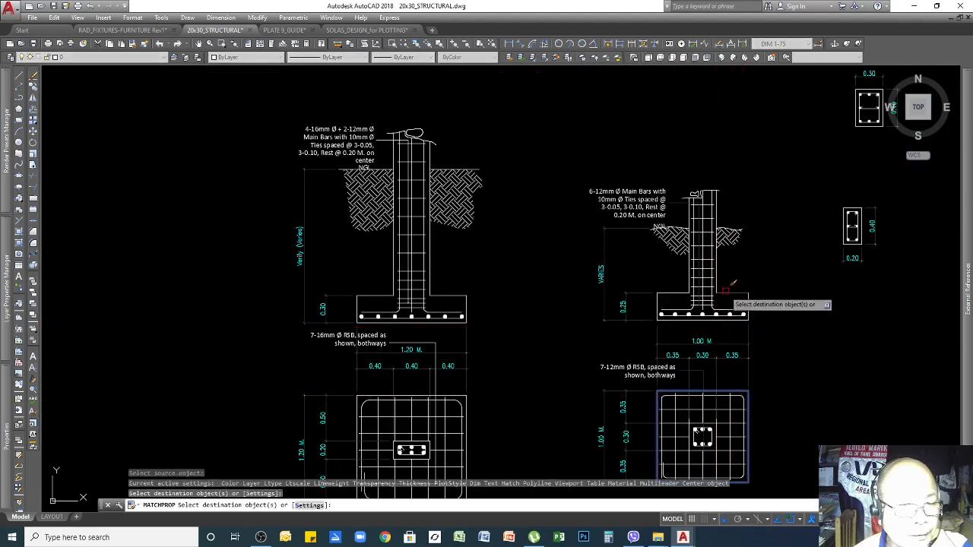
left_click(718, 280)
left_click(747, 305)
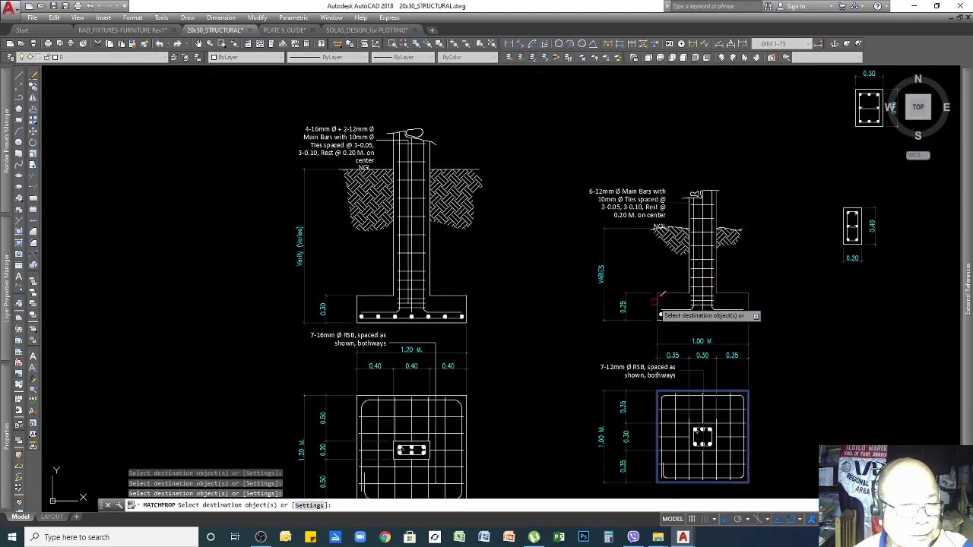
scroll(715, 332, "up", 4)
key("Return")
Match the upper edge, corner and side segments of the 1.00 m plan's perimeter bar to the C1F1 section's magenta main bar
scroll(730, 357, "down", 5)
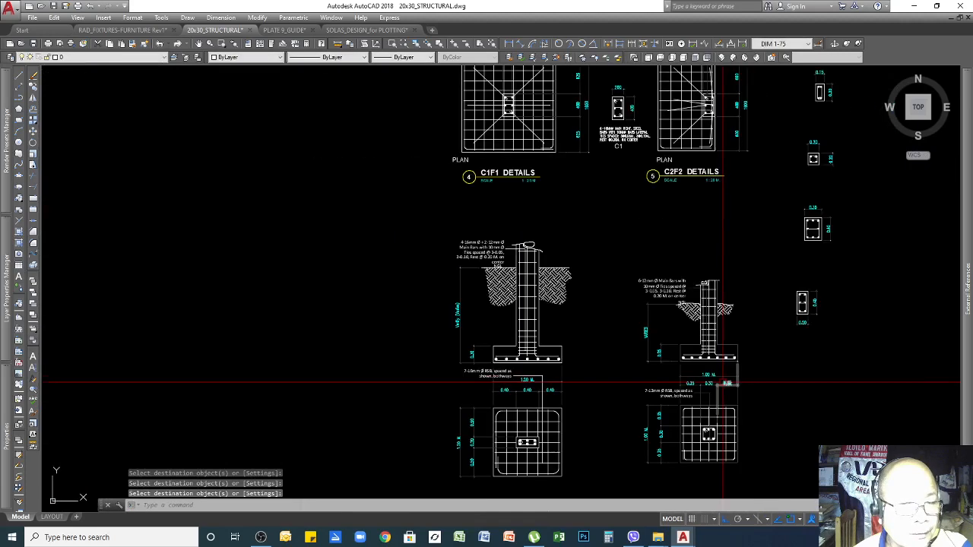
scroll(698, 403, "down", 5)
scroll(682, 281, "up", 4)
scroll(643, 350, "up", 5)
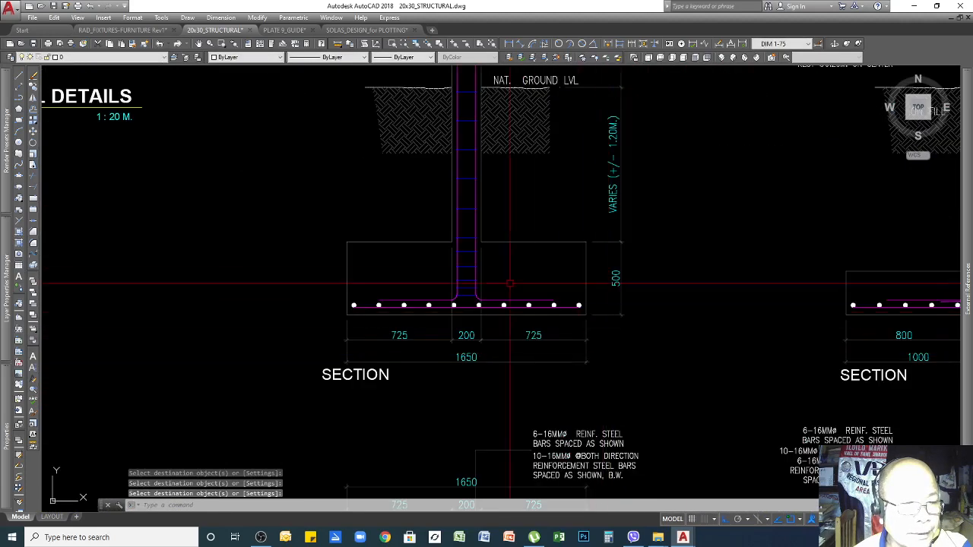
key("Return")
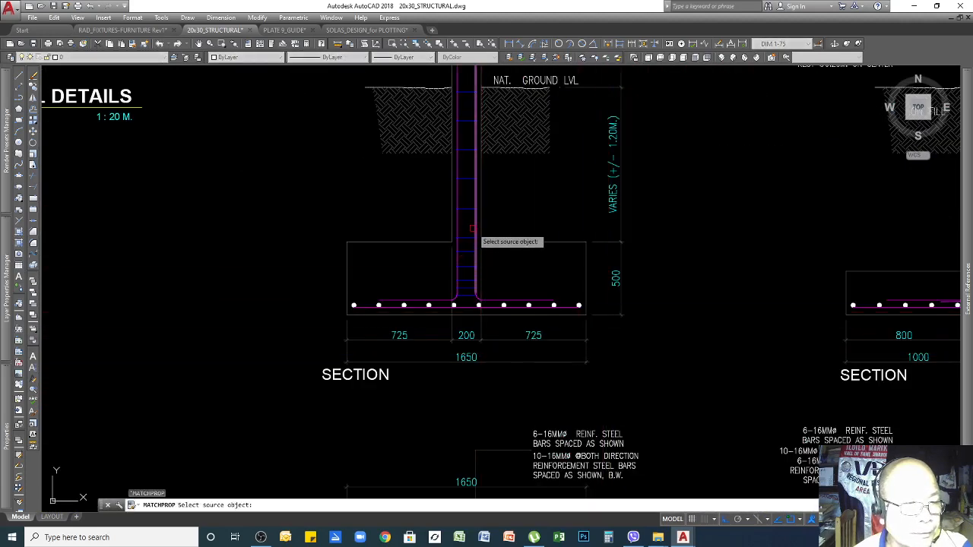
left_click(471, 228)
scroll(758, 163, "down", 5)
scroll(783, 335, "down", 5)
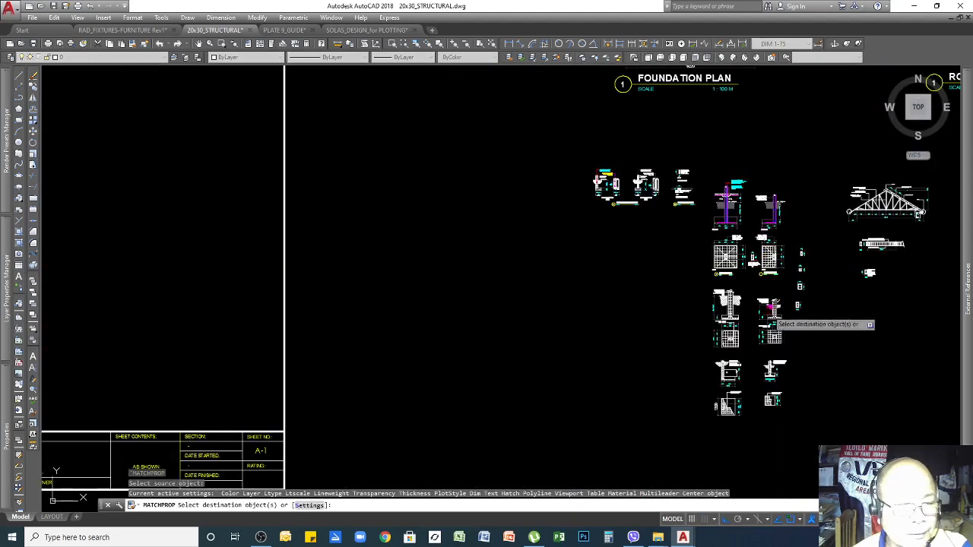
scroll(773, 348, "up", 3)
scroll(772, 342, "up", 7)
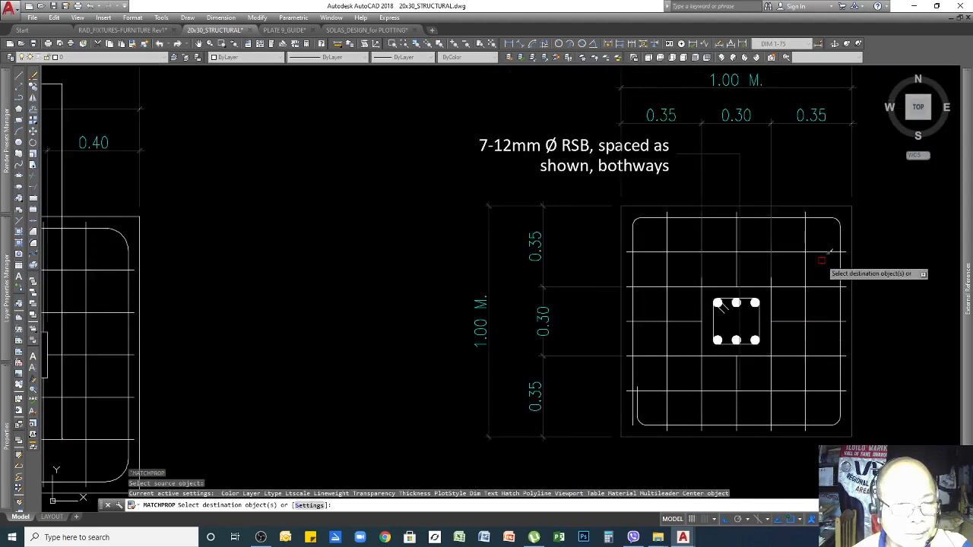
left_click(840, 226)
left_click(836, 224)
left_click(840, 242)
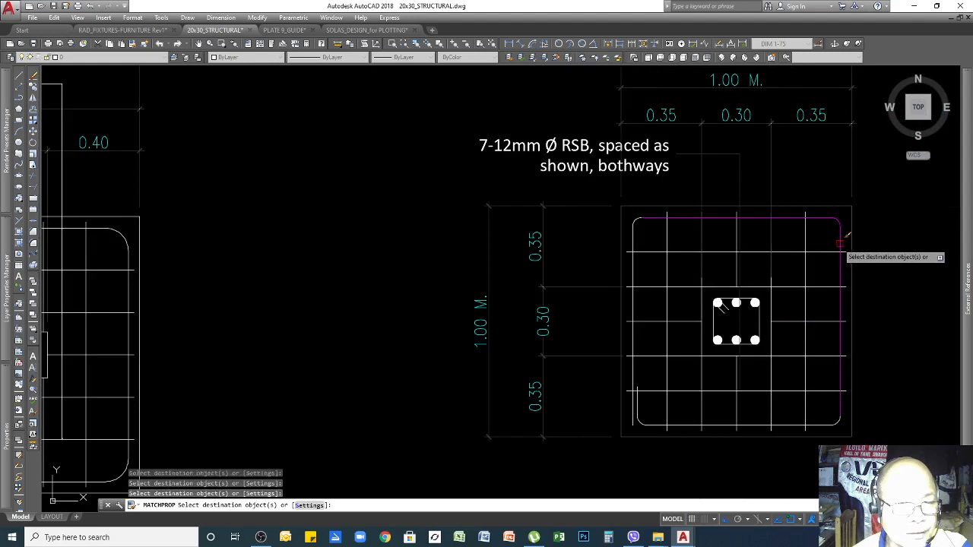
Match the grid bars and remaining perimeter bar segments of the 1.00 m footing plan to the same magenta bar
left_click(816, 276)
left_click(796, 403)
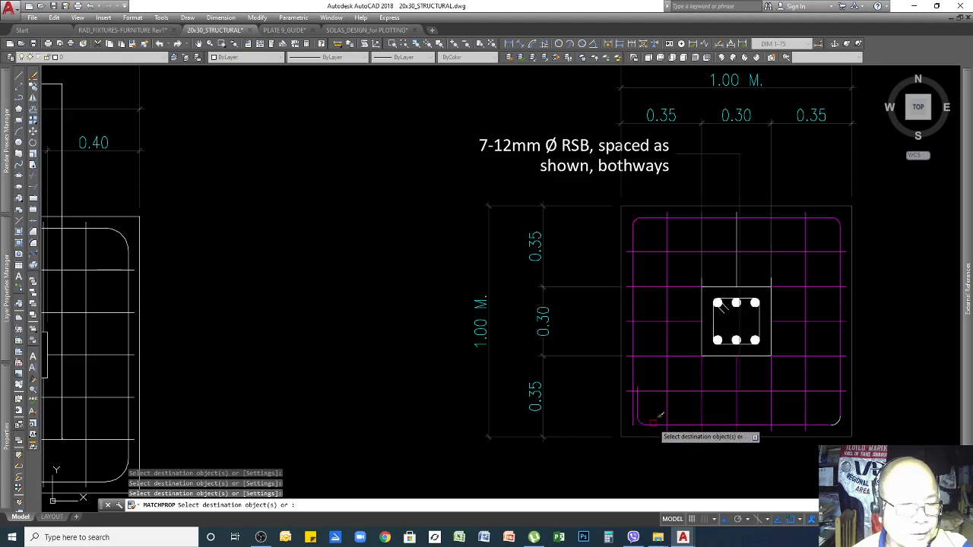
left_click(826, 411)
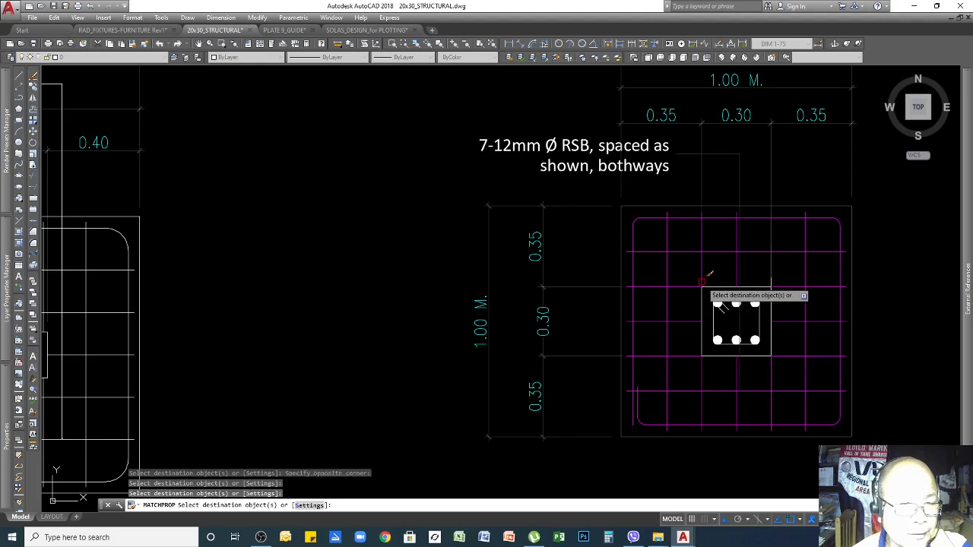
key("space")
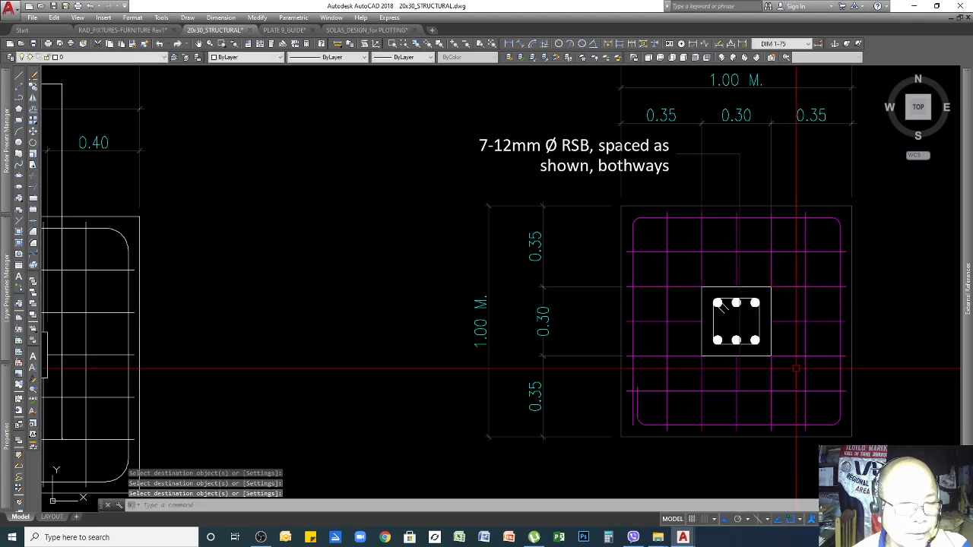
Match the column outline in the middle of the 1.00 m footing plan to the plan's outer square outline
key("space")
left_click(792, 207)
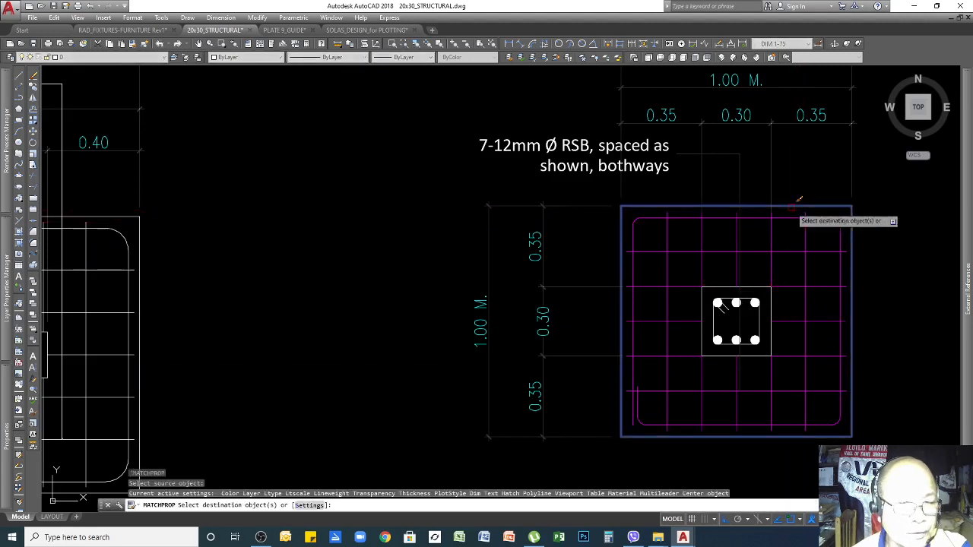
left_click(771, 319)
key("space")
Match the column tie around the six bars in the 1.00 m footing plan to a blue tie in the C1F1 section
key("space")
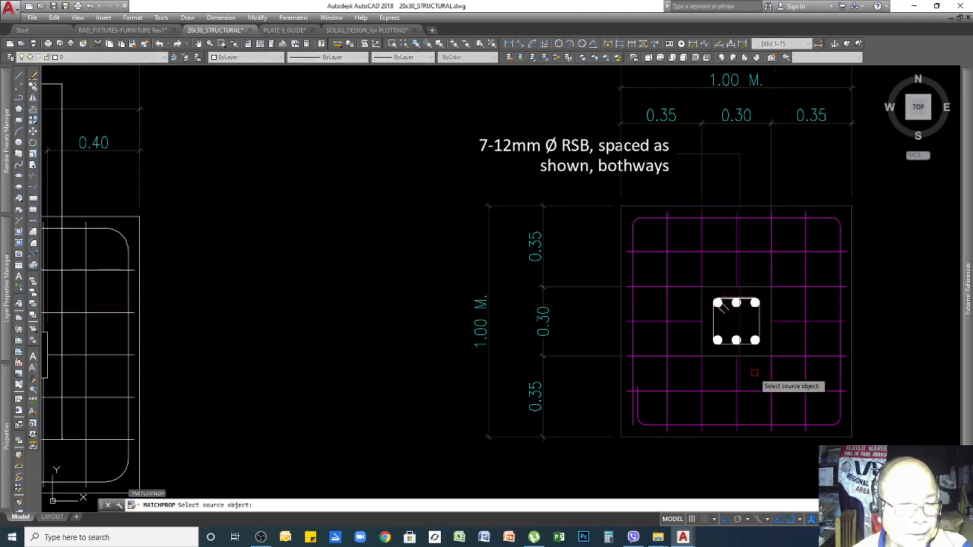
scroll(754, 372, "down", 6)
scroll(620, 142, "up", 6)
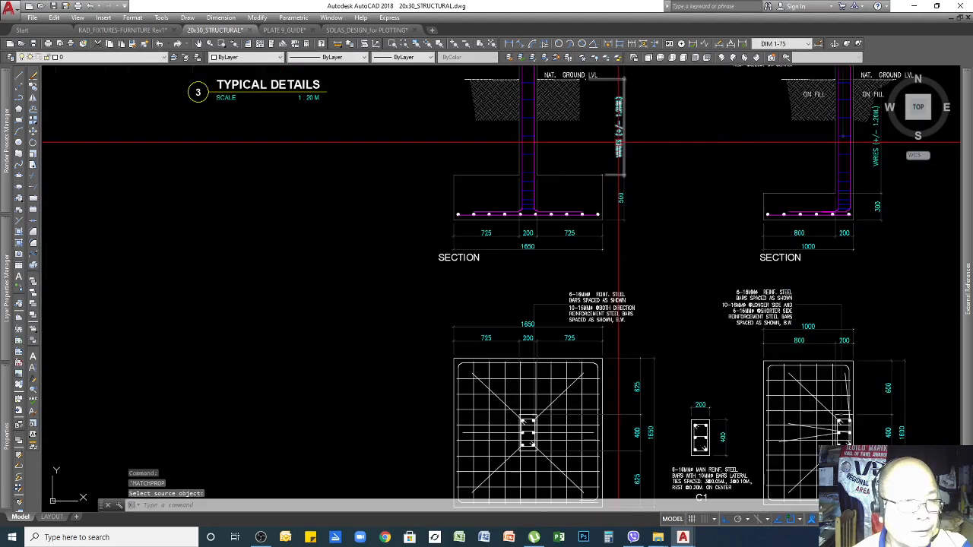
scroll(551, 208, "up", 4)
left_click(485, 188)
scroll(739, 203, "down", 8)
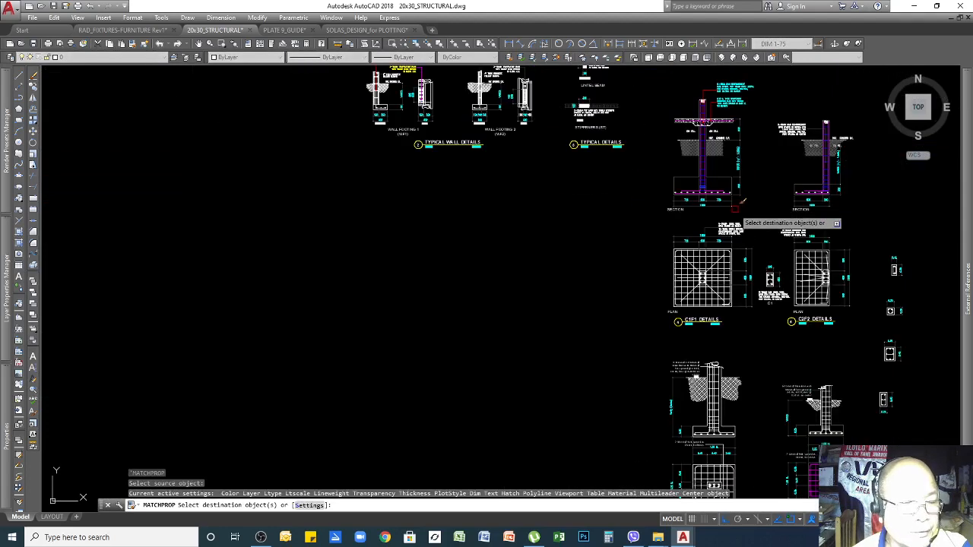
scroll(812, 363, "down", 1)
scroll(811, 327, "up", 9)
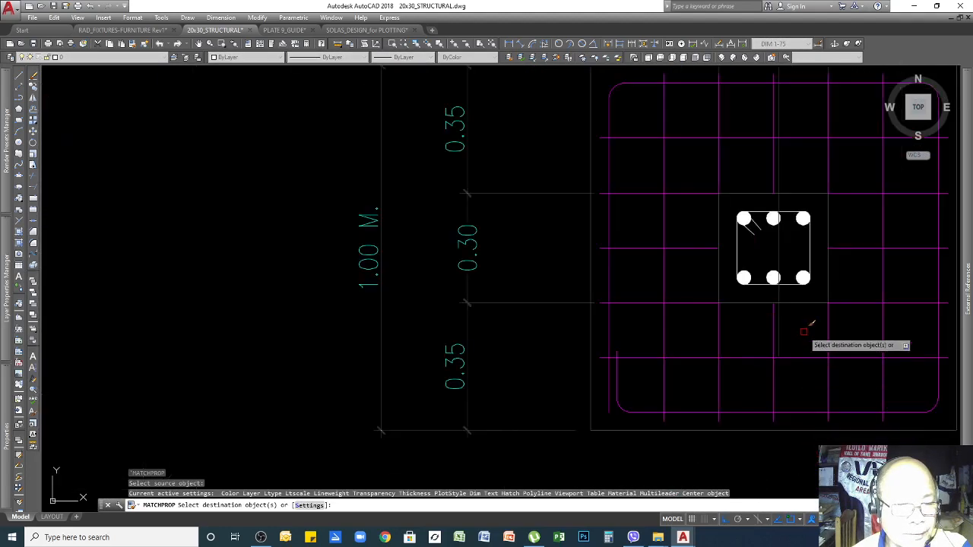
left_click(811, 256)
left_click(791, 210)
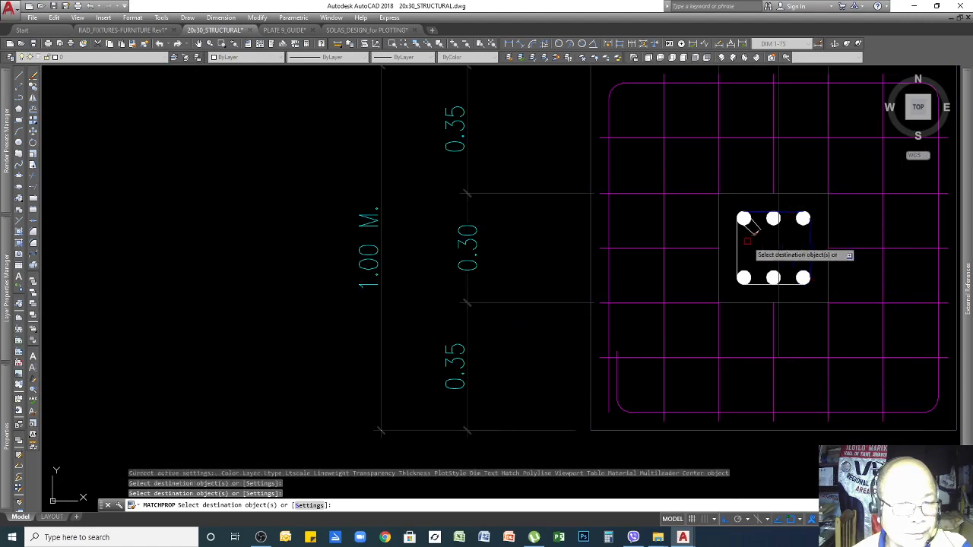
left_click(740, 242)
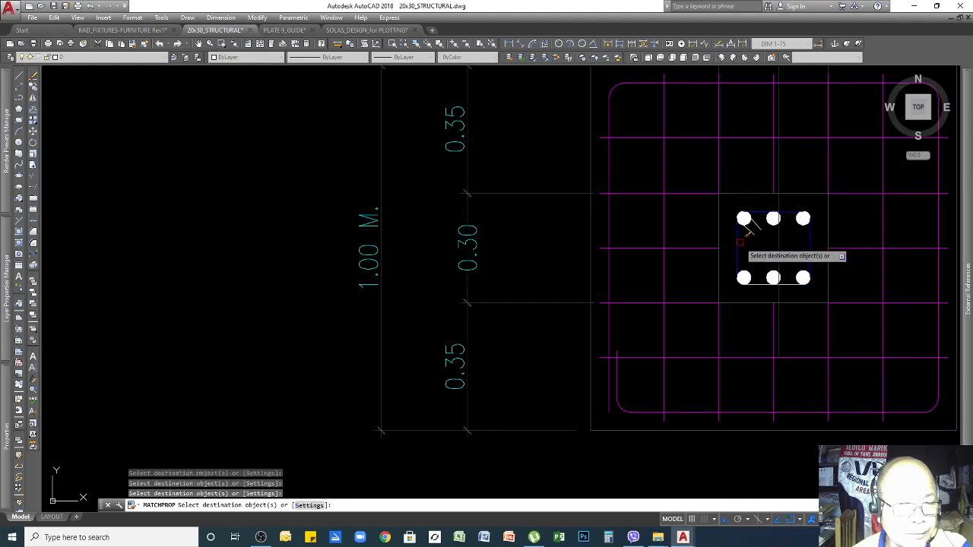
left_click(758, 280)
Match all the column ties in the 1.00 m footing section to the blue tie in its plan
scroll(760, 288, "down", 6)
scroll(768, 243, "up", 5)
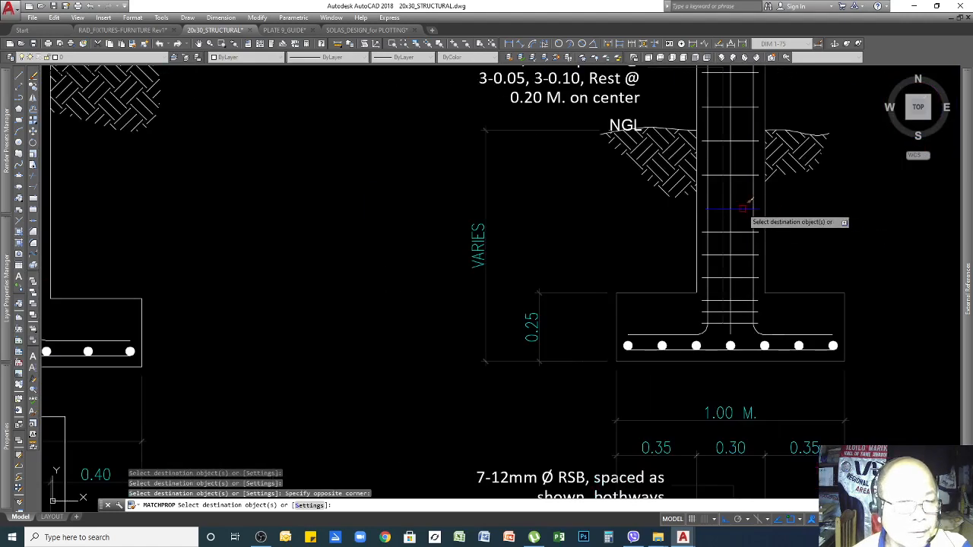
left_click(752, 227)
left_click(737, 325)
scroll(754, 284, "down", 3)
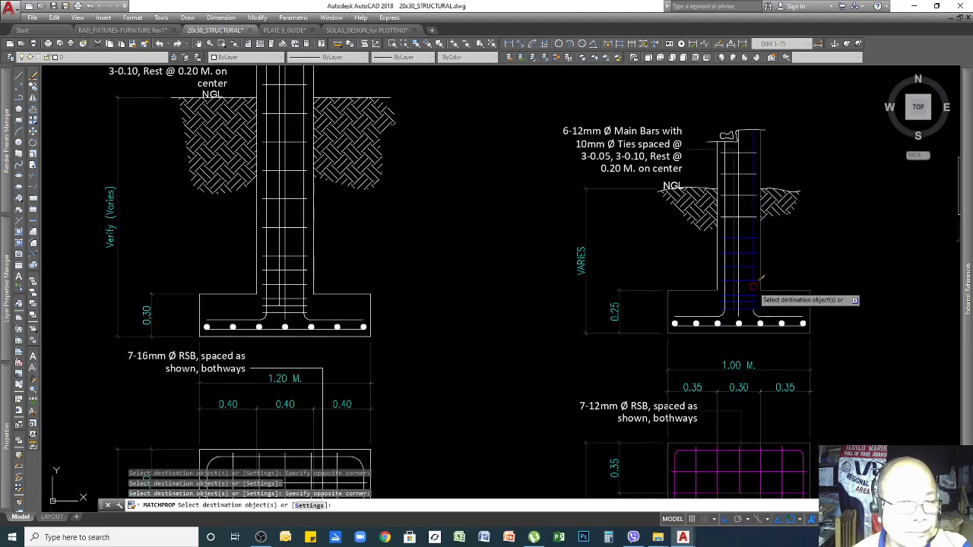
scroll(747, 159, "up", 3)
left_click(747, 134)
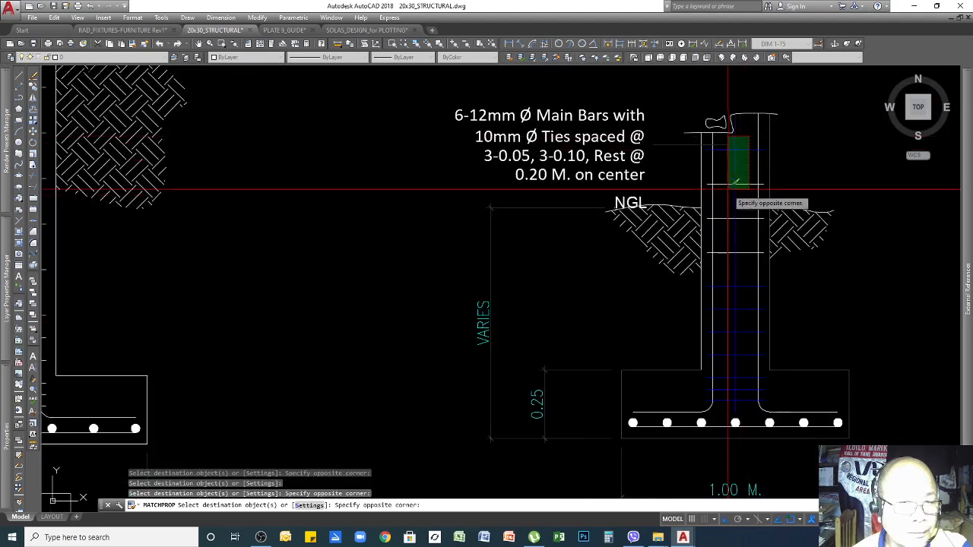
left_click(745, 255)
key("Return")
Match the break lines atop the 1.00 m footing's column and its other side outline to the column outline already recolored
key("Return")
left_click(770, 143)
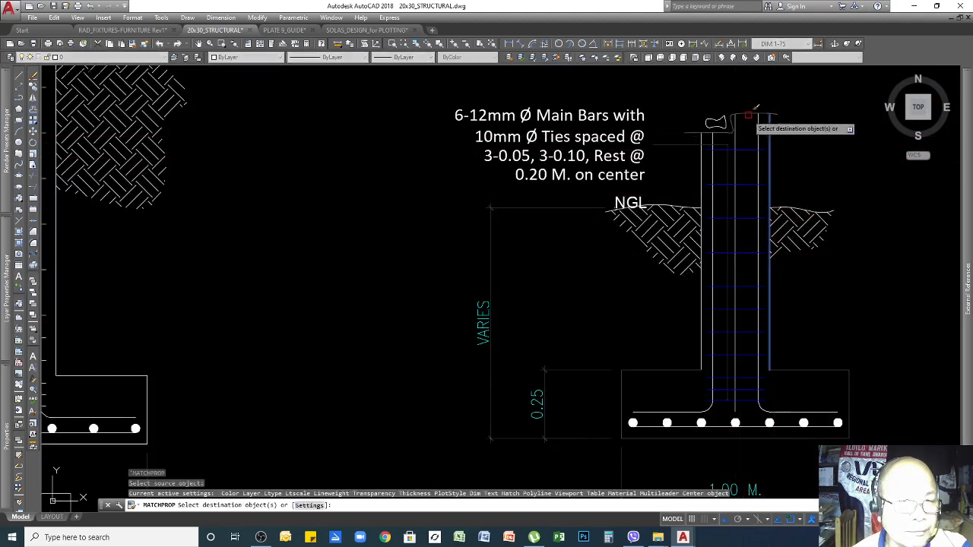
left_click(748, 114)
left_click(723, 110)
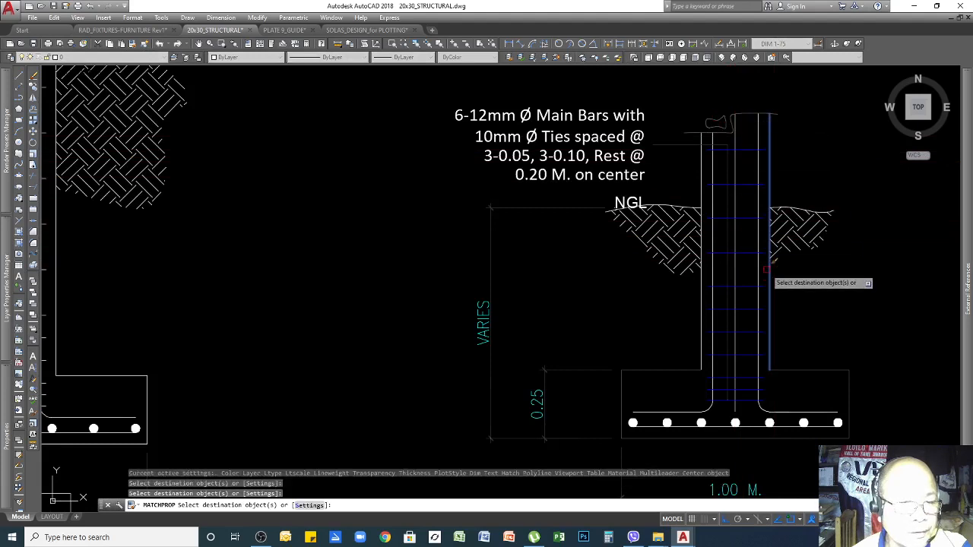
key("Return")
key("Return")
left_click(769, 295)
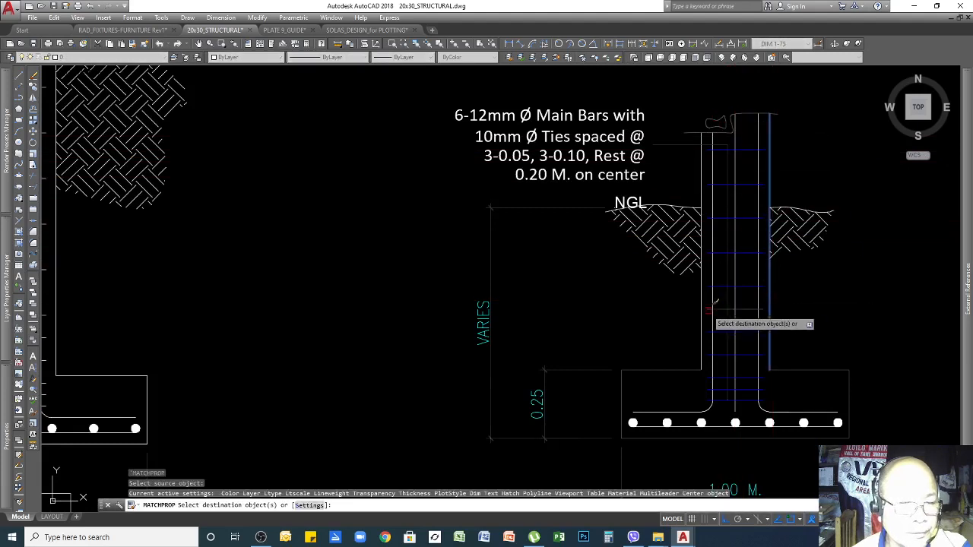
left_click(701, 298)
key("Return")
Match the soil hatches on both sides of the 1.00 m footing's column to the column outline
key("Return")
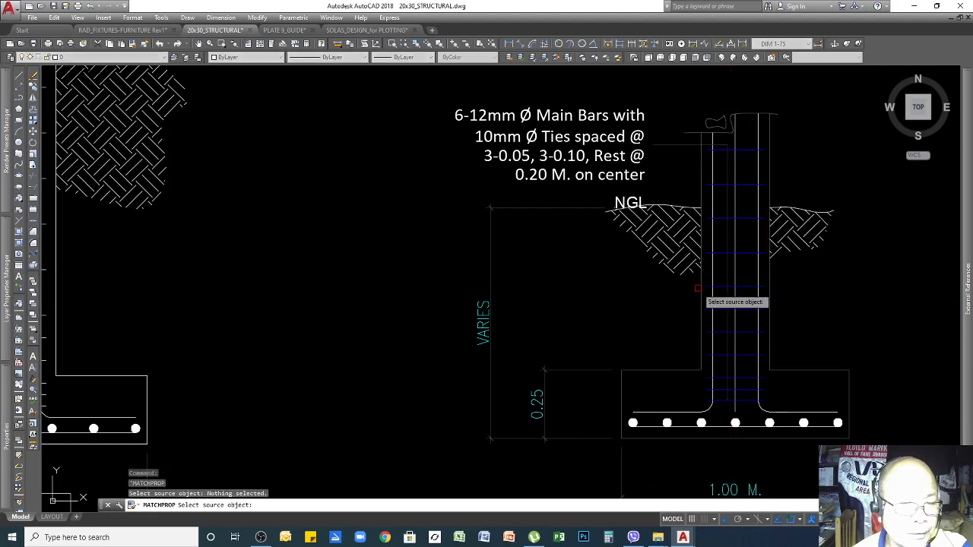
left_click(700, 290)
left_click(672, 242)
left_click(811, 241)
key("Return")
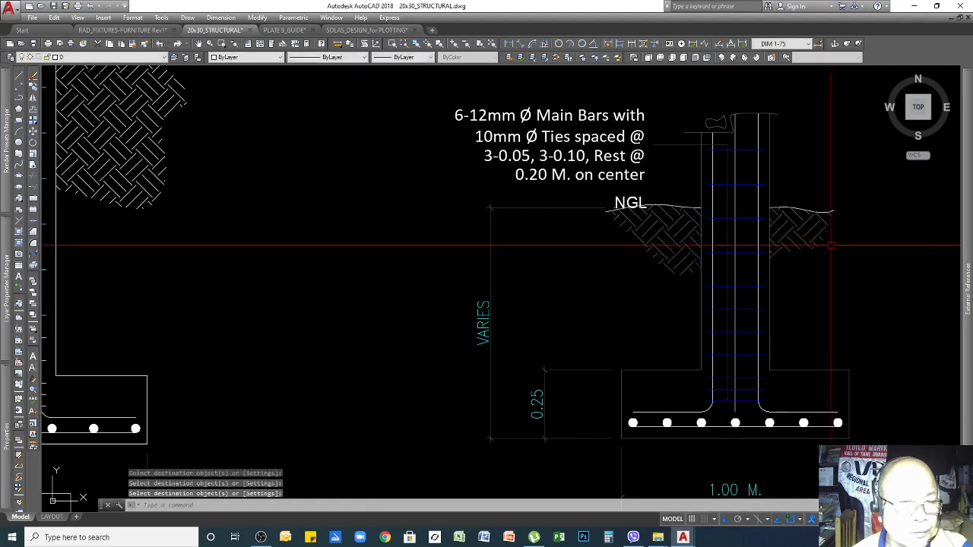
scroll(830, 245, "down", 5)
scroll(729, 198, "up", 5)
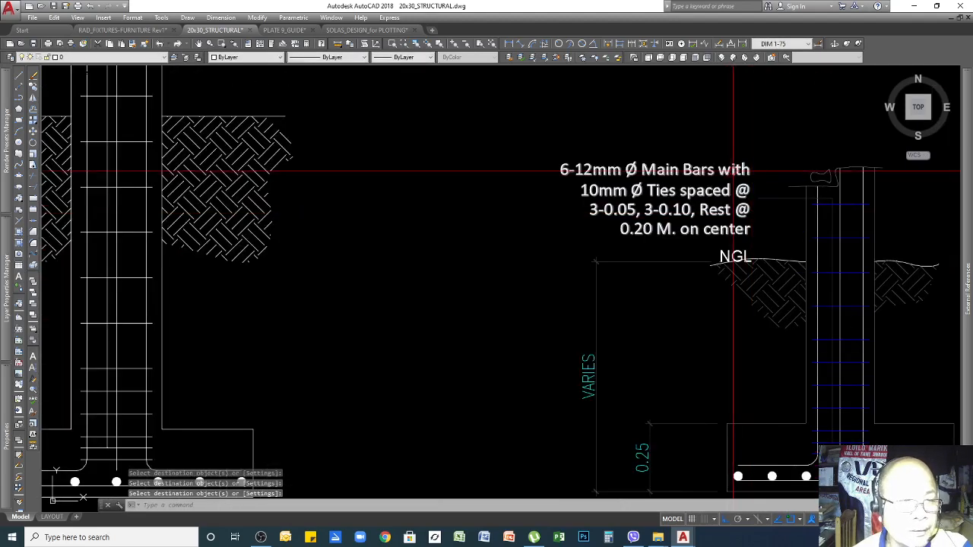
double_click(732, 171)
scroll(734, 236, "down", 6)
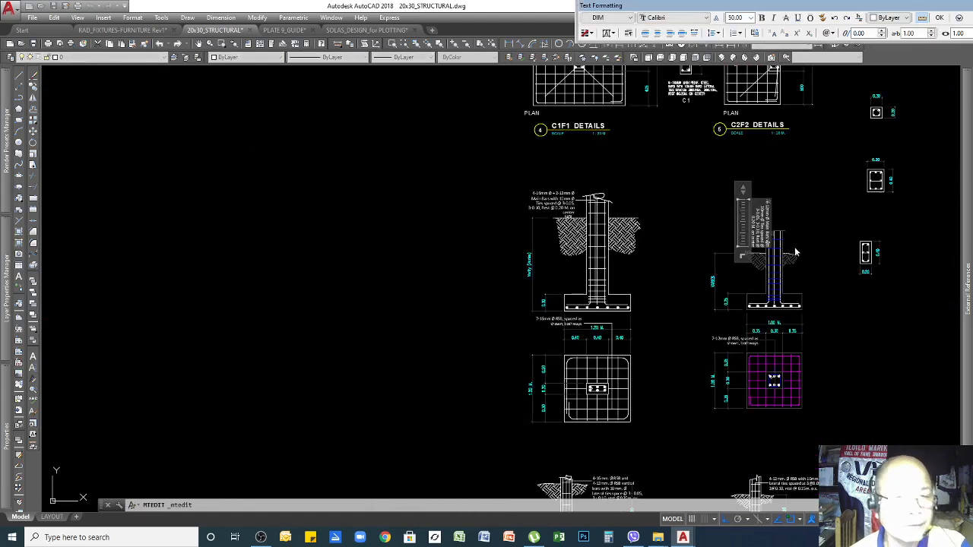
key("Escape")
Delete the "6-12mm Ø Main Bars with 10mm Ø Ties" note and its leader from the 1.00 m footing section
scroll(761, 234, "up", 5)
left_click(701, 255)
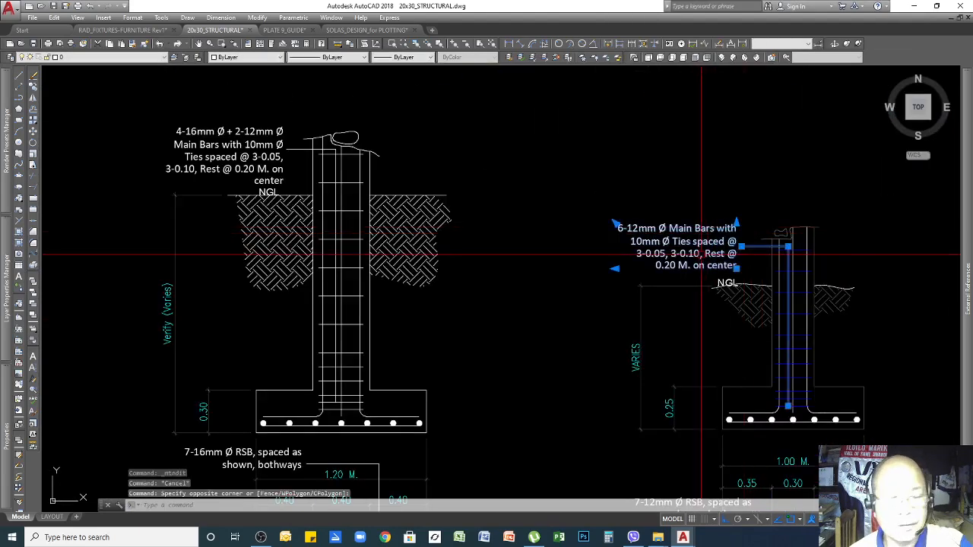
key("Delete")
Copy the 0.10 m thick slab note and its red leader from the C1F1 section to the 1.00 m footing plan
scroll(722, 259, "down", 8)
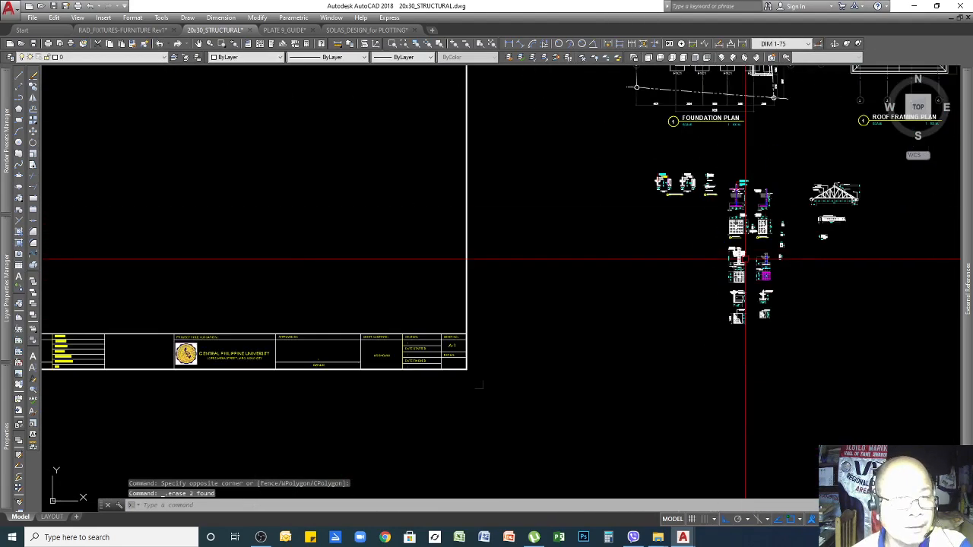
scroll(742, 190, "up", 6)
left_click(747, 88)
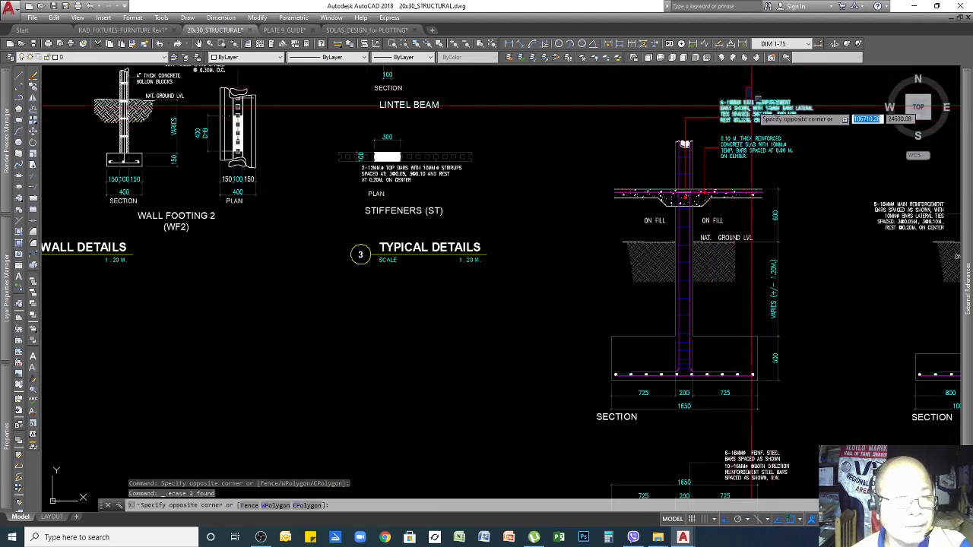
left_click(753, 105)
left_click(798, 128)
left_click(710, 161)
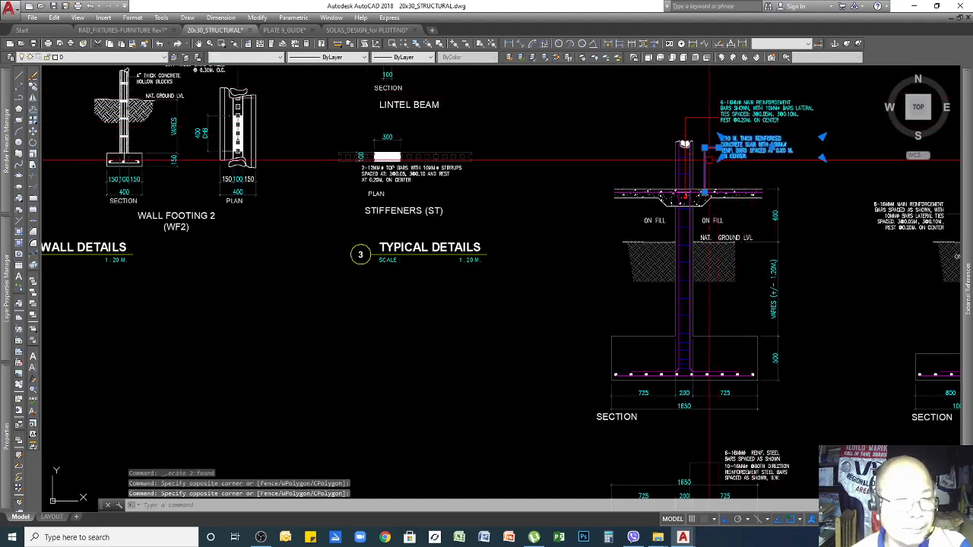
type("CO")
key("Return")
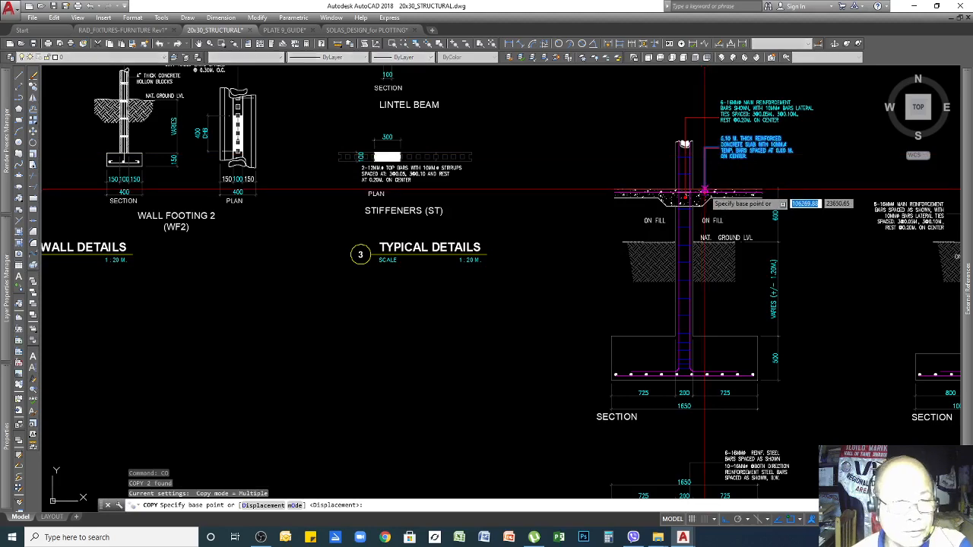
left_click(701, 195)
scroll(700, 195, "down", 5)
scroll(764, 316, "up", 8)
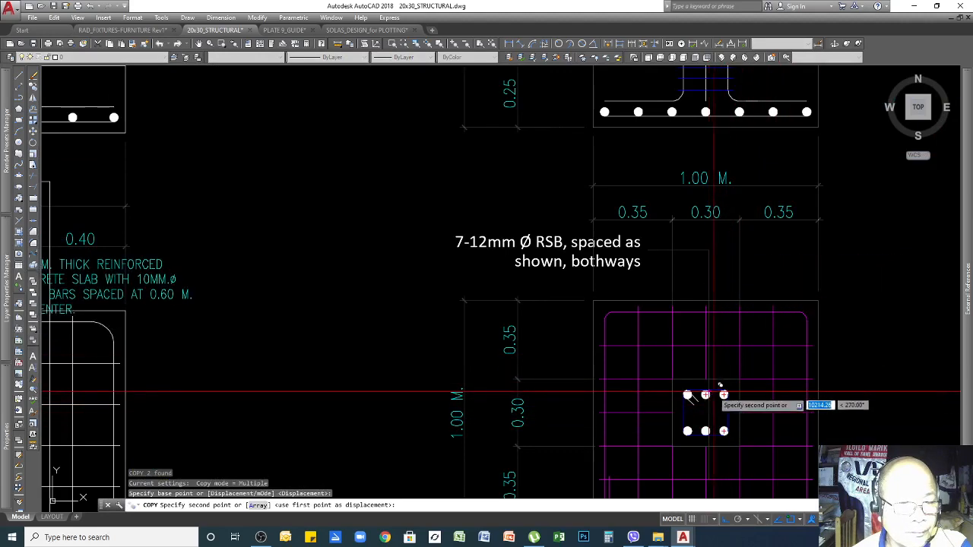
left_click(766, 272)
key("Return")
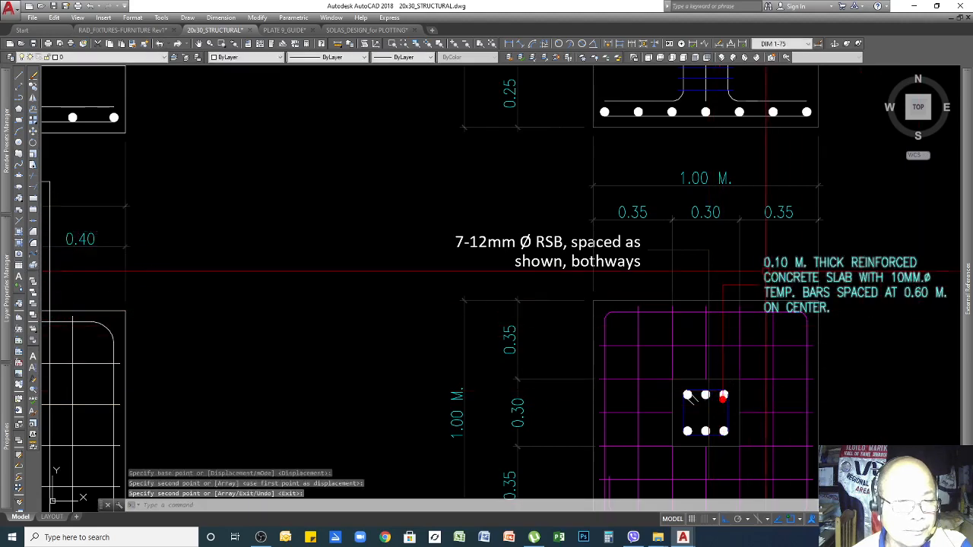
Move the copied slab note and its leader slightly upward, clear of the 1.00 m footing plan's outline
left_click(790, 233)
left_click(751, 289)
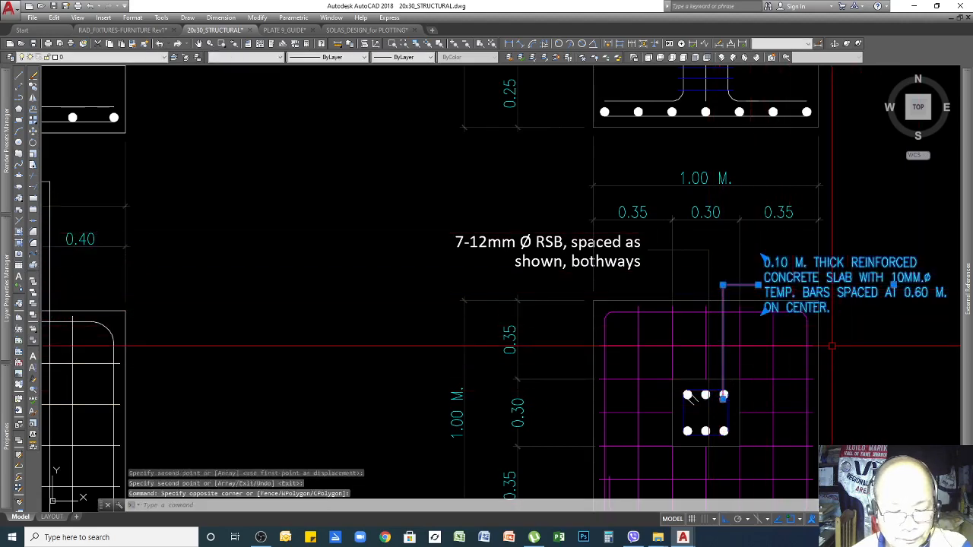
type("m")
key("Return")
scroll(754, 311, "down", 2)
left_click(859, 308)
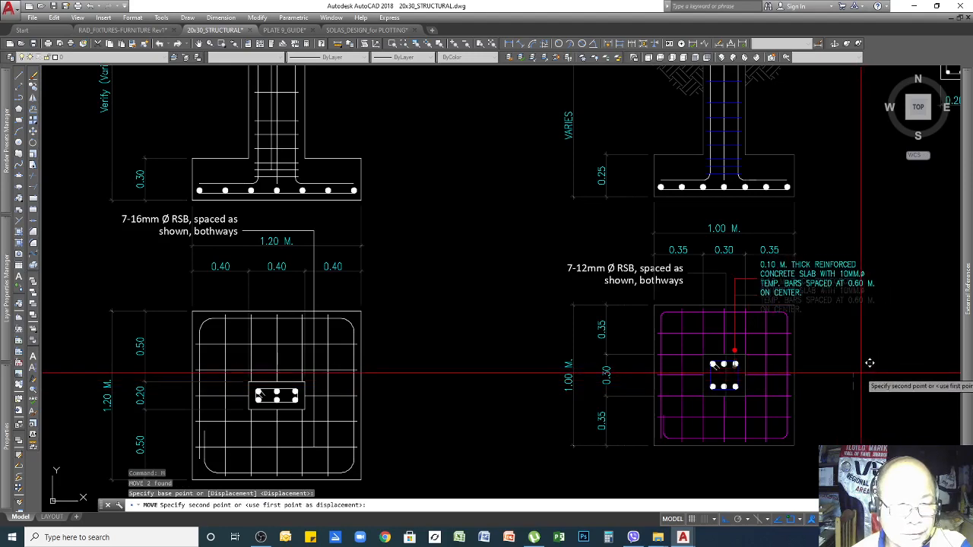
left_click(863, 348)
Stretch the copied red leader's dotted end down to the upper corner column bar in the 1.00 m footing plan
left_click(734, 323)
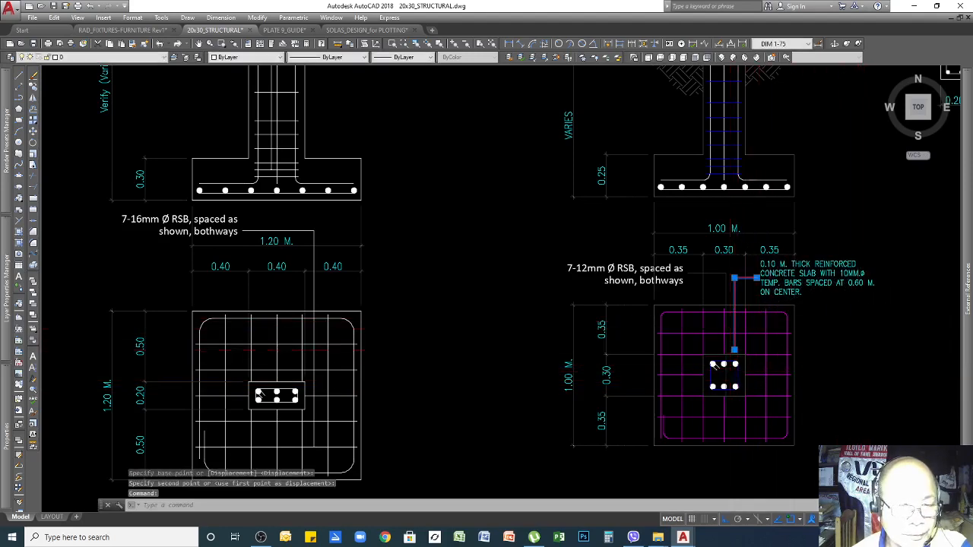
scroll(732, 349, "up", 5)
left_click(734, 342)
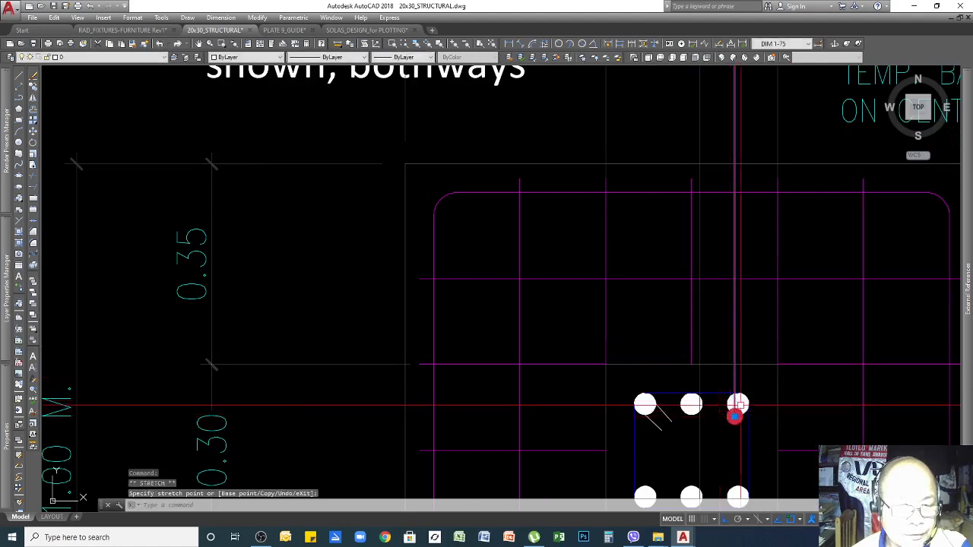
scroll(734, 415, "down", 8)
key("Escape")
key("Escape")
scroll(783, 380, "up", 6)
scroll(680, 370, "down", 2)
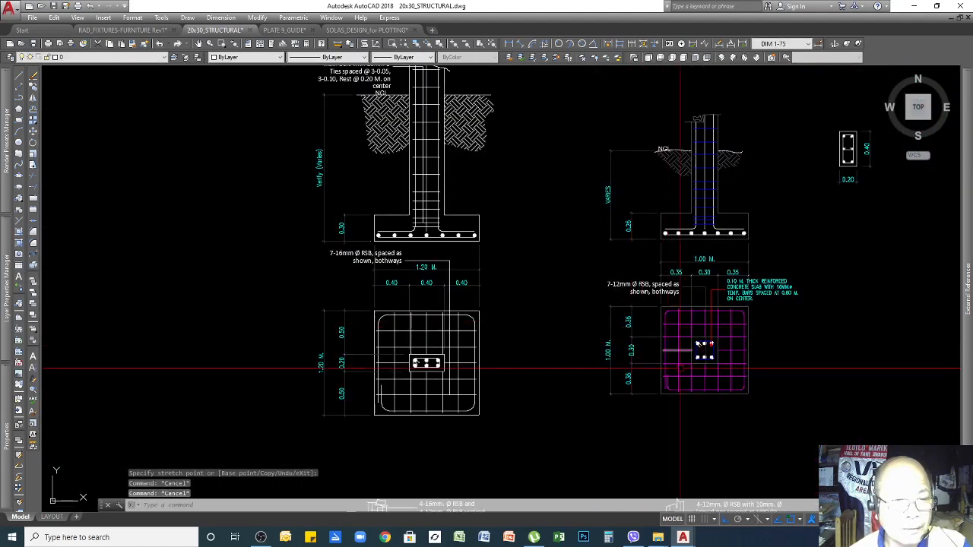
scroll(738, 358, "up", 2)
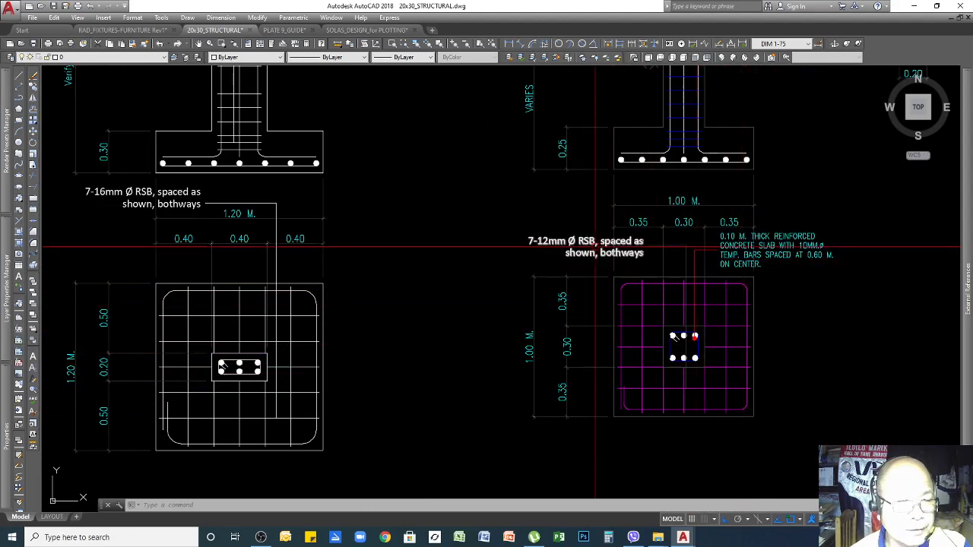
double_click(760, 251)
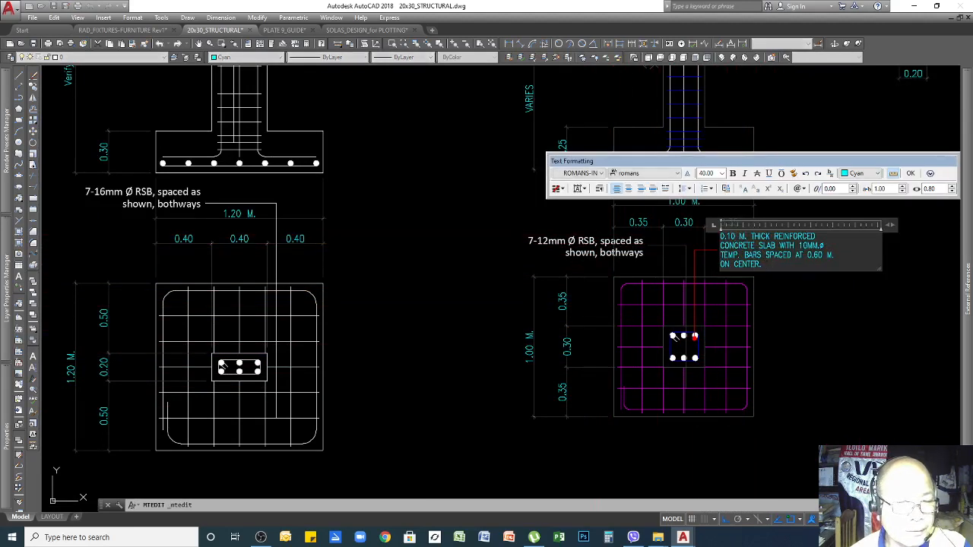
key("Escape")
scroll(736, 336, "down", 10)
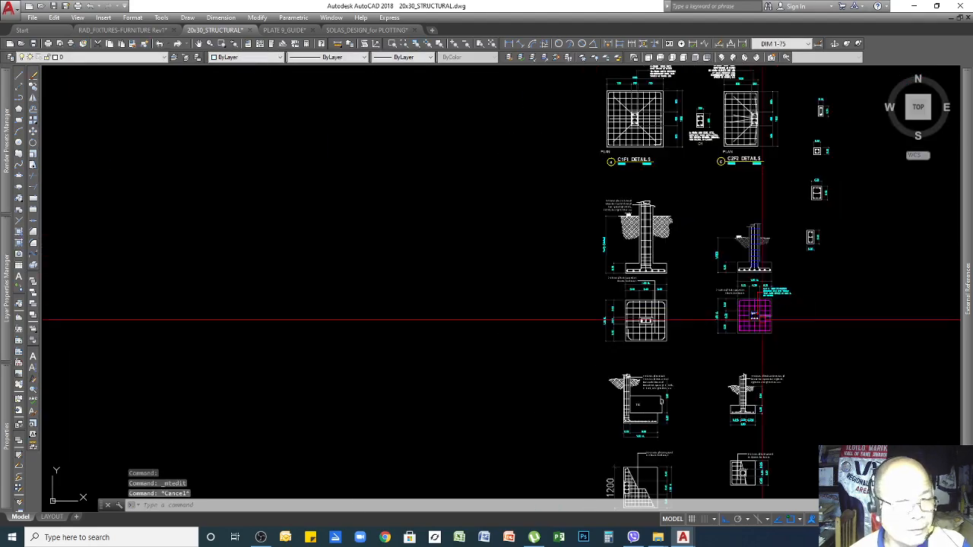
scroll(747, 289, "up", 8)
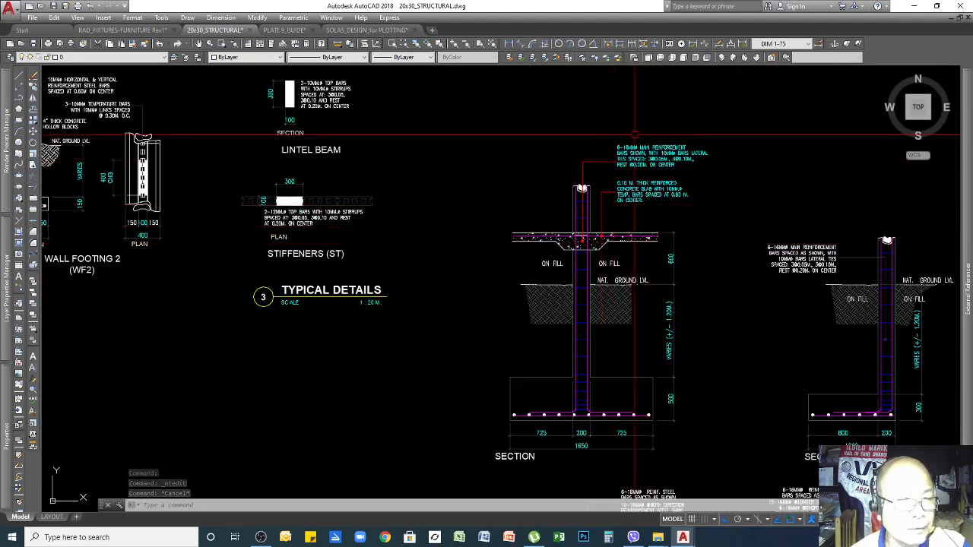
left_click(636, 134)
left_click(605, 173)
key("Escape")
key("Escape")
left_click(644, 148)
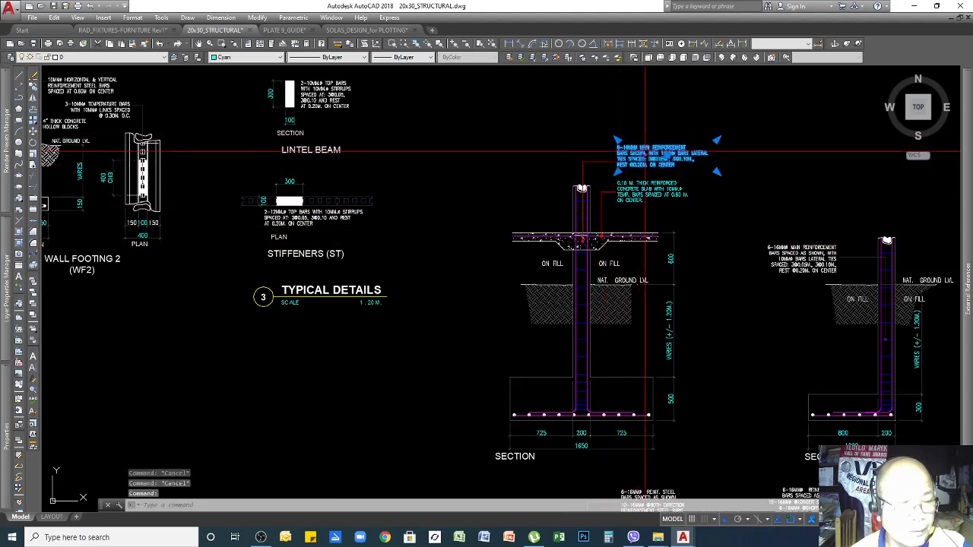
Delete the copied slab note's text beside the 1.00 m footing plan, keeping its leader
scroll(712, 282, "down", 5)
scroll(684, 285, "up", 4)
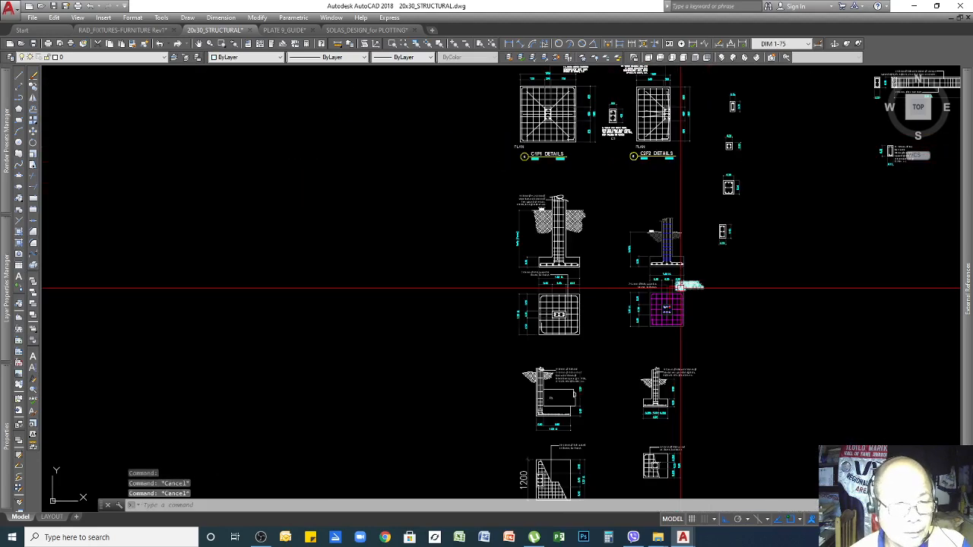
scroll(687, 281, "down", 3)
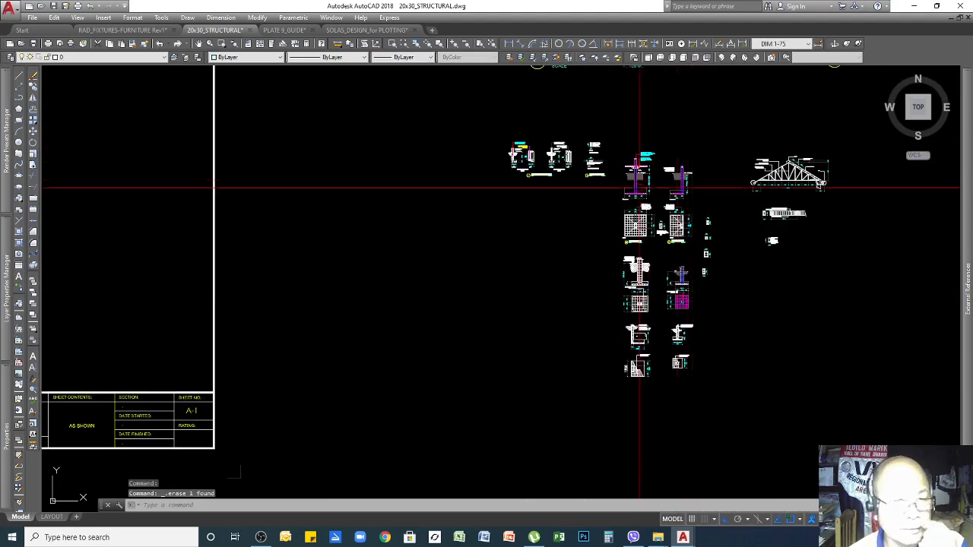
Copy the C1F1 section's "6-16MMø MAIN REINFORCEMENT" note to the end of the red leader above the 1.00 m footing plan
scroll(636, 189, "up", 7)
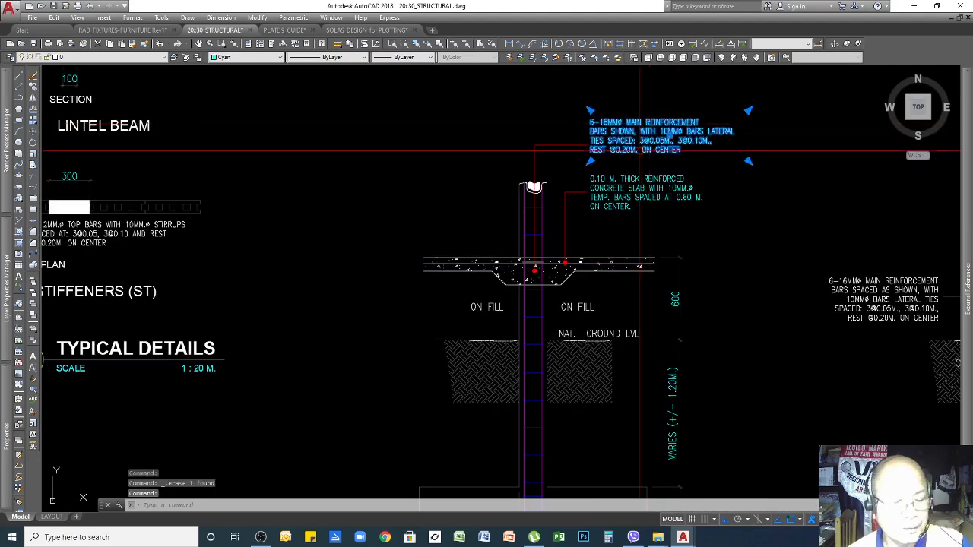
type("CO")
key("Return")
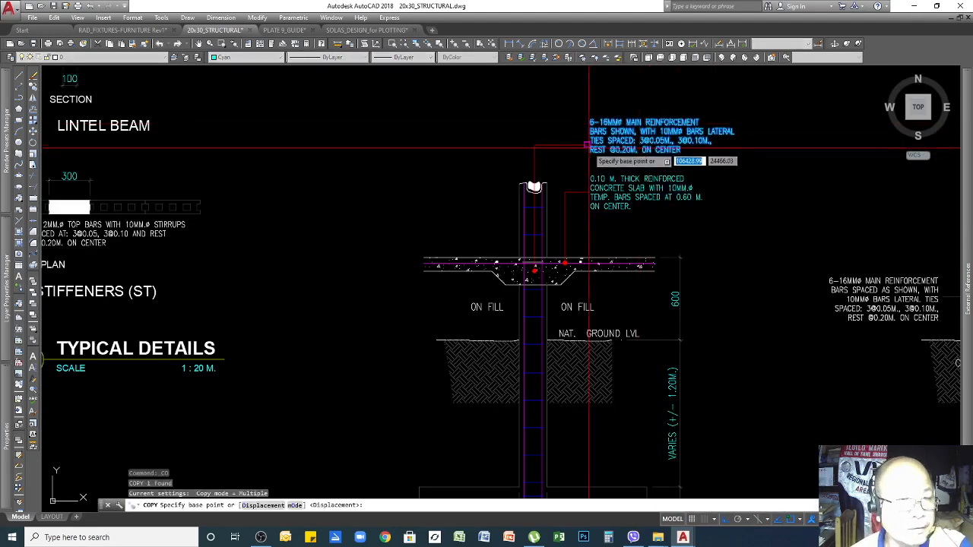
left_click(587, 144)
scroll(692, 145, "down", 8)
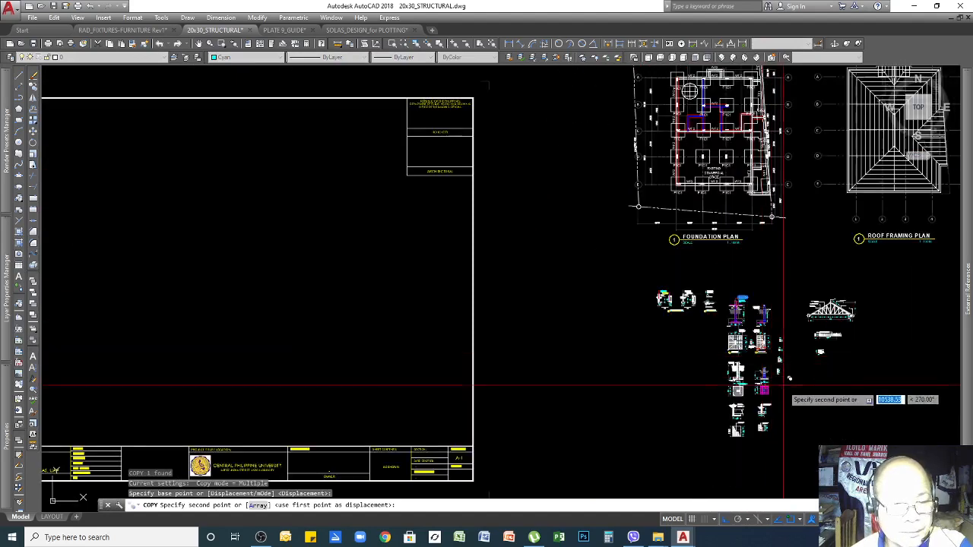
scroll(771, 384, "up", 4)
scroll(767, 374, "up", 5)
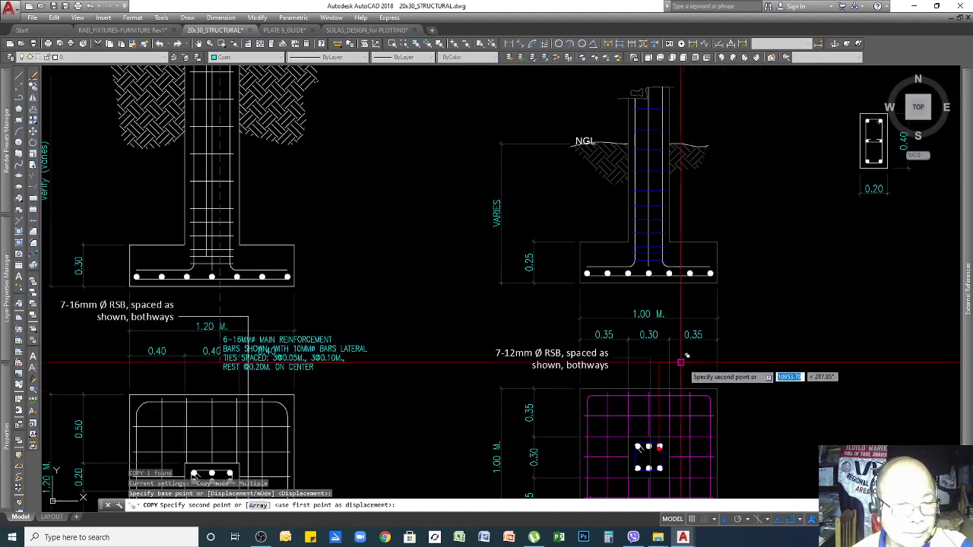
left_click(766, 357)
scroll(768, 357, "up", 4)
key("Return")
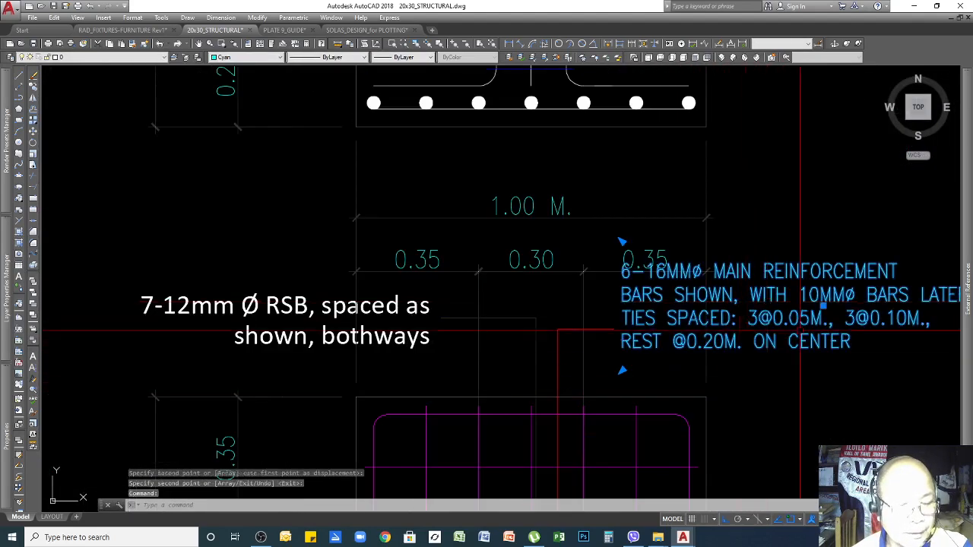
Move the copied main reinforcement note down beside its red leader's end and change its bar callout to "7-12MMø"
type("m")
key("Return")
left_click(808, 329)
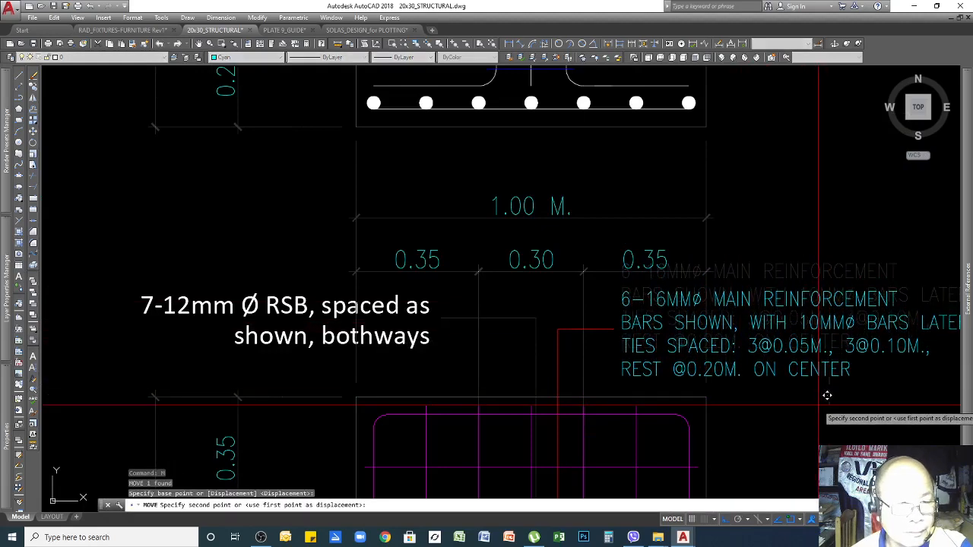
double_click(660, 298)
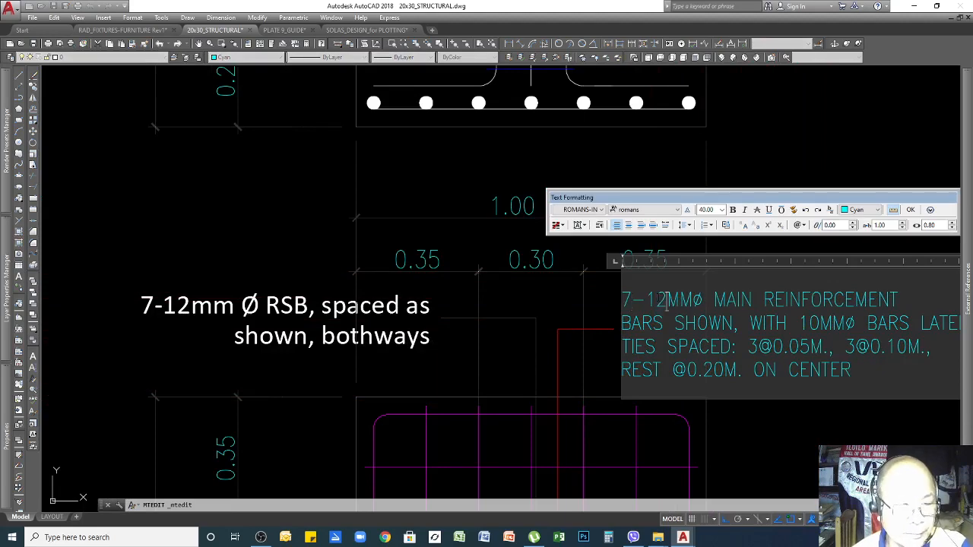
left_click(814, 414)
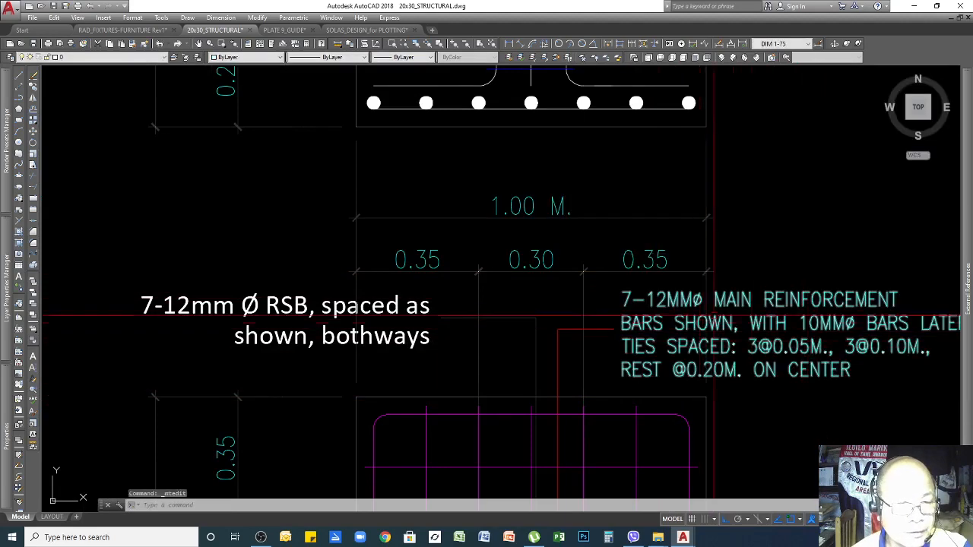
Delete the old "7-12mm Ø RSB, spaced as shown, bothways" note and its leader above the 1.00 m footing plan
scroll(713, 317, "down", 4)
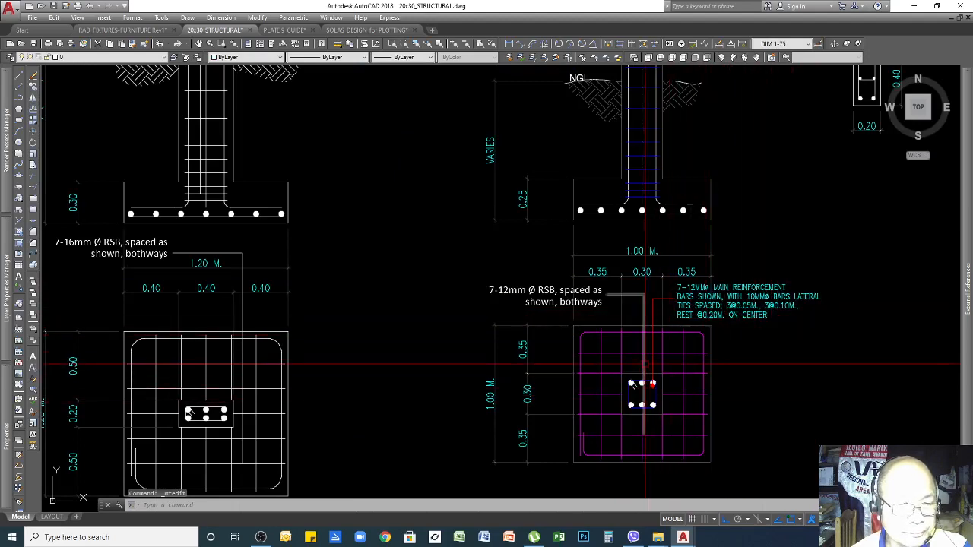
scroll(642, 361, "up", 2)
scroll(667, 396, "down", 2)
scroll(598, 299, "up", 2)
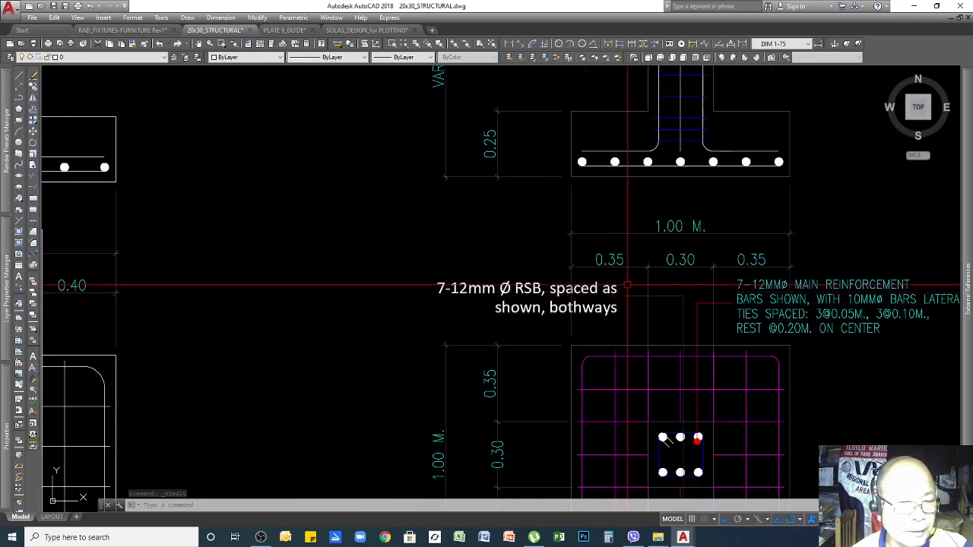
left_click(688, 334)
left_click(601, 323)
key("Delete")
scroll(684, 311, "down", 5)
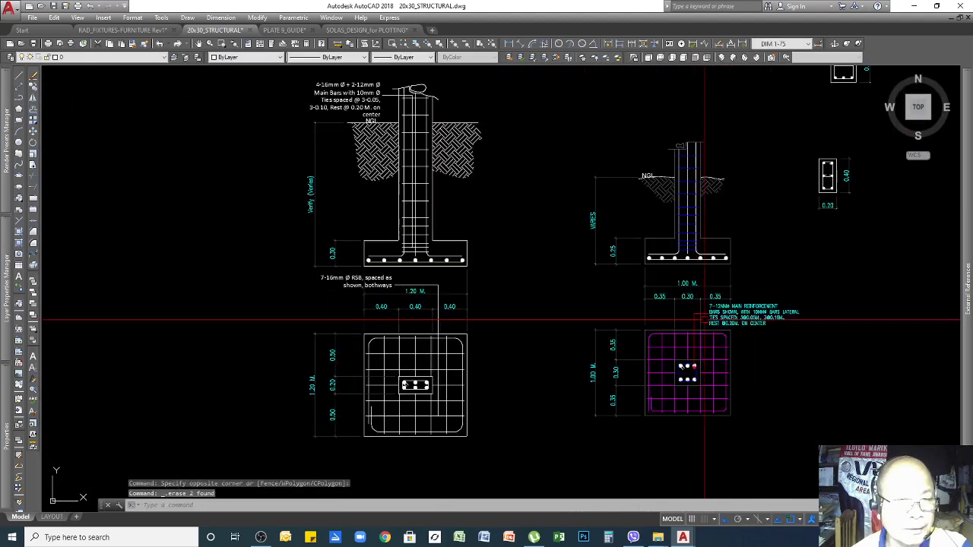
Copy the 7-12MMø main reinforcement note with its red leader straight up to the column of the 1.00 m footing section
scroll(708, 266, "up", 3)
scroll(709, 273, "down", 3)
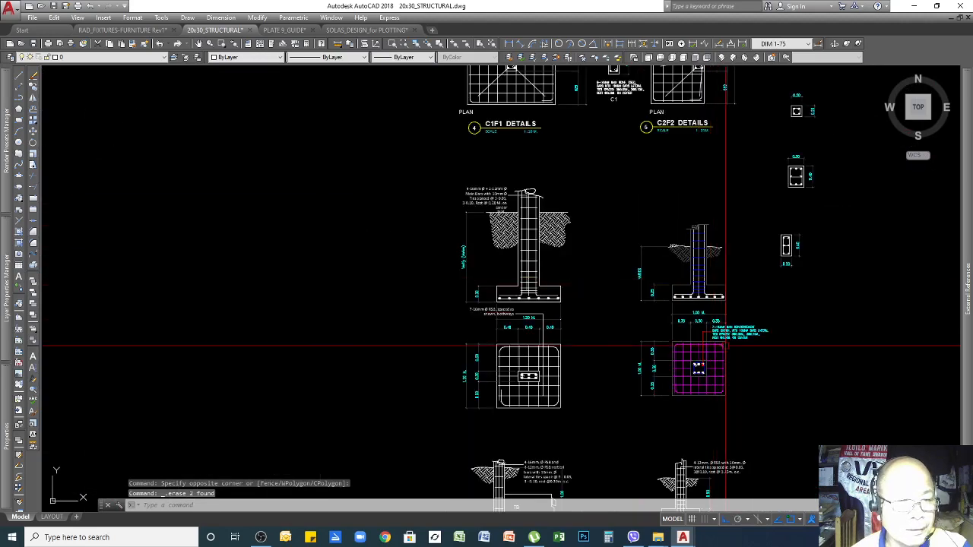
scroll(726, 343, "up", 3)
left_click(701, 295)
left_click(665, 287)
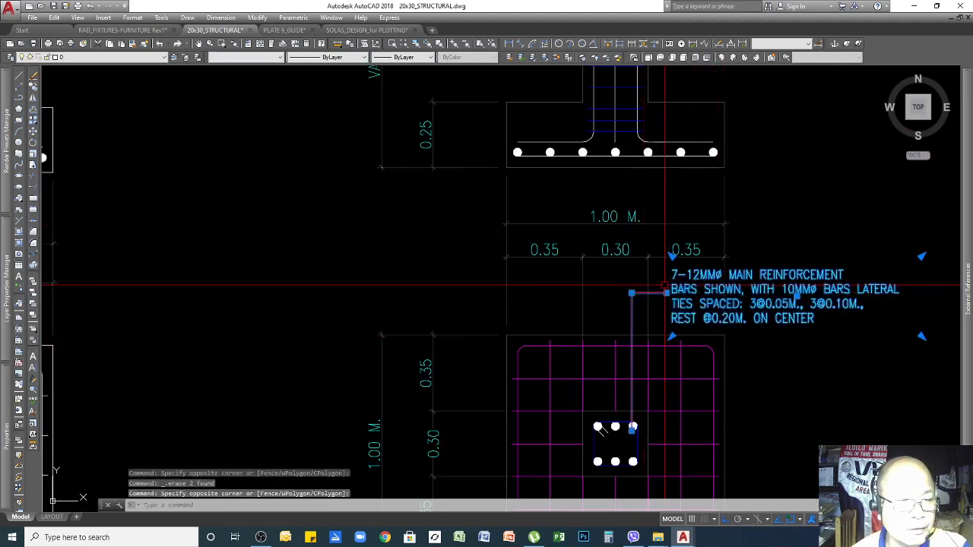
scroll(746, 374, "down", 4)
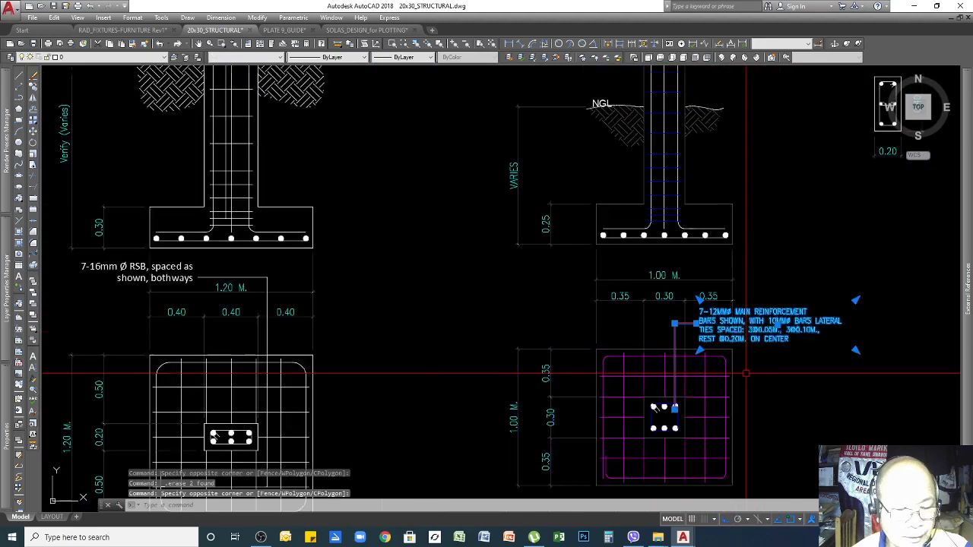
type("co")
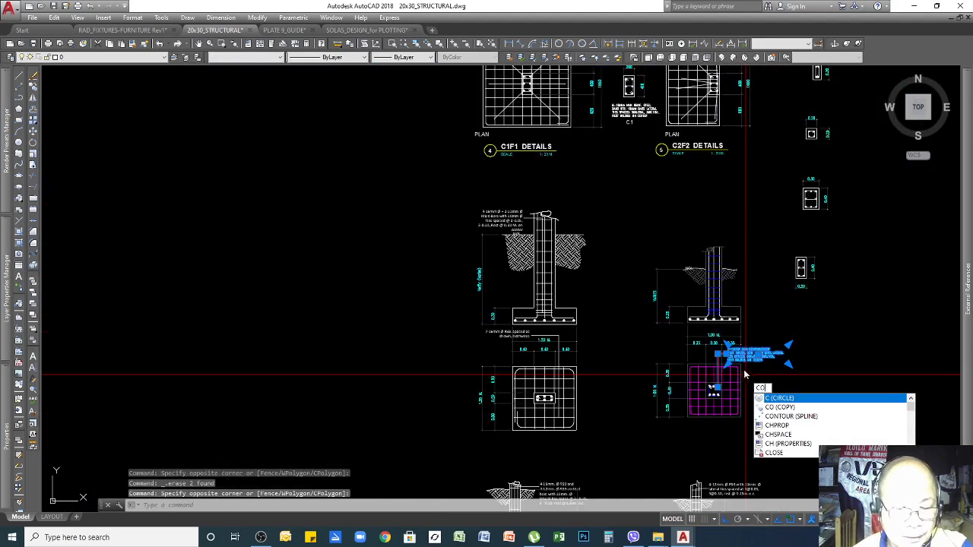
key("Return")
left_click(880, 384)
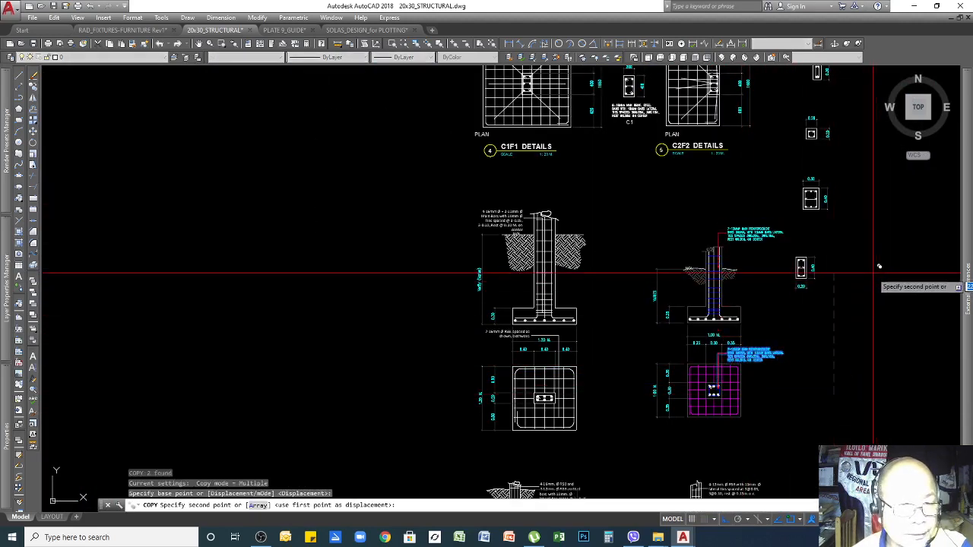
left_click(876, 263)
key("Return")
scroll(748, 239, "up", 5)
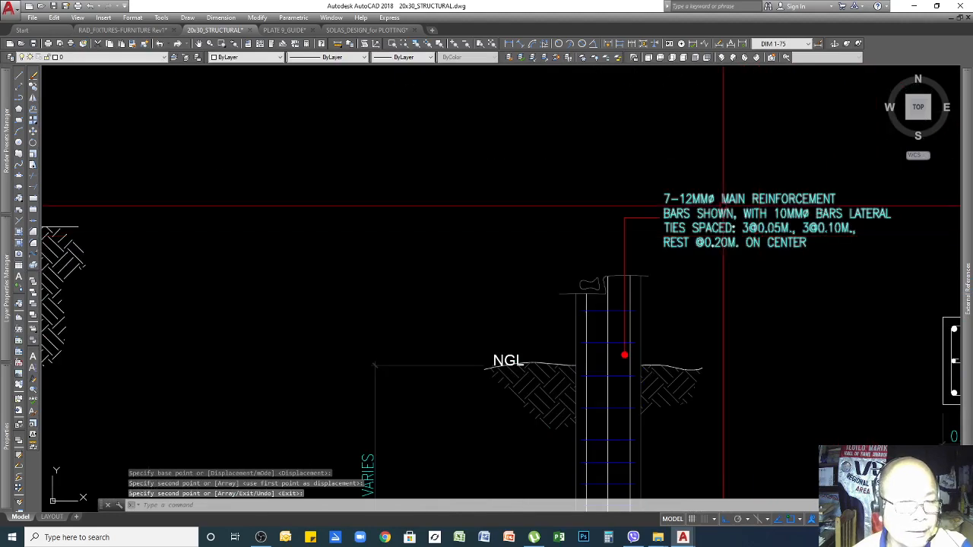
Match the two white reinforcement notes above the C1F1 plan to the cyan slab note of the C1F1 section
scroll(723, 205, "down", 8)
scroll(712, 413, "up", 5)
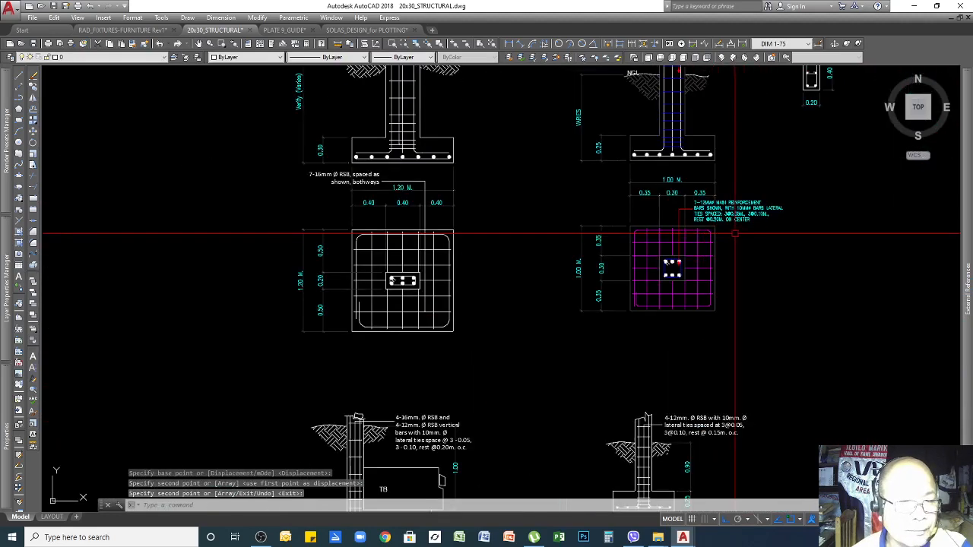
scroll(730, 263, "up", 2)
scroll(749, 342, "down", 2)
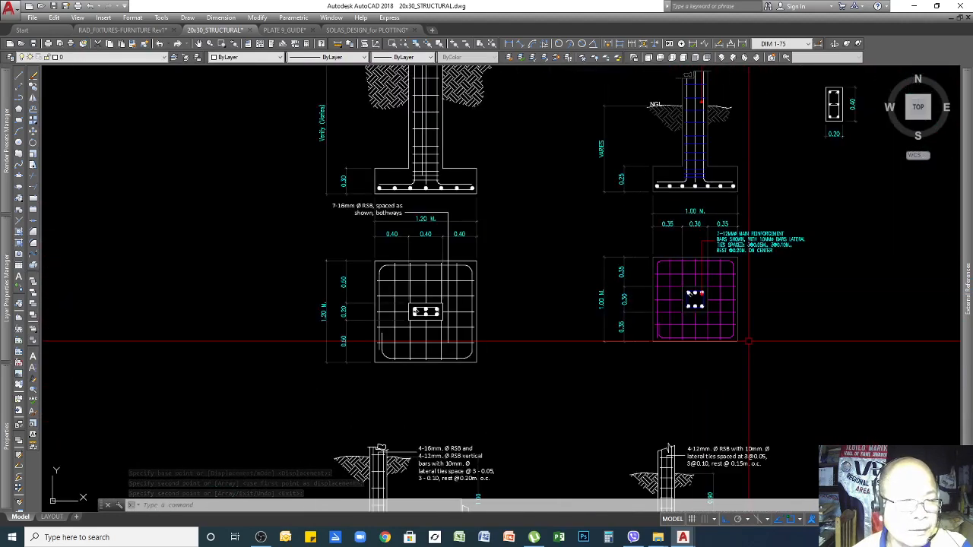
scroll(751, 341, "down", 2)
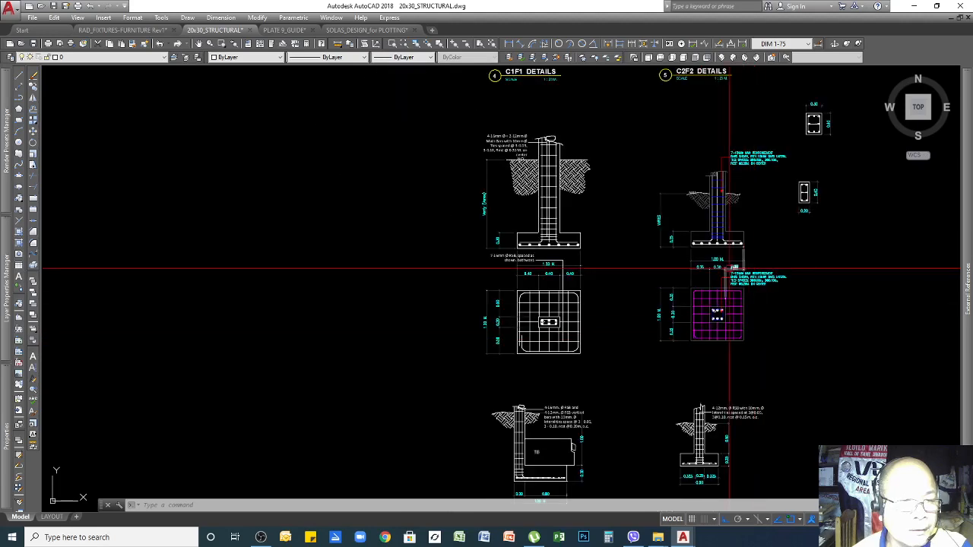
scroll(722, 267, "up", 2)
scroll(669, 346, "down", 7)
scroll(639, 106, "up", 5)
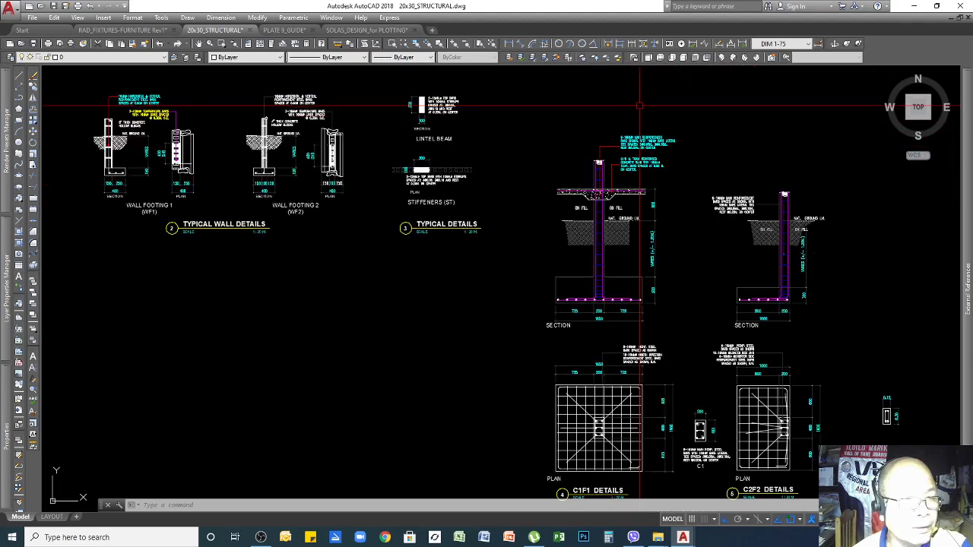
scroll(638, 379, "up", 4)
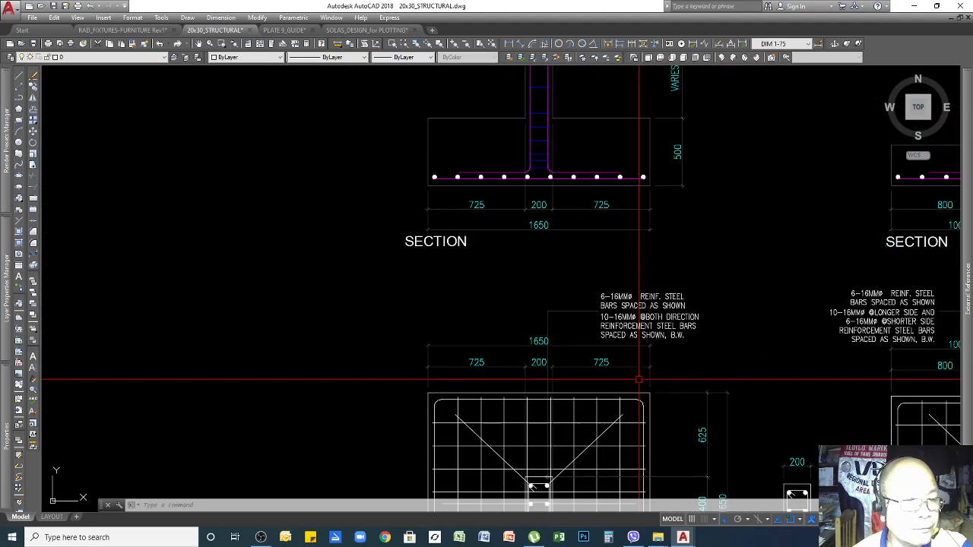
left_click(130, 45)
scroll(580, 301, "down", 2)
scroll(627, 131, "down", 2)
left_click(627, 86)
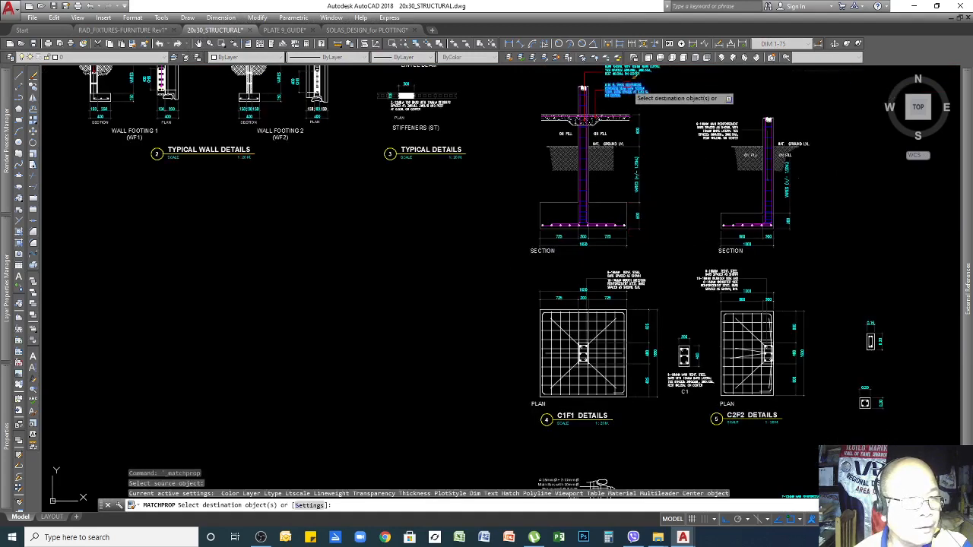
left_click(635, 278)
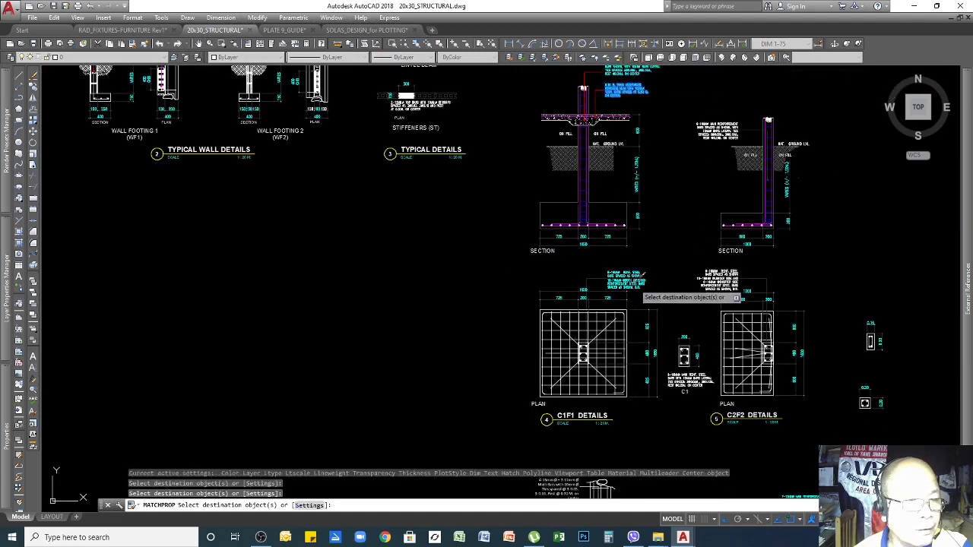
key("space")
Match the leader of the C1F1 plan's reinforcement notes to the red leader of the C1F1 section
key("space")
left_click(599, 85)
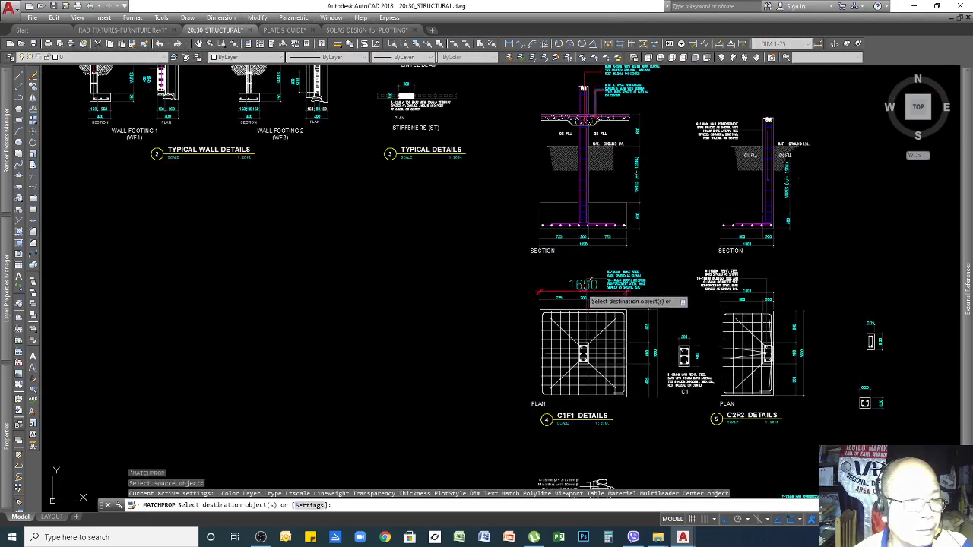
left_click(627, 284)
key("space")
scroll(626, 276, "up", 6)
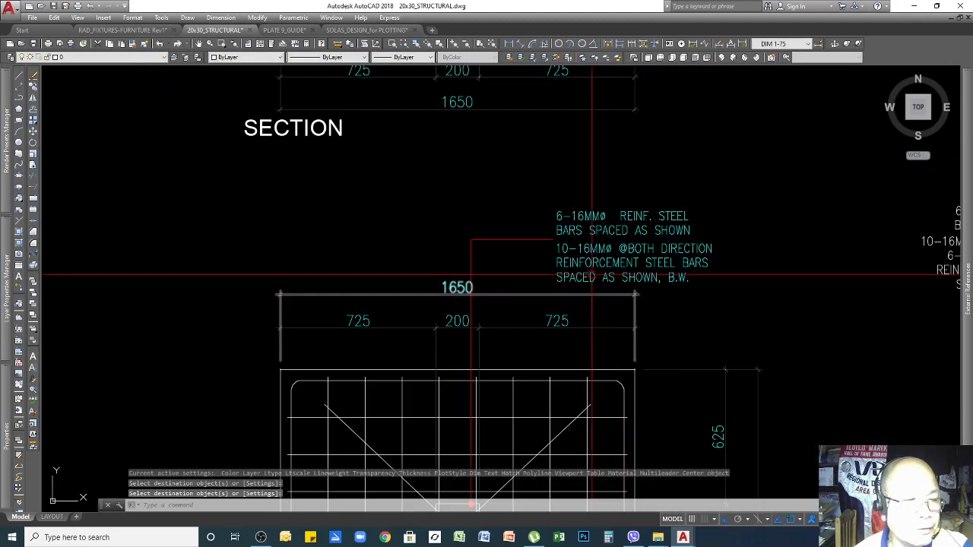
left_click(586, 251)
type("c")
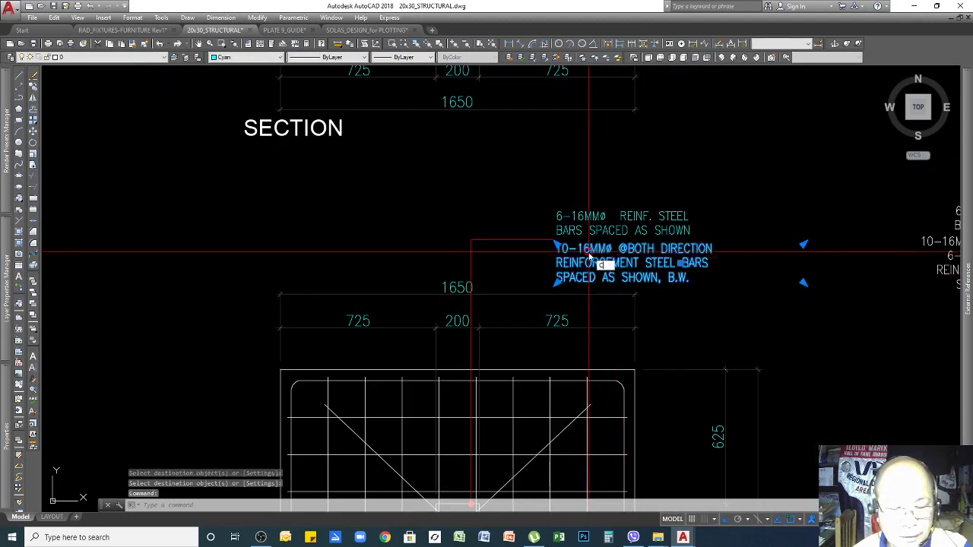
type("o")
key("space")
left_click(554, 239)
scroll(661, 168, "down", 2)
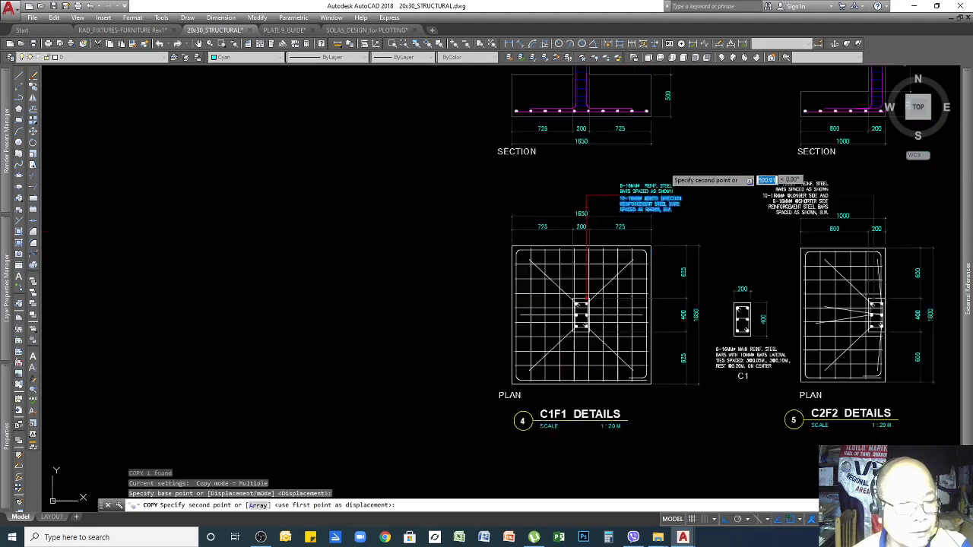
scroll(760, 380, "down", 3)
scroll(779, 377, "up", 10)
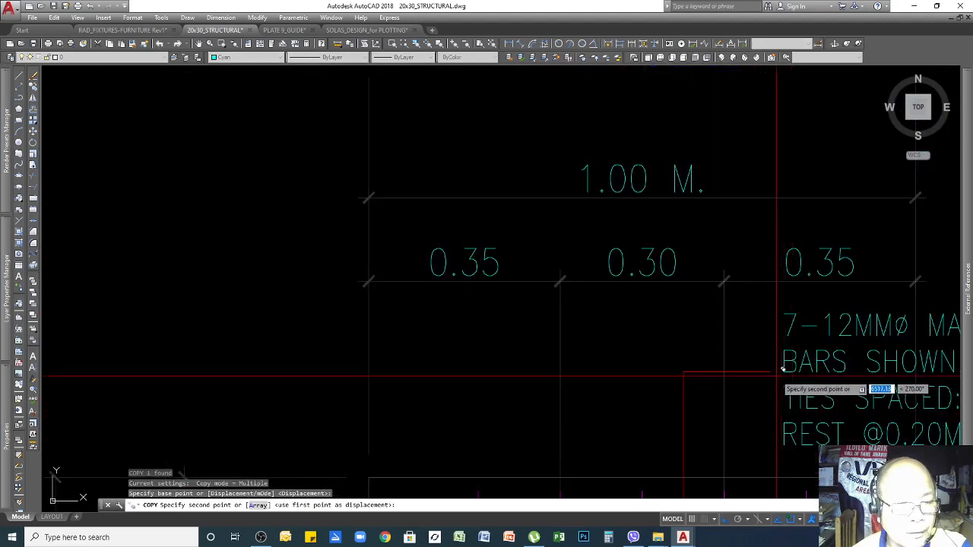
left_click(775, 369)
key("Return")
Delete the 7-12MMø main reinforcement note that overlaps the copied note above the 1.00 m footing plan
left_click(793, 323)
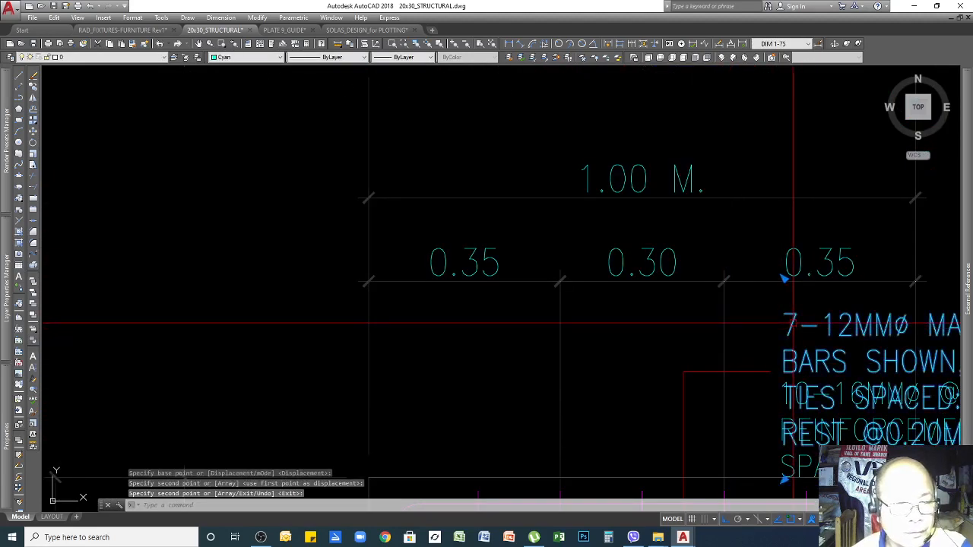
scroll(769, 325, "down", 5)
key("Delete")
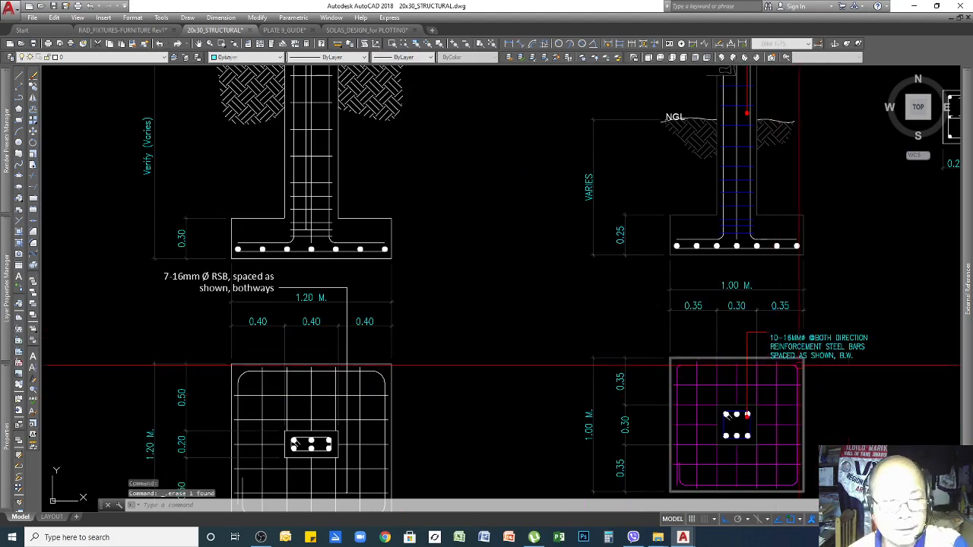
left_click(796, 343)
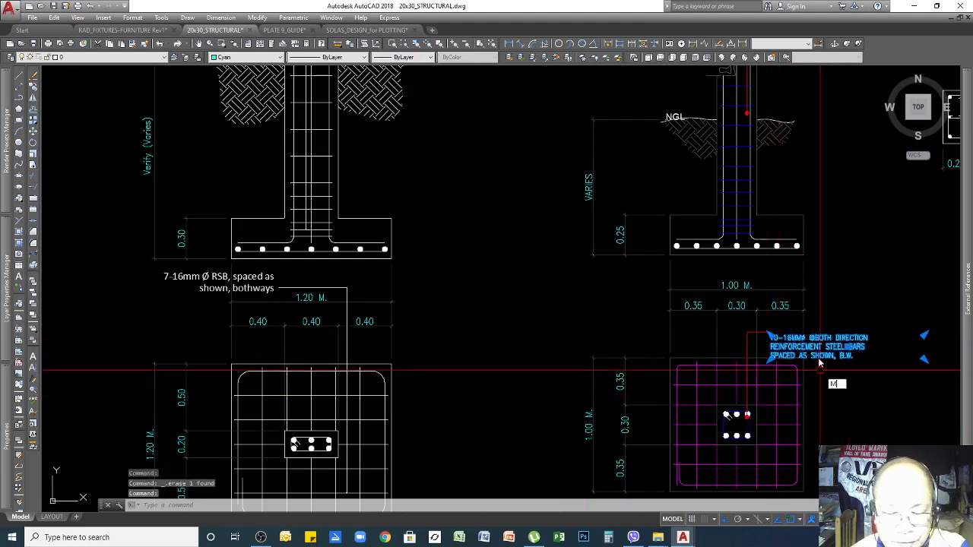
key("Return")
left_click(838, 292)
left_click(854, 275)
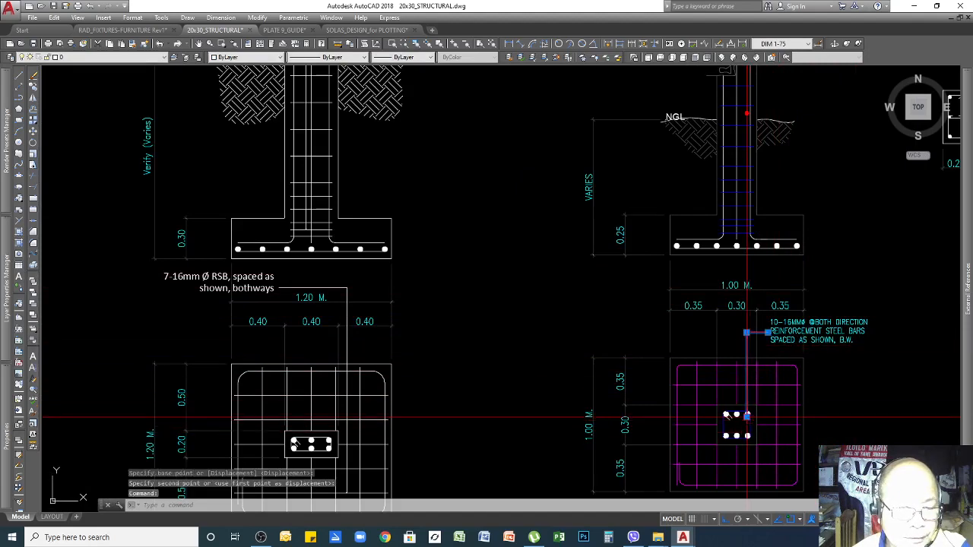
Stretch the red leader's dotted end straight down to the lower horizontal bar of the 1.00 m footing plan
left_click(748, 416)
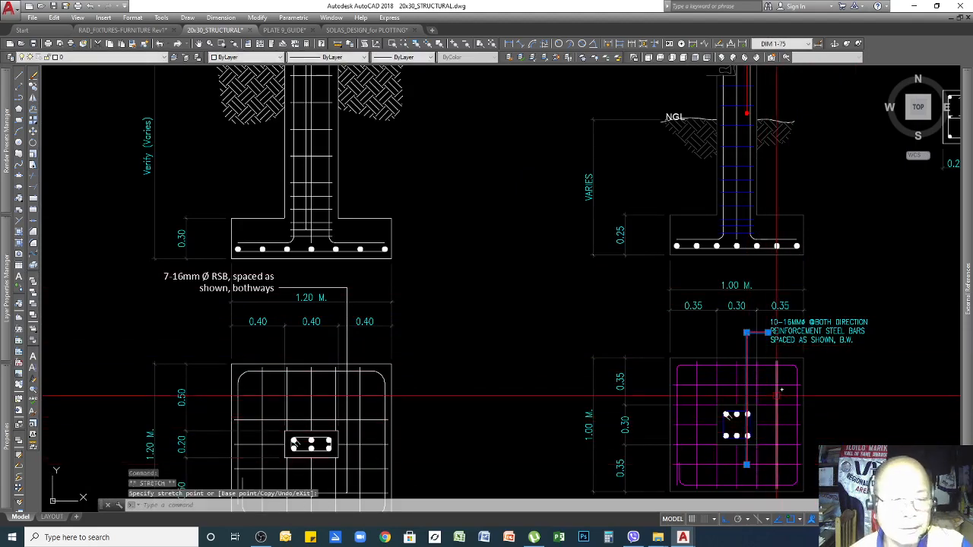
key("Escape")
key("Escape")
scroll(792, 323, "up", 2)
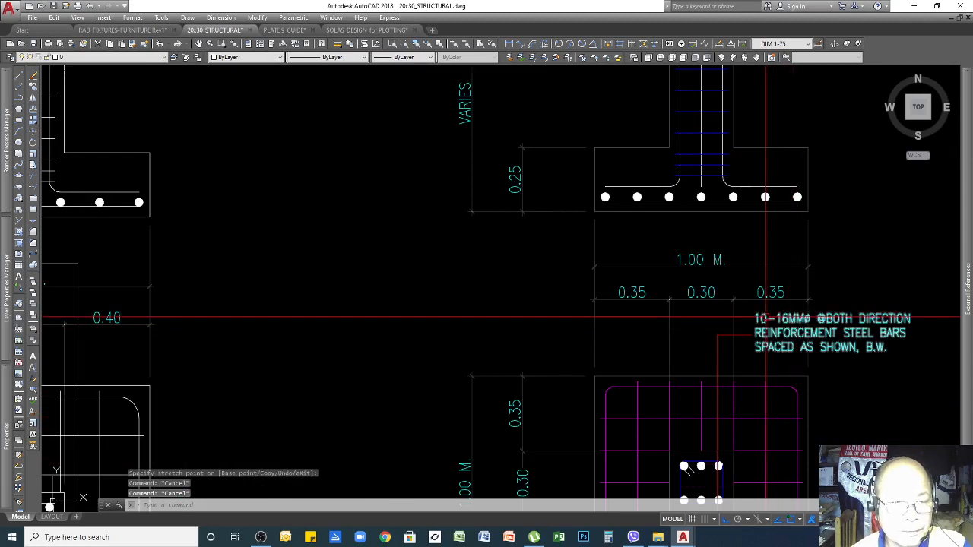
double_click(756, 318)
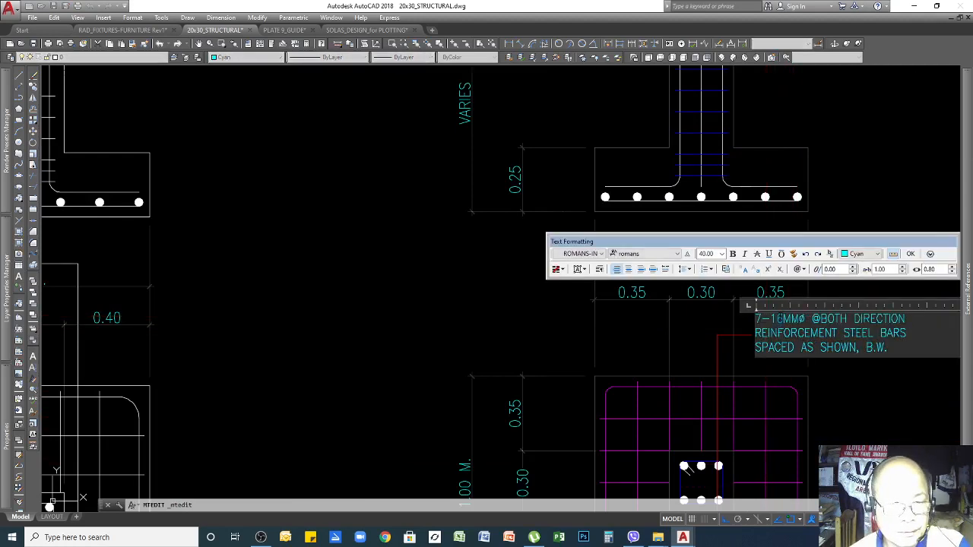
left_click(885, 430)
scroll(785, 327, "down", 4)
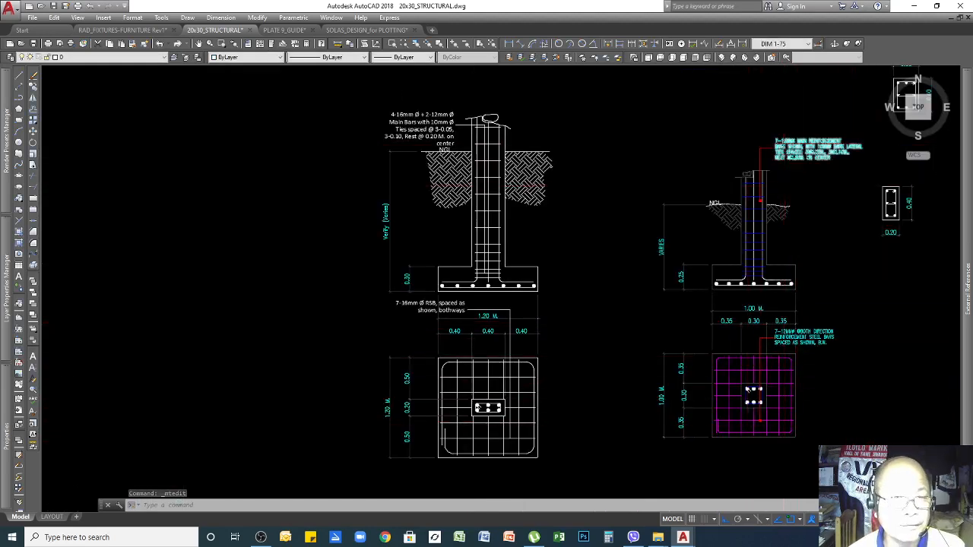
scroll(752, 190, "up", 4)
scroll(730, 251, "down", 3)
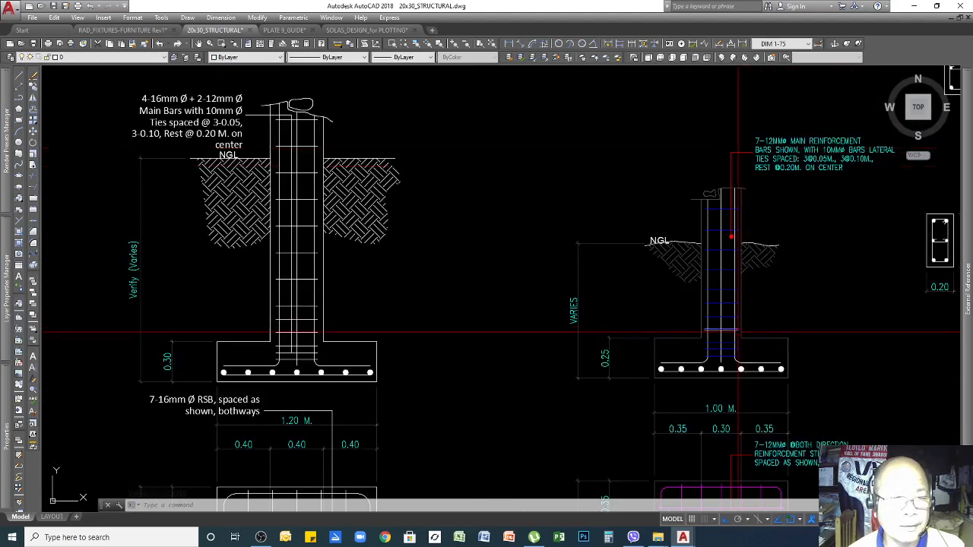
scroll(738, 333, "down", 2)
scroll(743, 375, "up", 3)
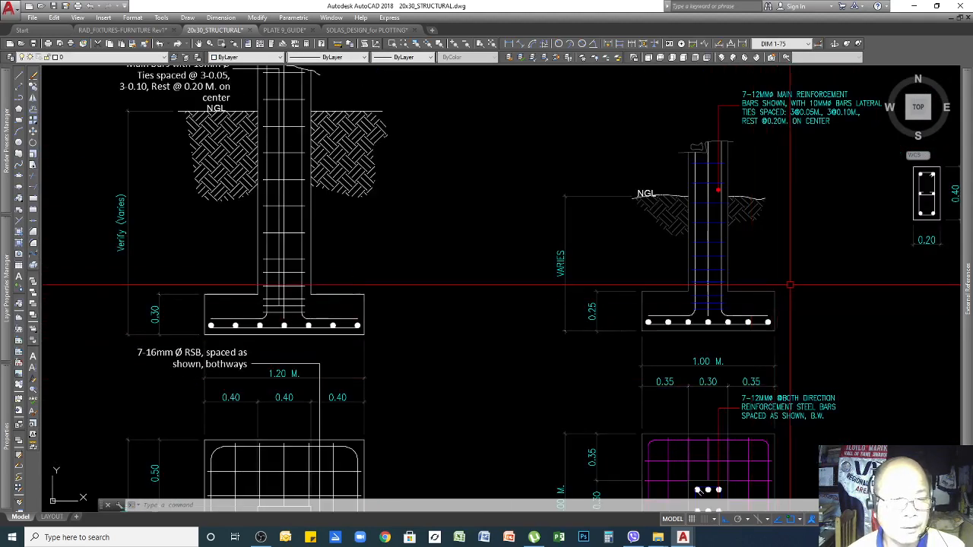
scroll(621, 386, "down", 3)
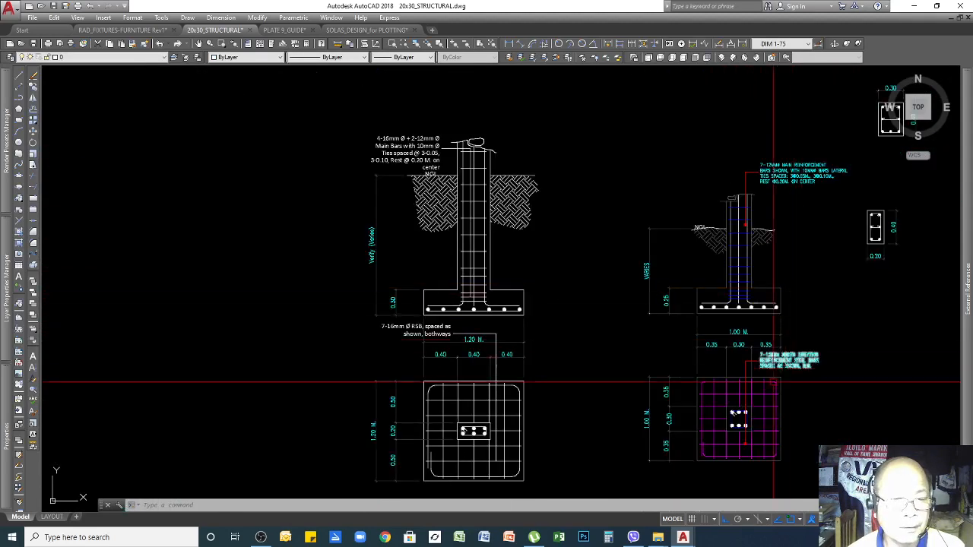
Move the 1.00 m footing plan, with its vertical dimensions, note and red leader, slightly straight down
left_click(614, 349)
left_click(880, 464)
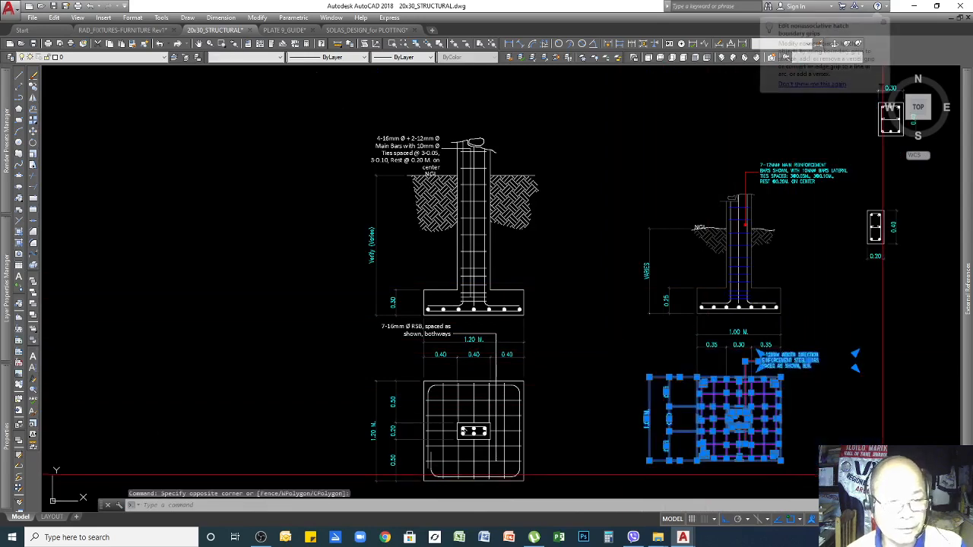
type("m")
key("Return")
left_click(866, 343)
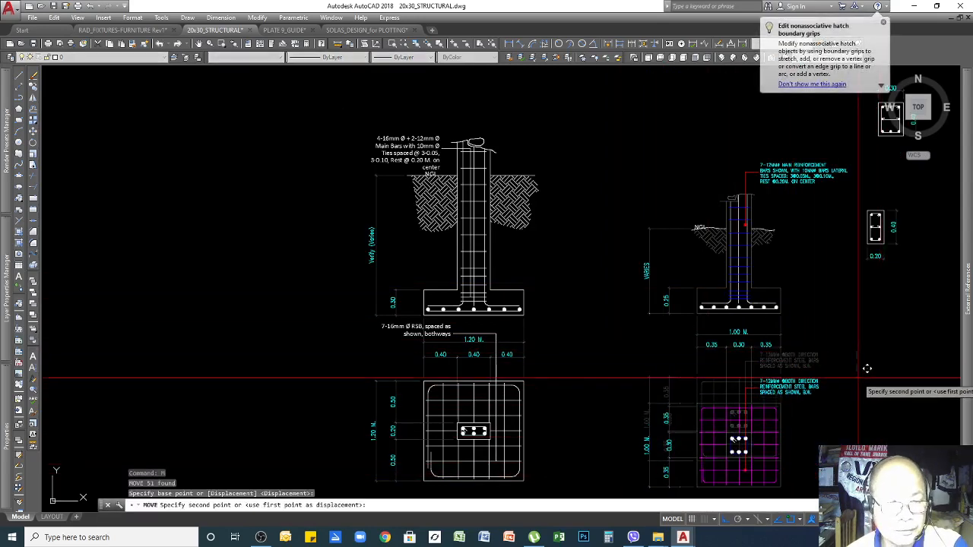
left_click(868, 360)
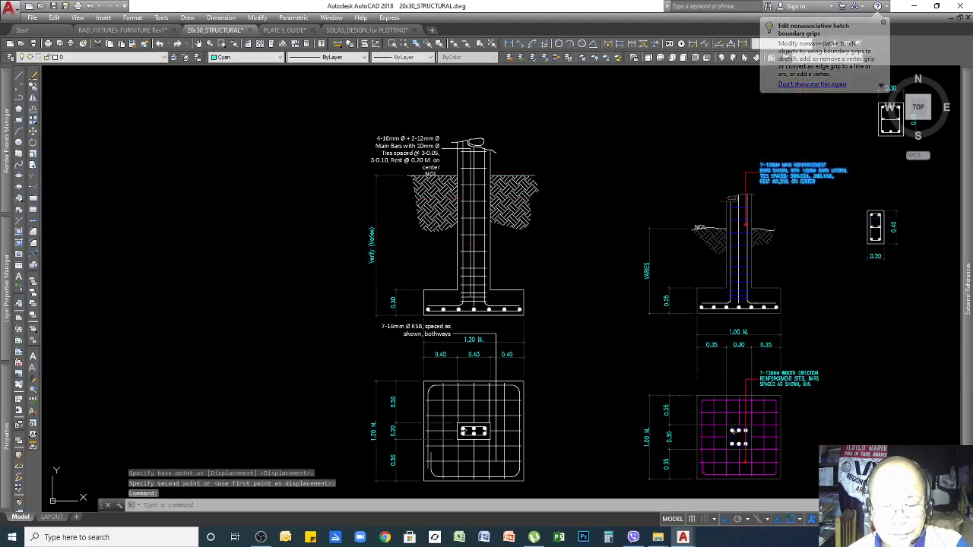
Copy the 7-12MMø main reinforcement note from the column elevation straight down, level with the red leader above the 1.00 m footing plan
type("co")
key("Return")
left_click(758, 174)
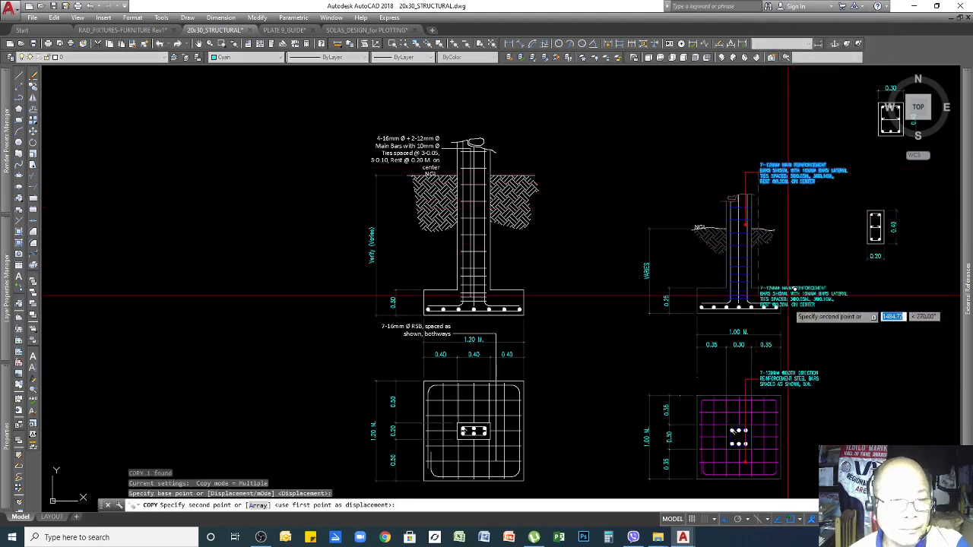
scroll(783, 391, "up", 6)
left_click(686, 321)
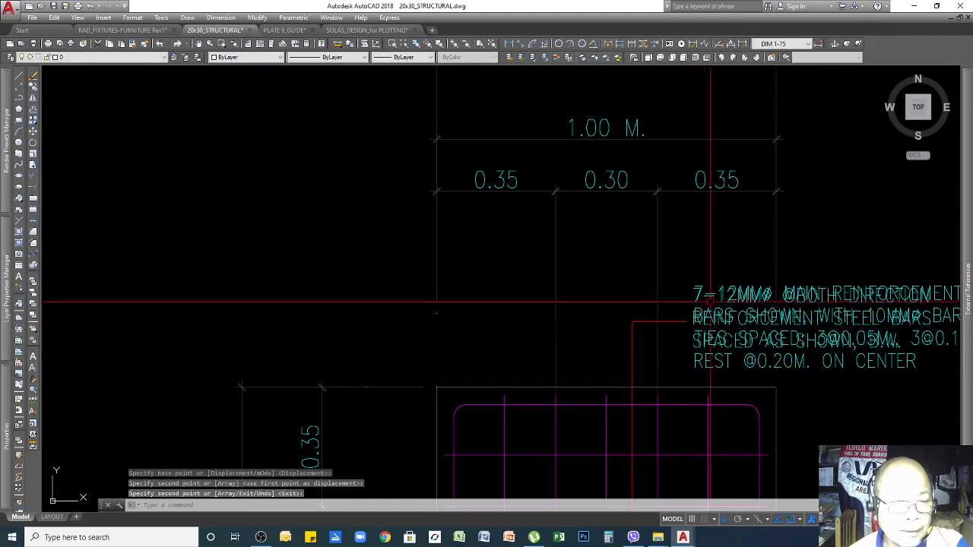
scroll(692, 291, "up", 2)
left_click(710, 278)
scroll(688, 286, "down", 3)
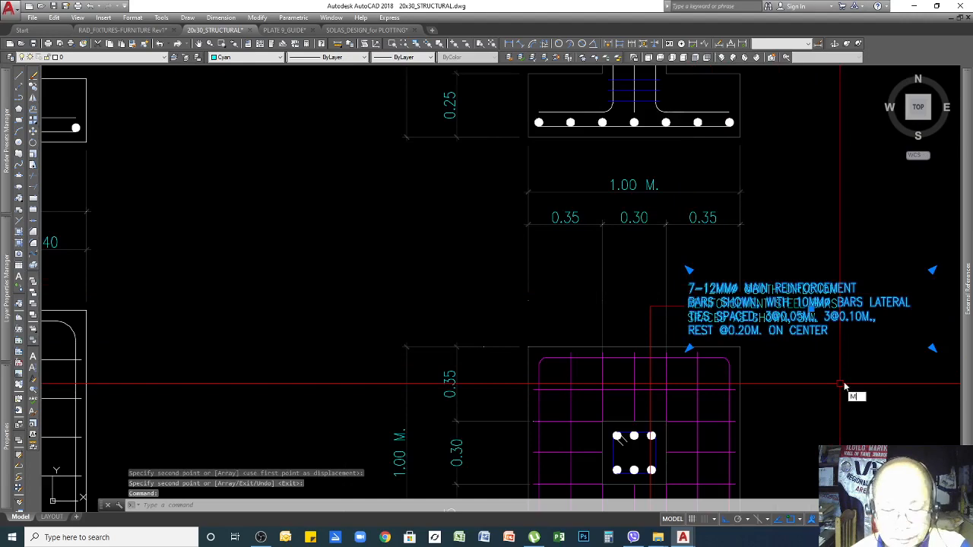
key("Escape")
key("Escape")
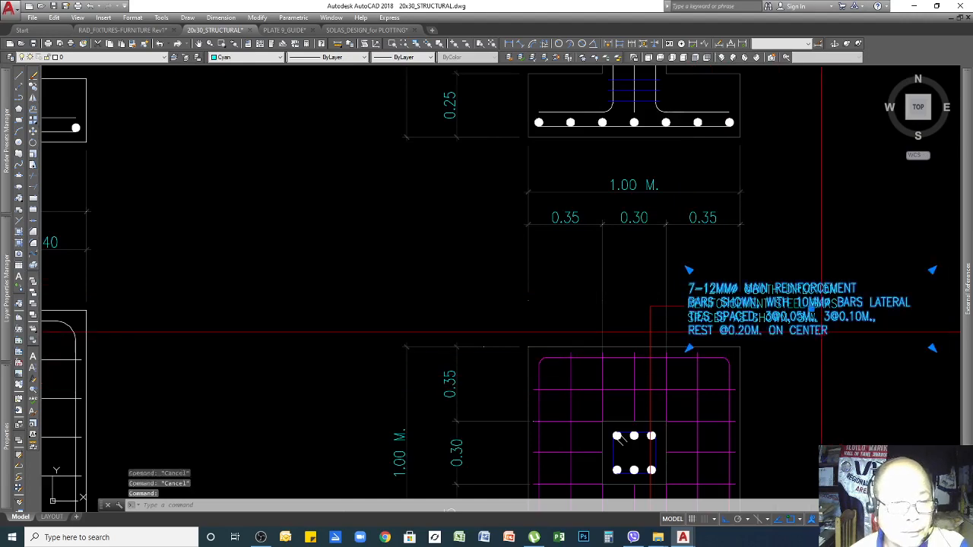
key("Return")
left_click(870, 423)
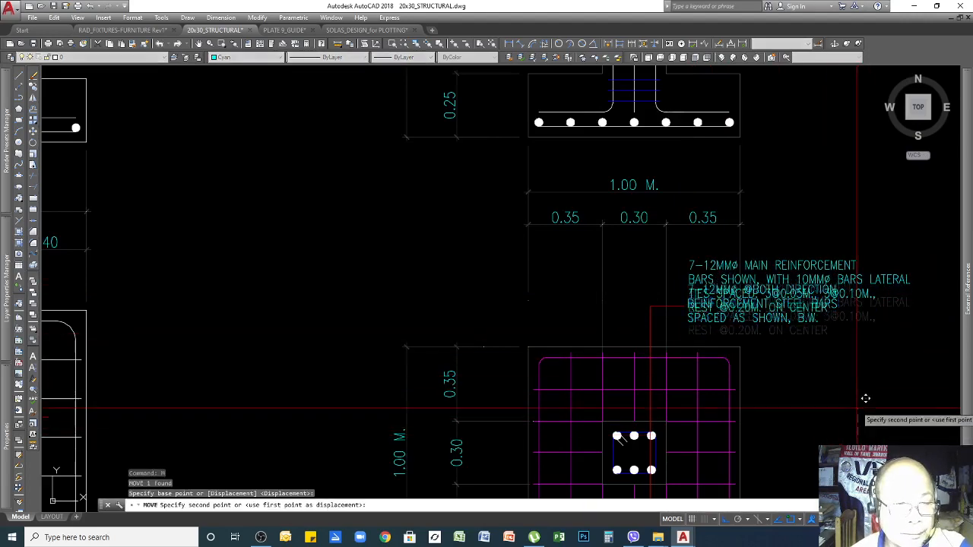
left_click(868, 371)
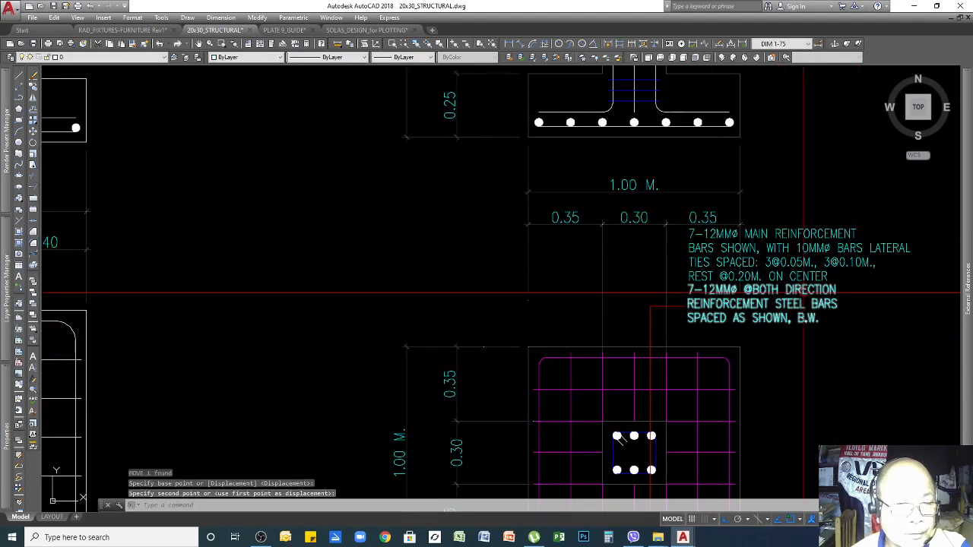
Shift both notes slightly down, and raise the main reinforcement note a little to leave a gap between them
left_click(830, 204)
left_click(809, 342)
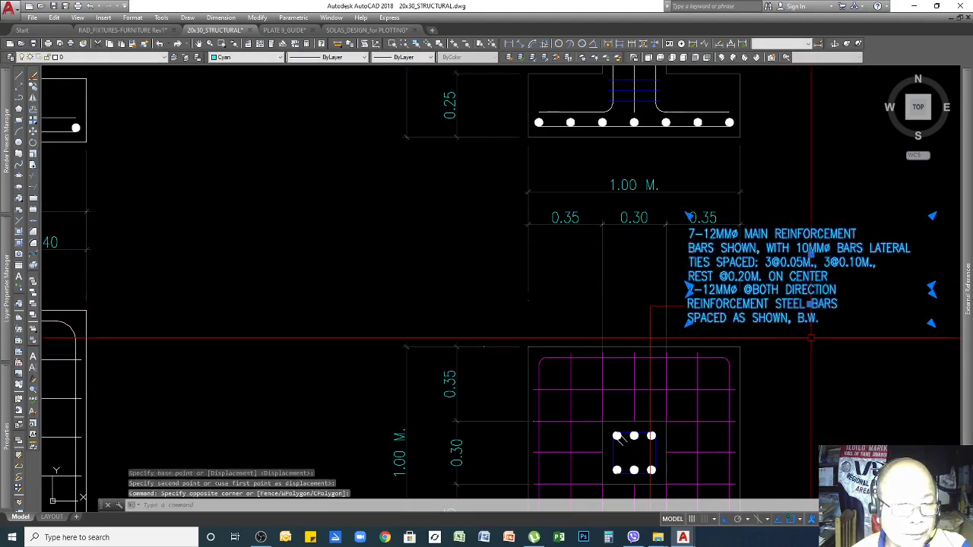
key("Return")
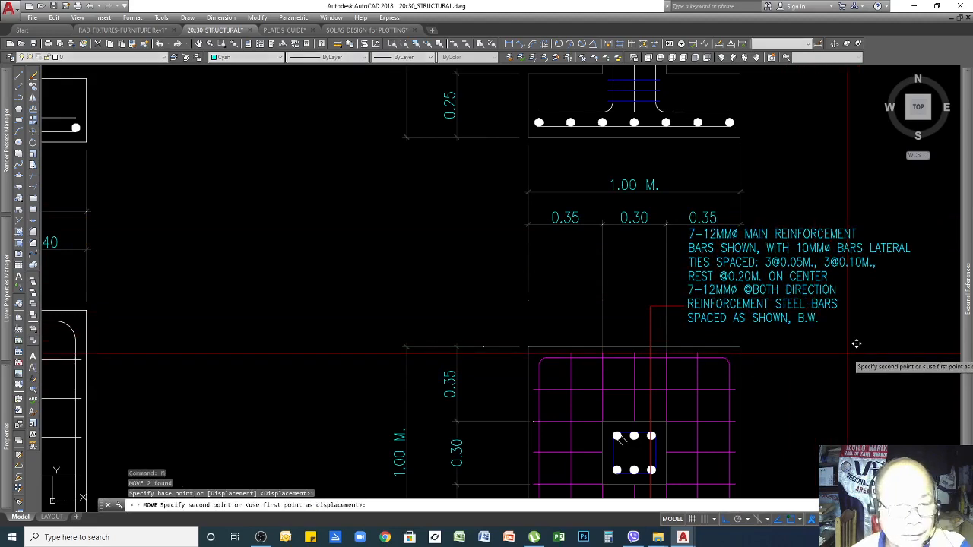
left_click(856, 343)
left_click(846, 368)
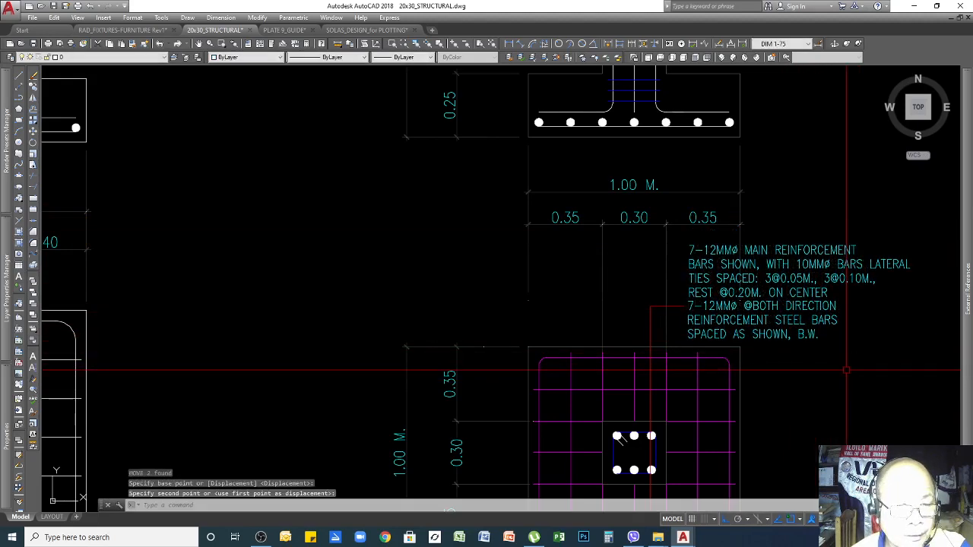
left_click(809, 266)
key("Return")
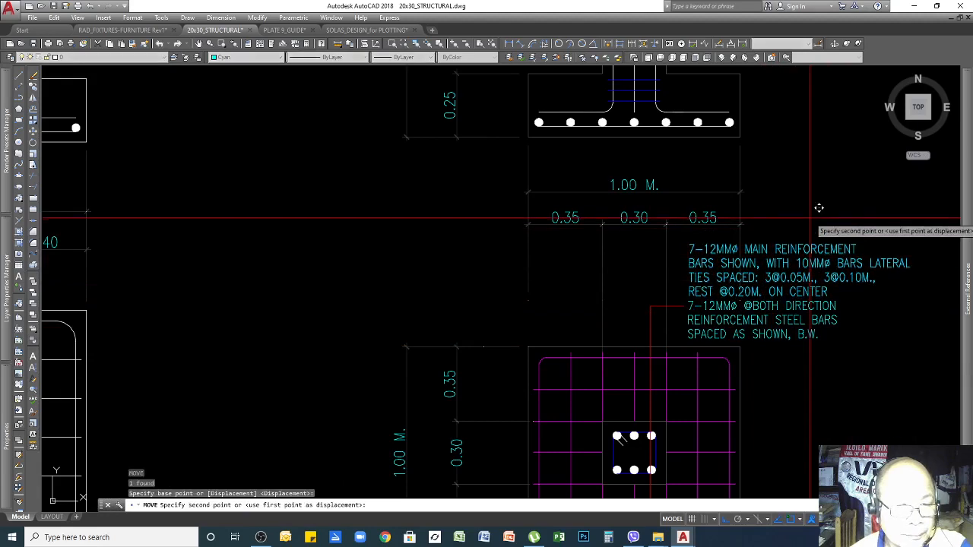
left_click(818, 212)
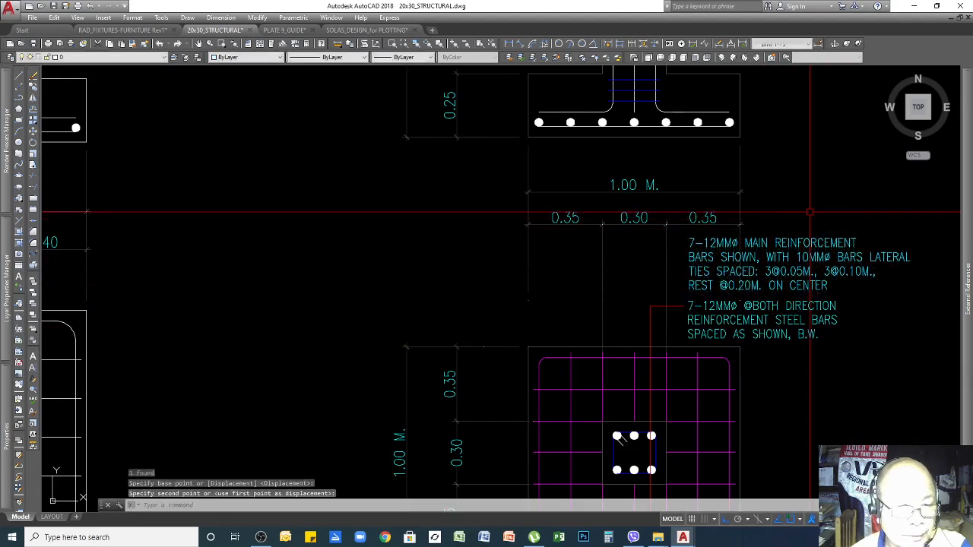
Move the red leader slightly up so its horizontal end points between the two notes
left_click(677, 306)
key("Return")
left_click(851, 389)
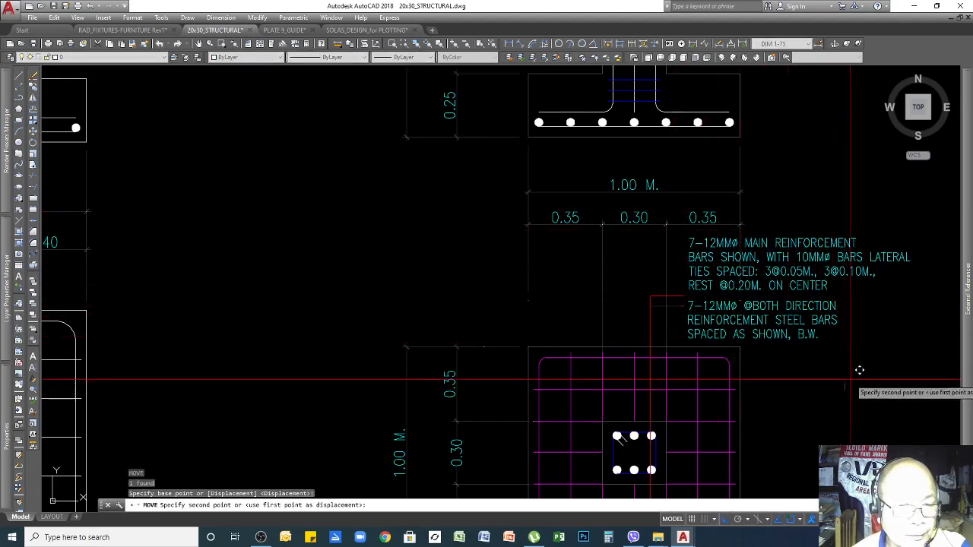
left_click(851, 377)
Stretch the red leader's dotted end down onto the lower horizontal bar of the 1.00 m footing plan
scroll(813, 239, "down", 2)
scroll(725, 417, "up", 2)
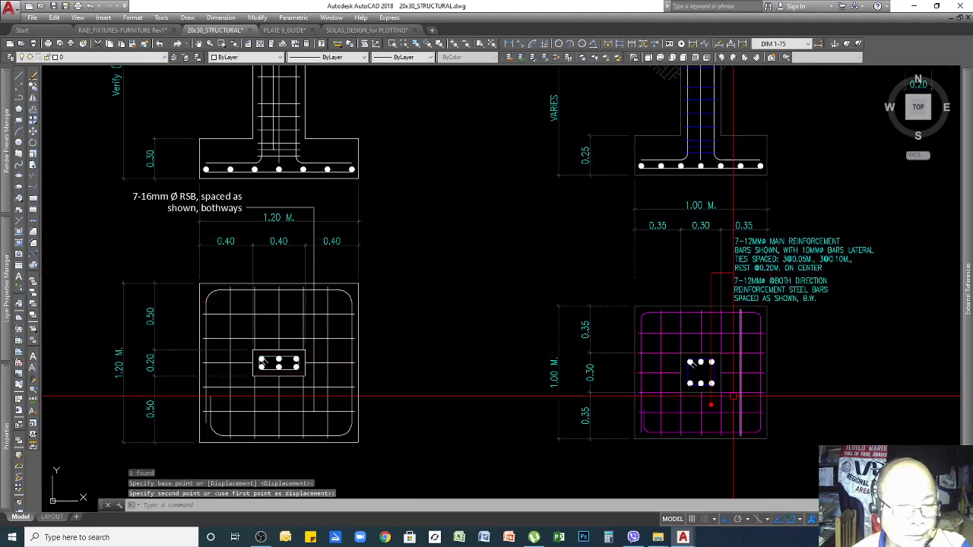
left_click(702, 398)
left_click(702, 398)
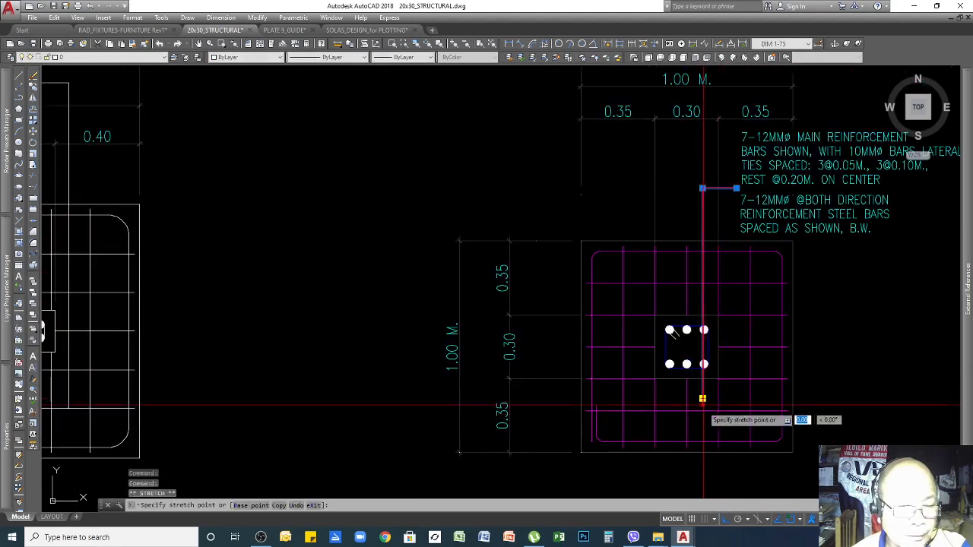
key("Escape")
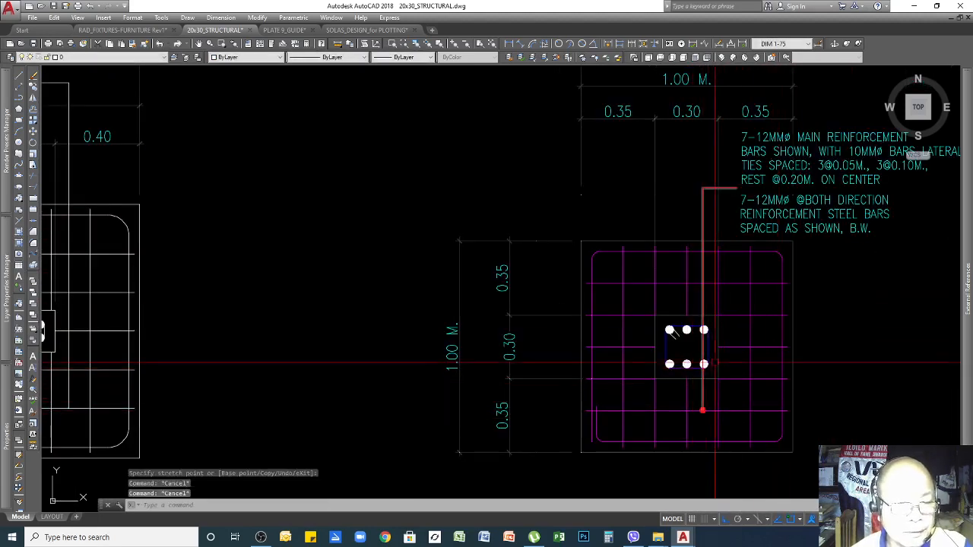
scroll(676, 335, "down", 3)
scroll(646, 380, "up", 3)
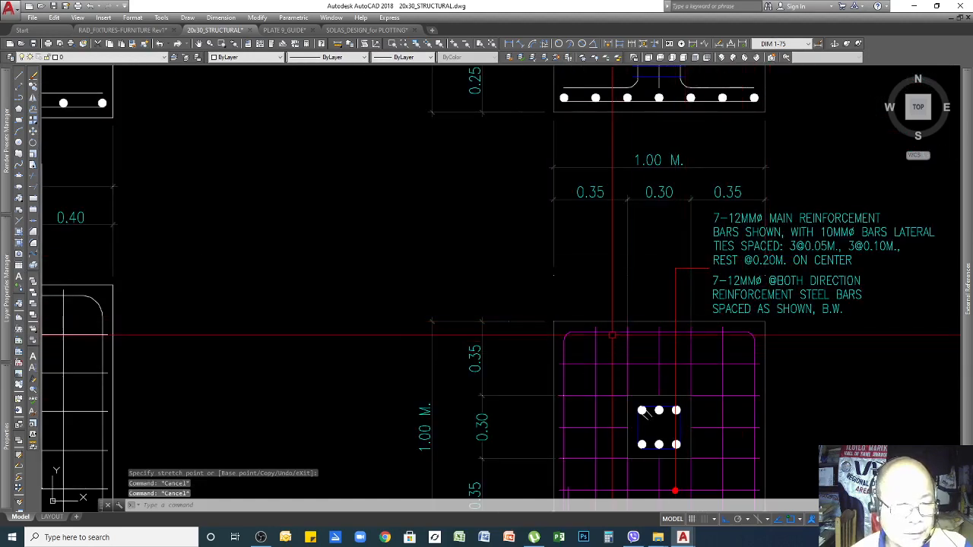
key("Escape")
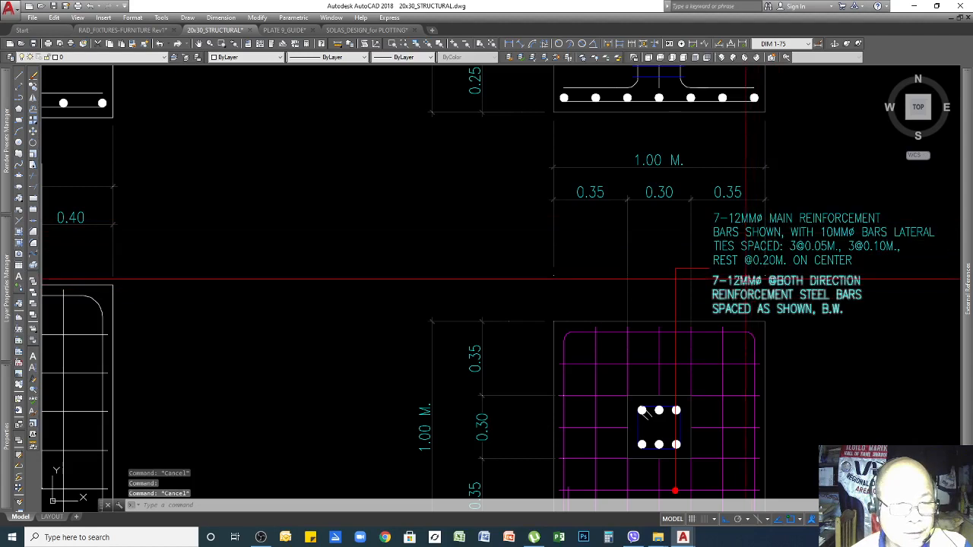
left_click(716, 303)
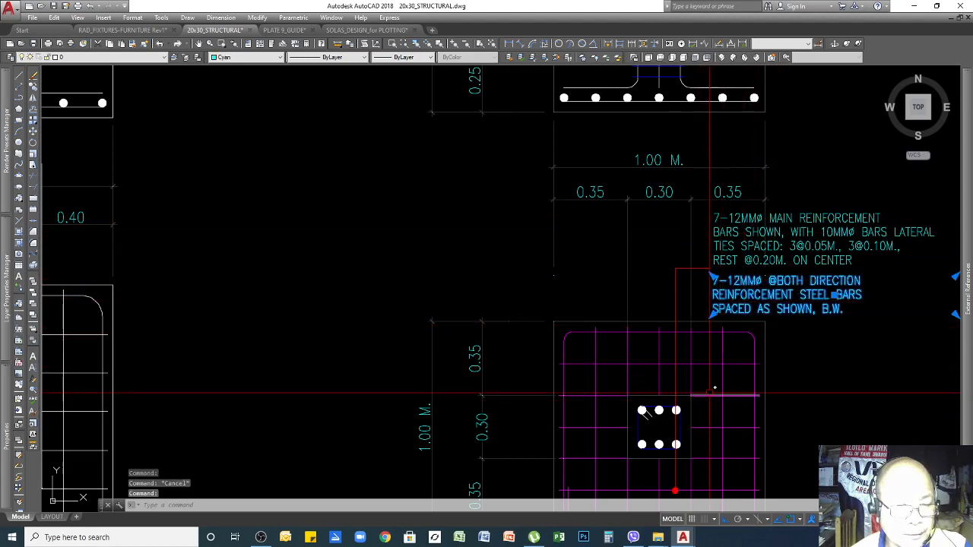
key("Escape")
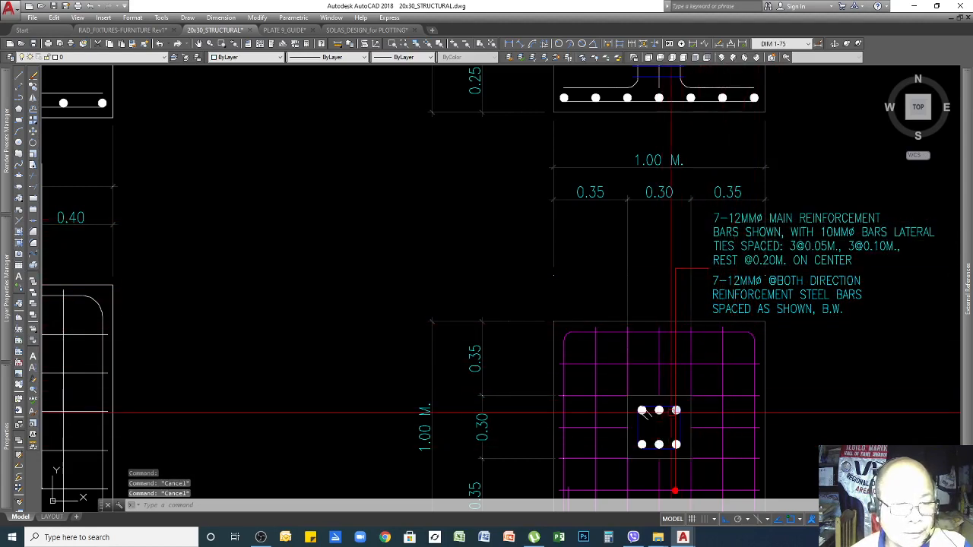
scroll(730, 225, "down", 8)
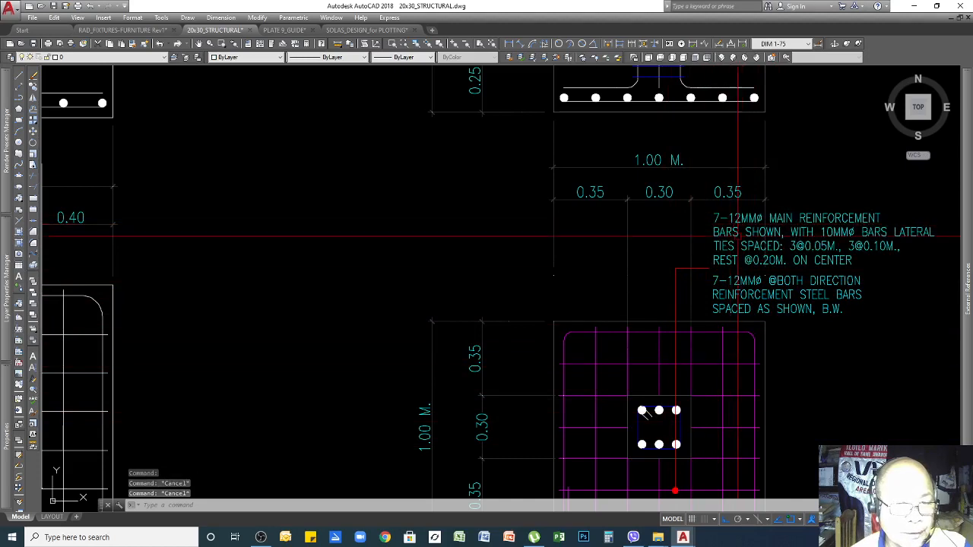
scroll(767, 286, "up", 6)
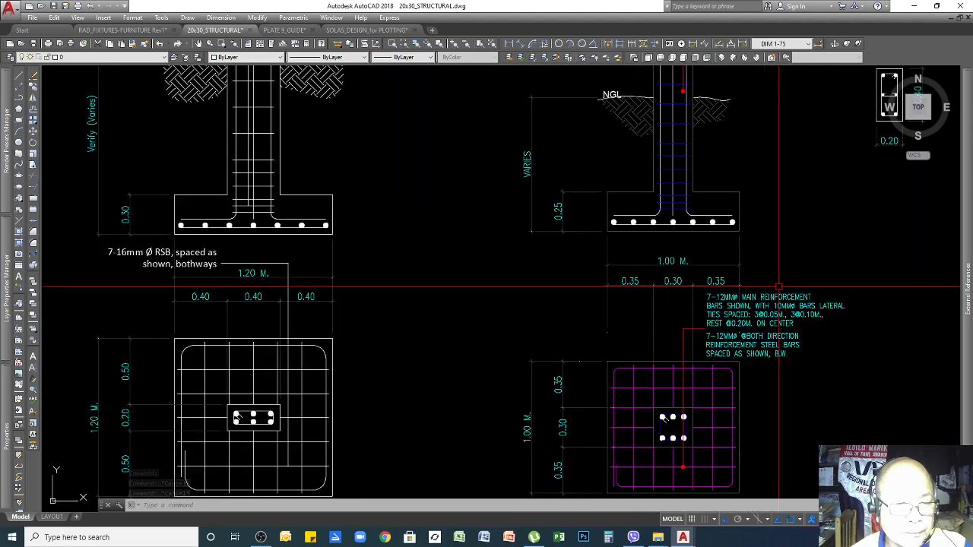
scroll(757, 298, "up", 2)
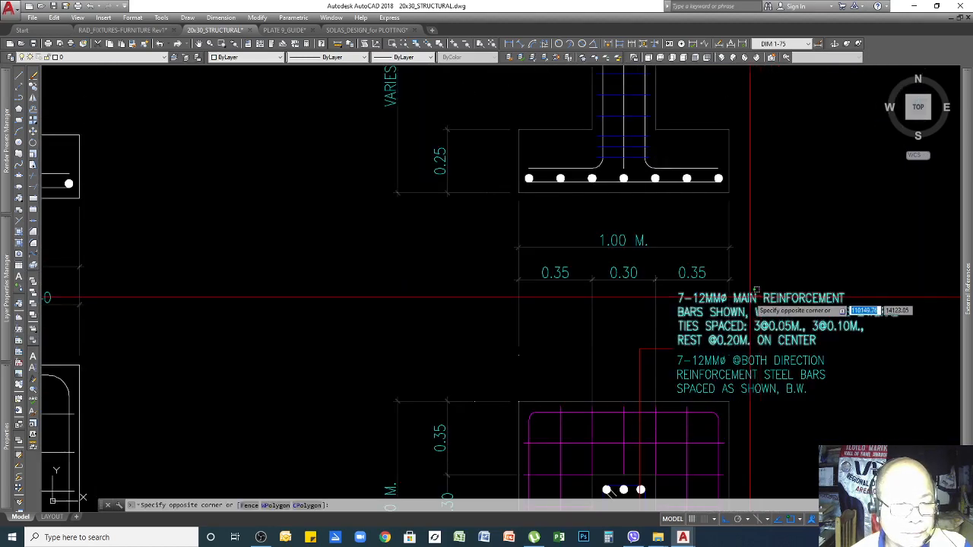
key("Escape")
scroll(776, 275, "down", 4)
scroll(715, 381, "up", 2)
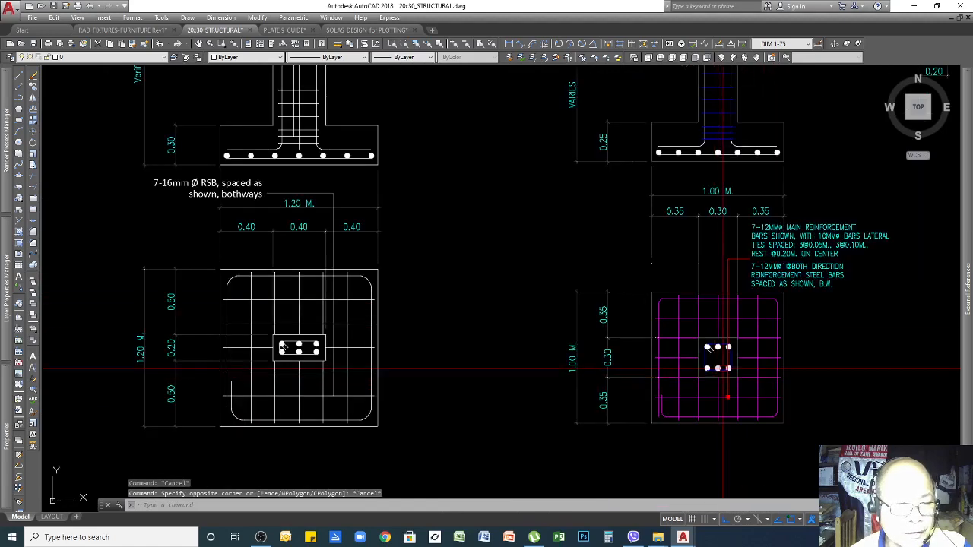
Change the bar callout of the main reinforcement note above the 1.00 m footing plan to "6-12MMø"
scroll(742, 215, "up", 4)
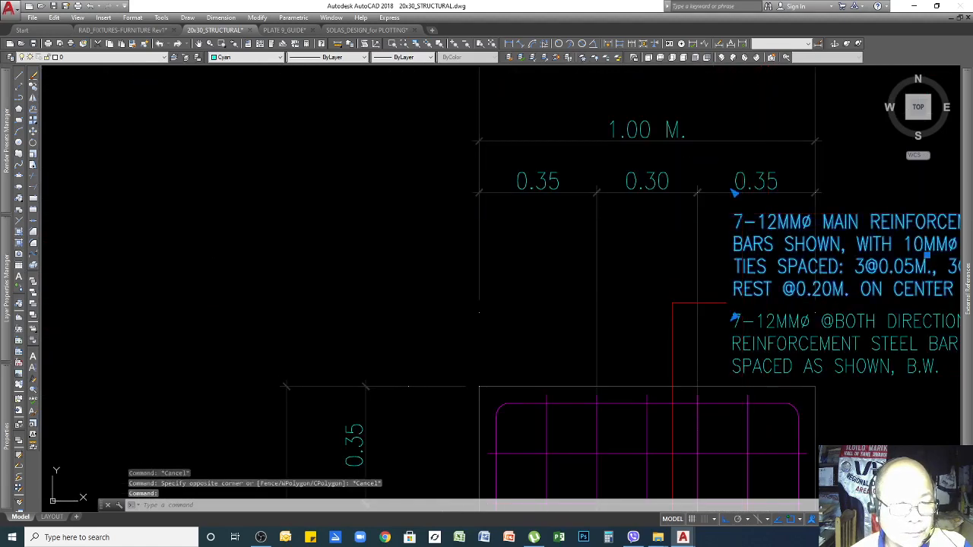
double_click(737, 222)
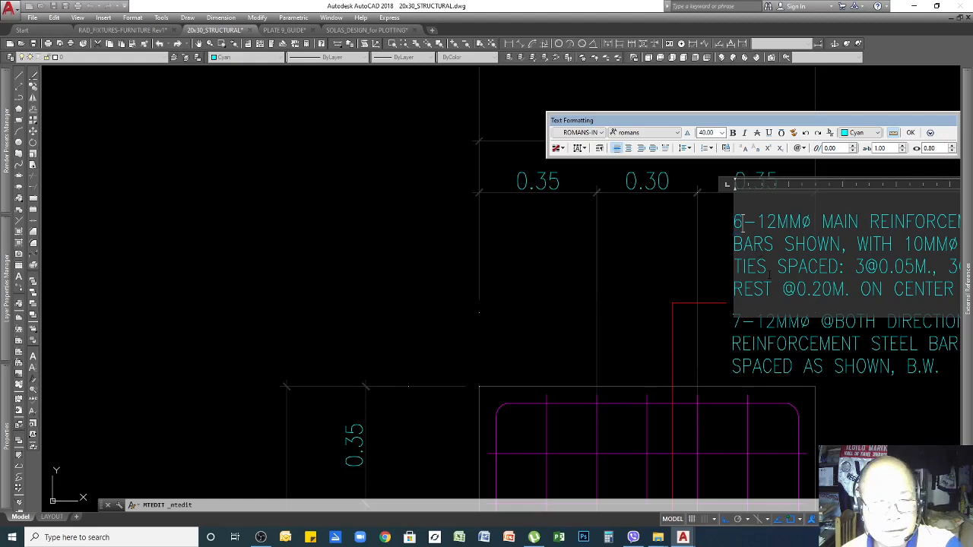
left_click(665, 282)
scroll(688, 255, "down", 2)
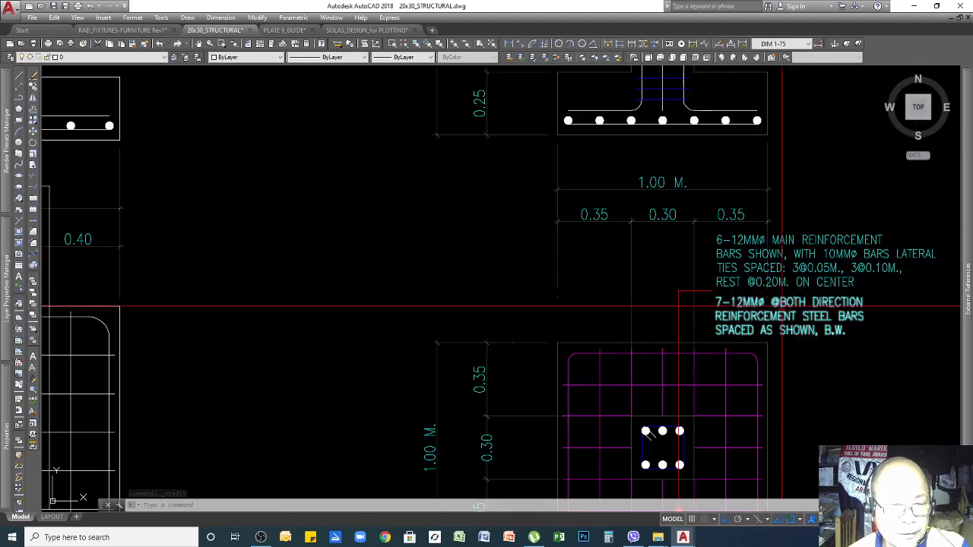
scroll(761, 336, "up", 2)
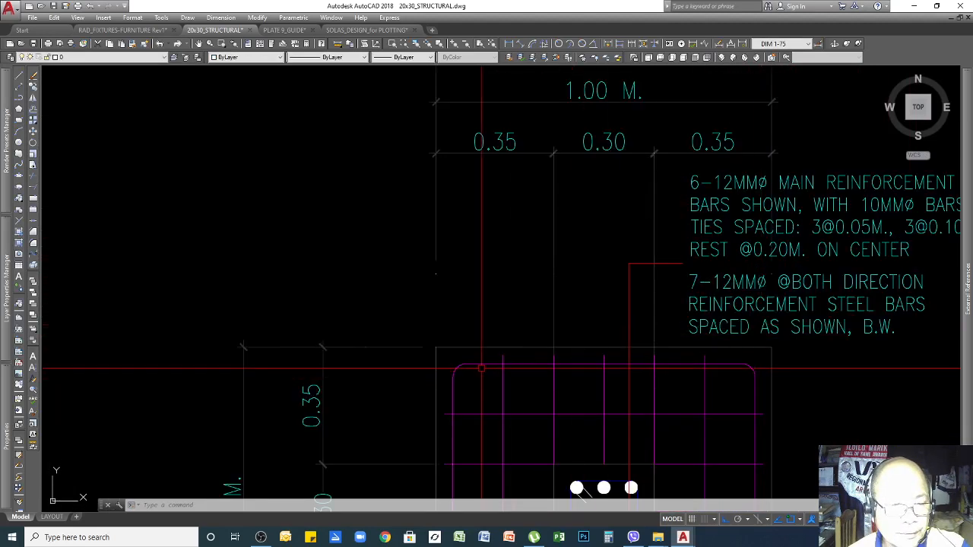
scroll(718, 269, "down", 4)
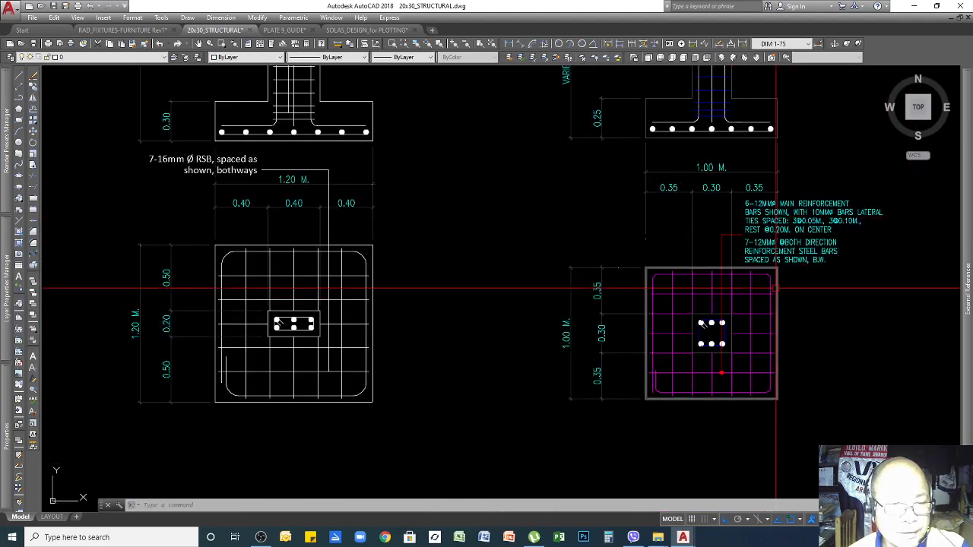
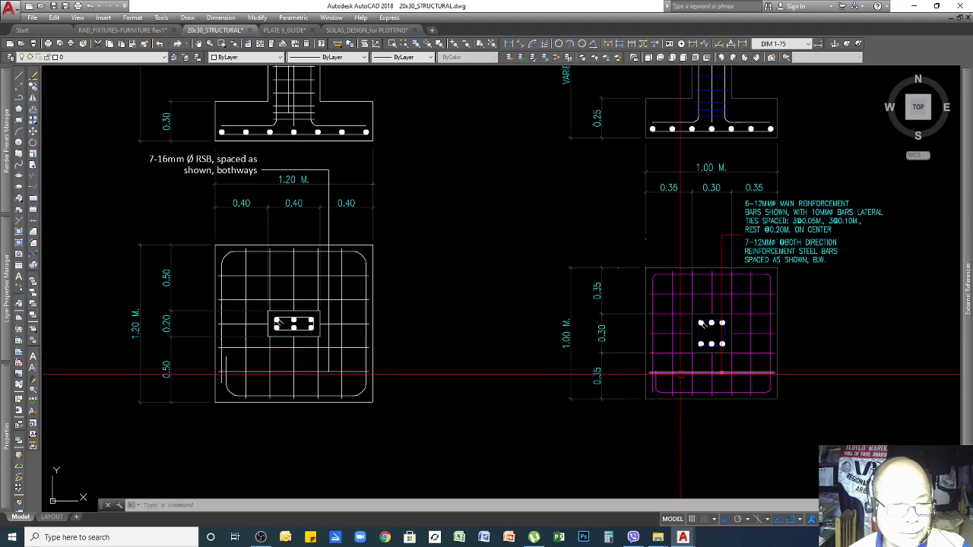
scroll(768, 235, "up", 4)
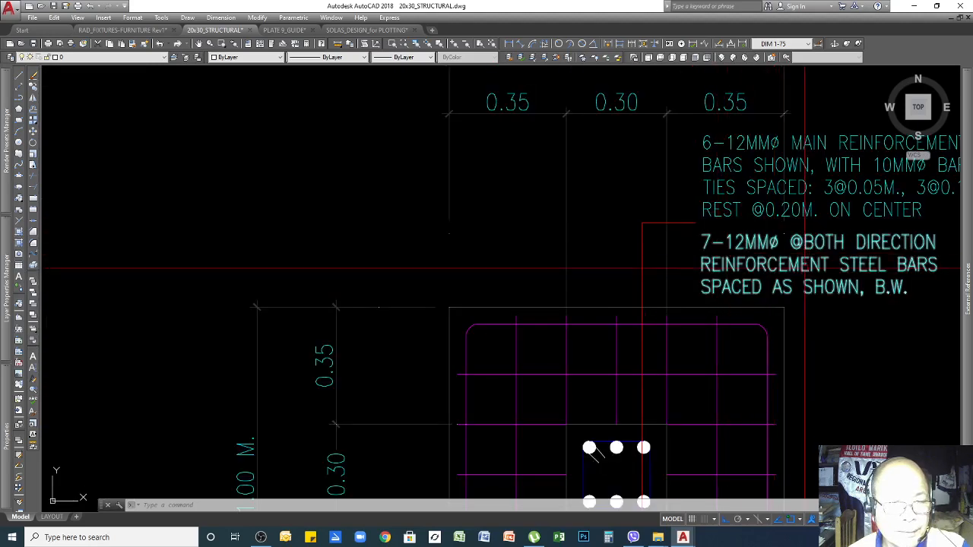
double_click(891, 290)
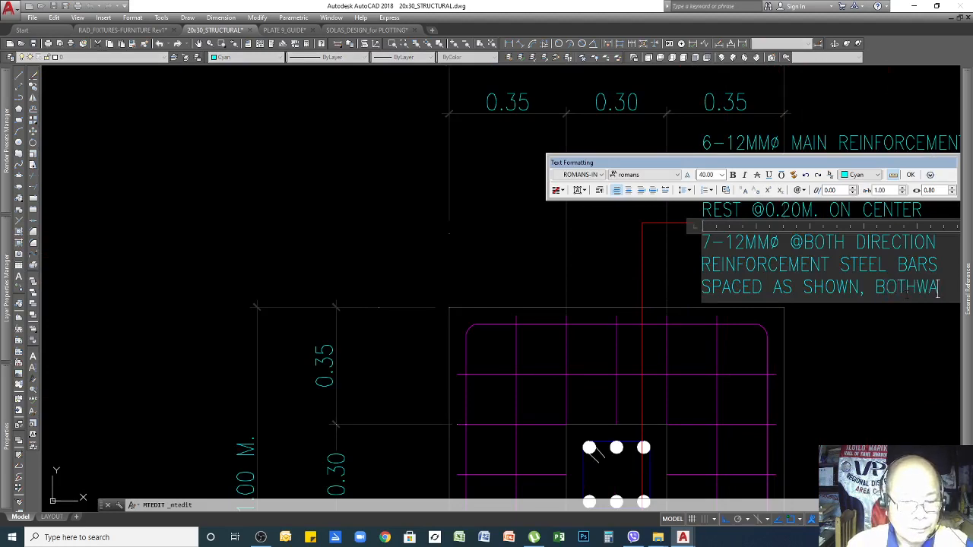
left_click(905, 378)
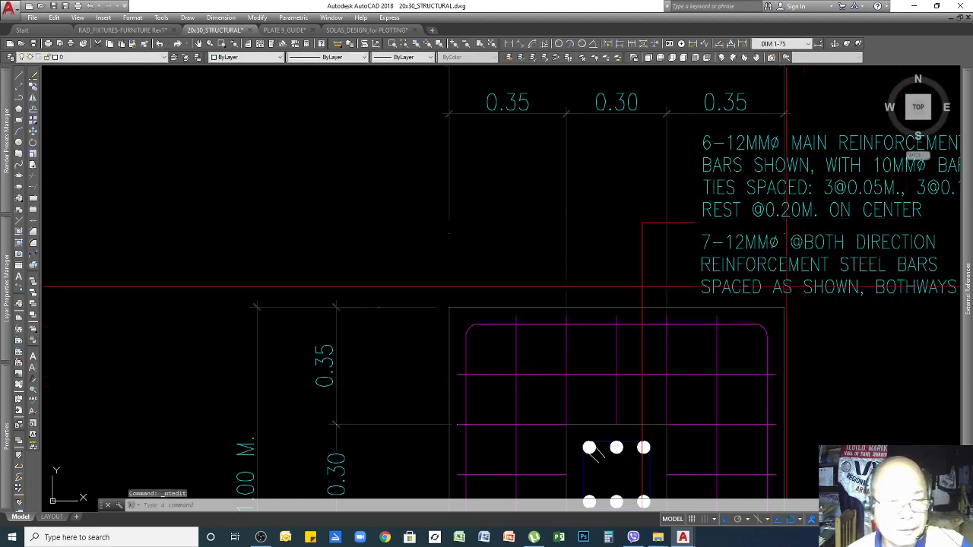
Match the column's vertical bars and the footing's bent and bottom bars in the 1.00 m footing section to the plan's magenta bars
scroll(785, 288, "down", 2)
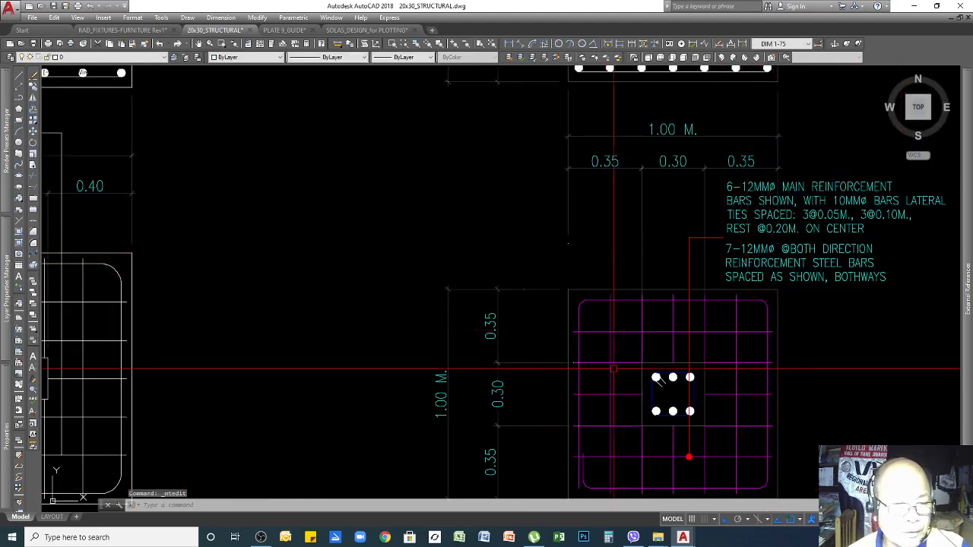
scroll(699, 378, "down", 3)
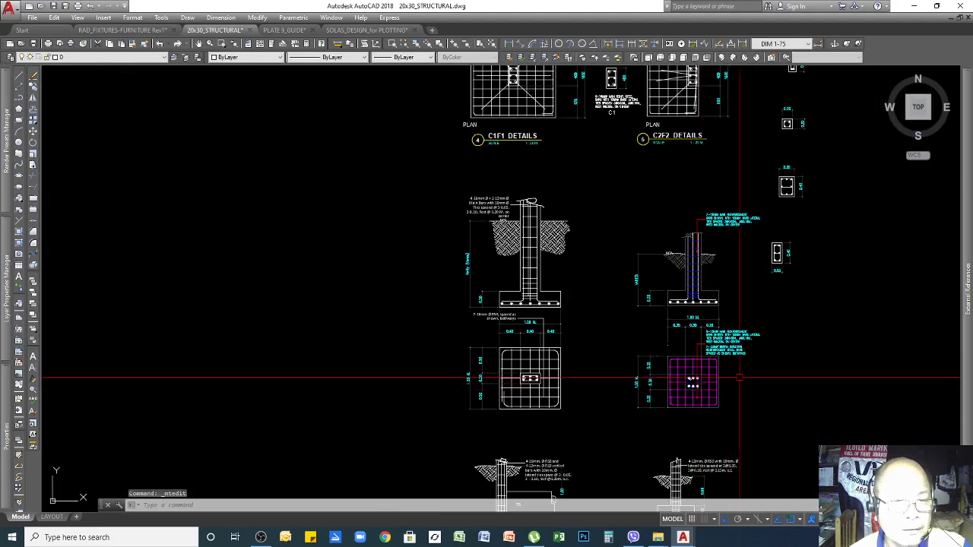
scroll(751, 367, "down", 2)
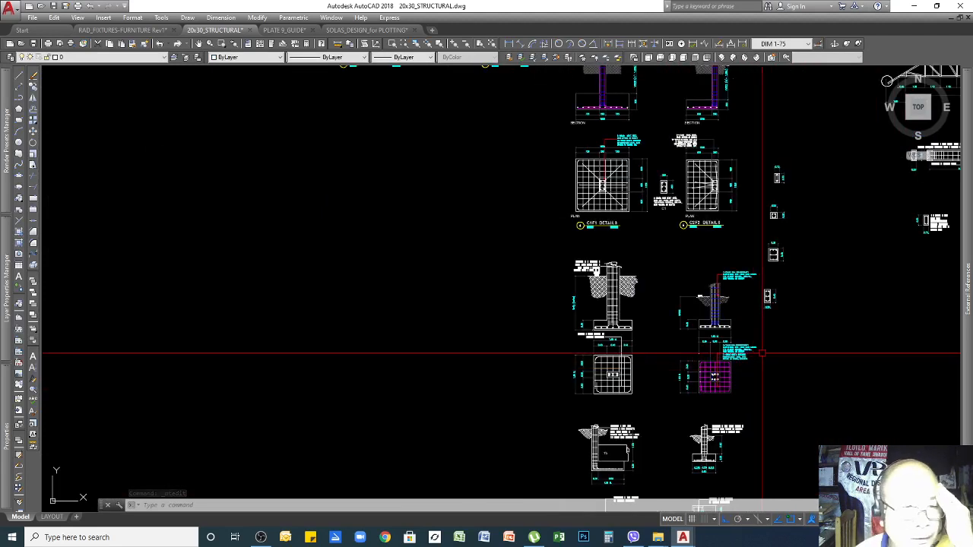
scroll(763, 354, "down", 2)
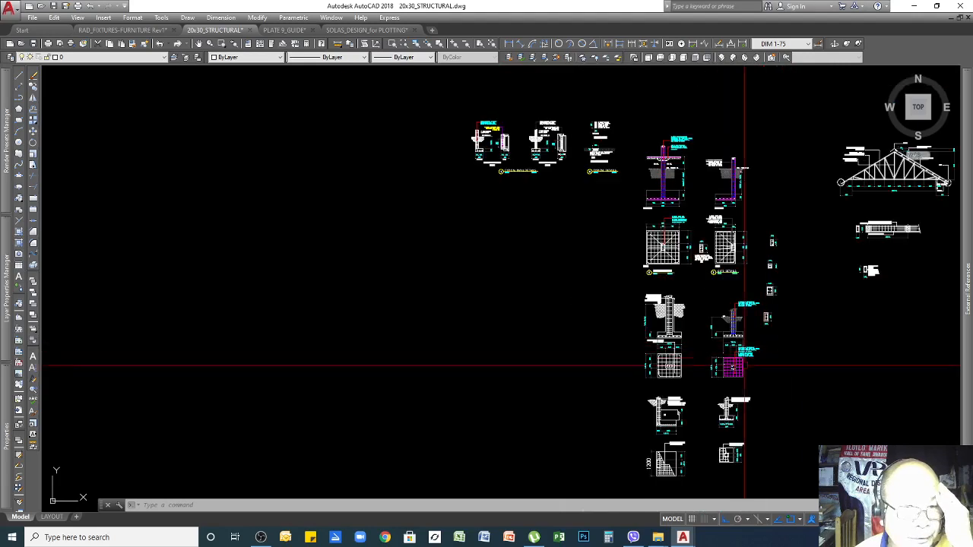
scroll(713, 361, "up", 2)
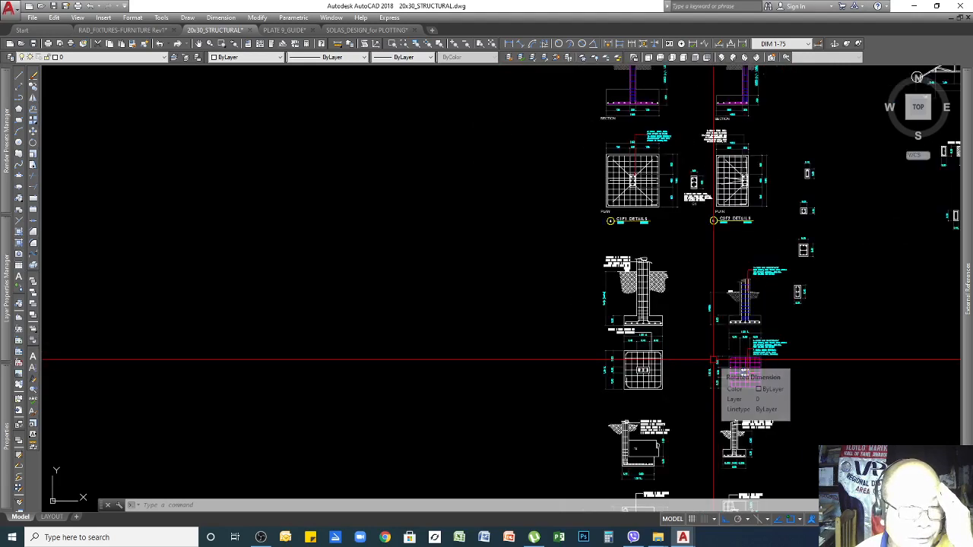
scroll(741, 369, "up", 3)
scroll(779, 250, "up", 2)
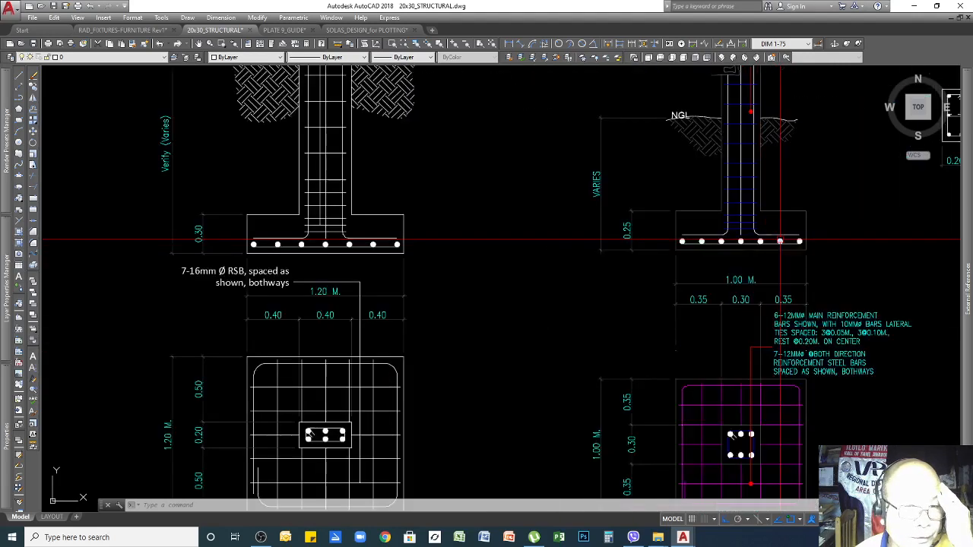
scroll(780, 241, "up", 2)
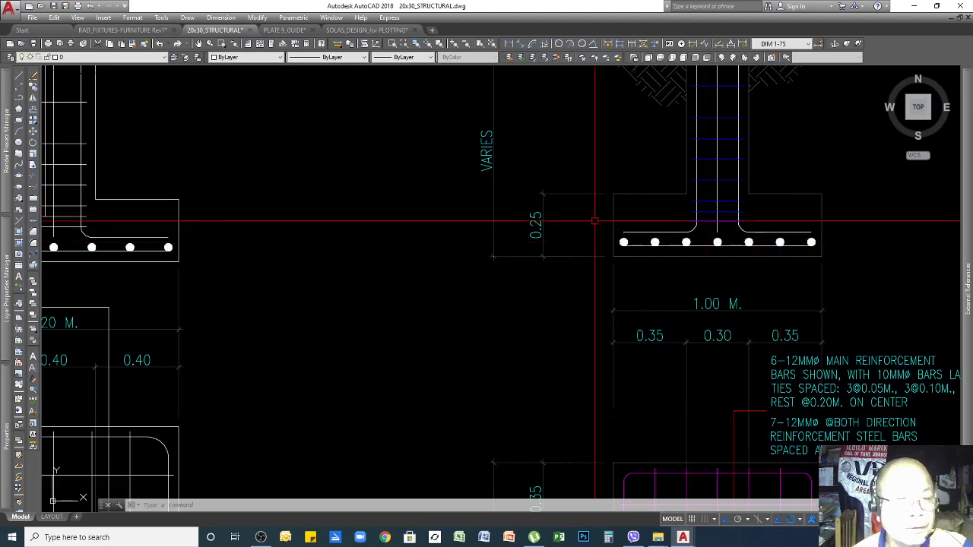
left_click(141, 44)
scroll(653, 240, "down", 4)
left_click(700, 329)
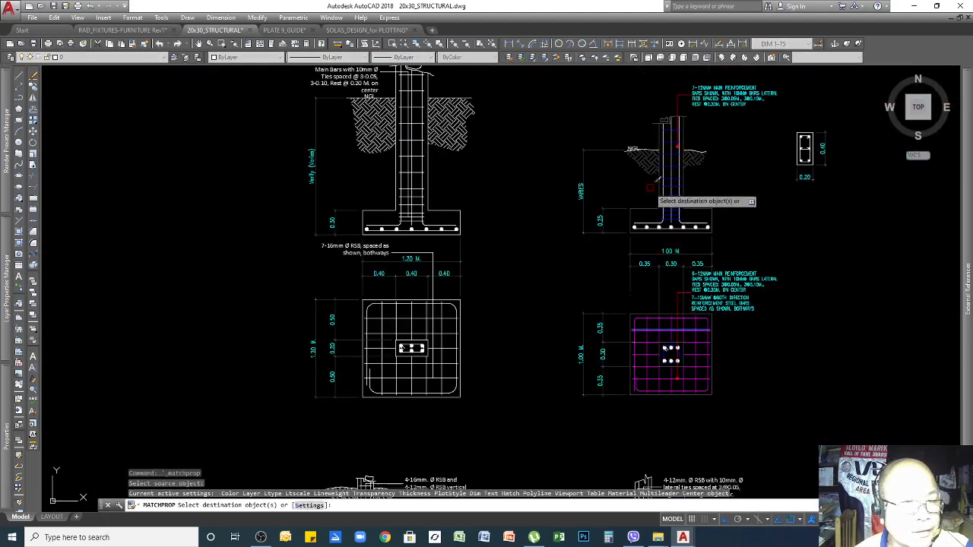
scroll(672, 202, "up", 6)
left_click(766, 241)
left_click(697, 245)
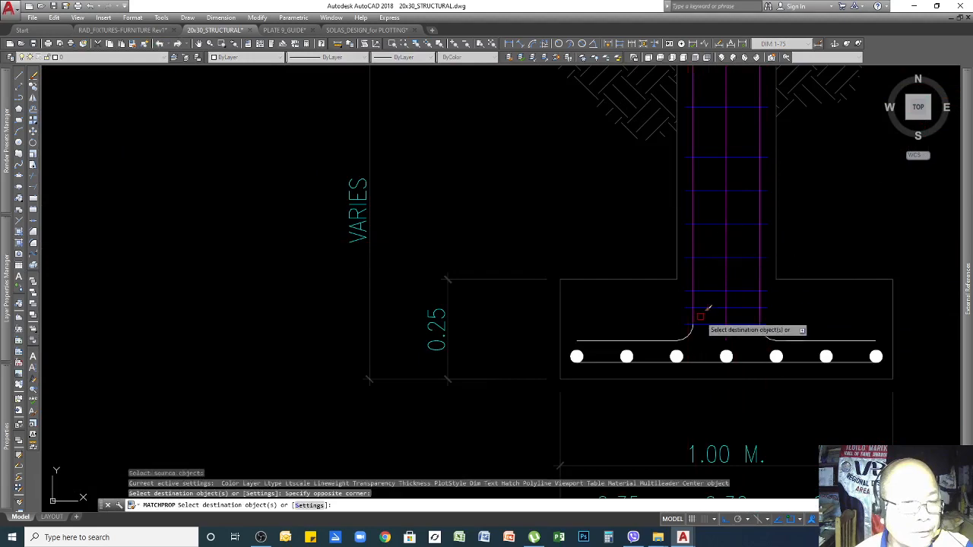
left_click(670, 336)
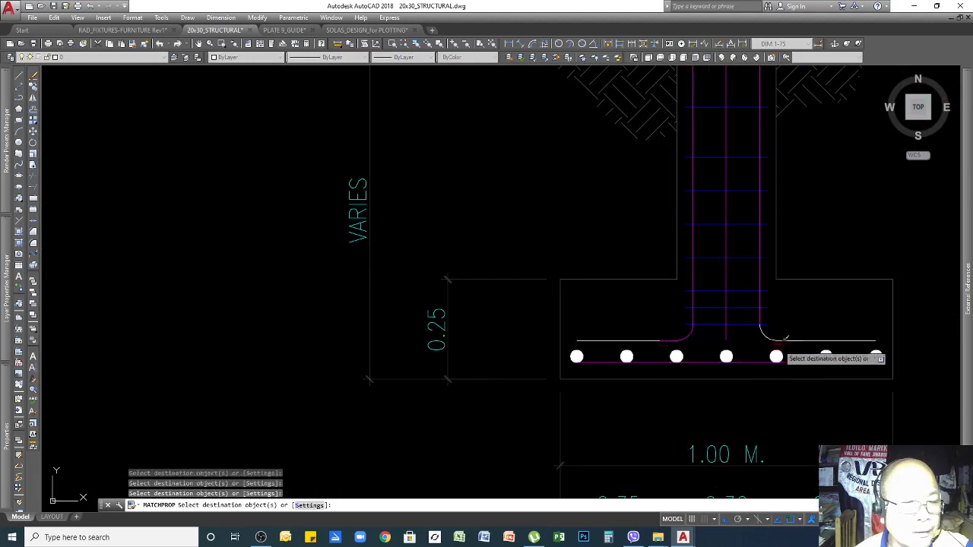
scroll(653, 333, "down", 6)
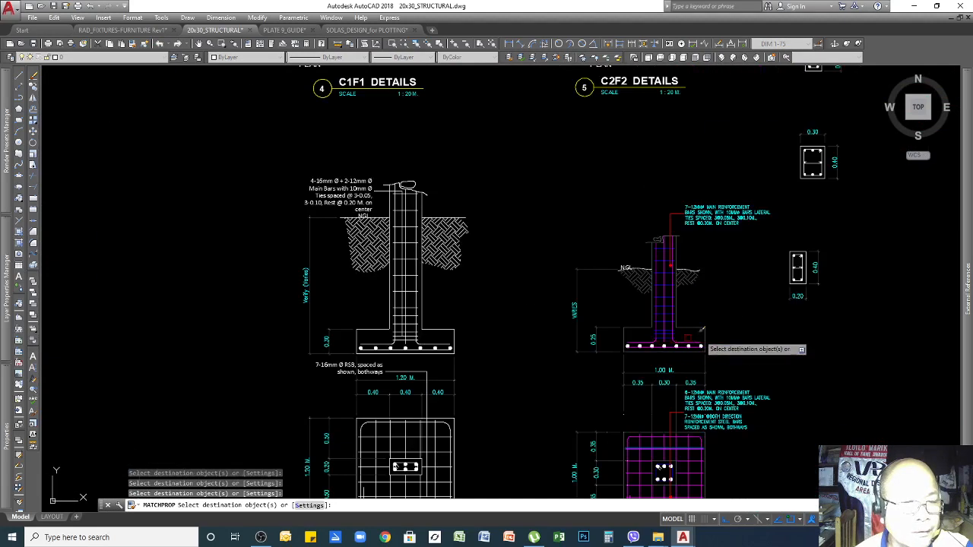
Match the natural ground lines on both sides of the column in the 1.00 m footing section to the thin grey linework
scroll(679, 280, "up", 4)
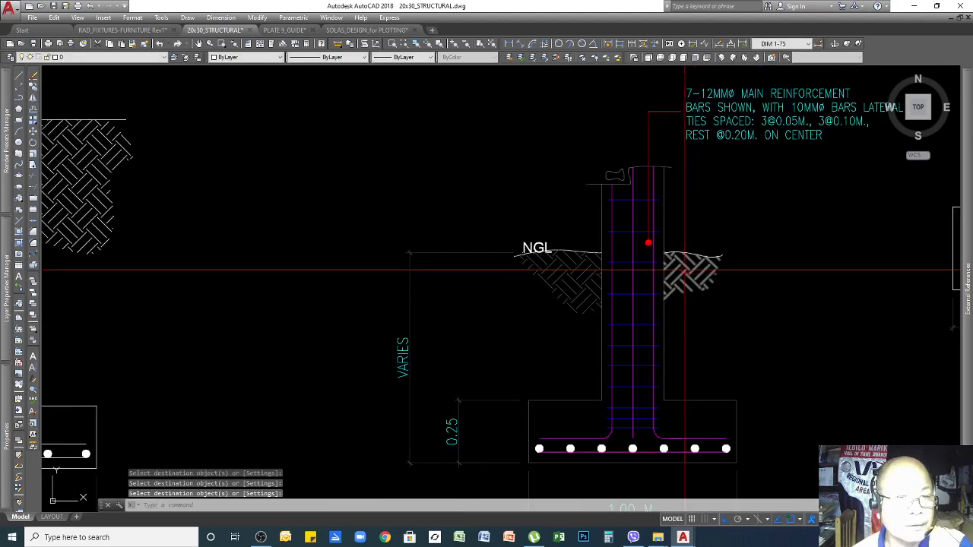
scroll(711, 247, "up", 6)
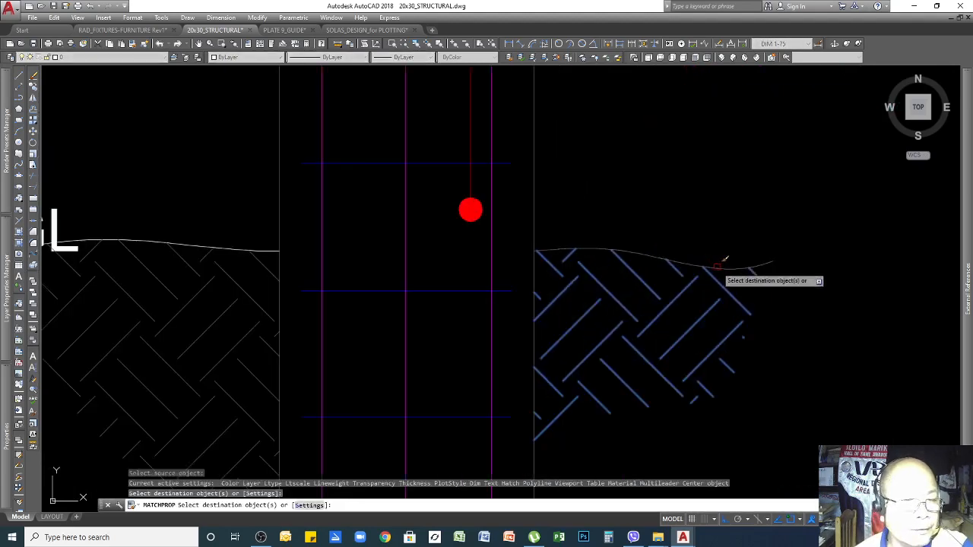
key("Return")
scroll(666, 218, "down", 10)
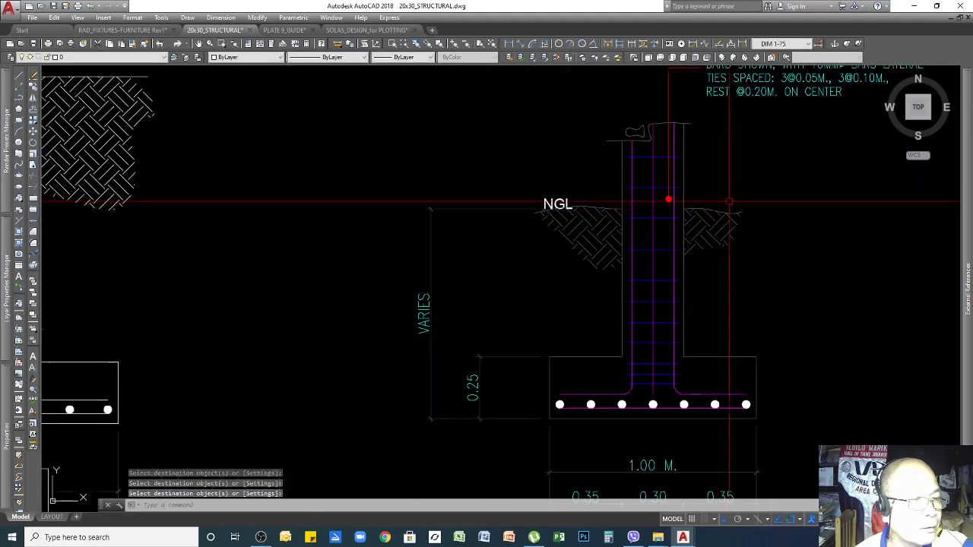
Examine the roof slope and level lines in Section Tru A-A and the Front Elevation
scroll(603, 270, "down", 5)
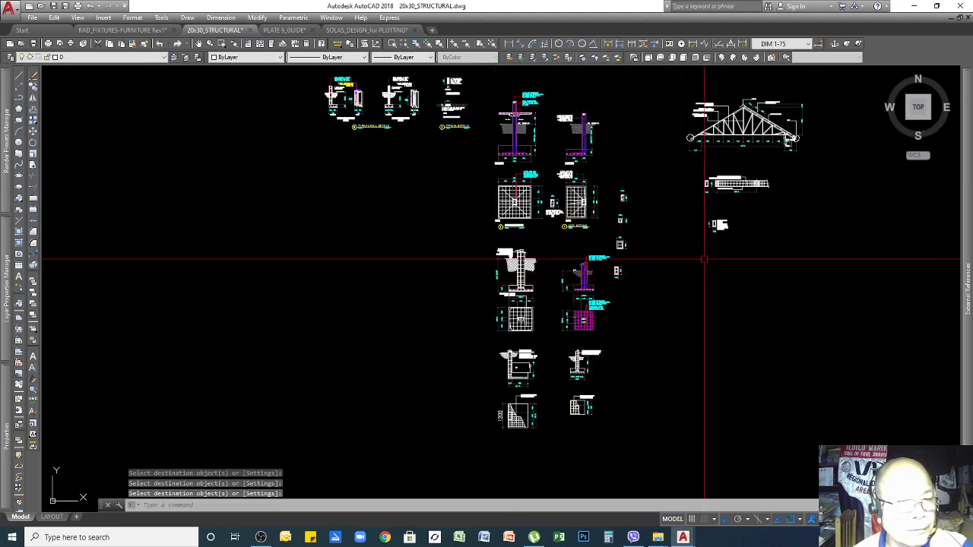
scroll(737, 144, "up", 6)
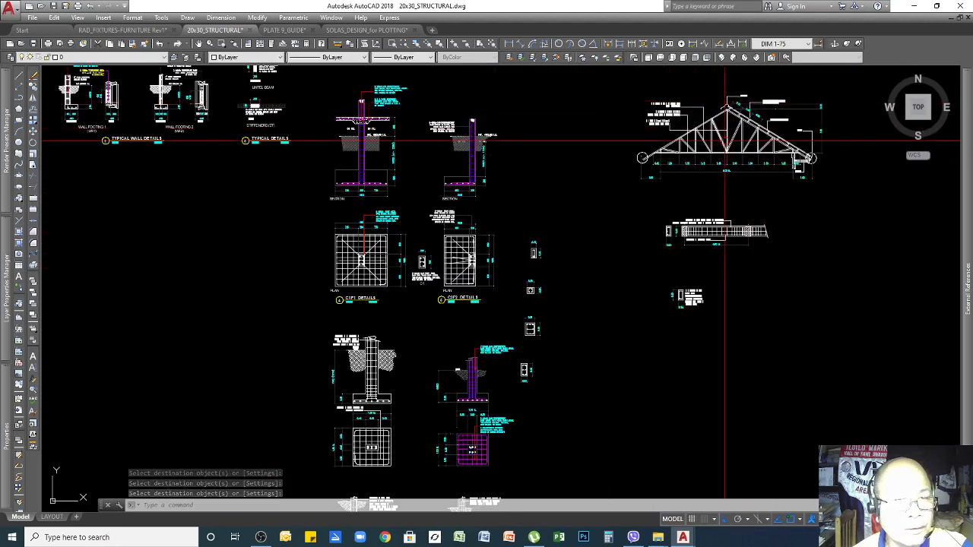
scroll(670, 228, "down", 7)
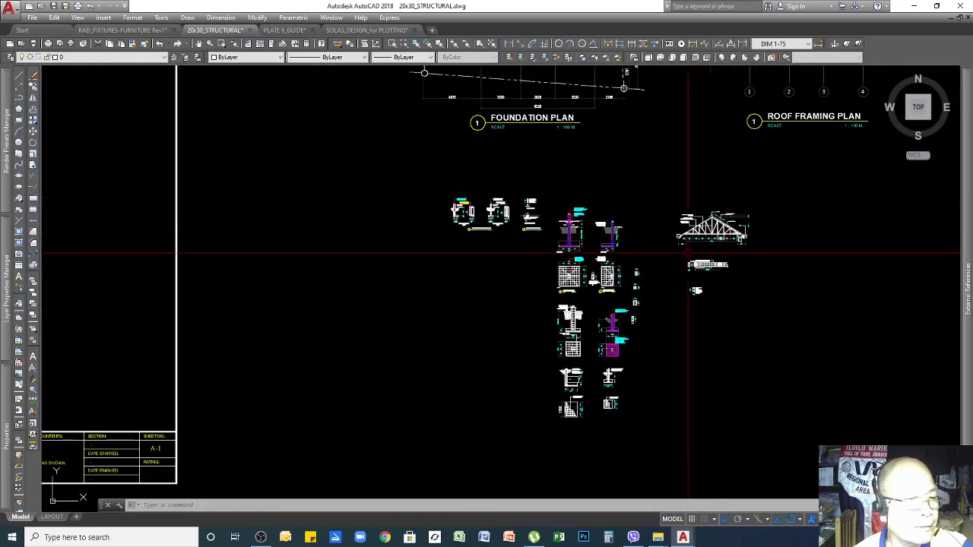
scroll(597, 256, "down", 3)
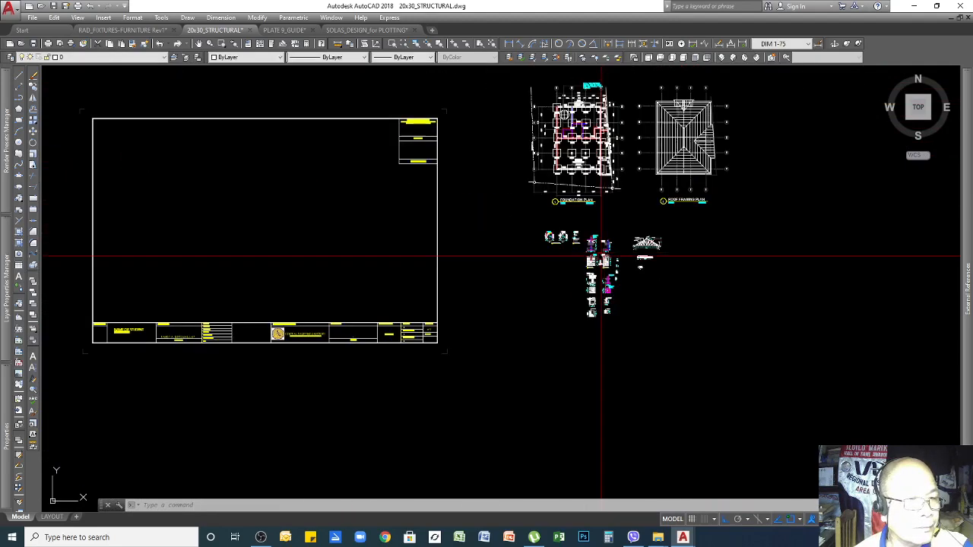
scroll(657, 285, "down", 3)
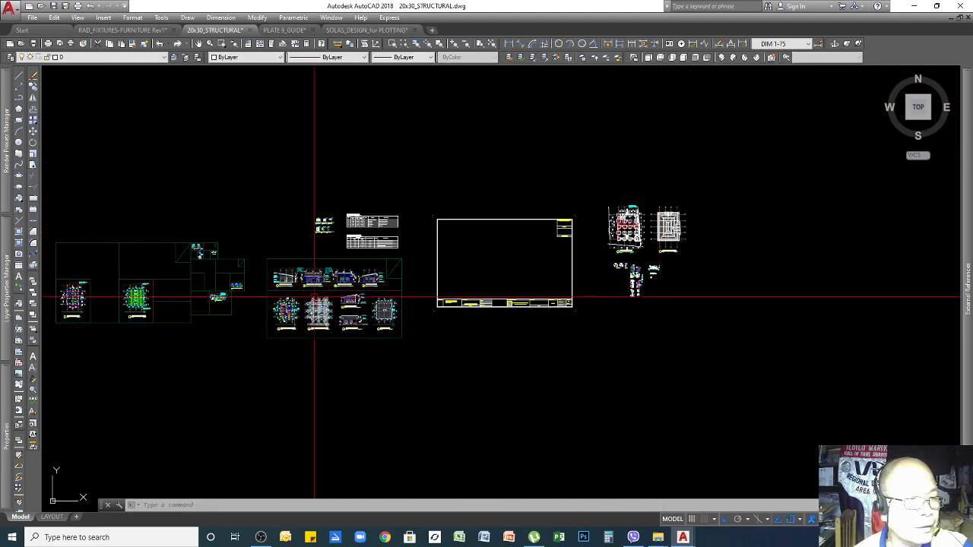
scroll(319, 304, "up", 10)
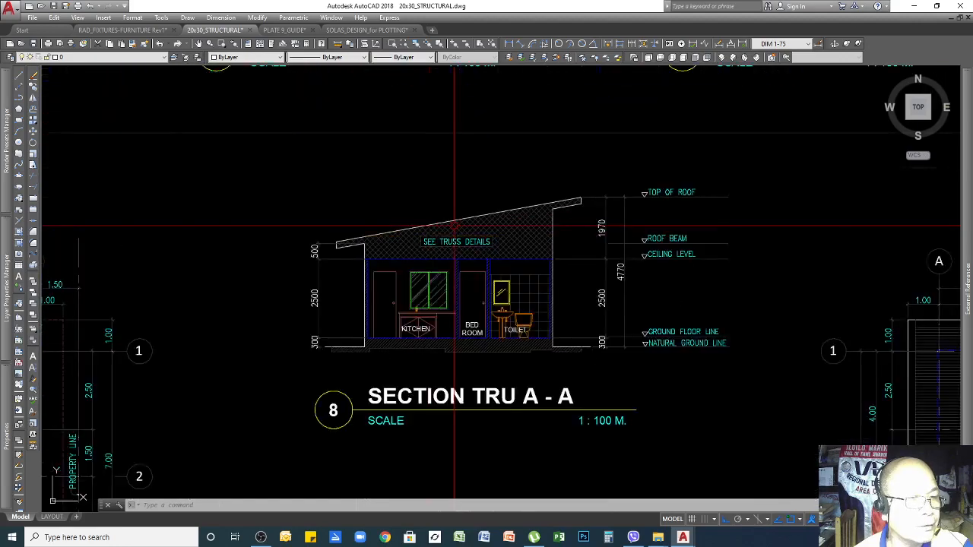
scroll(558, 327, "down", 3)
scroll(514, 292, "up", 3)
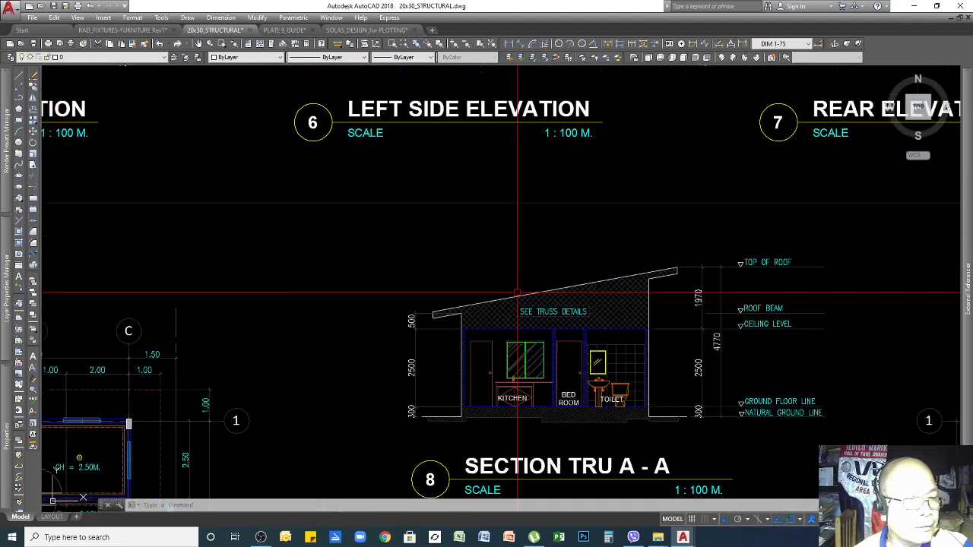
scroll(420, 322, "down", 5)
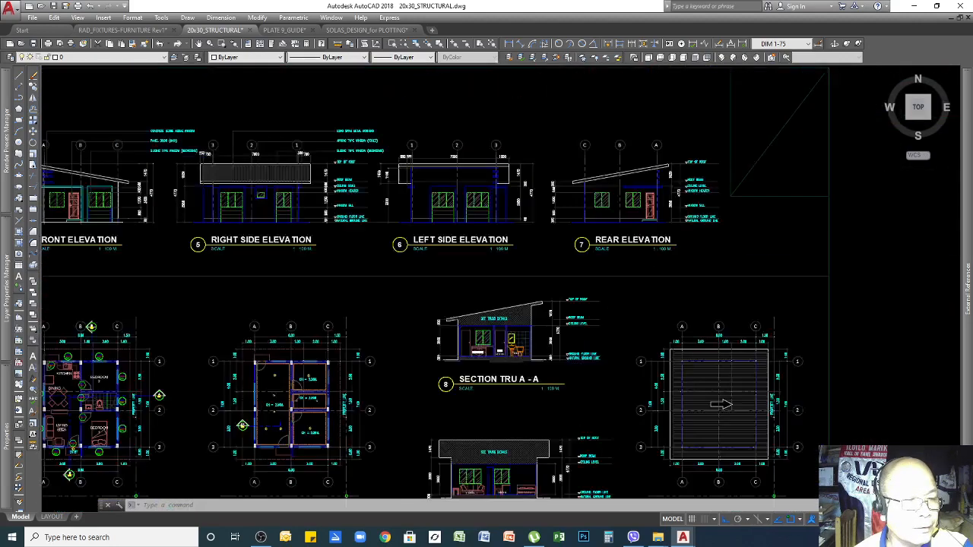
scroll(349, 224, "up", 8)
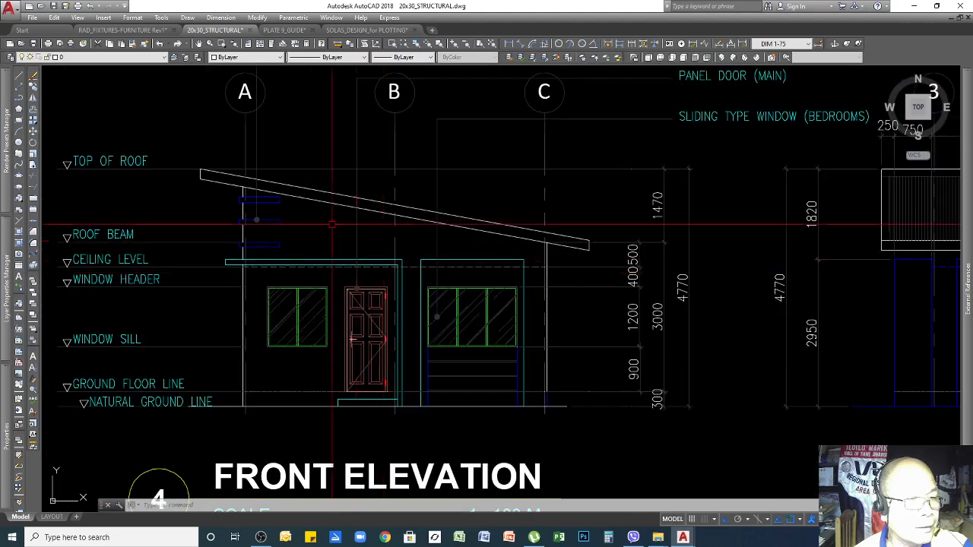
scroll(501, 248, "down", 10)
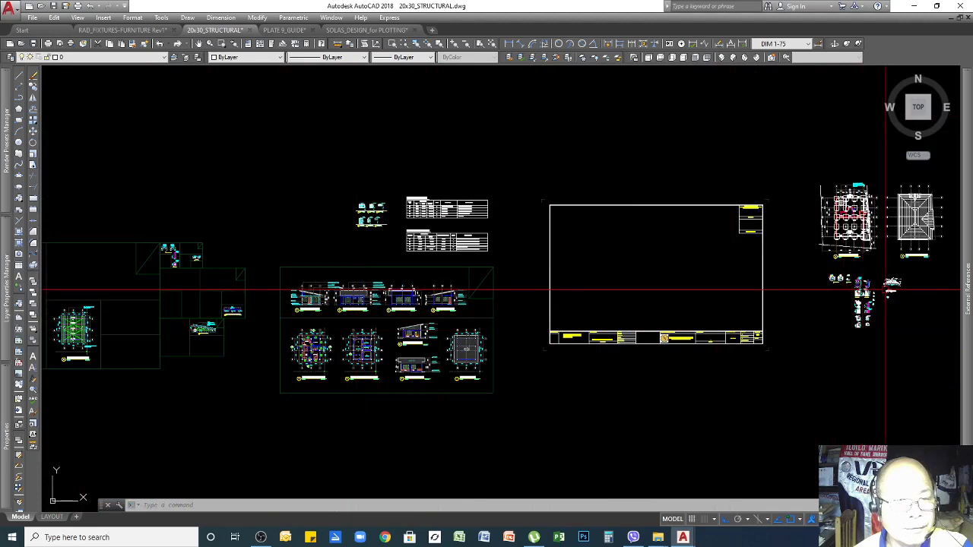
Examine the old gable truss detail and the Roof Framing Plan with its Truss 1 layout
scroll(920, 283, "up", 4)
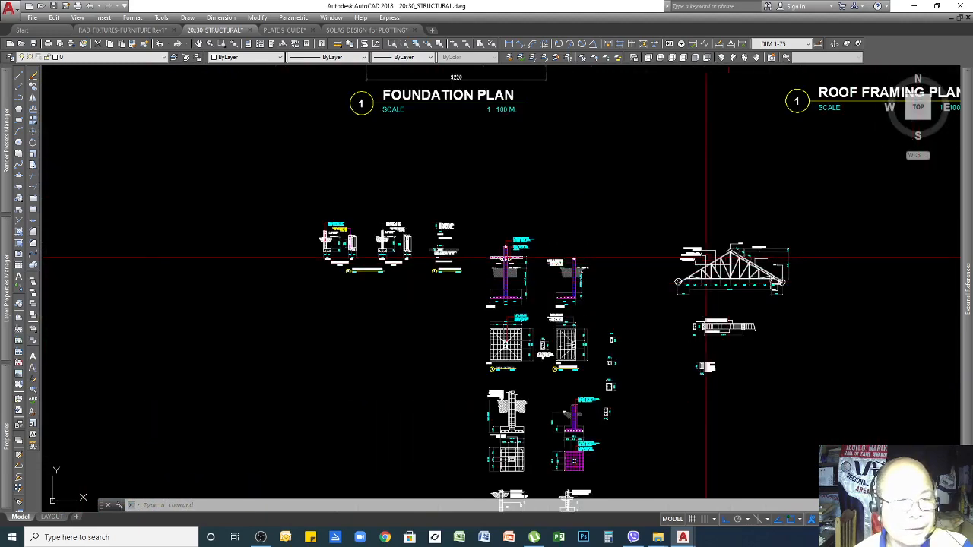
scroll(706, 258, "up", 2)
scroll(574, 273, "down", 1)
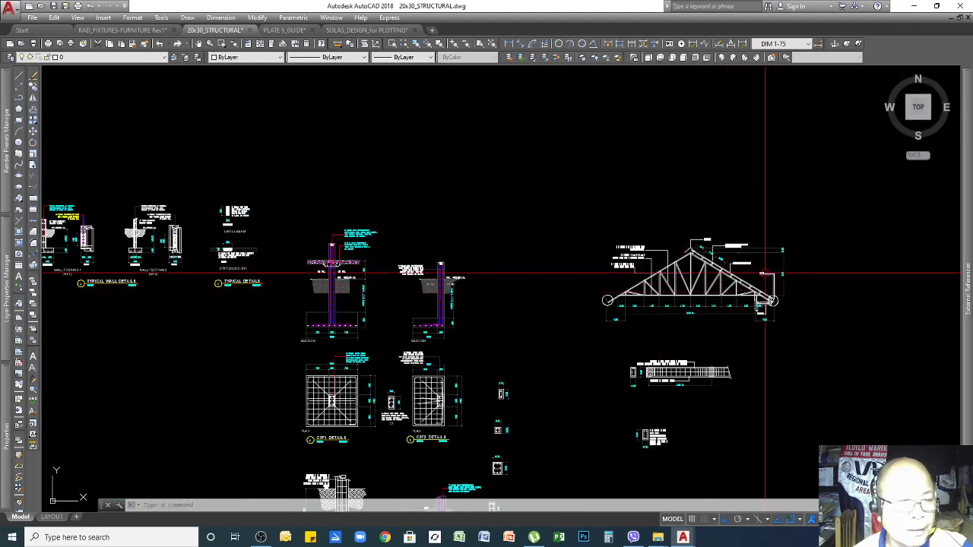
scroll(761, 272, "down", 5)
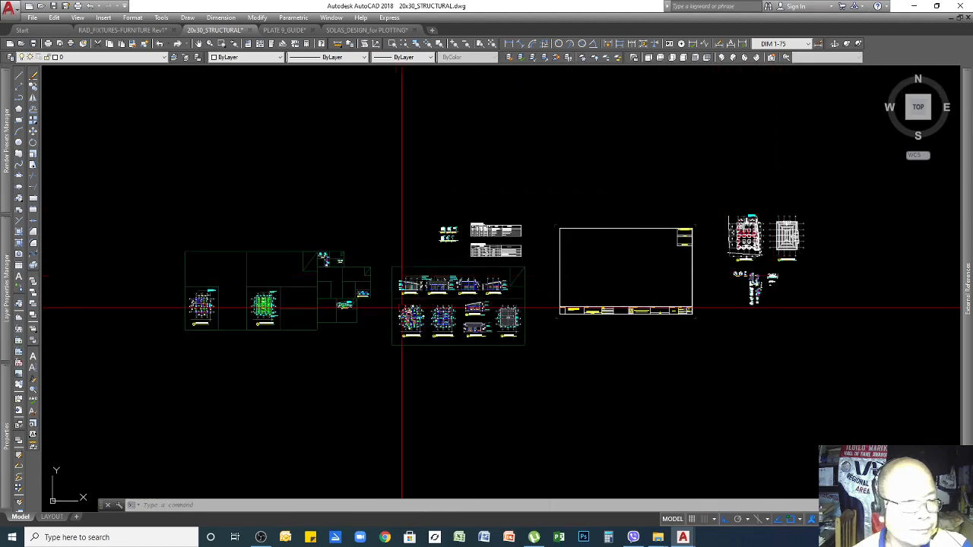
scroll(244, 307, "up", 10)
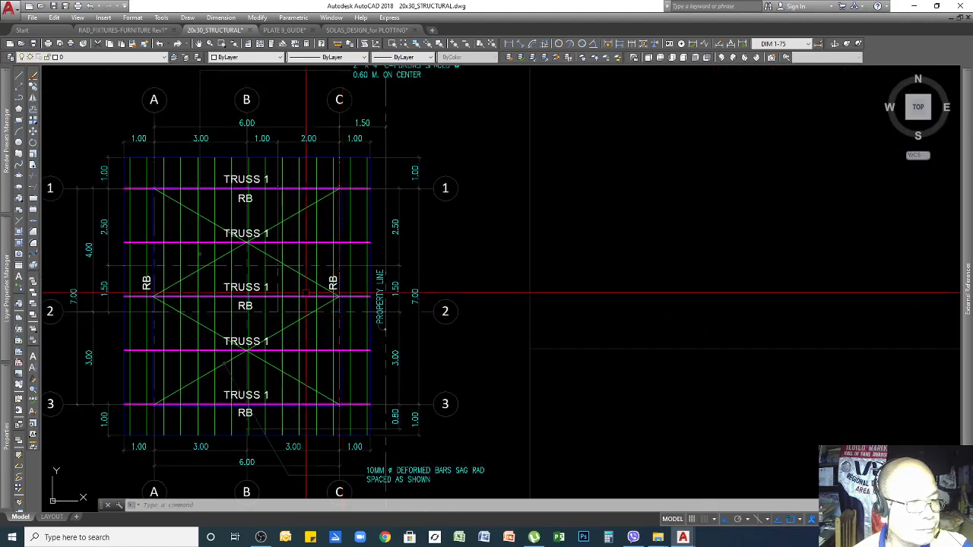
scroll(347, 304, "down", 5)
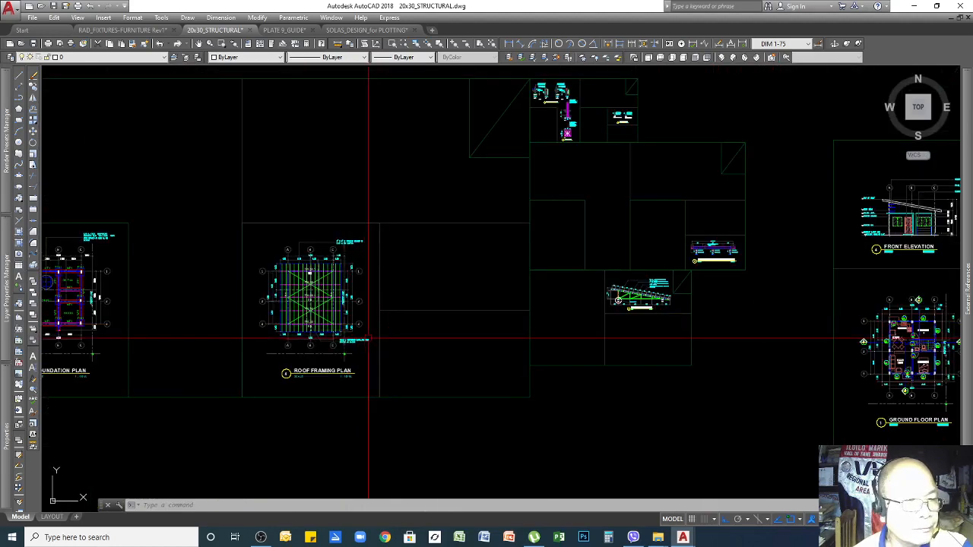
scroll(334, 319, "up", 6)
scroll(252, 308, "down", 6)
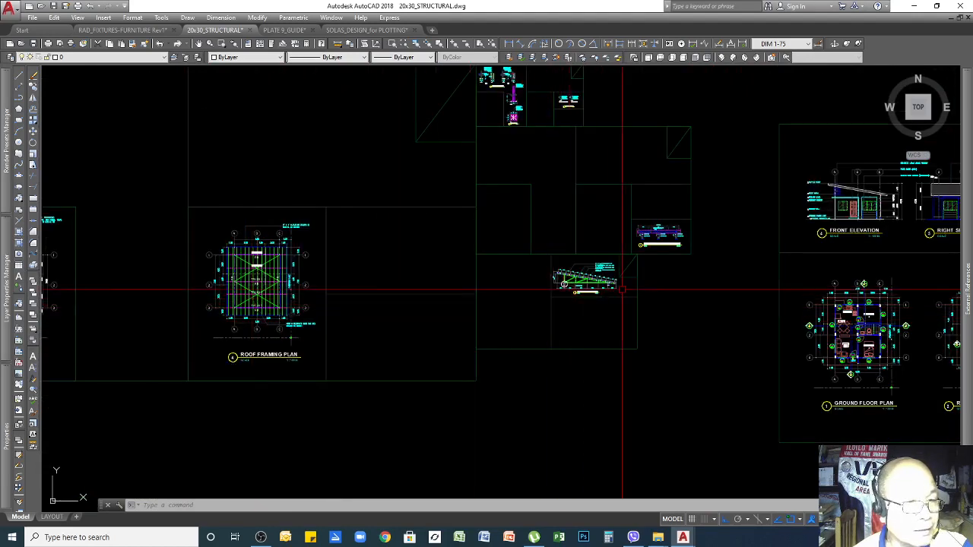
Examine the members, notes and dimensions of the Typical Truss 1 Details
scroll(608, 285, "up", 4)
scroll(583, 279, "down", 1)
scroll(563, 272, "up", 4)
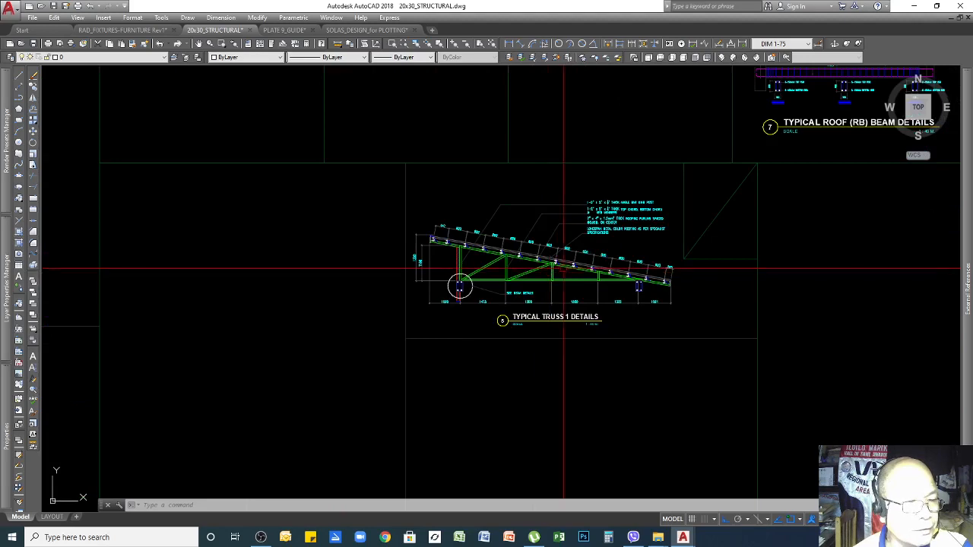
scroll(567, 270, "down", 2)
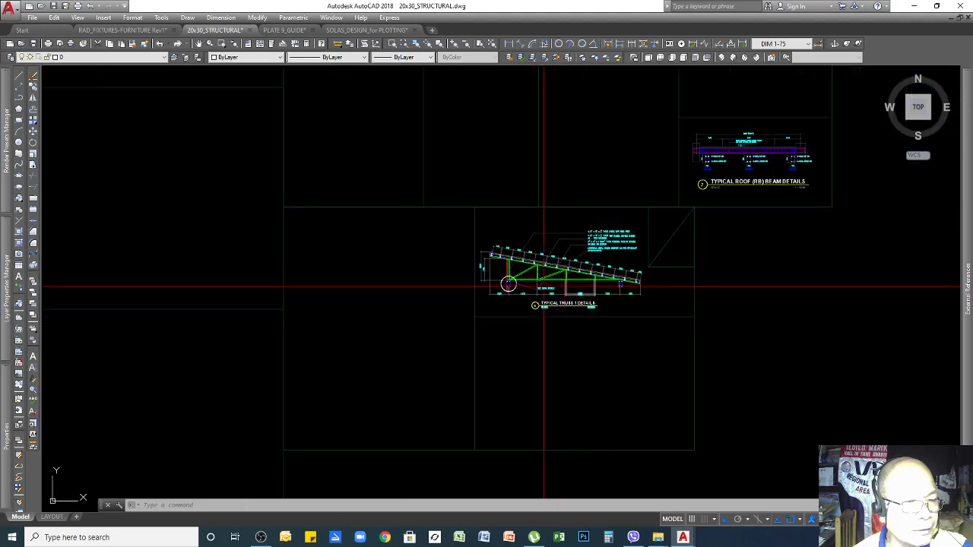
scroll(536, 272, "up", 4)
scroll(469, 281, "down", 4)
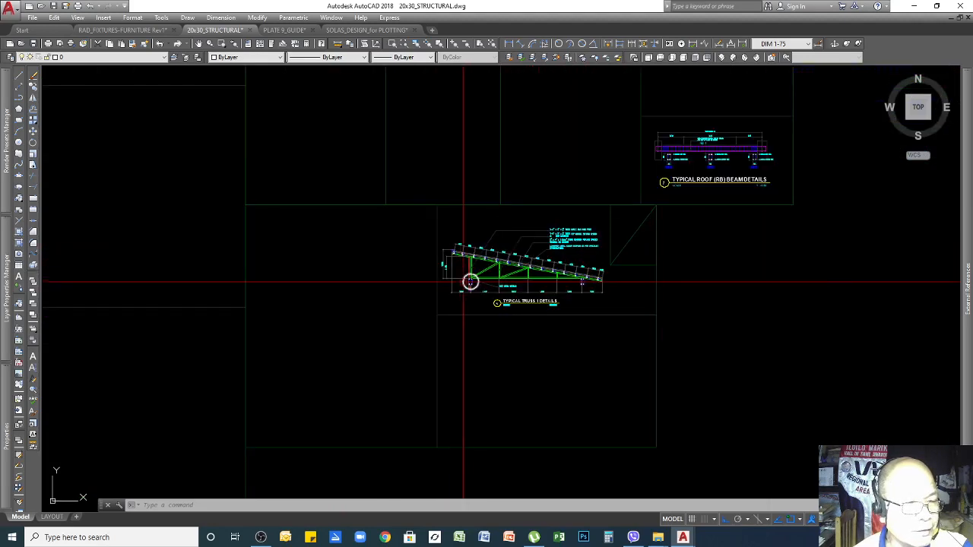
scroll(456, 224, "up", 4)
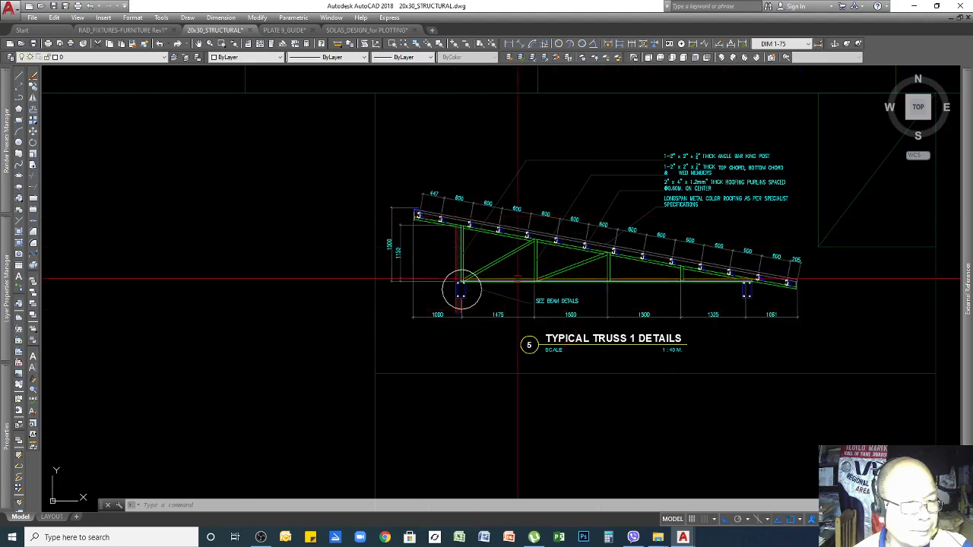
scroll(344, 326, "down", 1)
scroll(365, 319, "down", 5)
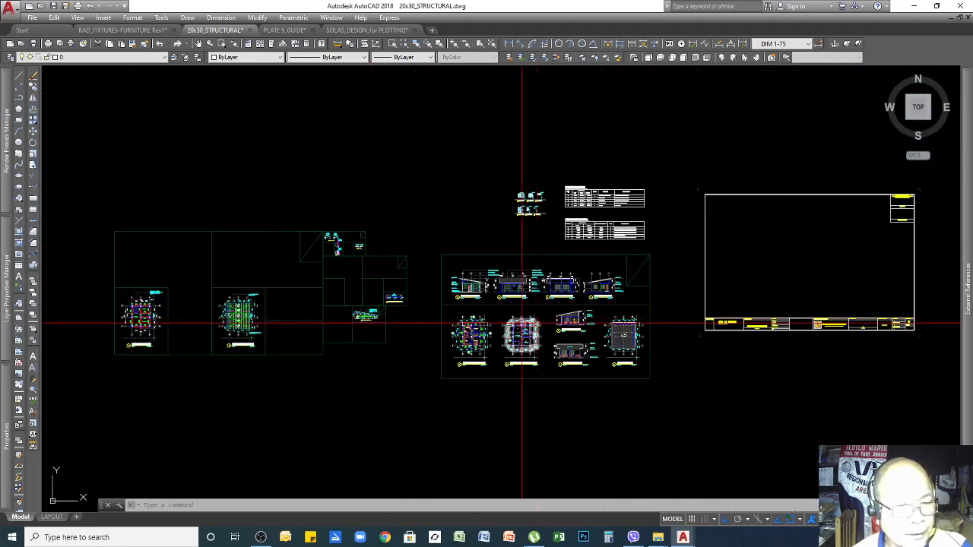
Draw a line closing the open lower end of the top chord inside the left eave circle of the gable truss
scroll(786, 286, "down", 1)
scroll(850, 287, "up", 4)
scroll(851, 287, "up", 8)
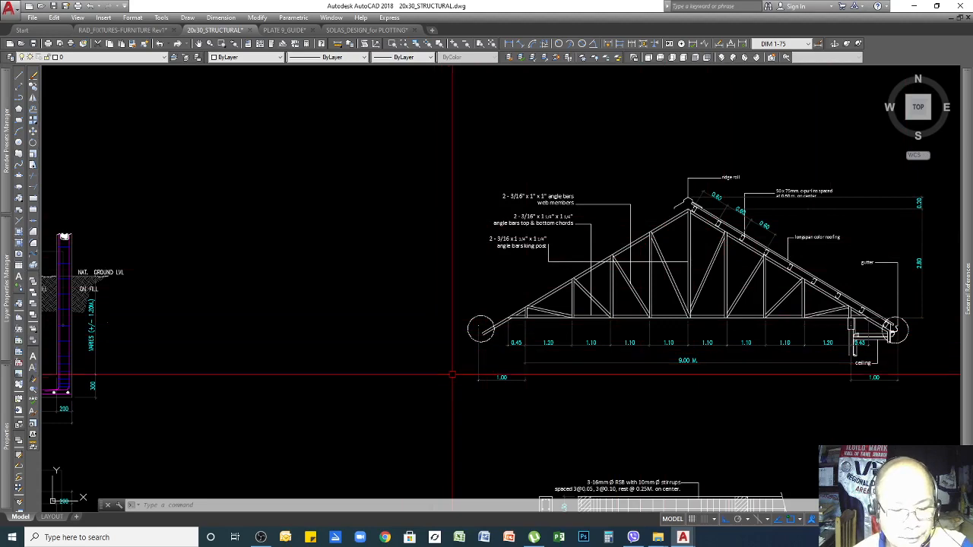
scroll(477, 343, "up", 4)
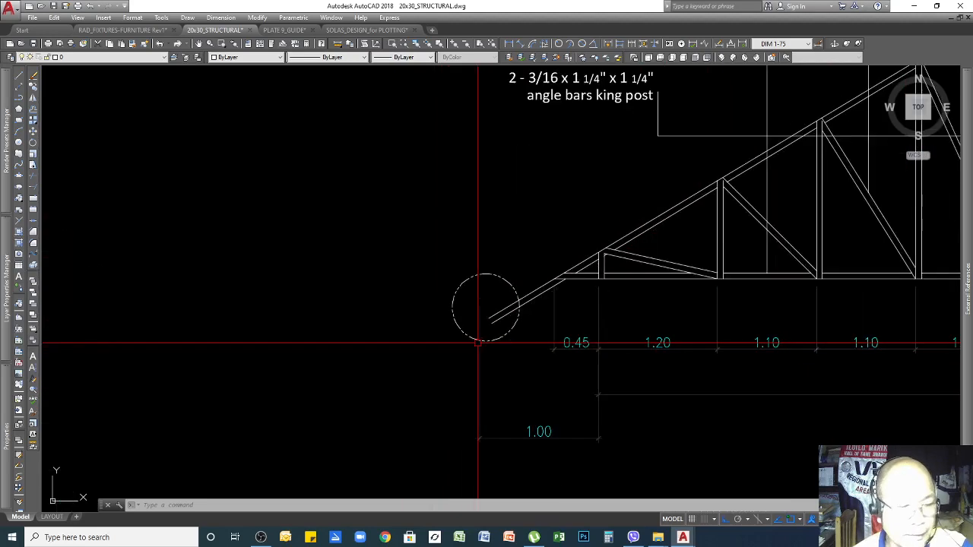
type("l")
key("Return")
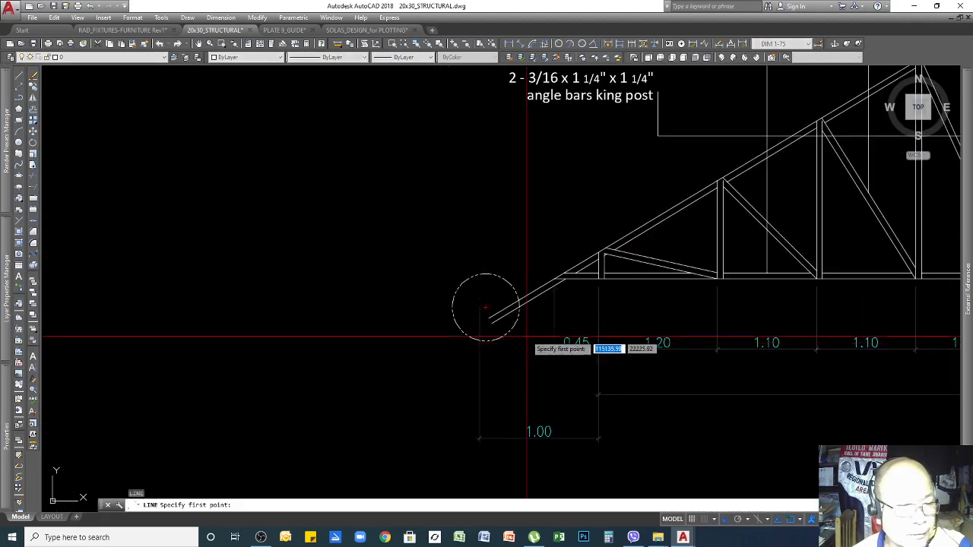
scroll(524, 333, "up", 4)
left_click(412, 310)
left_click(413, 297)
key("Return")
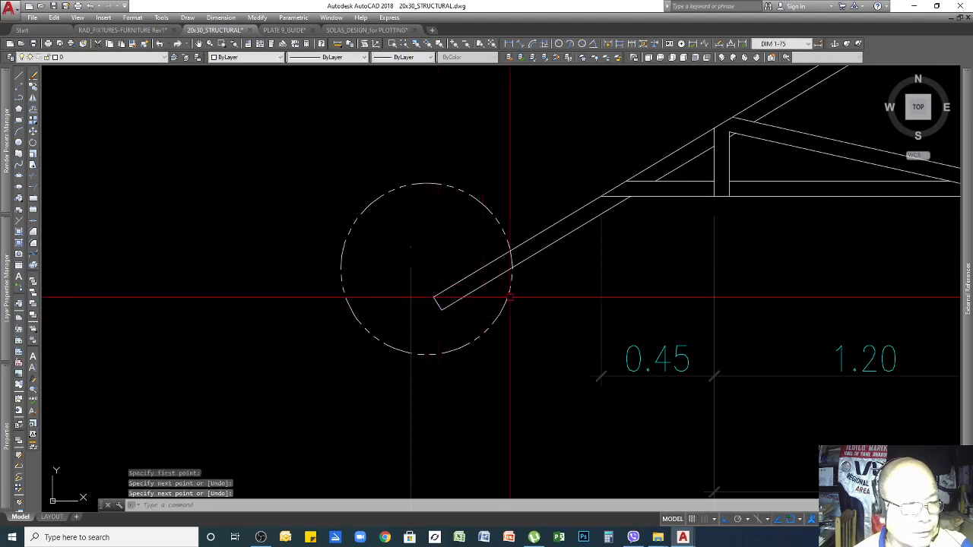
Set the colour of the third vertical web member from the truss's left support to Green
scroll(471, 291, "down", 8)
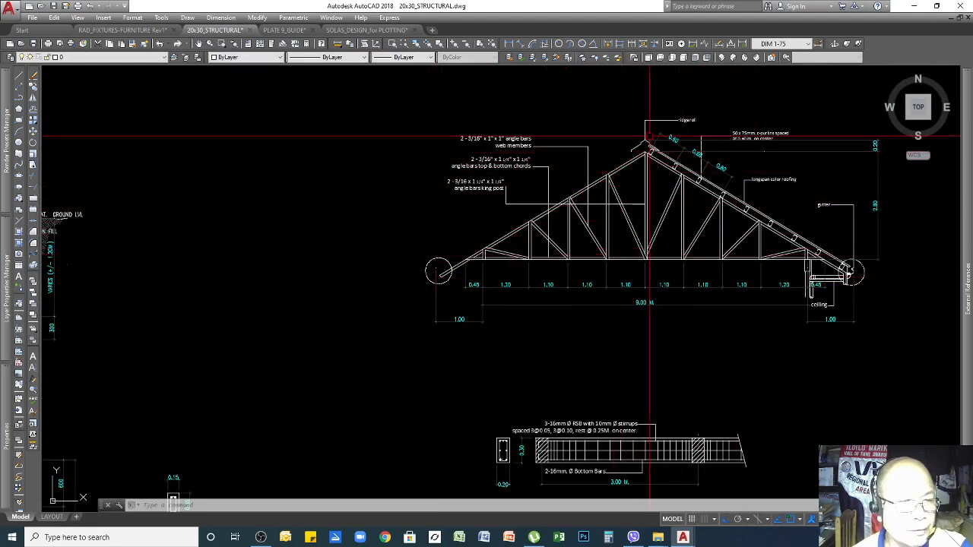
scroll(848, 272, "up", 5)
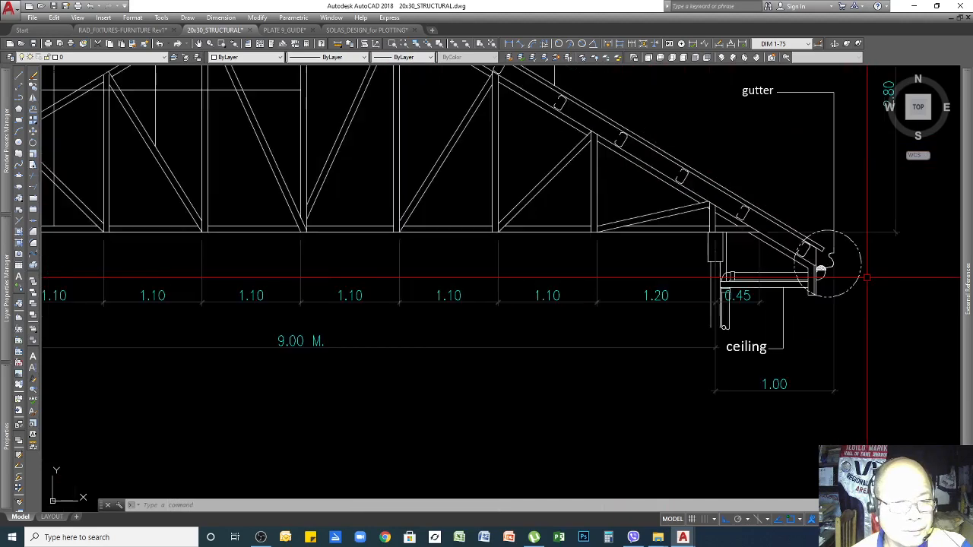
scroll(832, 278, "down", 5)
scroll(549, 228, "up", 4)
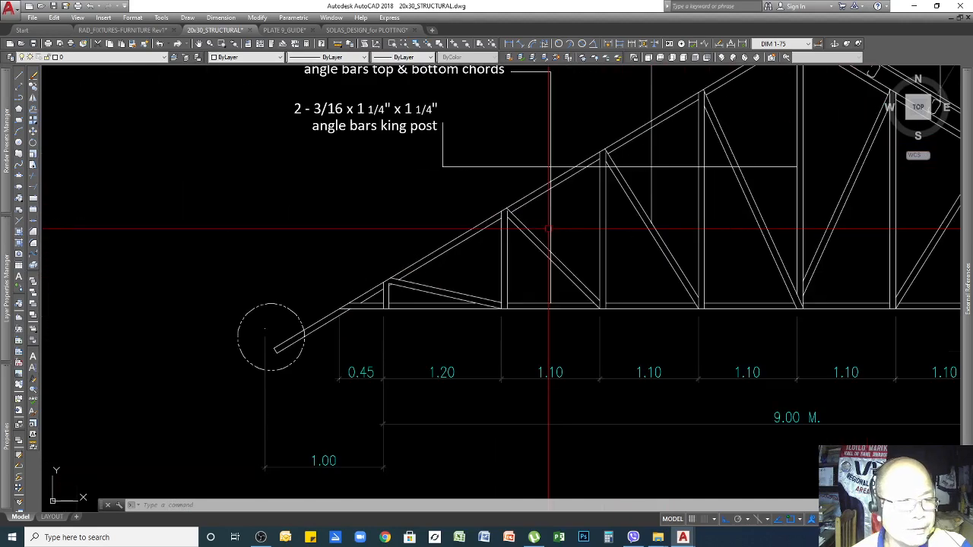
left_click(602, 235)
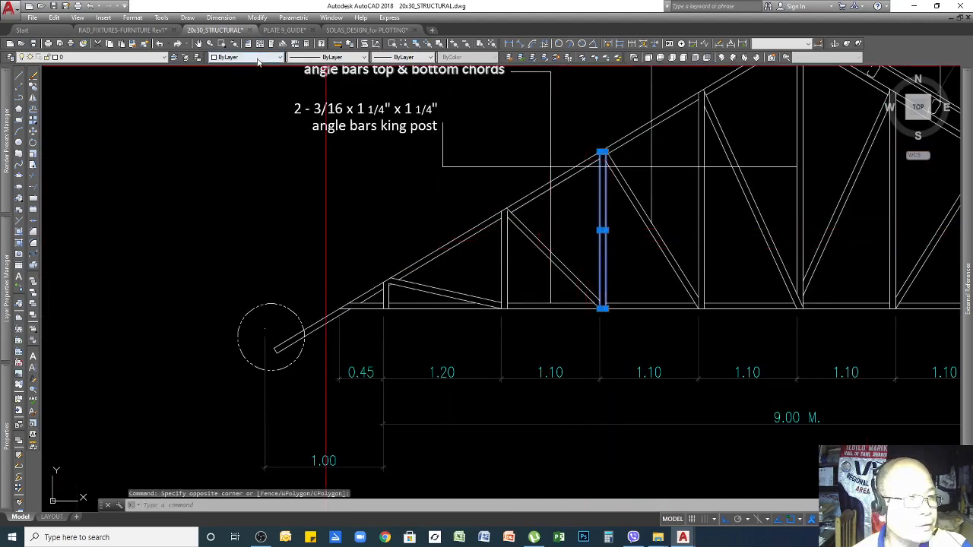
left_click(258, 59)
left_click(242, 101)
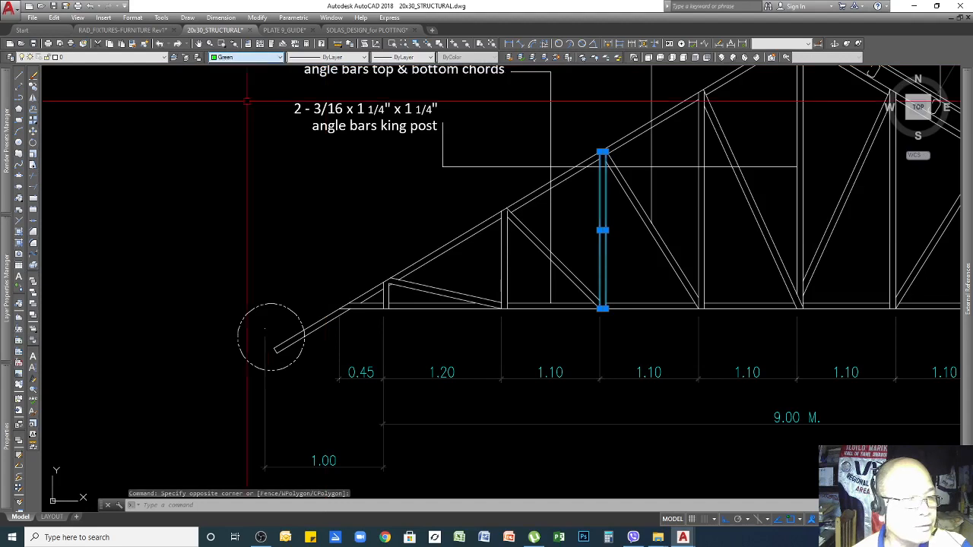
key("Escape")
key("Escape")
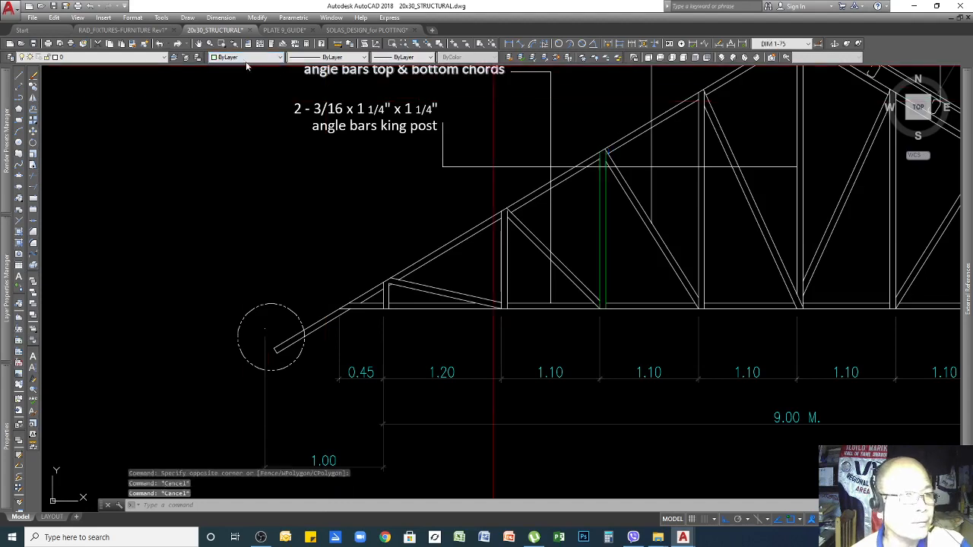
Match the king post, the web members beside it and the adjoining bottom chord lines to the green vertical member
left_click(132, 43)
left_click(605, 240)
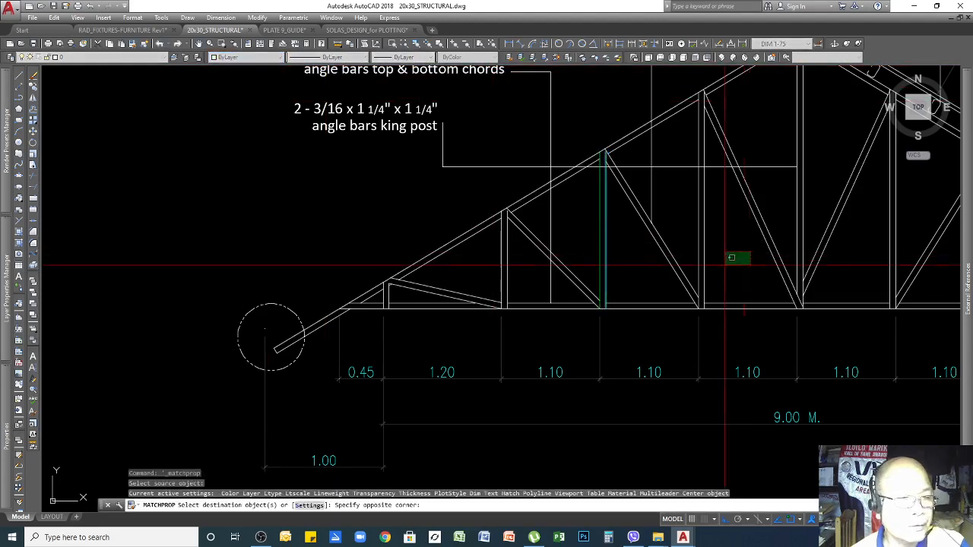
left_click(660, 275)
left_click(861, 257)
left_click(773, 279)
left_click(768, 291)
left_click(729, 318)
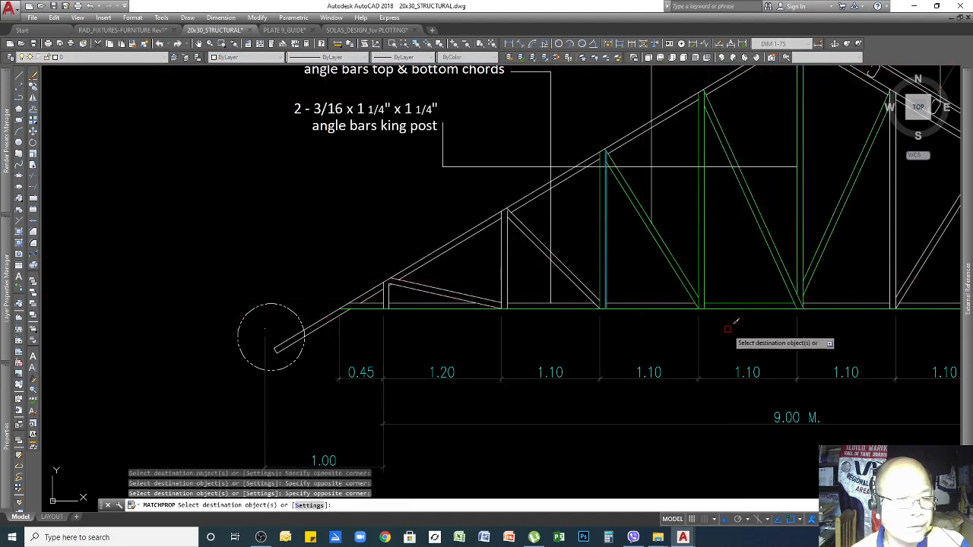
Match the remaining left-side web members, the bottom and top chords and the closed eave end to the green member
left_click(586, 255)
left_click(564, 306)
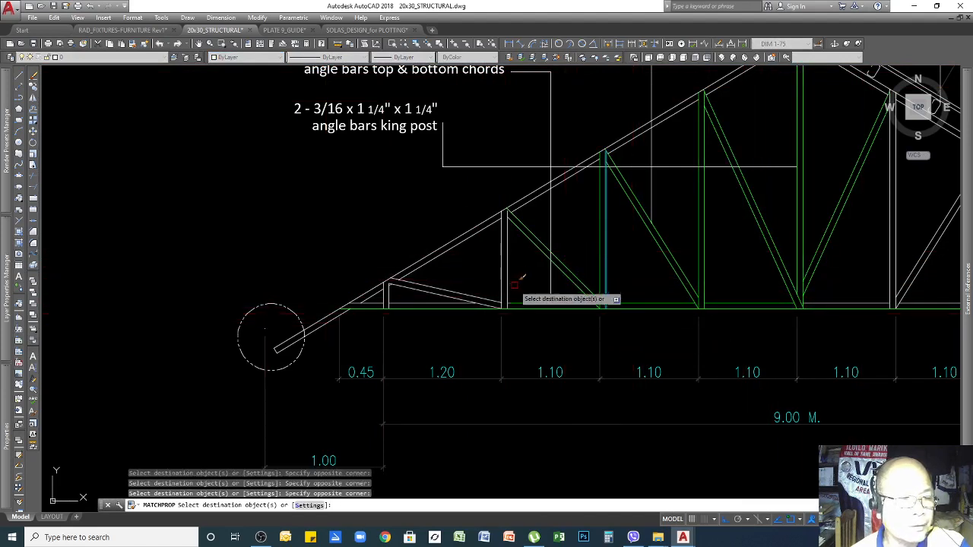
left_click(521, 268)
left_click(434, 298)
left_click(427, 231)
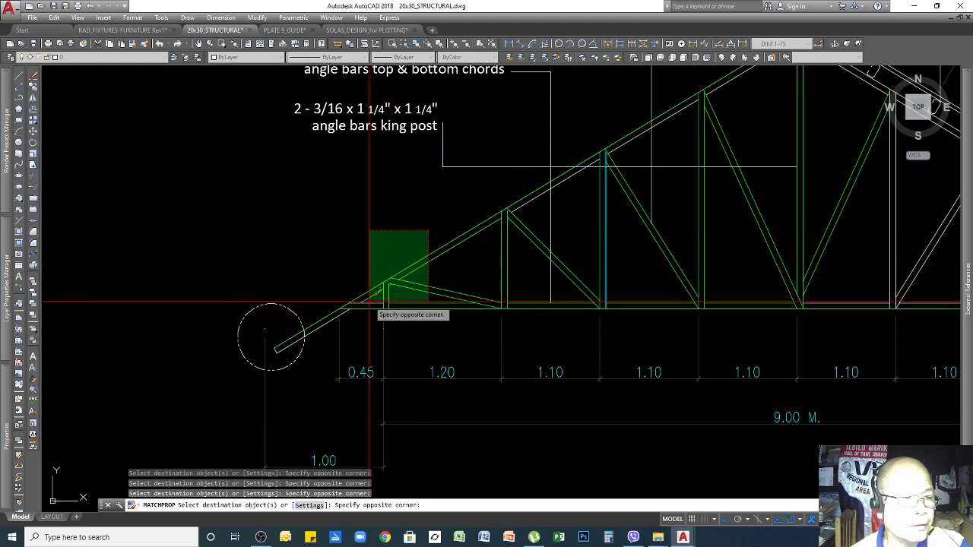
left_click(370, 297)
left_click(357, 254)
left_click(348, 308)
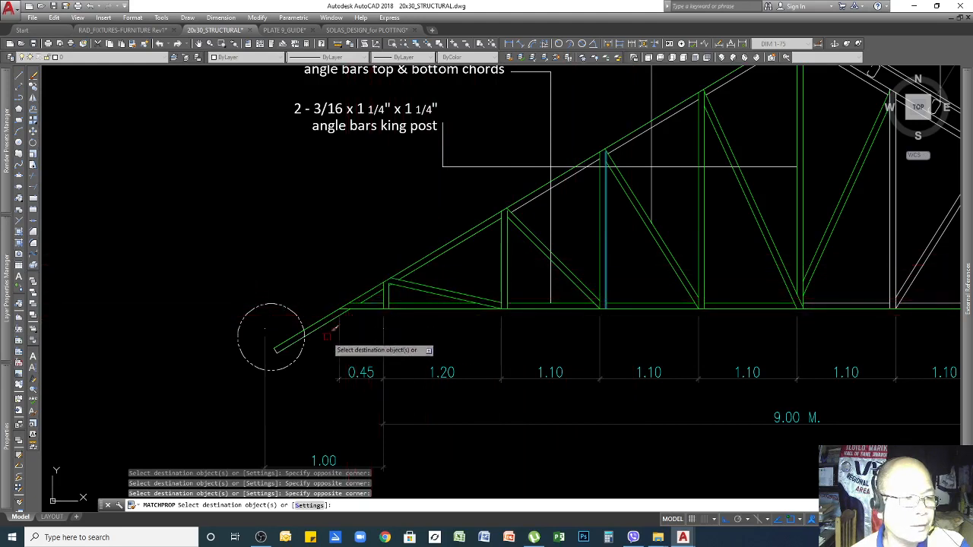
left_click(272, 337)
left_click(292, 360)
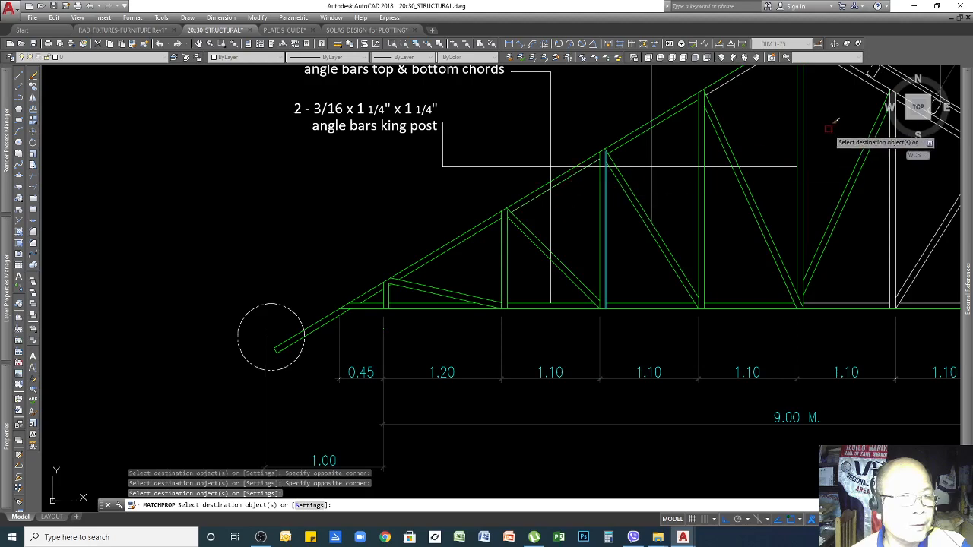
Match the verticals, diagonals, bottom chord and top chord lines in the right half of the truss to green
left_click(908, 212)
left_click(863, 214)
scroll(506, 223, "down", 3)
scroll(677, 240, "up", 3)
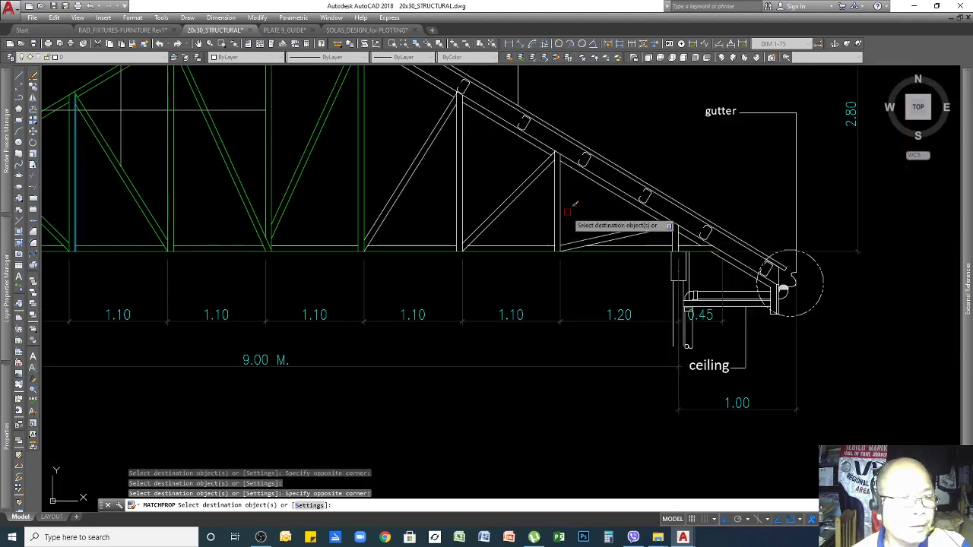
left_click(401, 187)
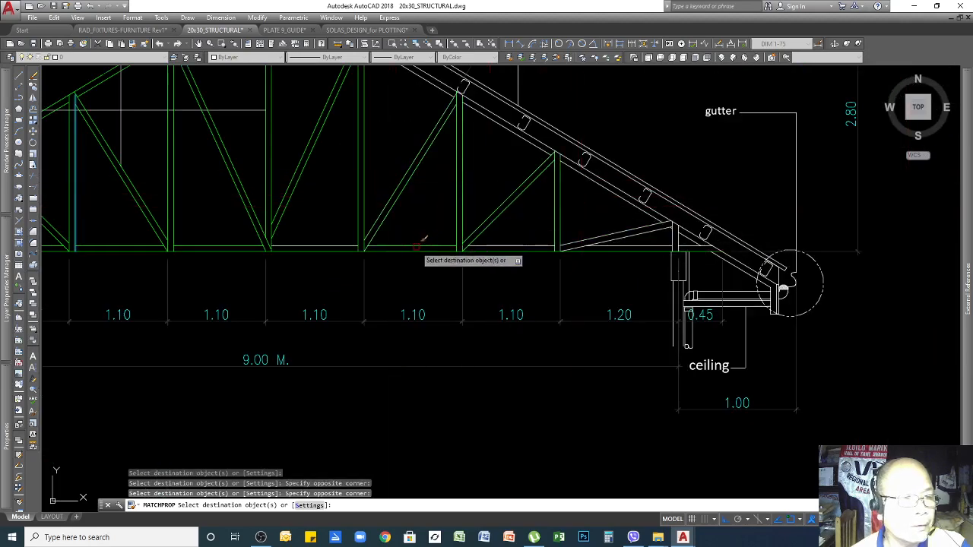
left_click(339, 241)
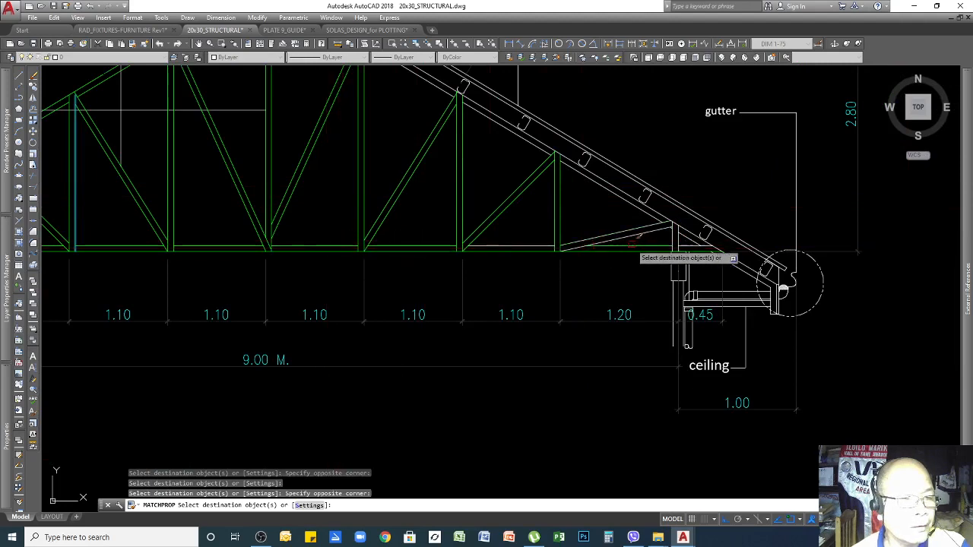
left_click(596, 227)
left_click(504, 243)
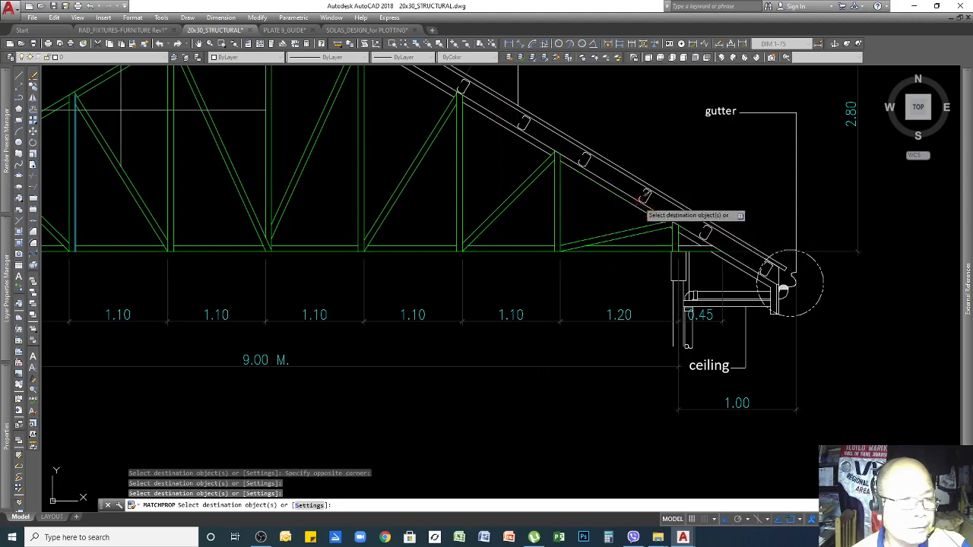
left_click(616, 184)
left_click(573, 206)
key("Return")
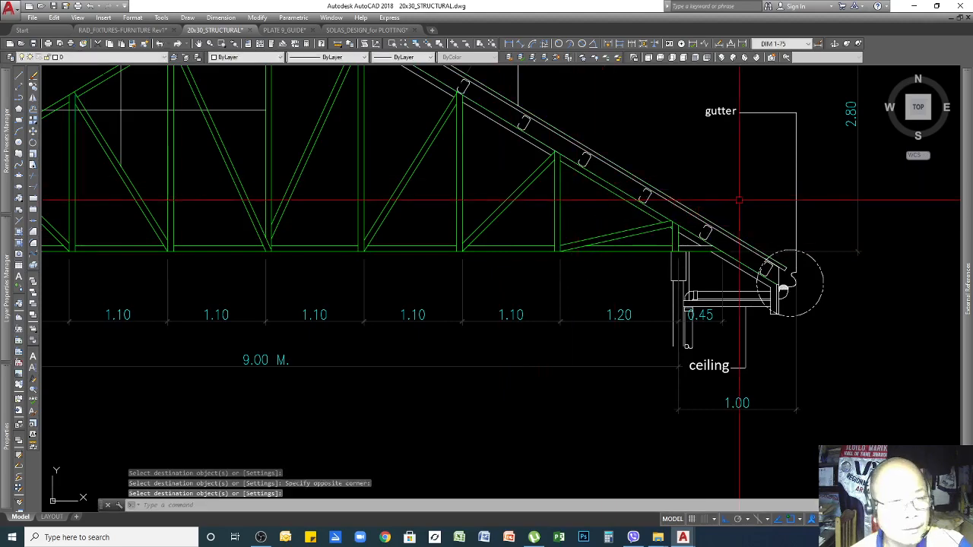
Set the colour of the outer roofing line along the truss's right slope to Color 8
scroll(669, 204, "up", 4)
scroll(669, 203, "down", 5)
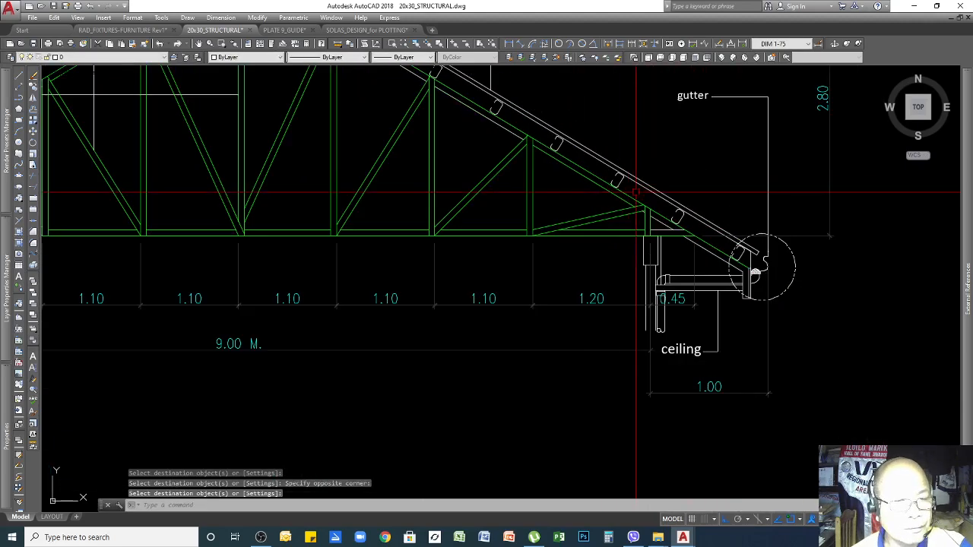
scroll(675, 196, "up", 3)
key("Return")
left_click(652, 192)
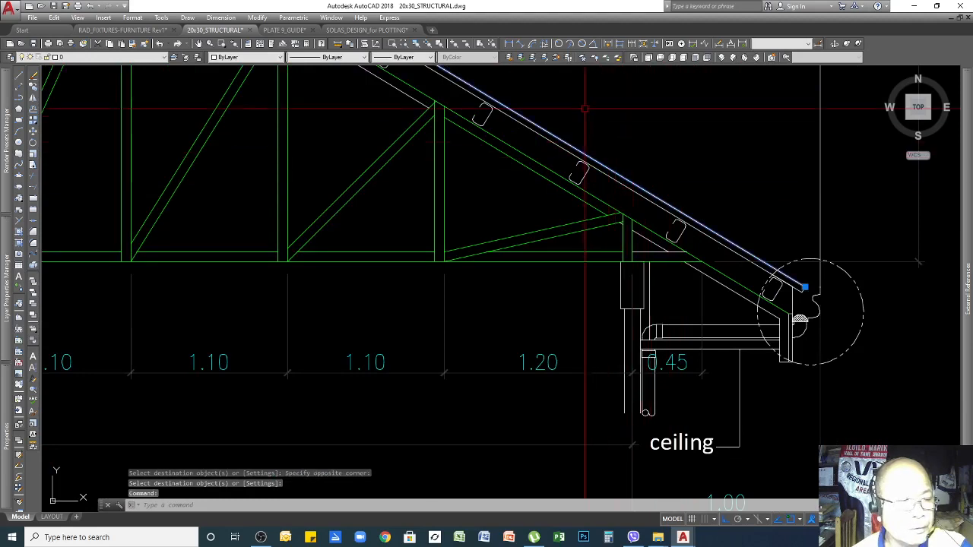
left_click(243, 57)
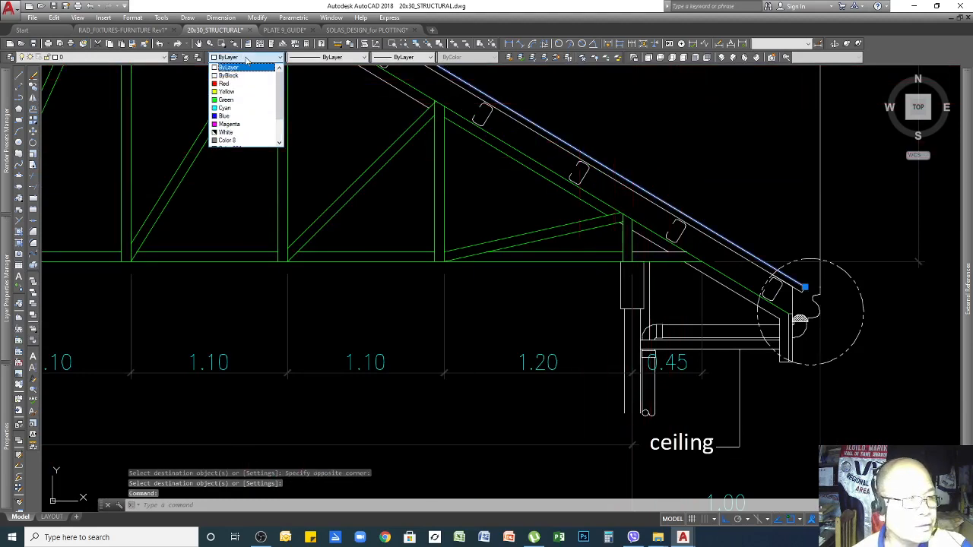
scroll(257, 110, "down", 1)
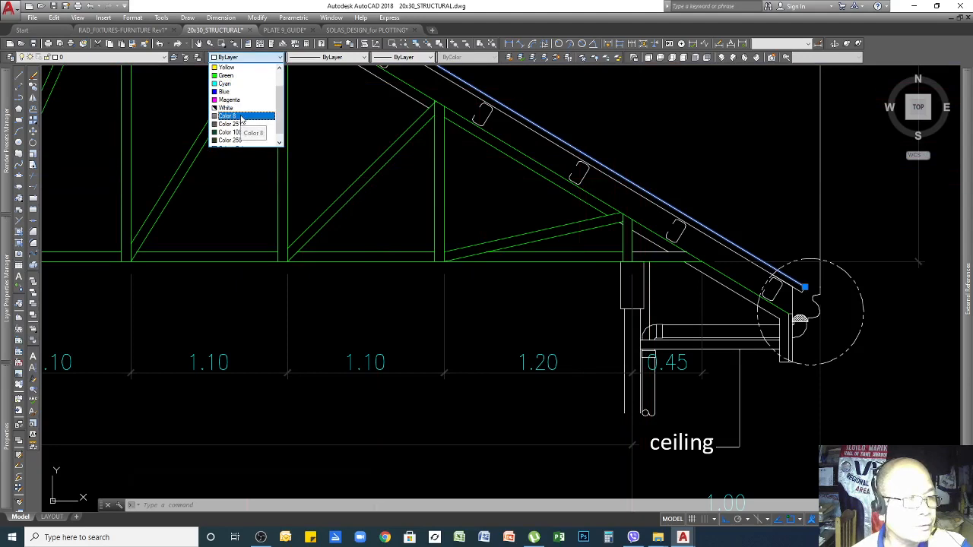
left_click(242, 117)
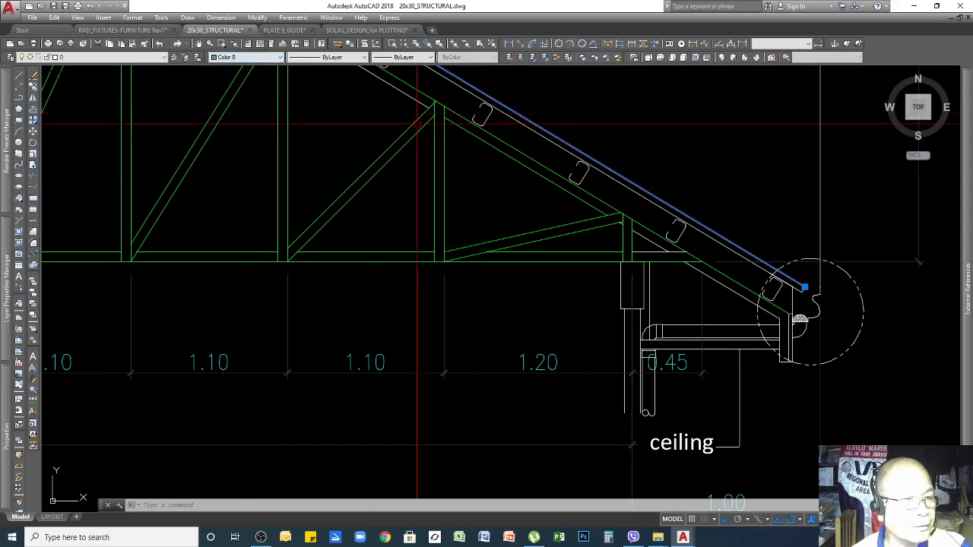
key("Escape")
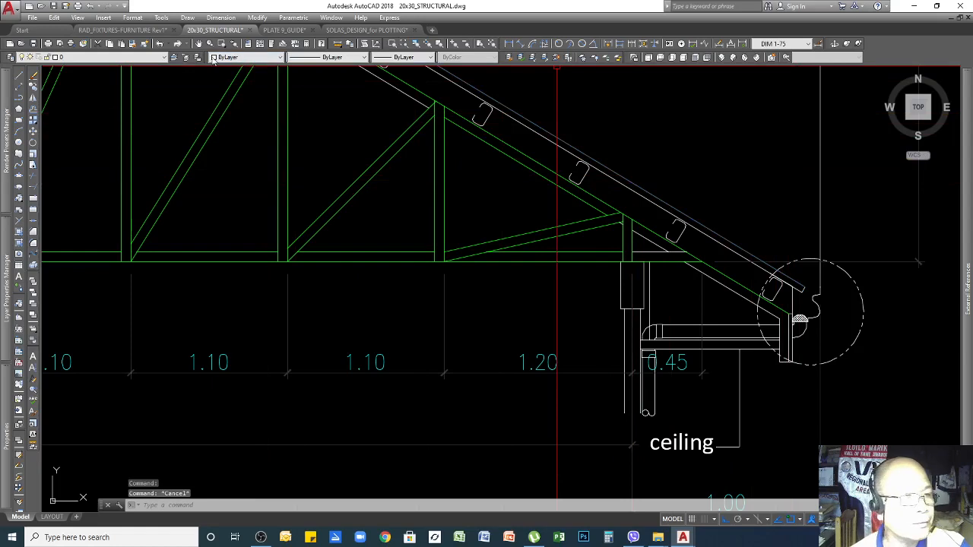
Match the inner roofing line and the roofing's end line at the gutter to the Color 8 outer line
left_click(130, 44)
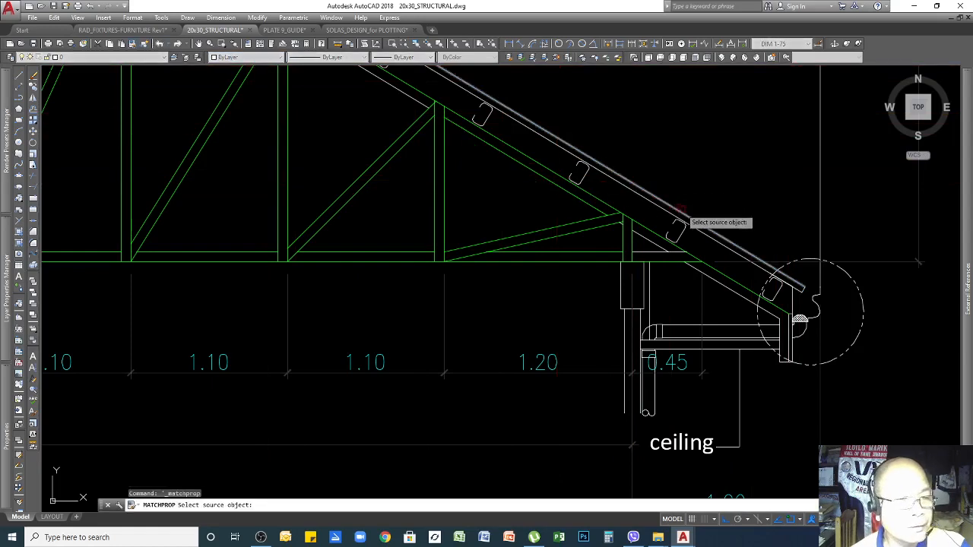
left_click(658, 213)
scroll(795, 300, "up", 3)
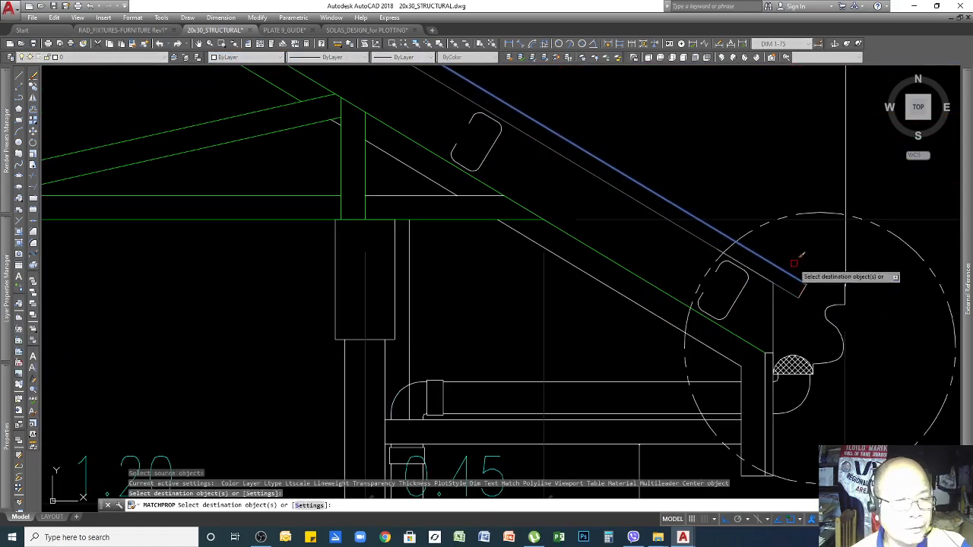
left_click(795, 274)
left_click(858, 302)
key("Return")
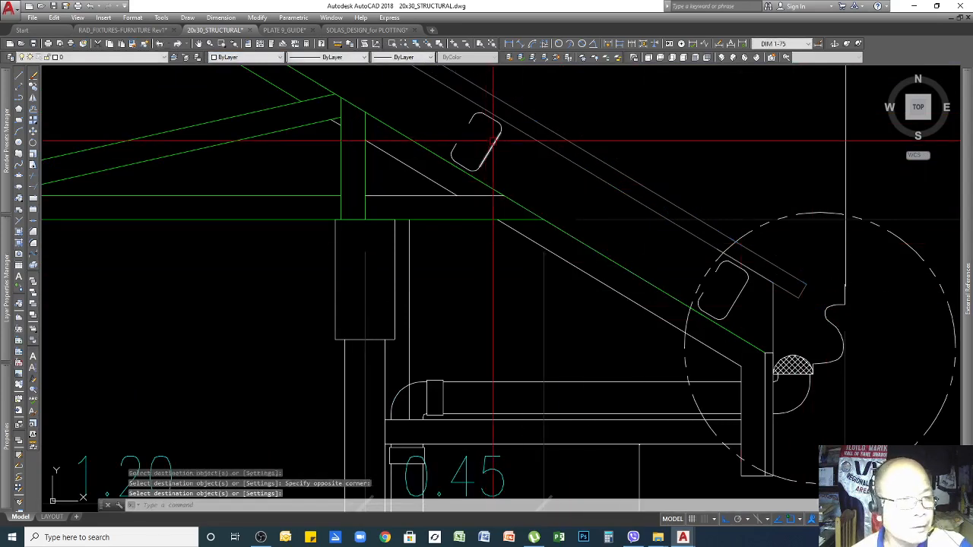
Set the straight edge of the C-purlin above the right support to Blue and match the purlin's remaining lines to it
left_click(486, 153)
left_click(244, 57)
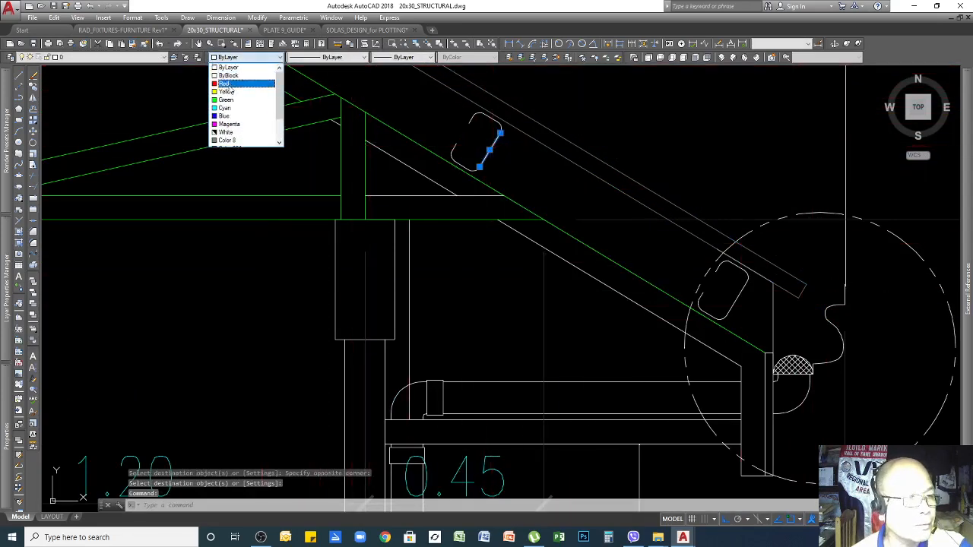
left_click(232, 115)
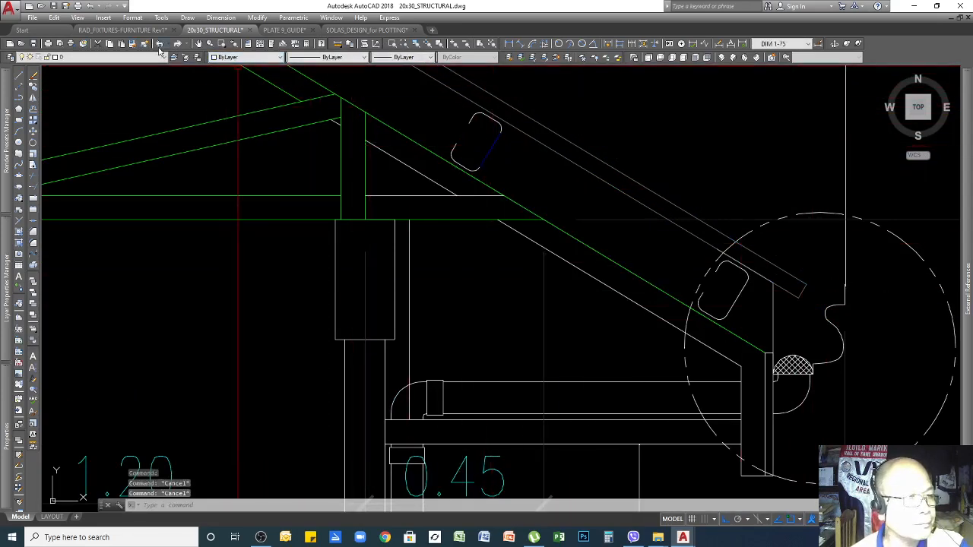
left_click(133, 44)
left_click(489, 147)
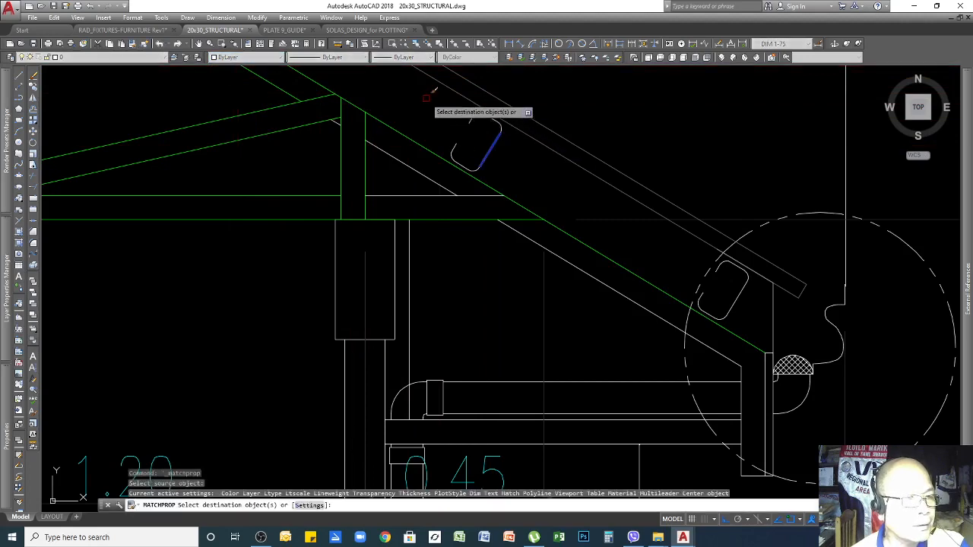
left_click(418, 86)
left_click(556, 183)
scroll(741, 198, "down", 3)
key("Return")
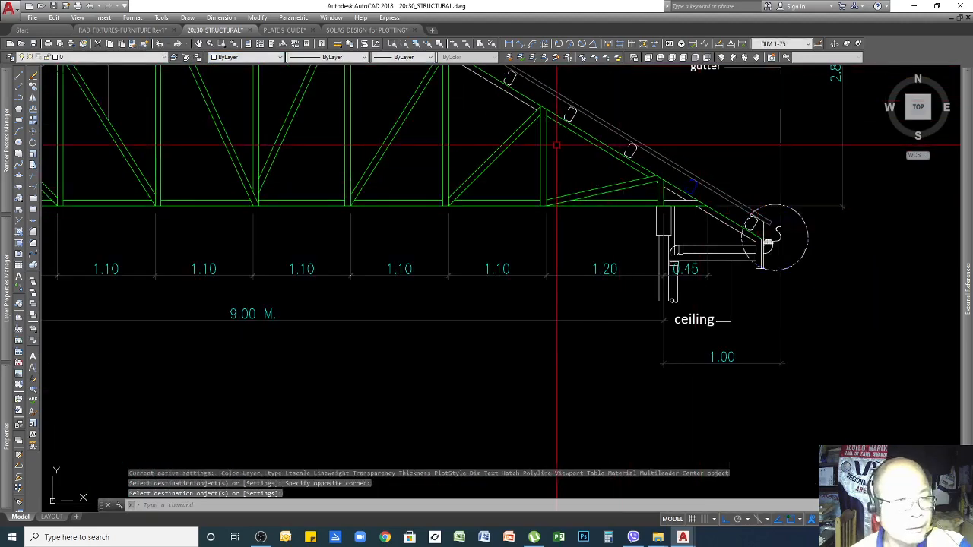
scroll(553, 144, "up", 2)
key("Return")
left_click(456, 171)
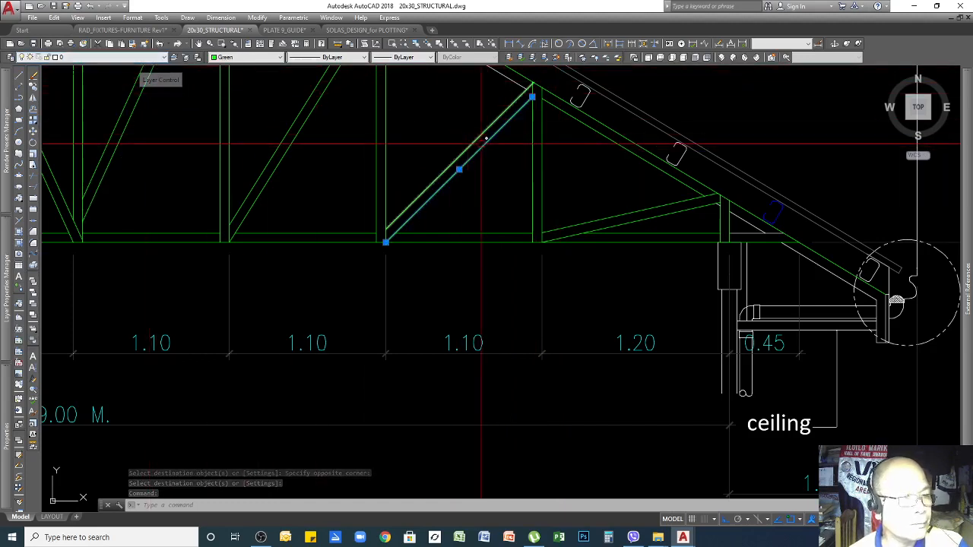
key("Escape")
key("Escape")
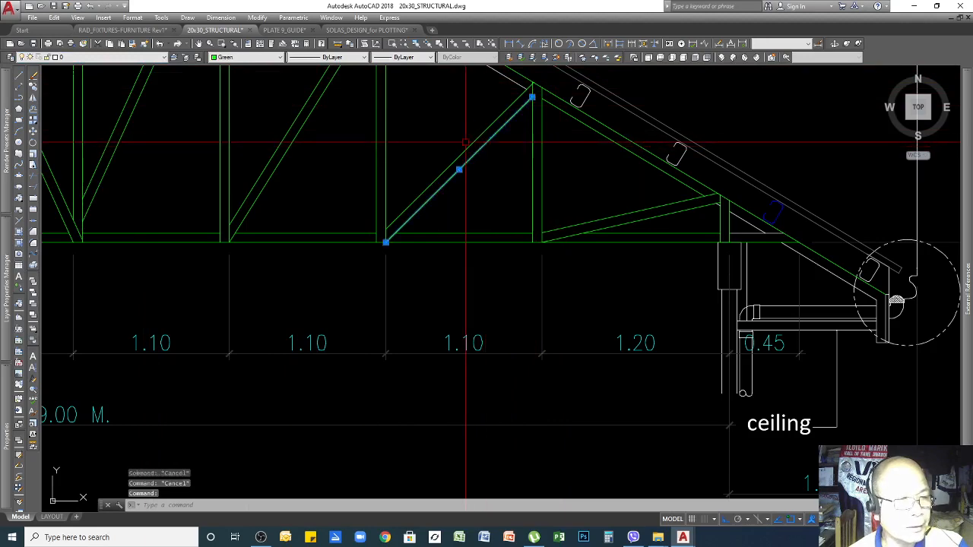
left_click(455, 161)
left_click(249, 123)
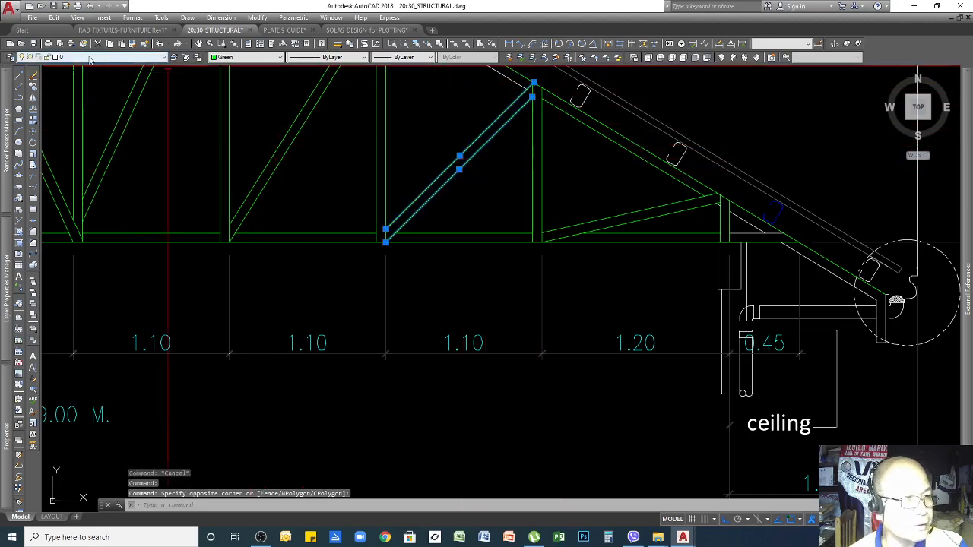
scroll(730, 190, "down", 6)
key("Escape")
key("Escape")
scroll(658, 206, "up", 7)
left_click(649, 176)
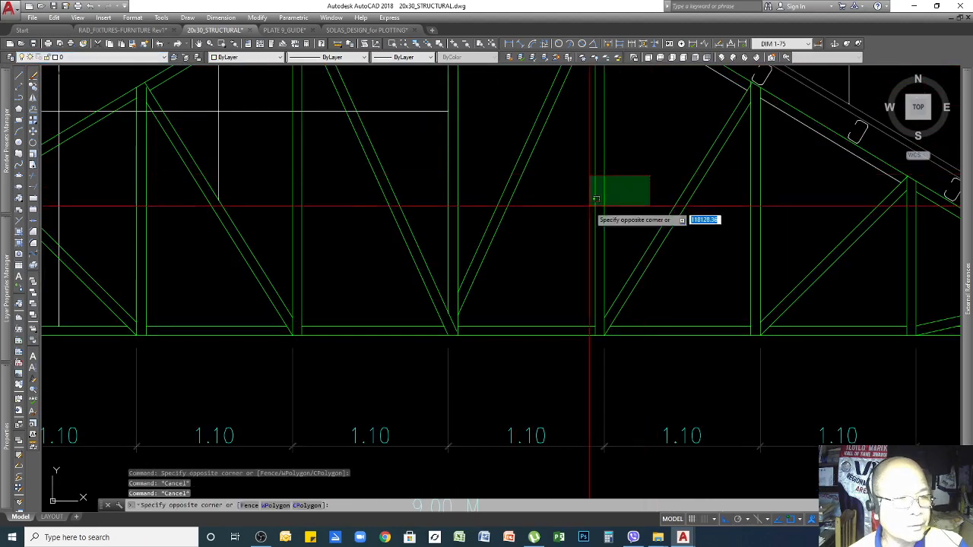
left_click(596, 199)
key("Escape")
left_click(751, 185)
left_click(650, 224)
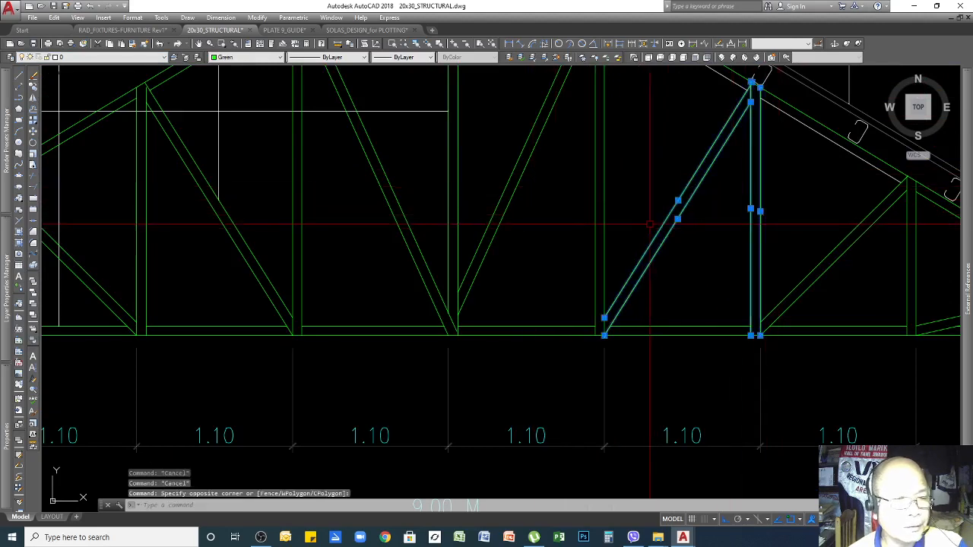
left_click(84, 57)
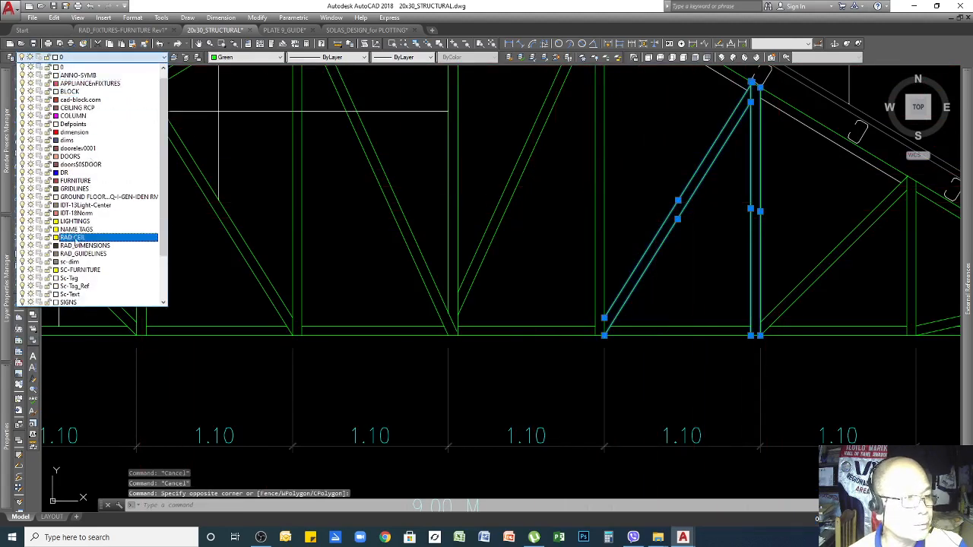
left_click(98, 157)
key("Escape")
Create a new layer named TRUSSES and set its colour to green
scroll(636, 191, "down", 3)
scroll(709, 175, "up", 2)
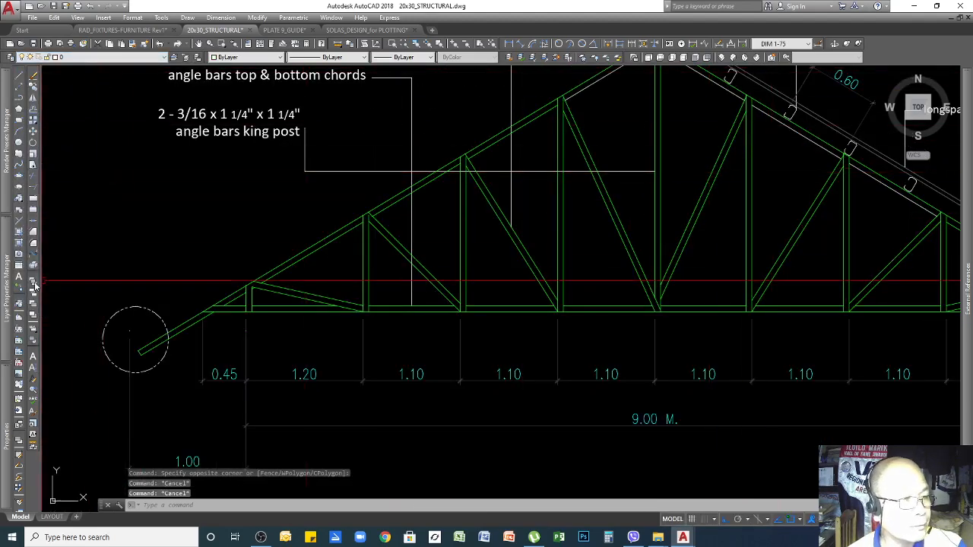
mouse_move(10, 289)
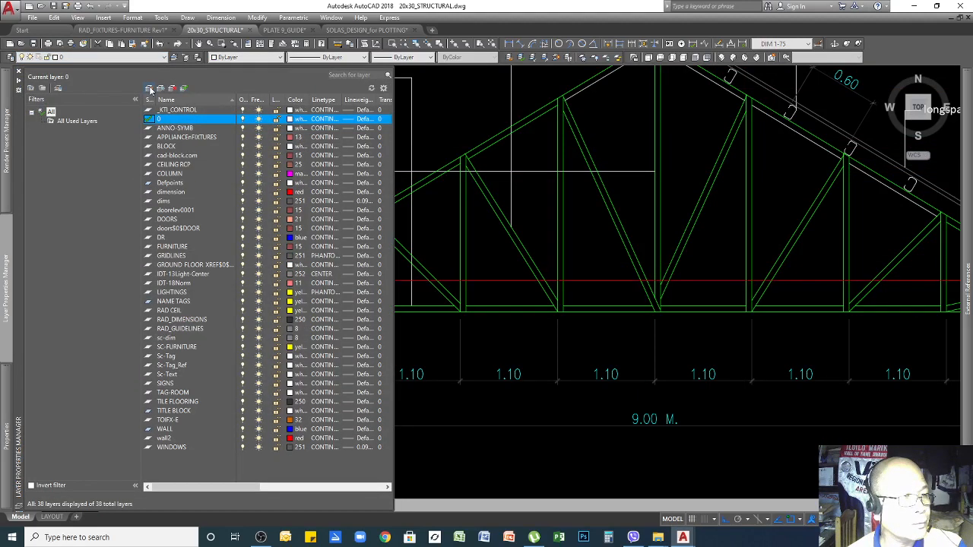
left_click(149, 89)
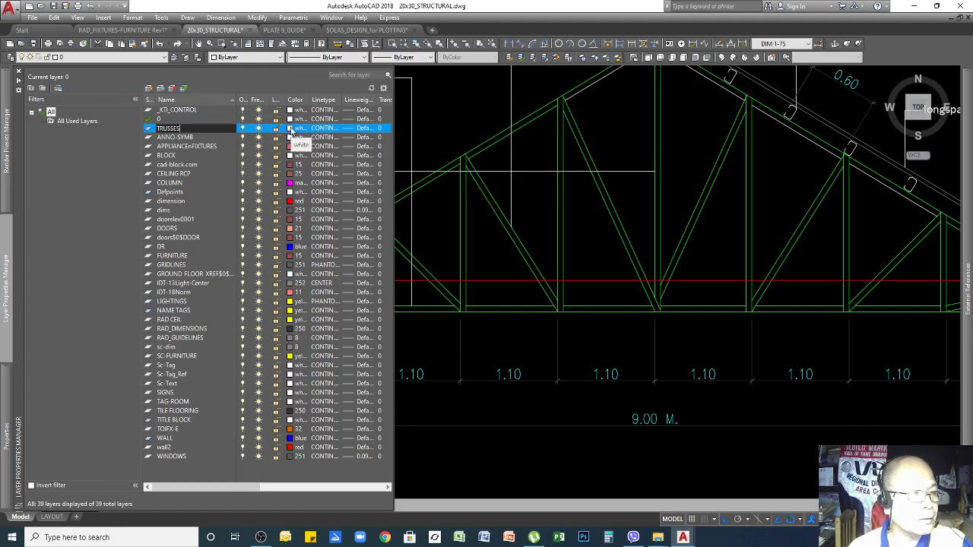
left_click(291, 129)
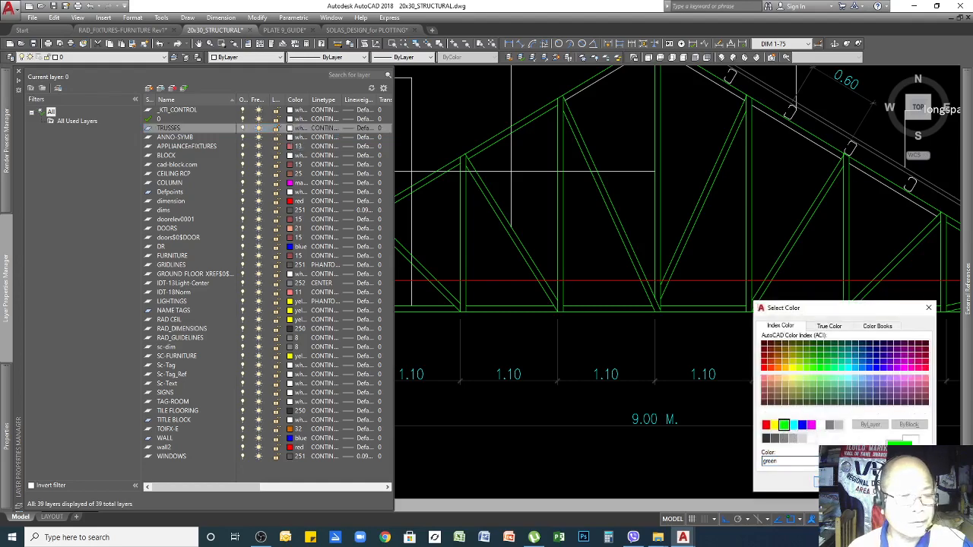
left_click(817, 481)
Move the white inner top-chord line in the third bay right of the ridge to the TRUSSES layer
scroll(692, 328, "down", 3)
scroll(692, 328, "down", 1)
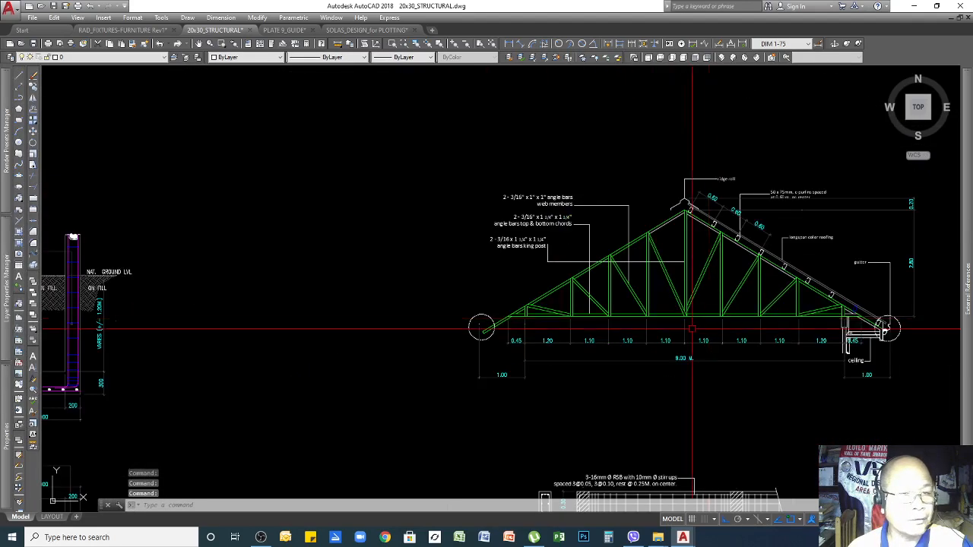
scroll(820, 284, "up", 8)
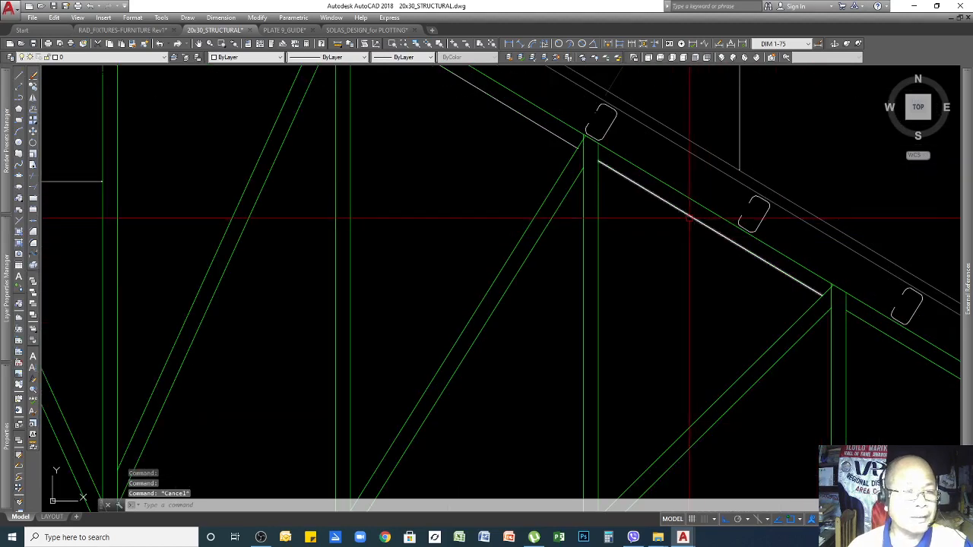
scroll(696, 218, "down", 8)
scroll(696, 219, "down", 2)
scroll(698, 222, "up", 7)
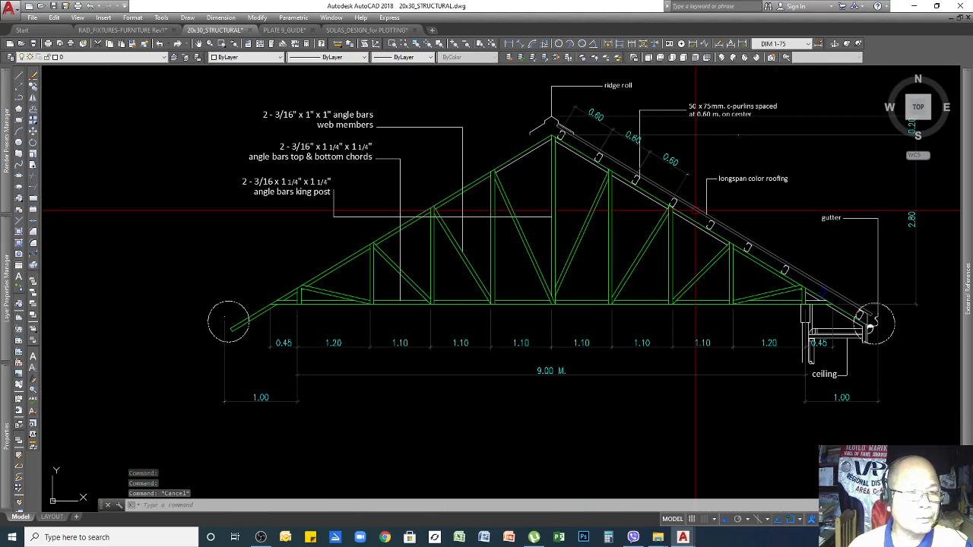
left_click(690, 234)
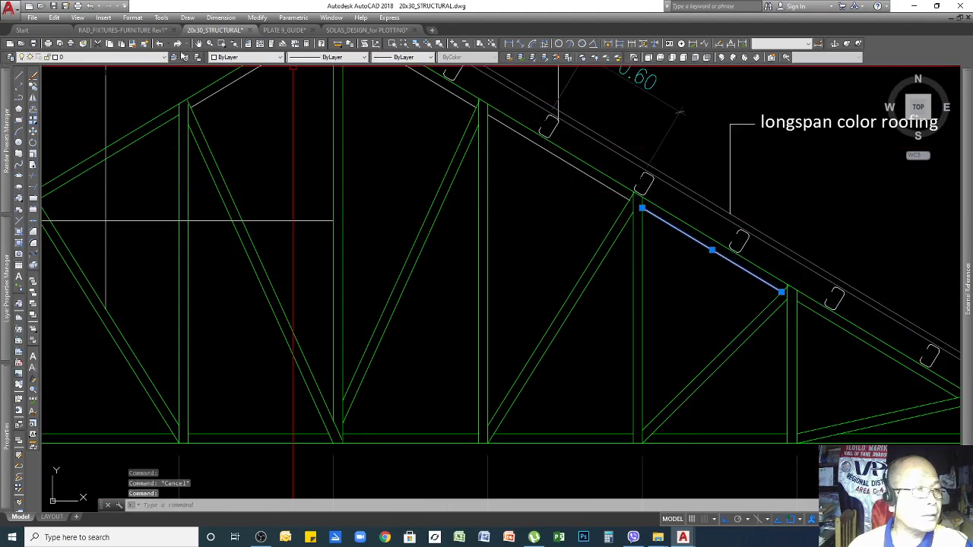
left_click(143, 58)
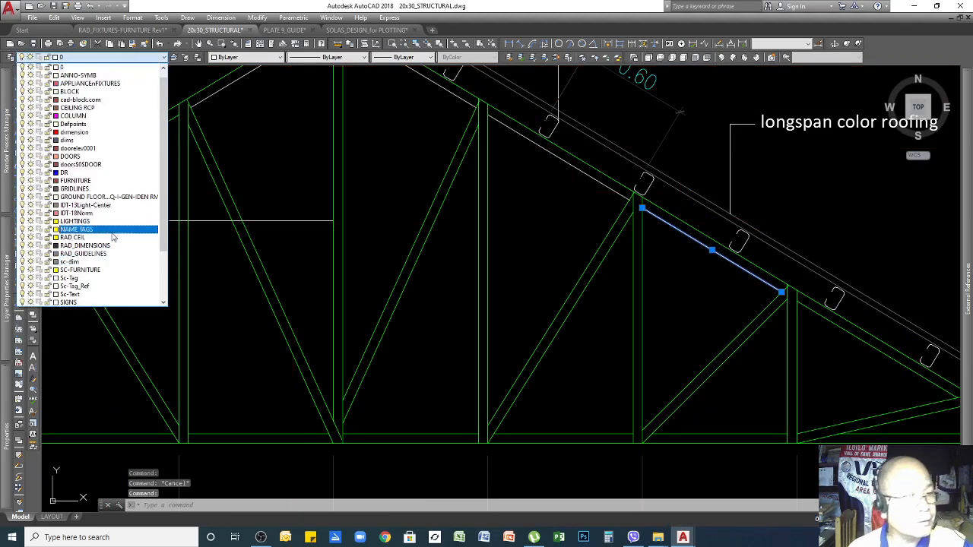
scroll(112, 222, "down", 3)
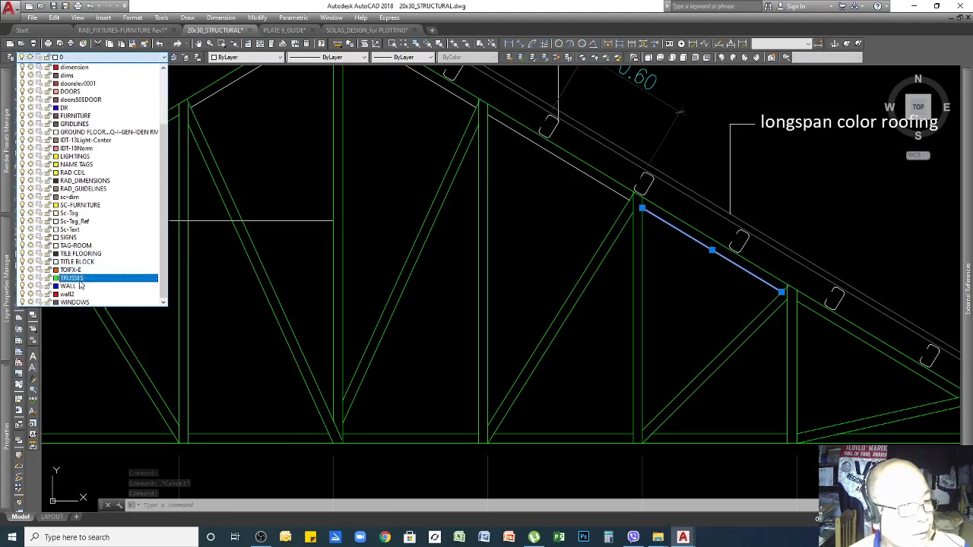
left_click(80, 280)
key("Escape")
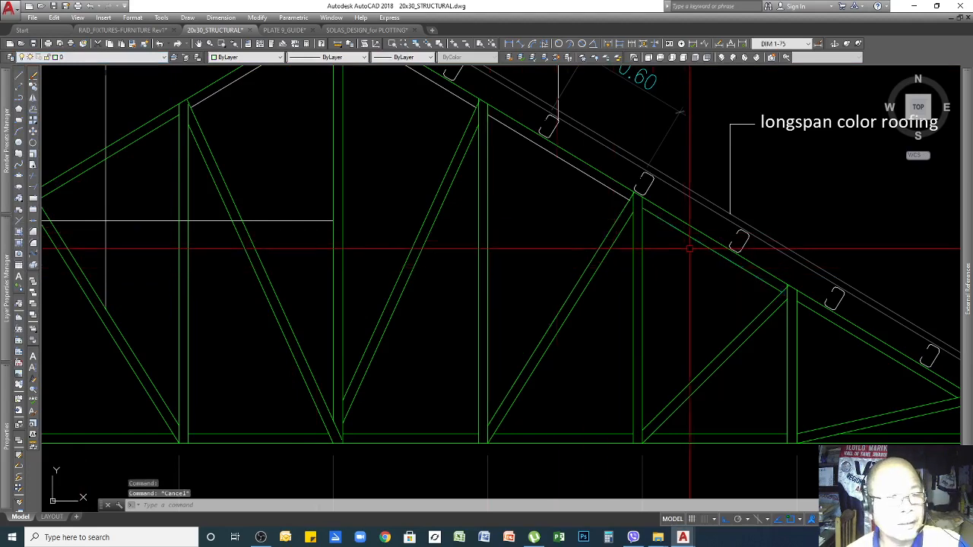
left_click(696, 240)
key("Escape")
Select the chord lines, posts and diagonals of the truss's left half, plus one diagonal in its right half
left_click(727, 346)
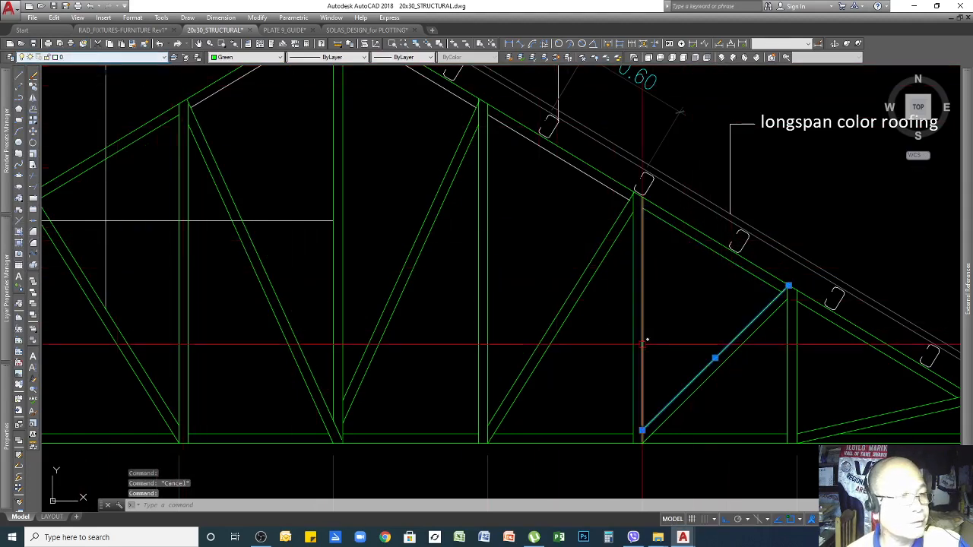
scroll(768, 325, "down", 6)
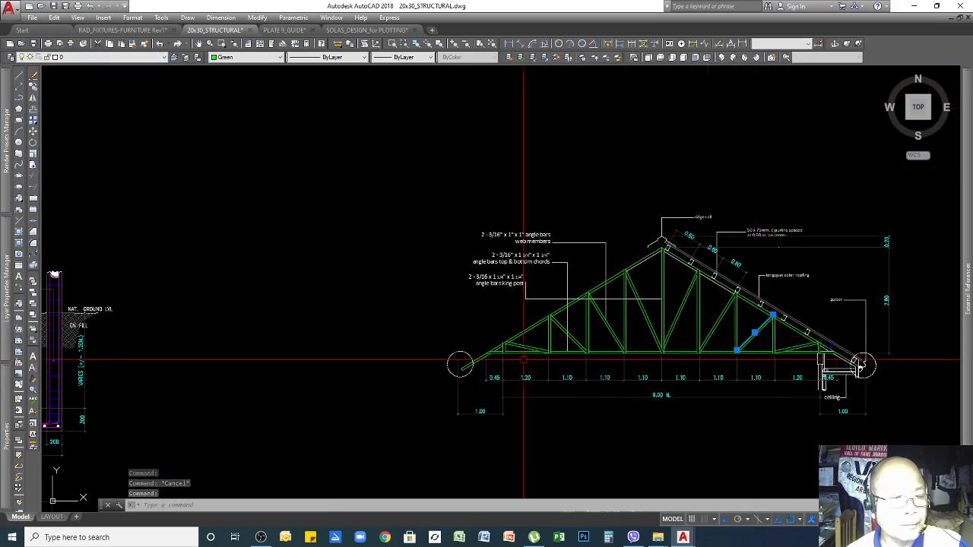
scroll(733, 323, "up", 4)
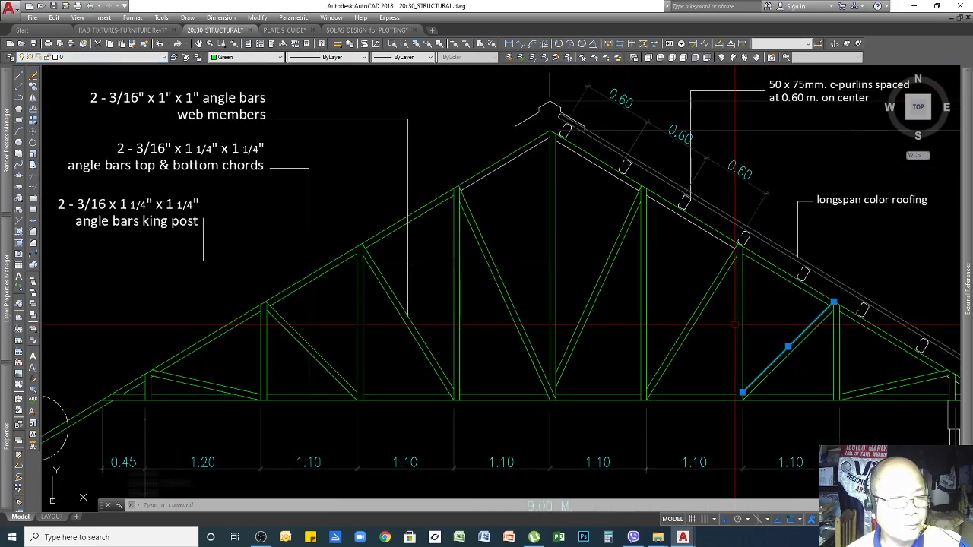
scroll(745, 318, "down", 5)
scroll(669, 251, "up", 2)
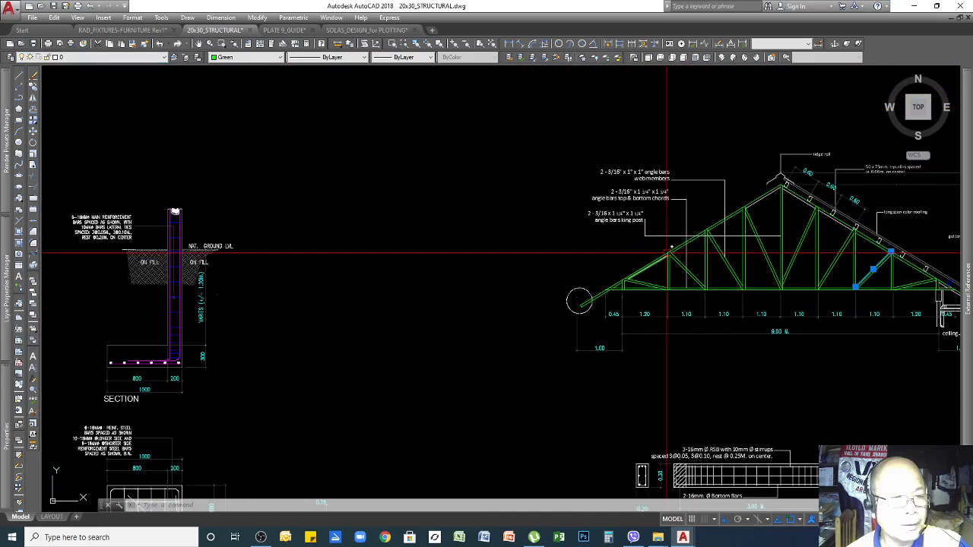
scroll(741, 273, "up", 4)
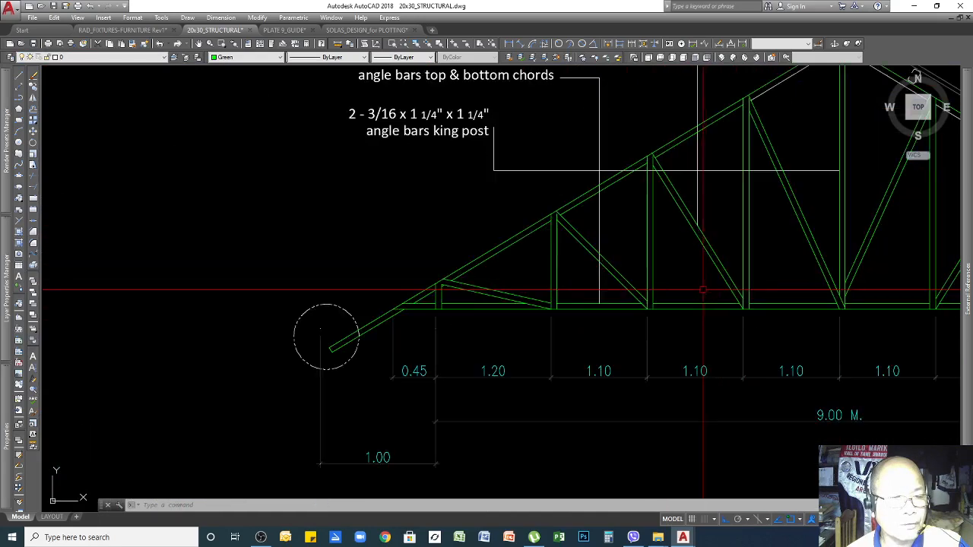
left_click(322, 143)
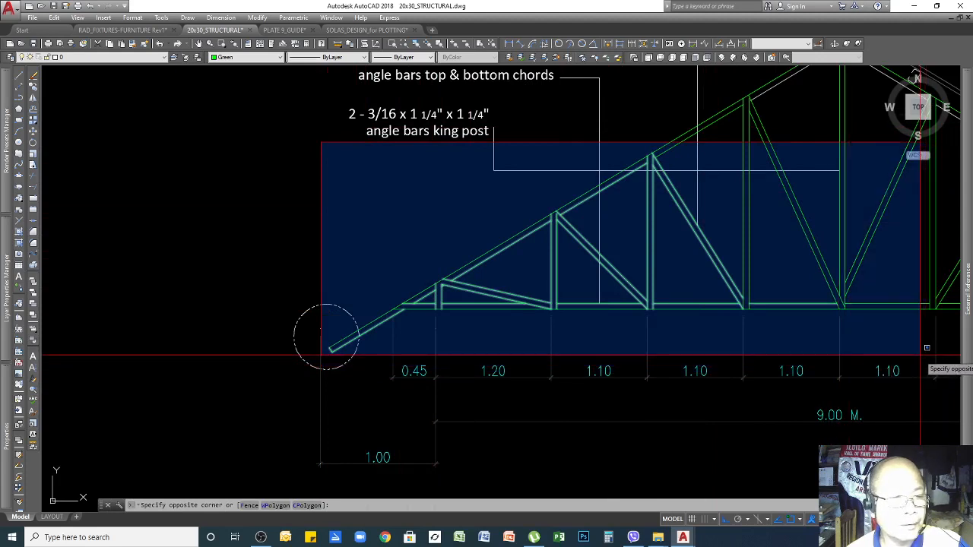
left_click(921, 354)
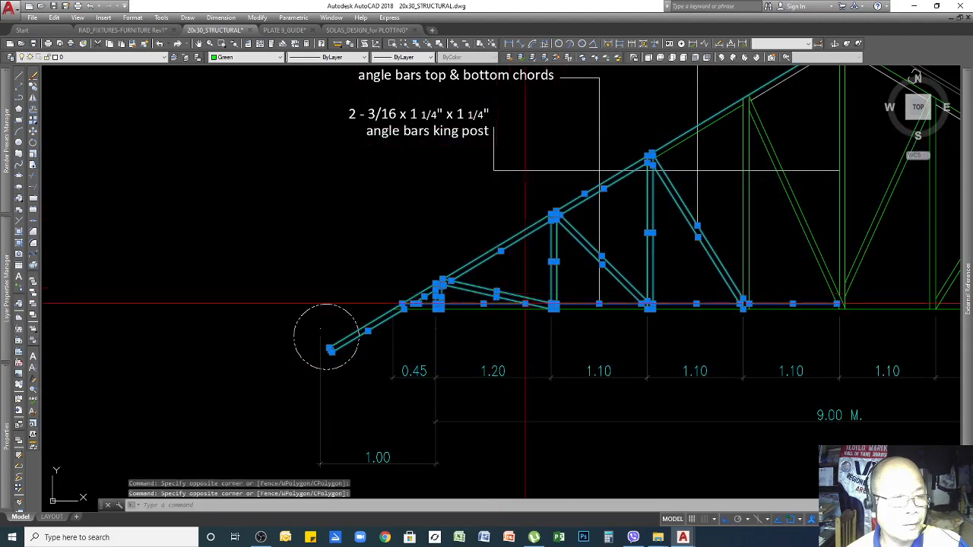
left_click(510, 308)
left_click(777, 241)
left_click(719, 246)
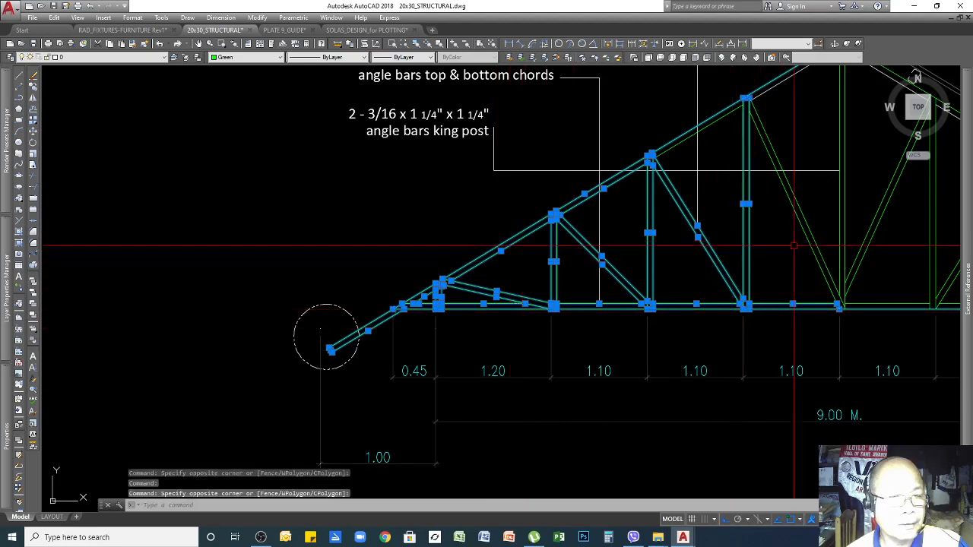
Add the king post, the web members right of it and the remaining bottom-chord segments to the selection
scroll(471, 311, "down", 4)
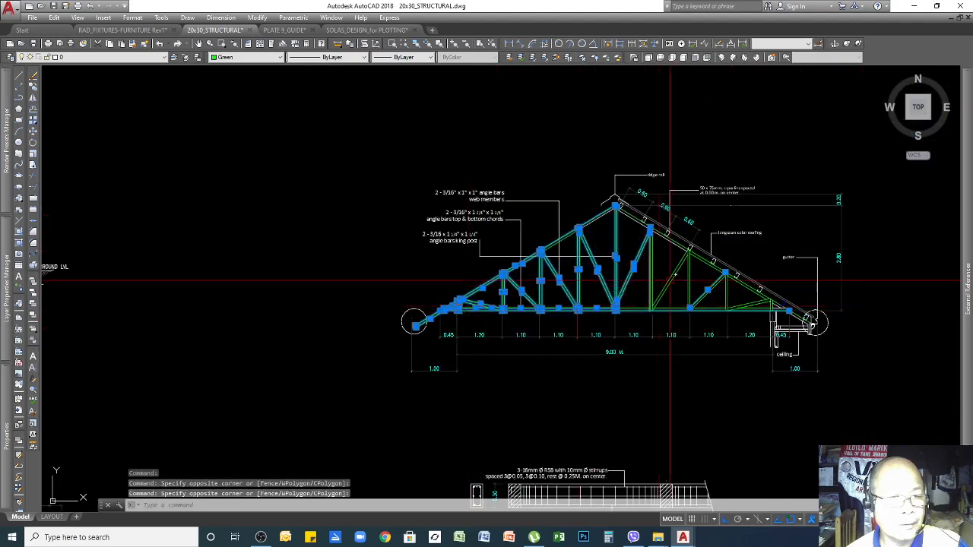
scroll(670, 281, "up", 4)
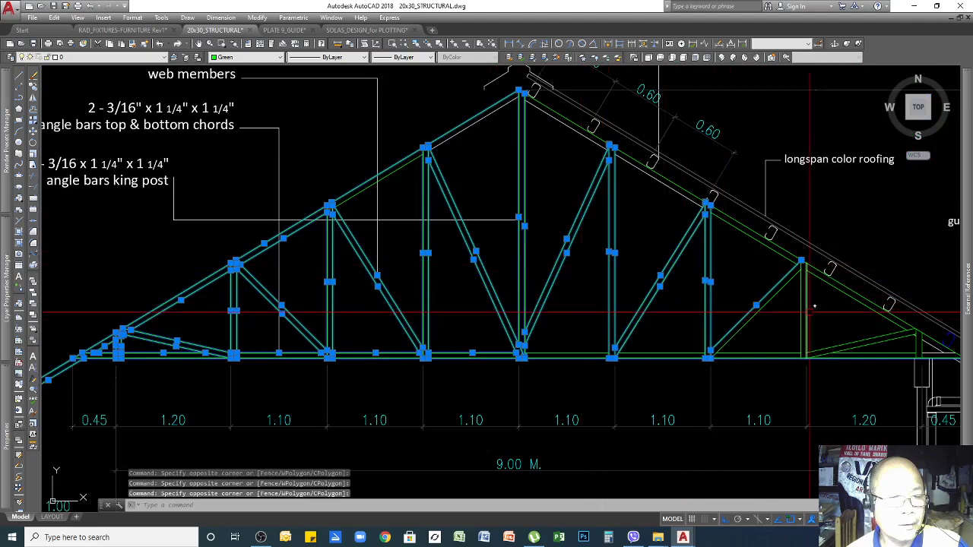
left_click(845, 317)
left_click(700, 332)
left_click(476, 338)
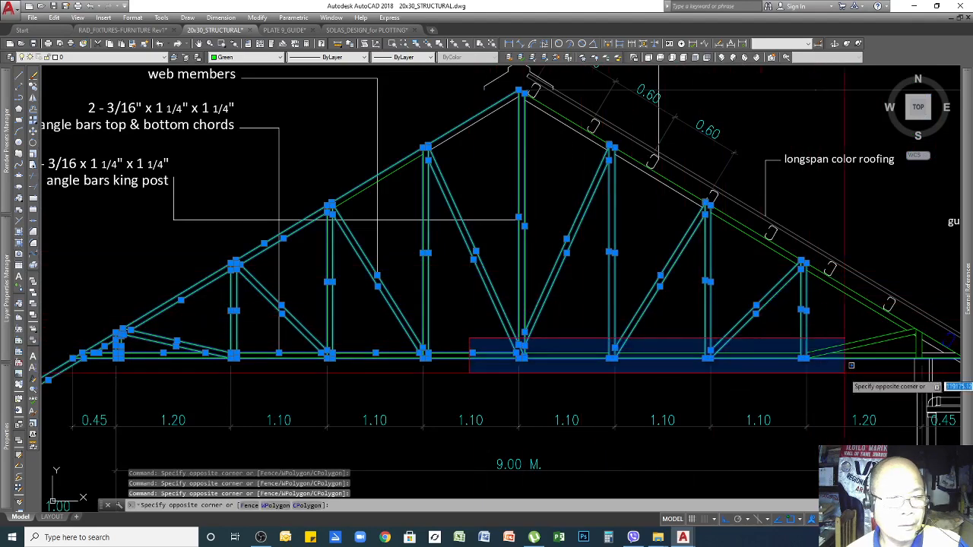
left_click(806, 364)
Add the remaining top-chord lines on both roof slopes to the selection, including the white inner segments beside the ridge
left_click(849, 283)
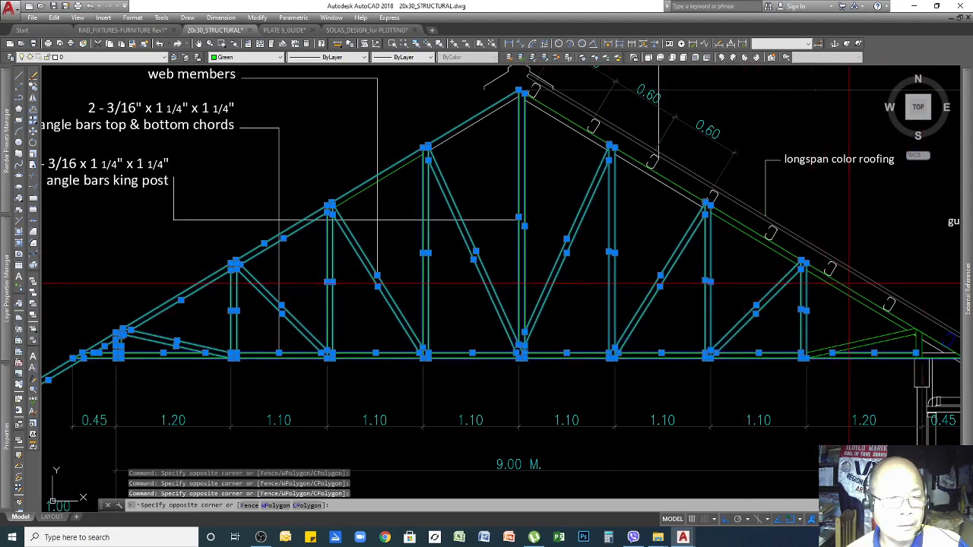
left_click(798, 262)
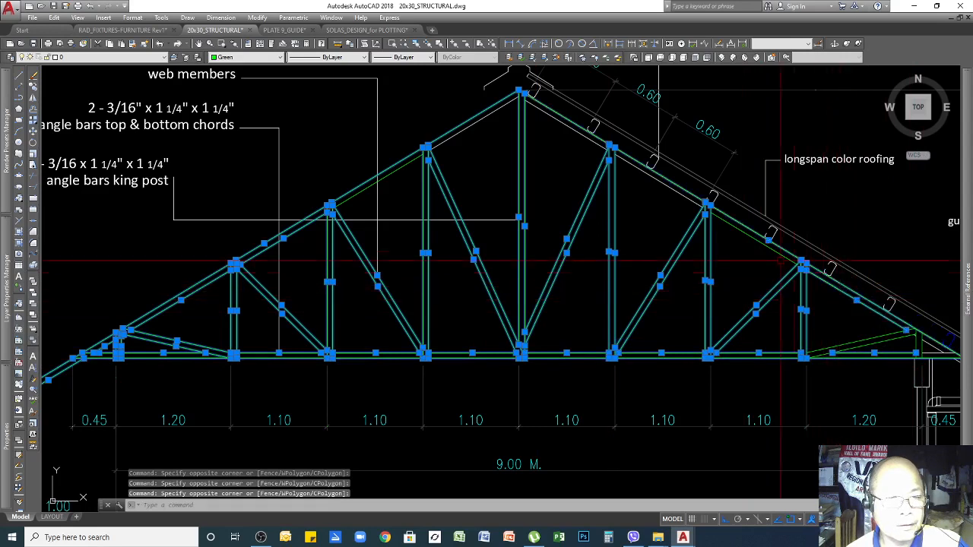
left_click(737, 222)
left_click(661, 183)
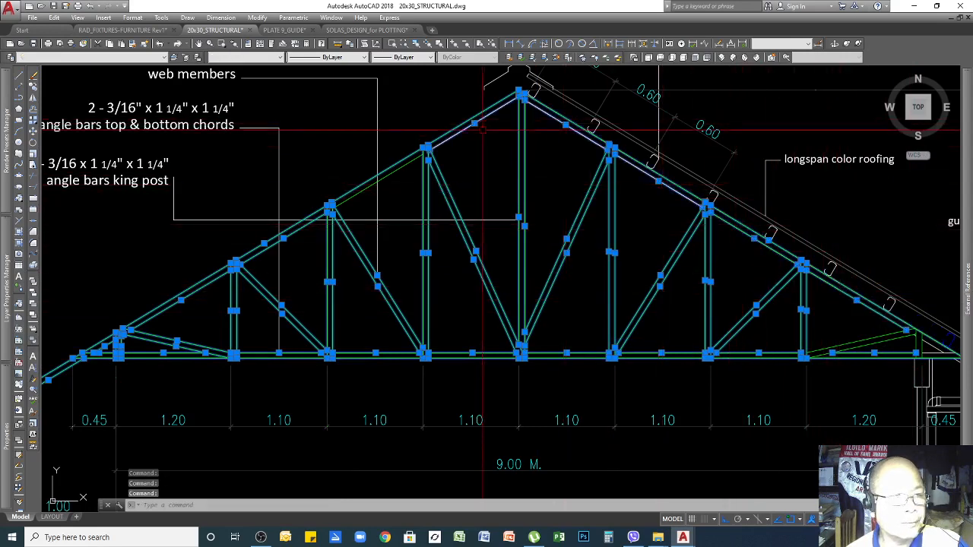
left_click(383, 178)
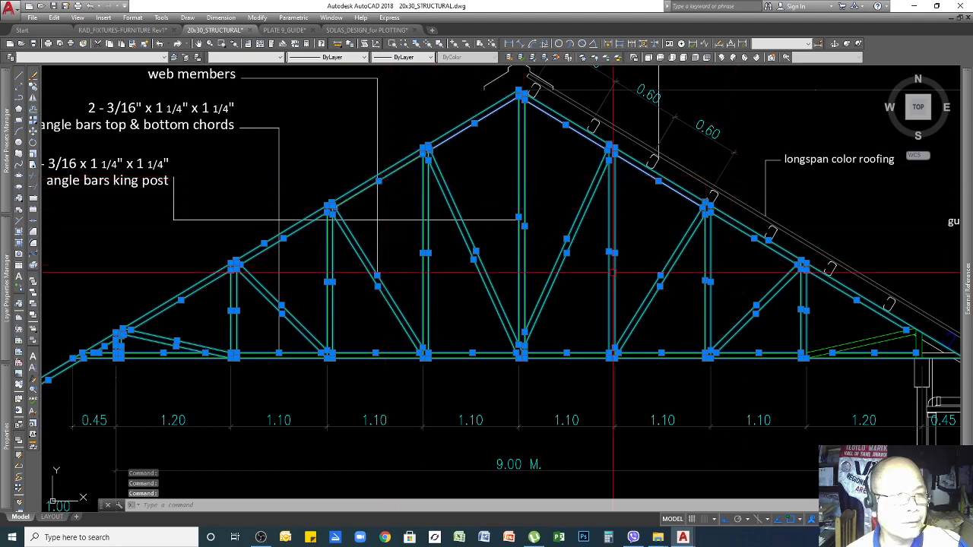
Add the diagonal, short post and eave overhang lines at the truss's gutter end to the selection
scroll(637, 253, "down", 3)
scroll(713, 299, "up", 6)
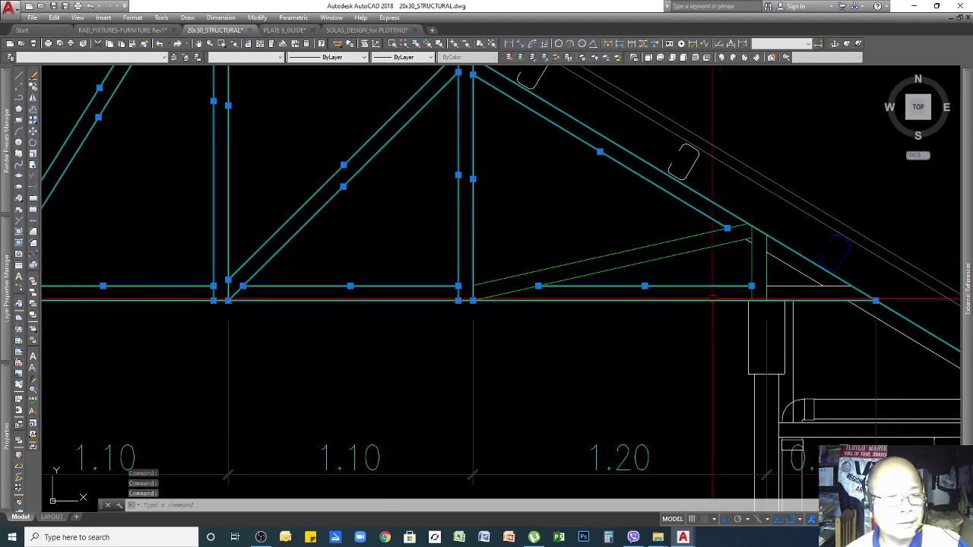
left_click(647, 230)
left_click(593, 278)
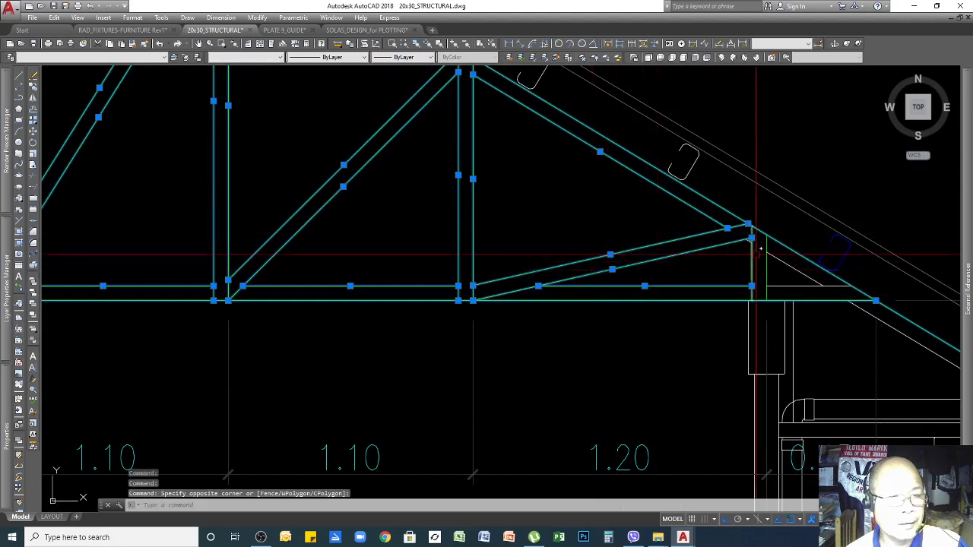
left_click(730, 201)
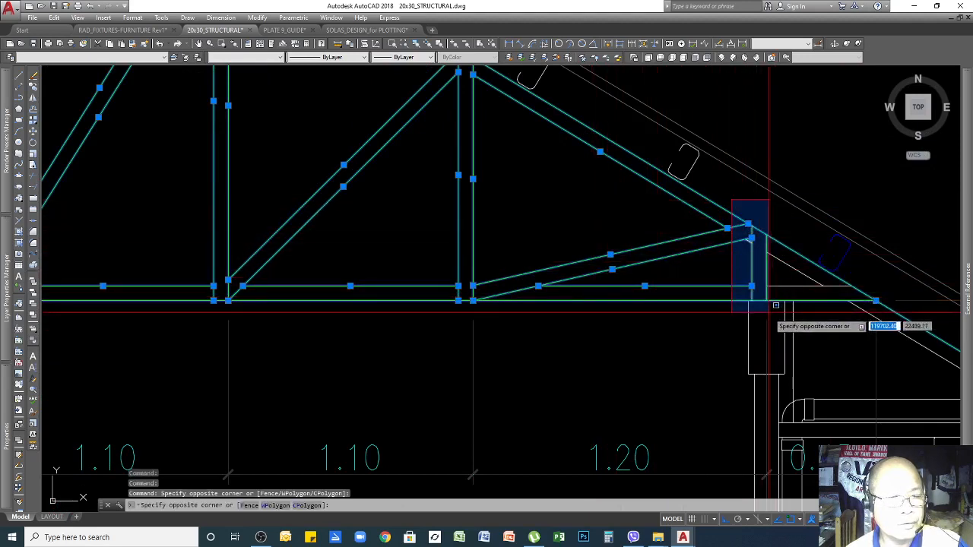
left_click(779, 312)
left_click(805, 239)
left_click(780, 267)
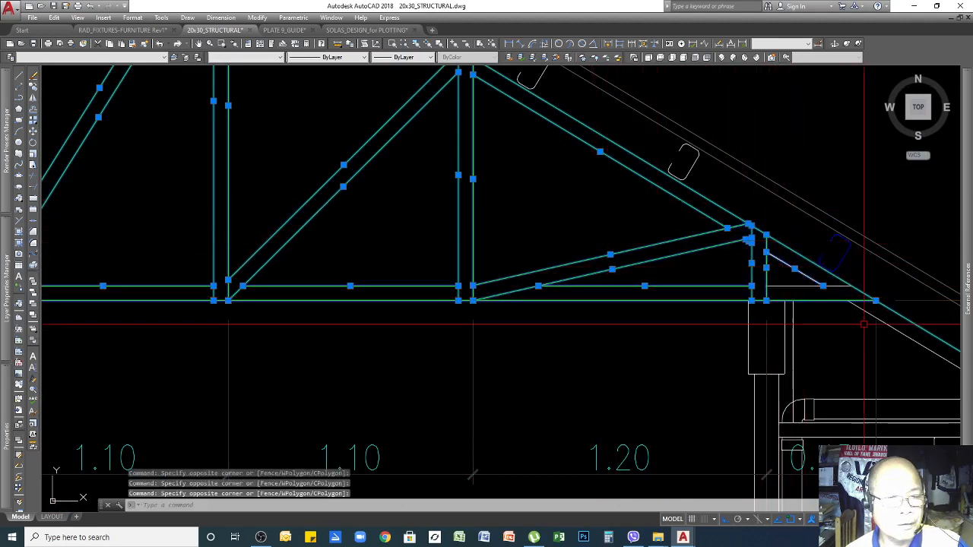
scroll(753, 297, "down", 2)
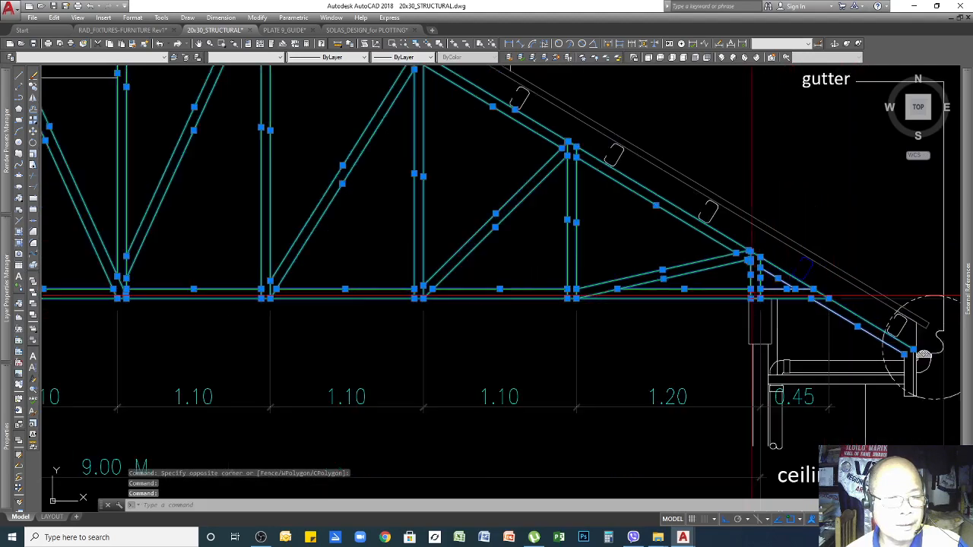
Add the two vertical truss lines at the end of the gutter-side eave overhang to the selection
scroll(941, 346, "up", 8)
scroll(890, 358, "down", 6)
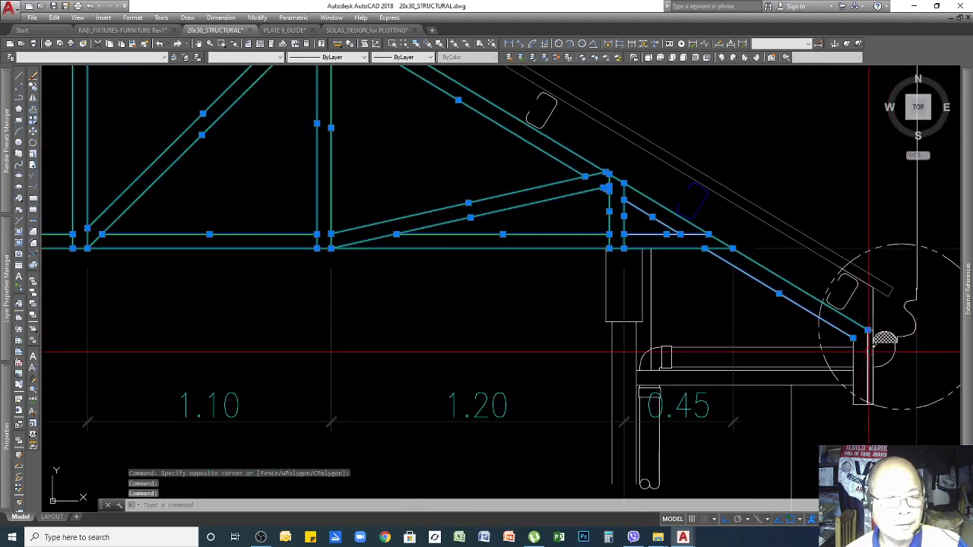
scroll(868, 366, "up", 2)
left_click(867, 345)
left_click(864, 335)
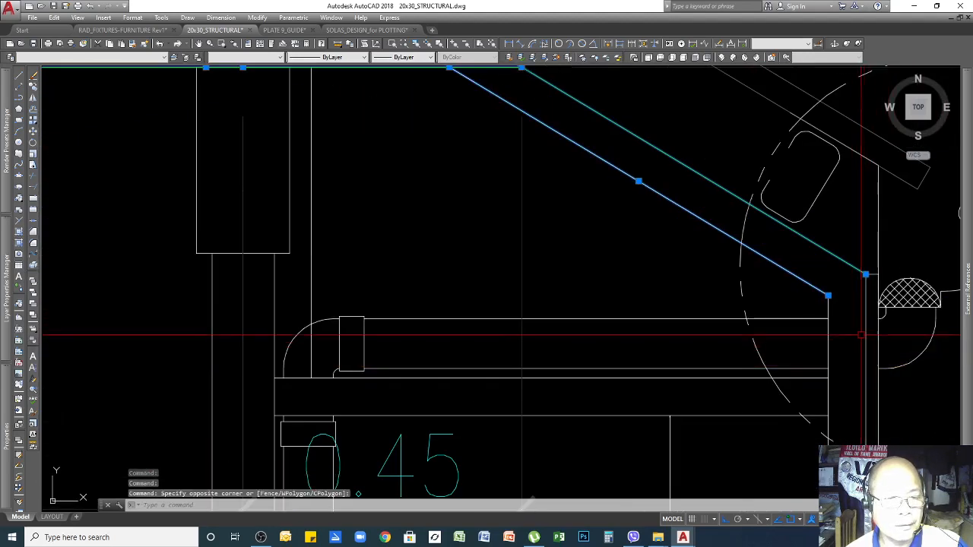
left_click(864, 327)
left_click(829, 342)
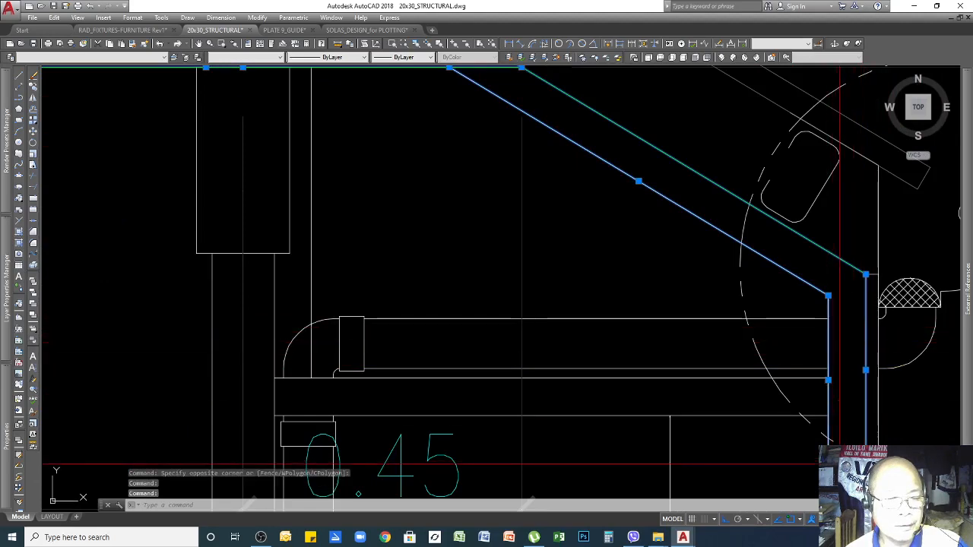
Assign the selected truss members to the TRUSSES layer, set their colour to ByLayer, and clear the selection
left_click(144, 58)
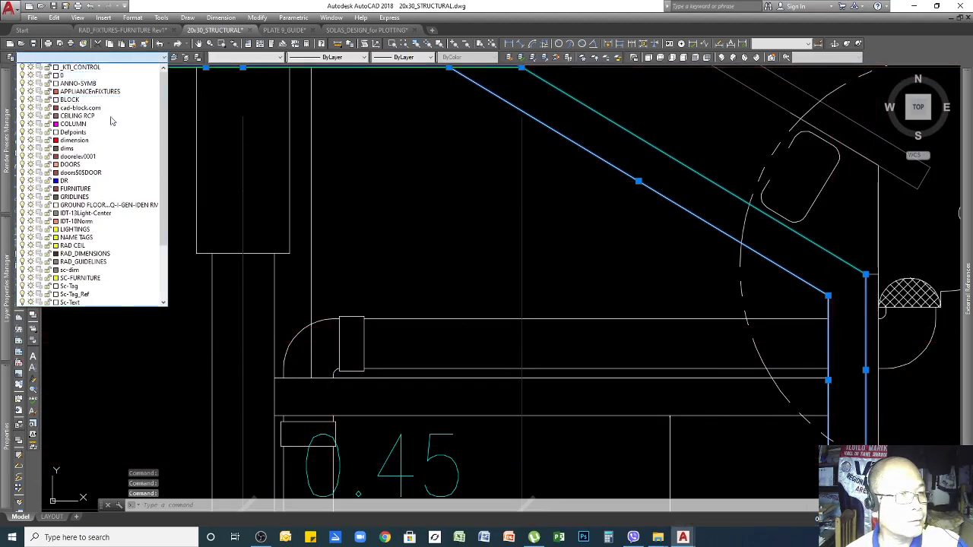
scroll(148, 267, "down", 3)
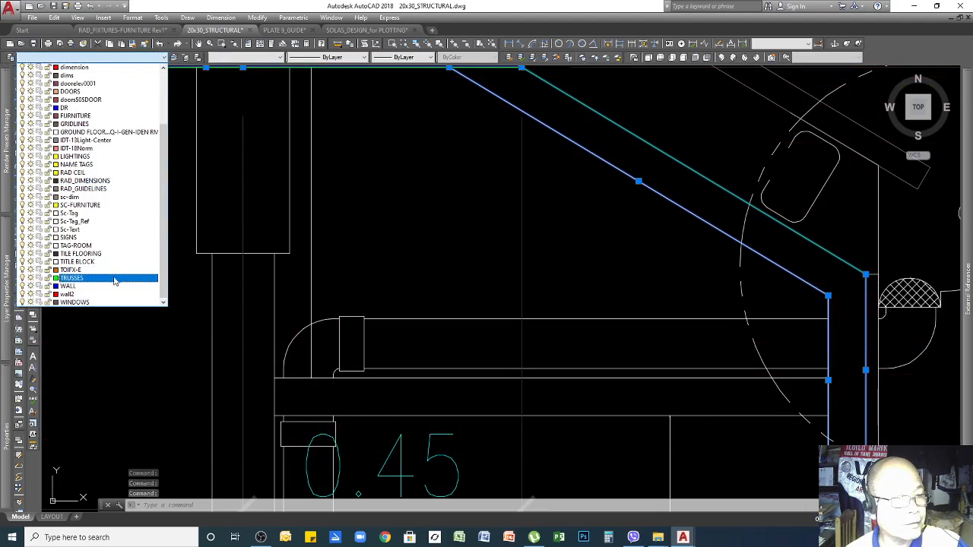
left_click(114, 278)
left_click(251, 58)
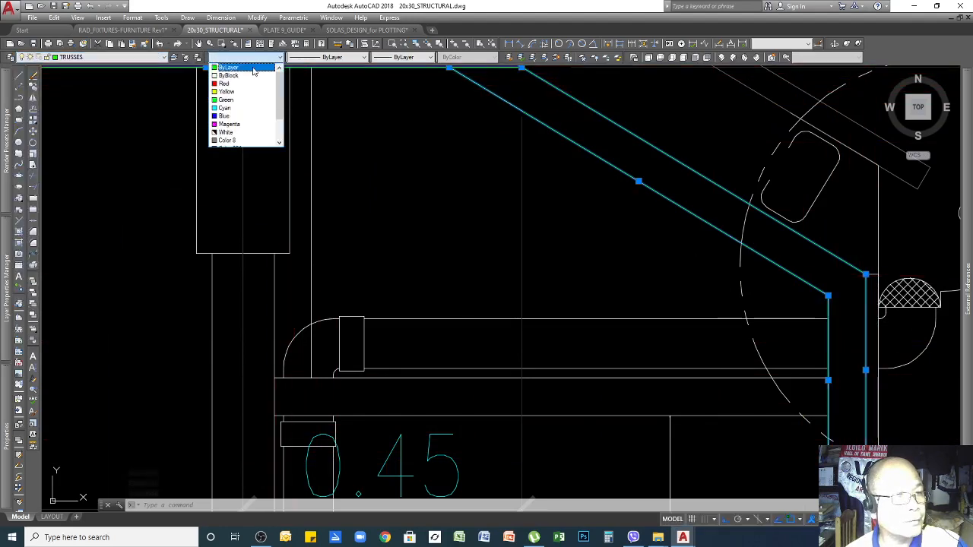
left_click(254, 68)
scroll(801, 330, "down", 3)
key("Escape")
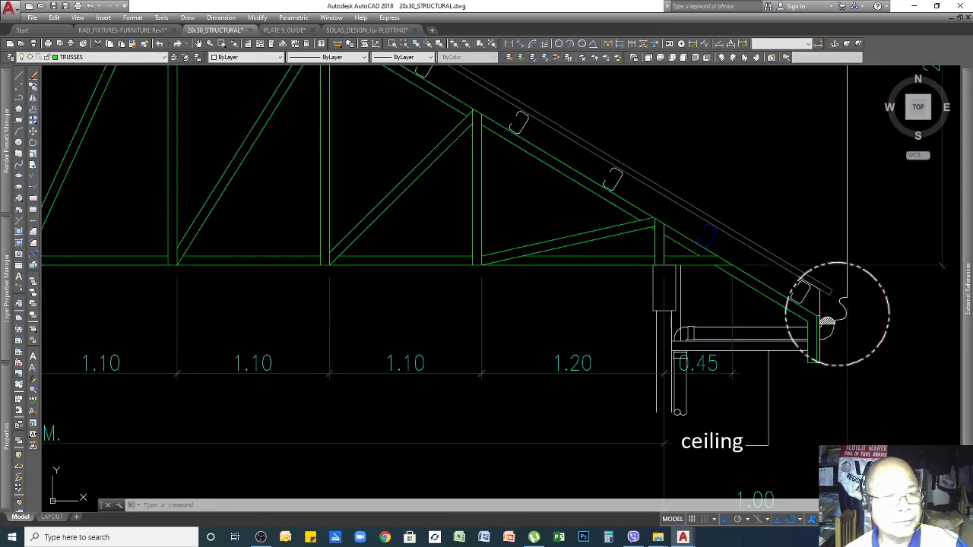
Examine the recoloured truss as a whole and its c-purlins callout beside the ridge
scroll(903, 362, "down", 4)
middle_click_drag(603, 285, 712, 313)
scroll(712, 312, "up", 2)
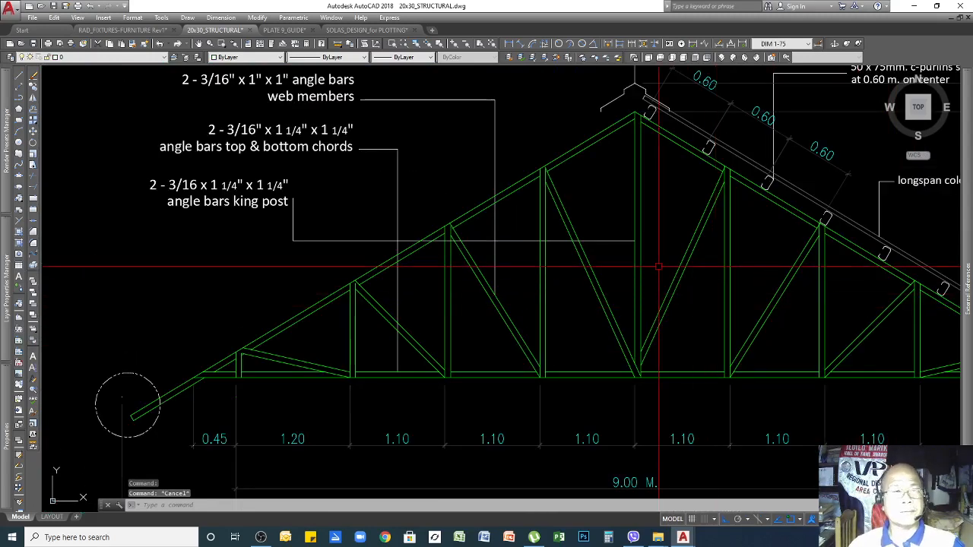
scroll(656, 256, "down", 4)
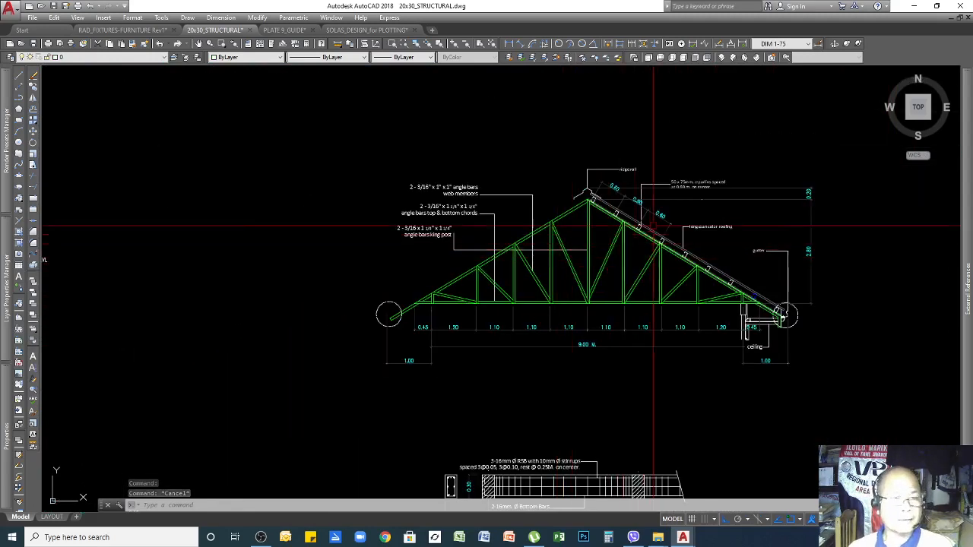
scroll(682, 119, "up", 3)
scroll(683, 119, "up", 2)
left_click(727, 114)
left_click(634, 167)
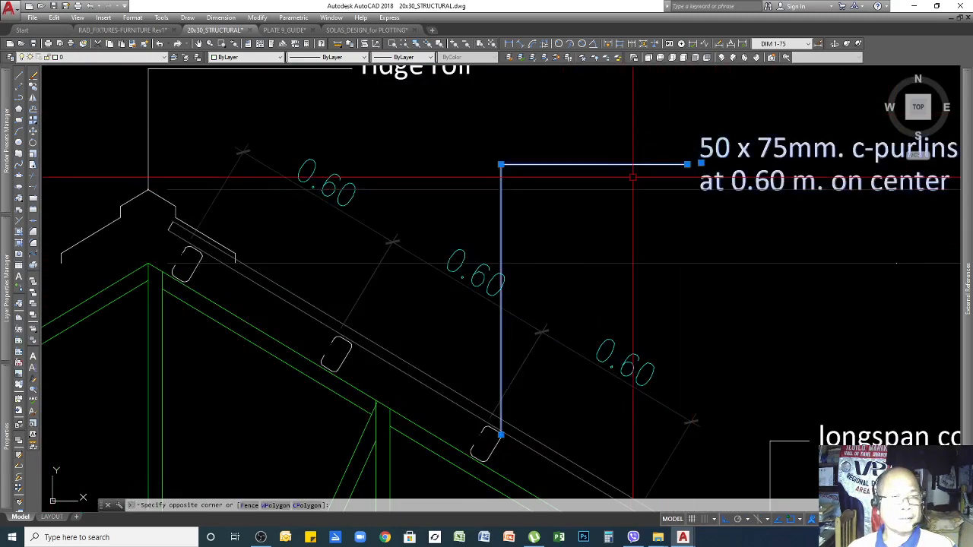
scroll(765, 176, "down", 5)
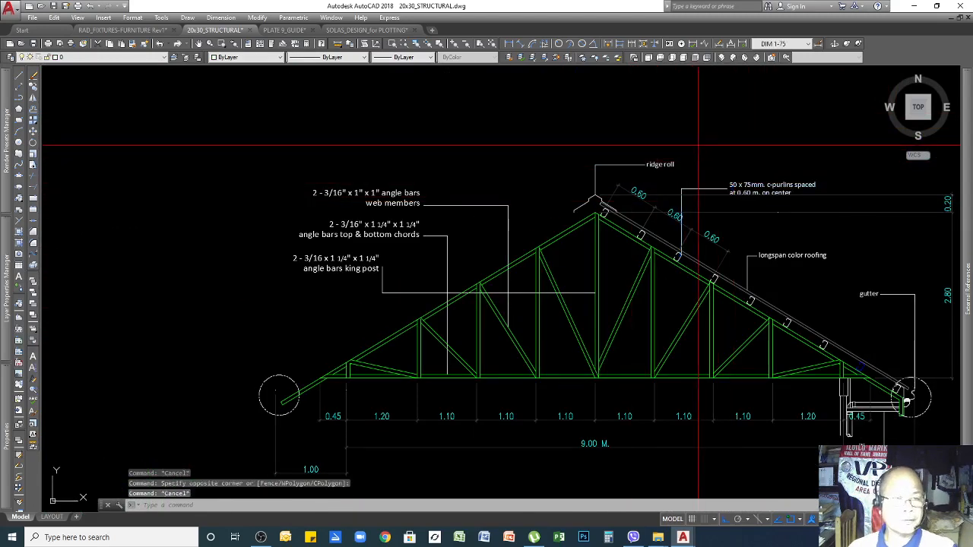
key("Escape")
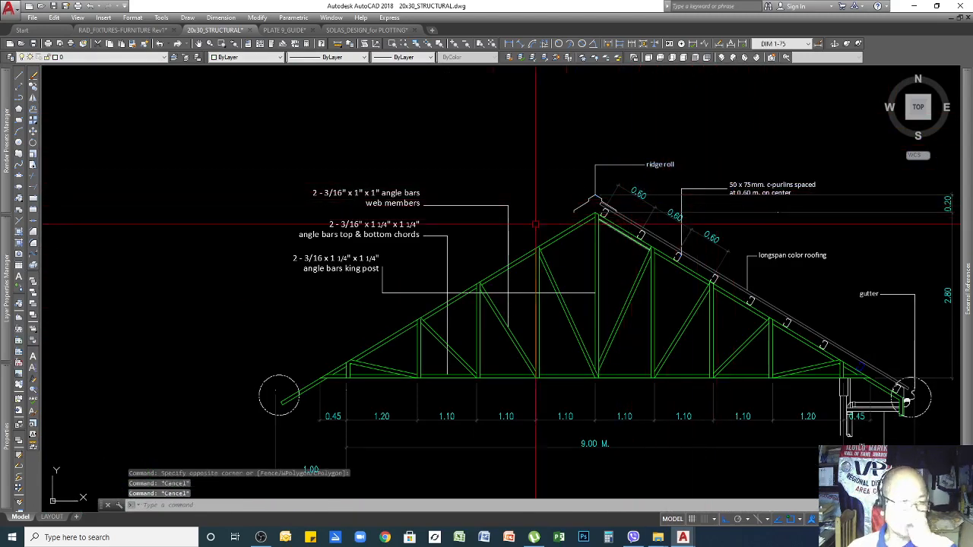
Copy the 6-16mm main reinforcement note with its leader from the column footing section to just above the truss's web members callout
scroll(647, 205, "down", 5)
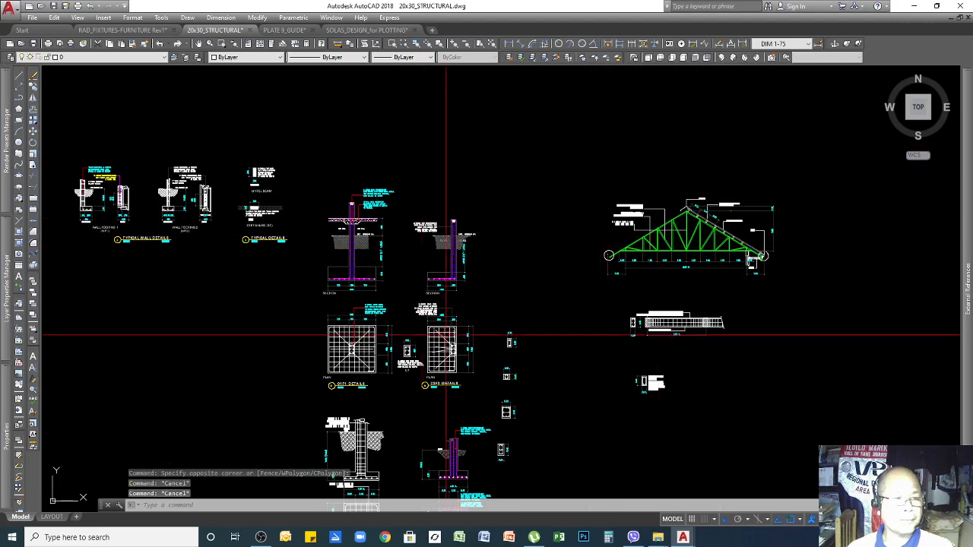
scroll(425, 338, "up", 4)
scroll(413, 354, "down", 4)
scroll(582, 206, "up", 8)
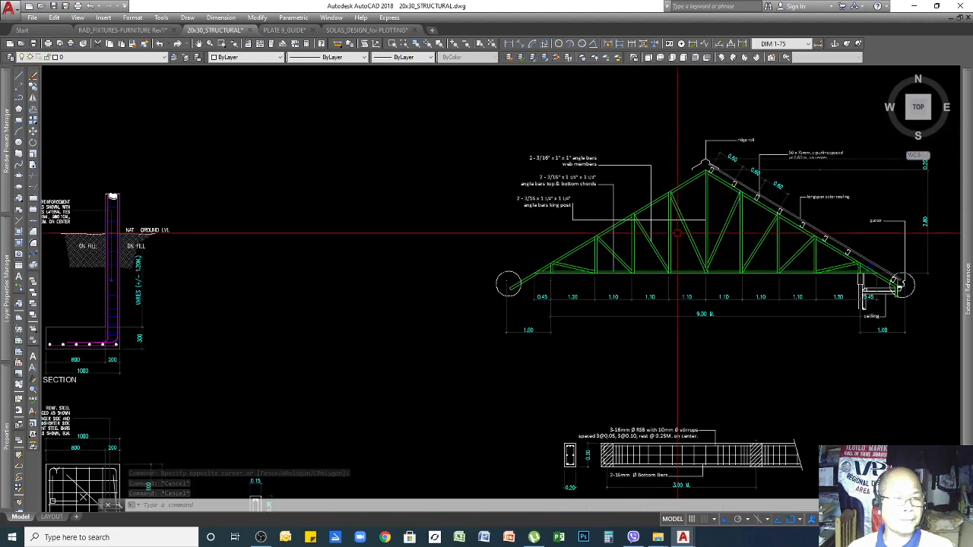
scroll(593, 163, "down", 4)
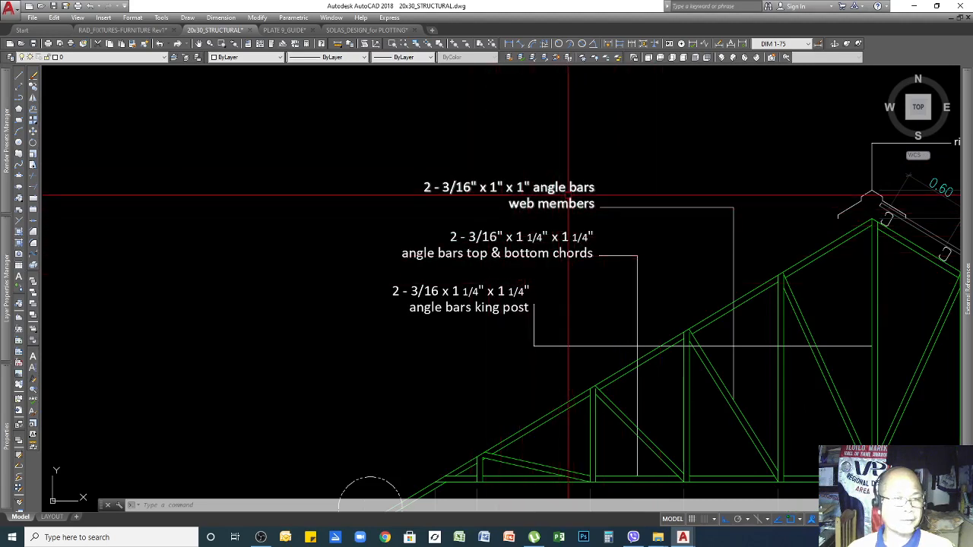
scroll(738, 245, "down", 5)
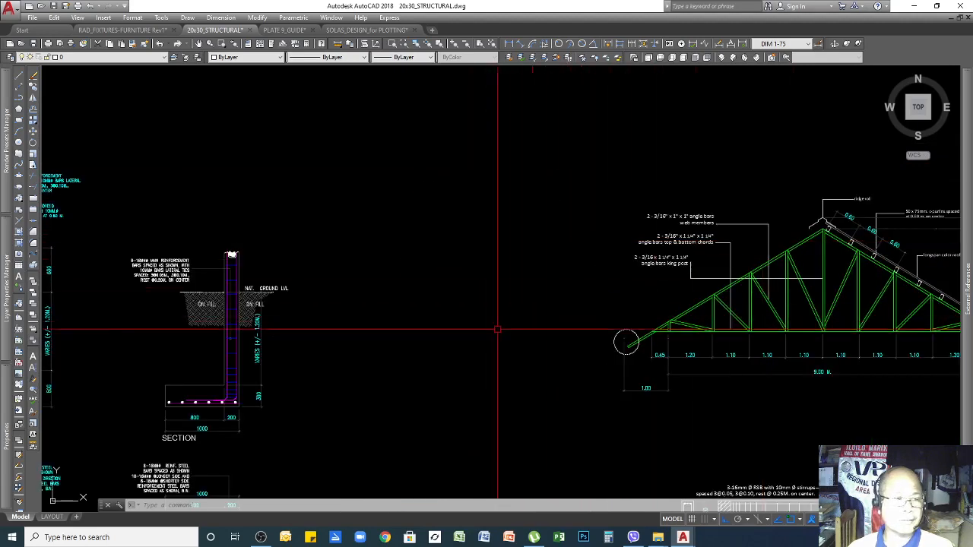
scroll(217, 250, "up", 5)
left_click(207, 236)
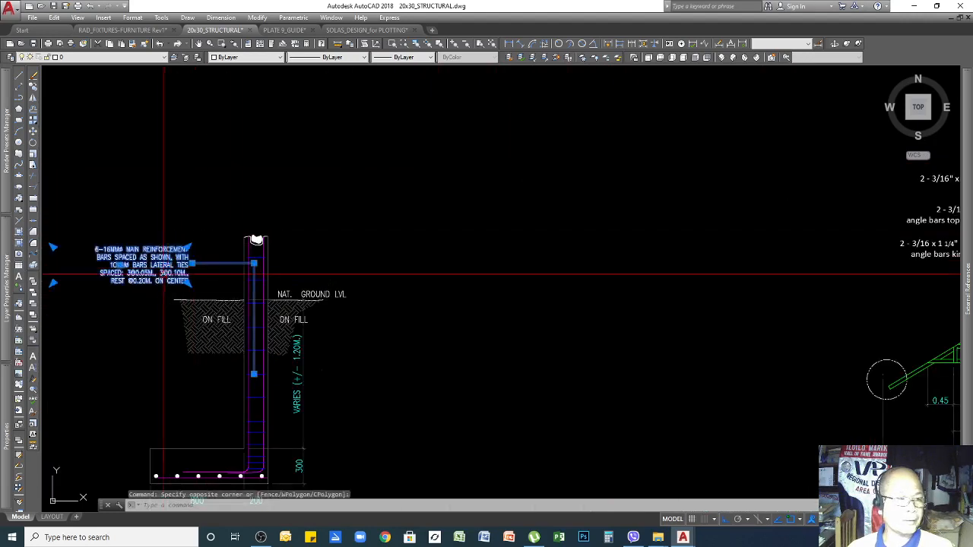
type("o")
key("Return")
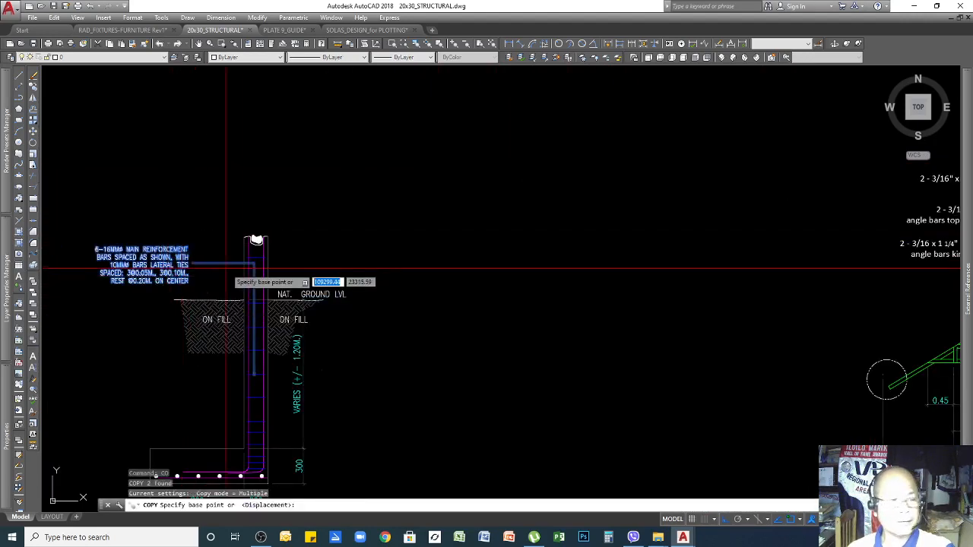
left_click(253, 264)
scroll(441, 262, "down", 4)
scroll(609, 206, "up", 4)
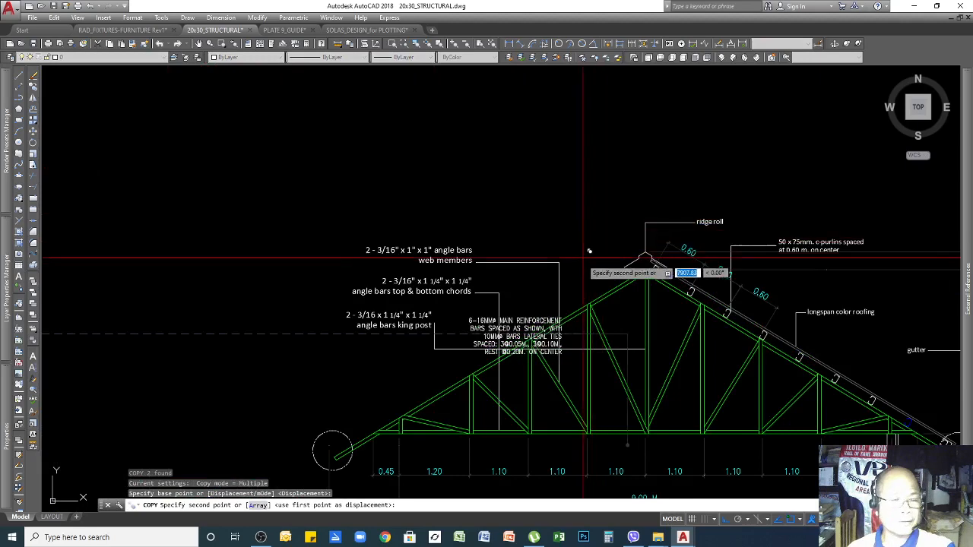
scroll(609, 207, "up", 2)
key("F8")
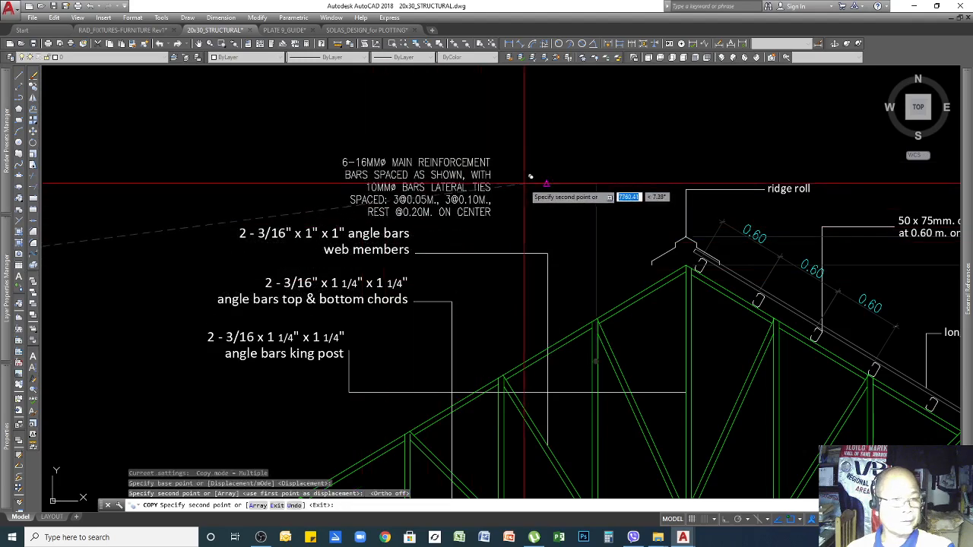
left_click(525, 185)
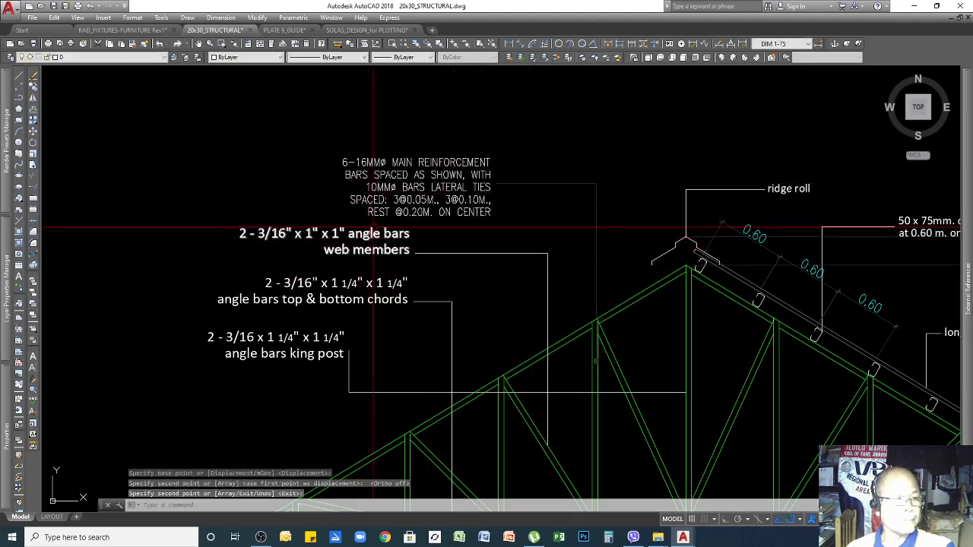
Try to match the web members callout's text properties to the copied reinforcement note
left_click(133, 44)
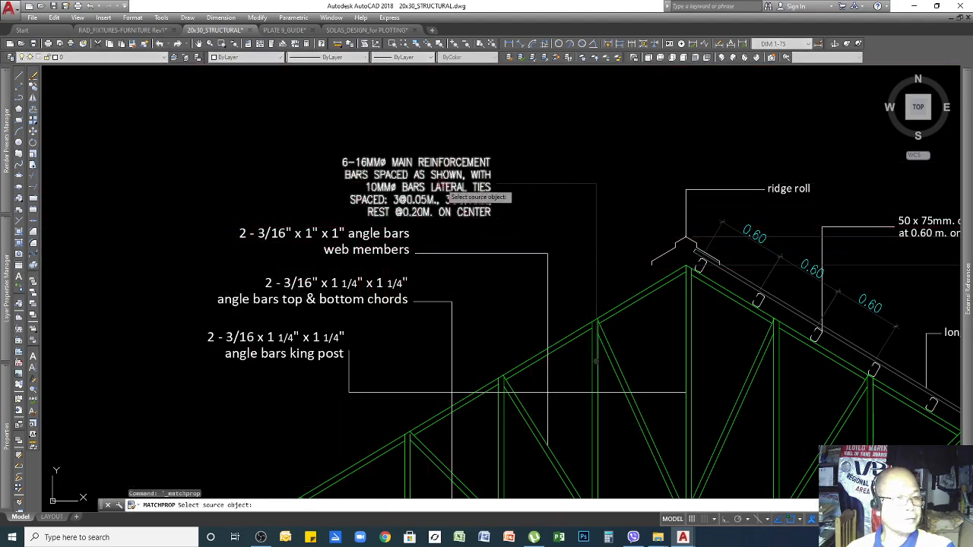
left_click(414, 213)
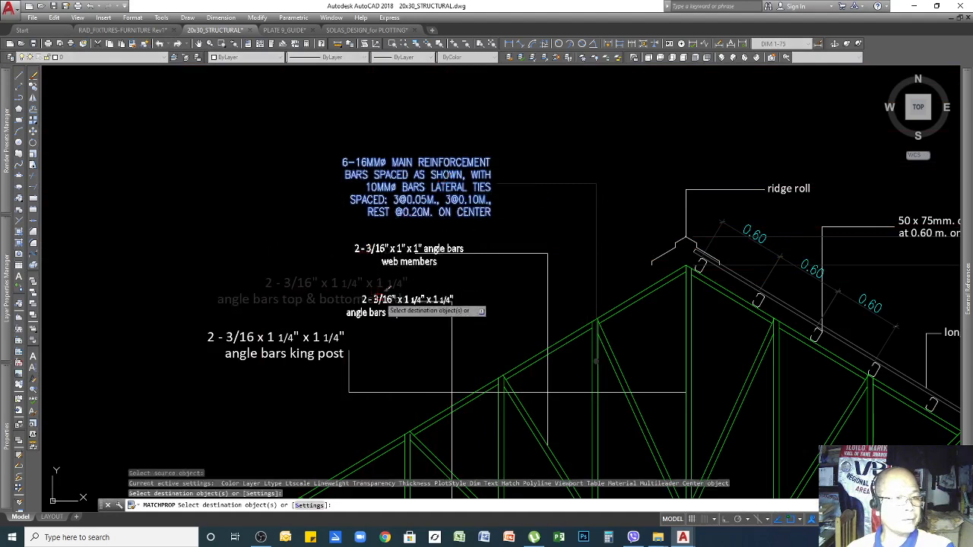
scroll(436, 251, "up", 6)
scroll(614, 234, "down", 6)
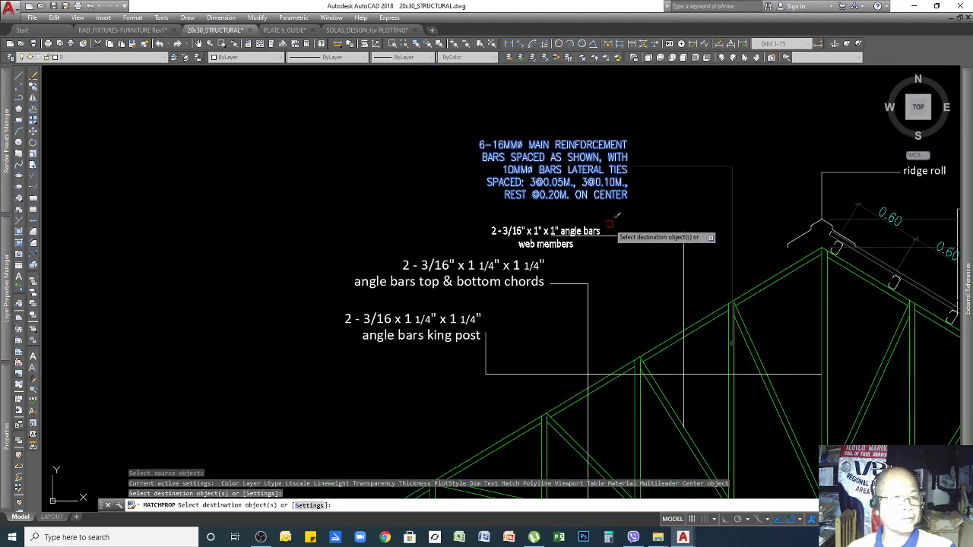
key("Escape")
Check the copied reinforcement note's text formatting and undo the property match on the web members callout
double_click(569, 155)
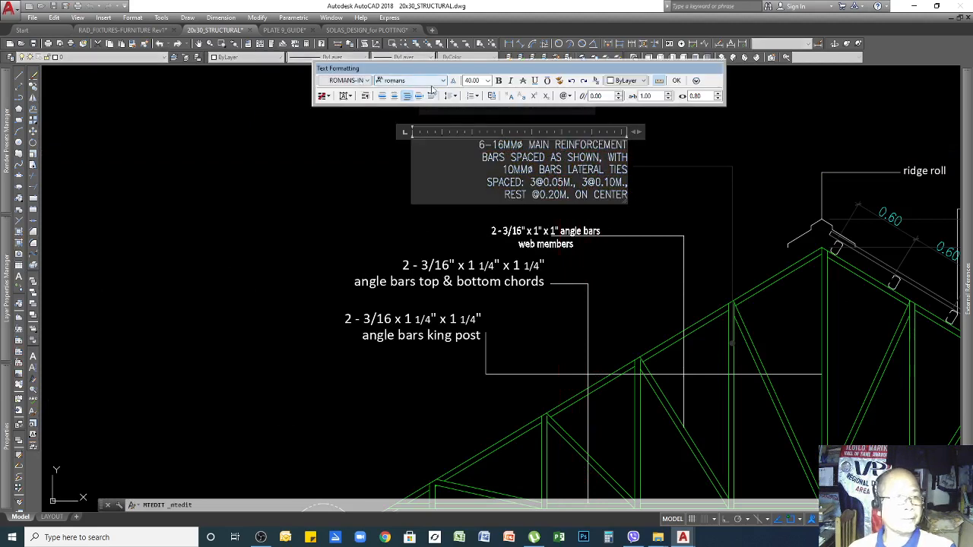
key("Escape")
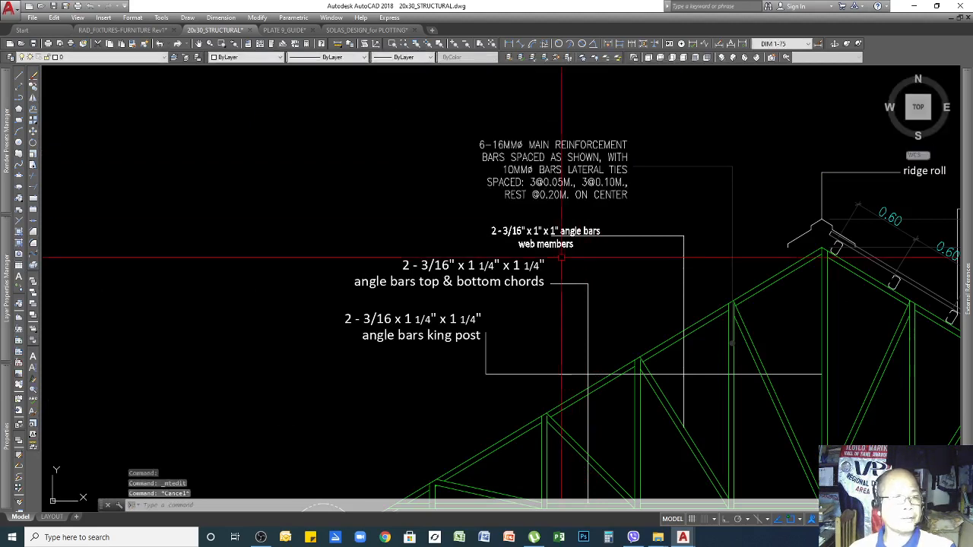
left_click(159, 44)
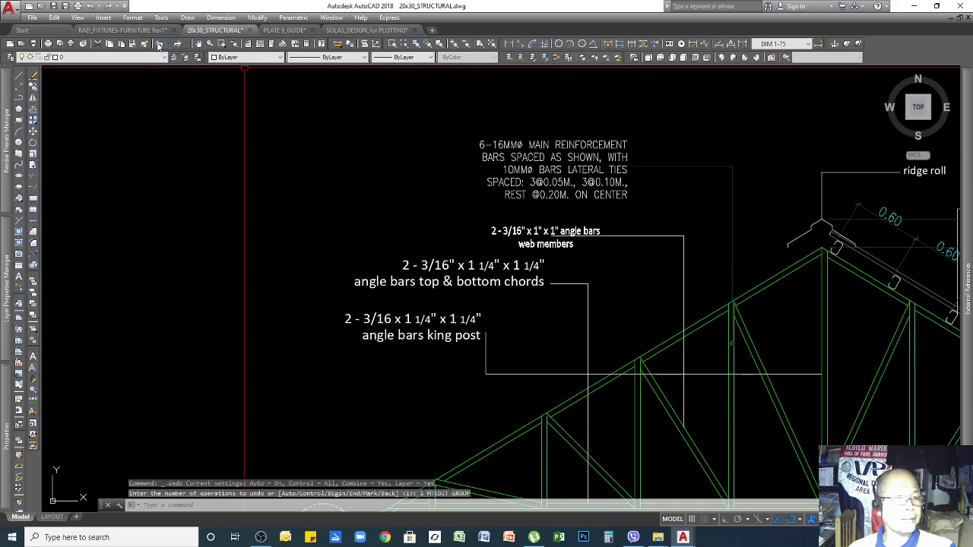
left_click(159, 44)
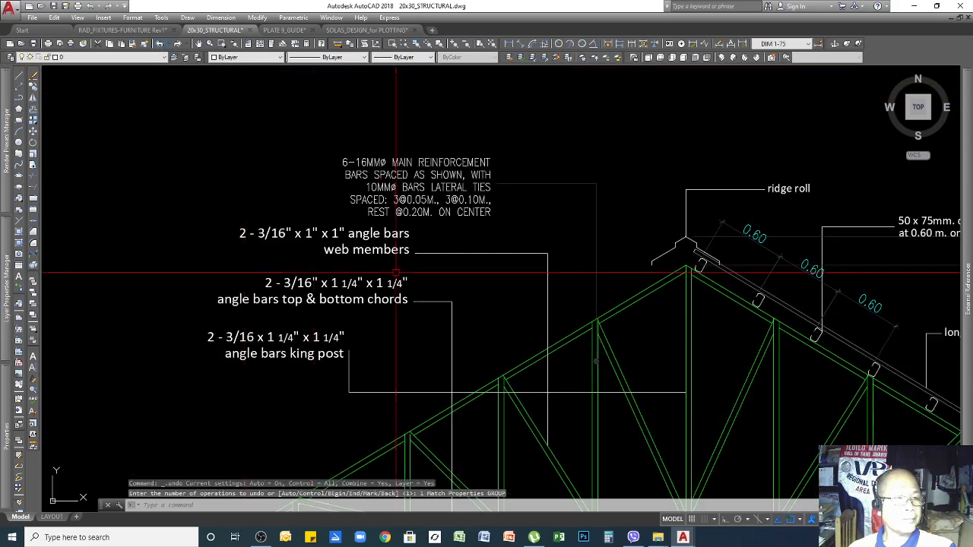
double_click(406, 249)
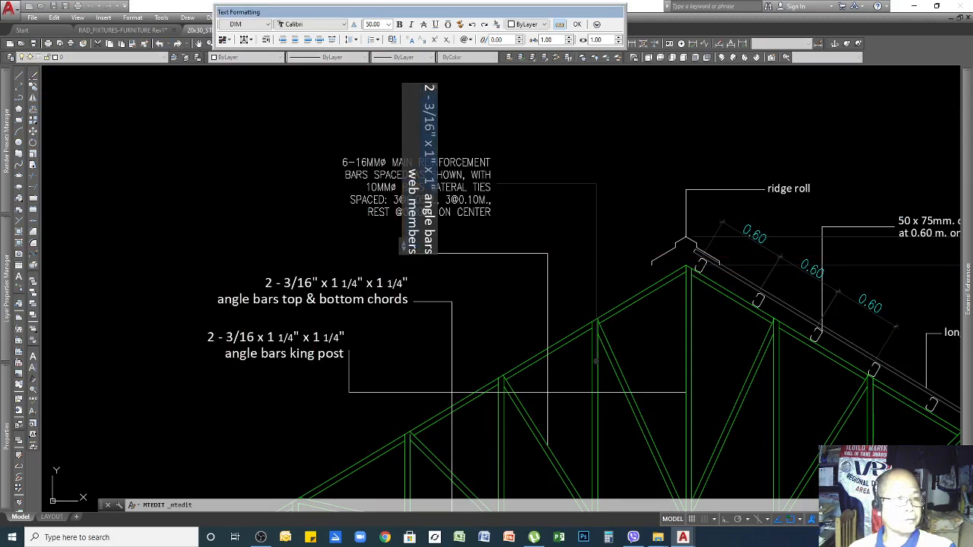
left_click_drag(427, 85, 328, 95)
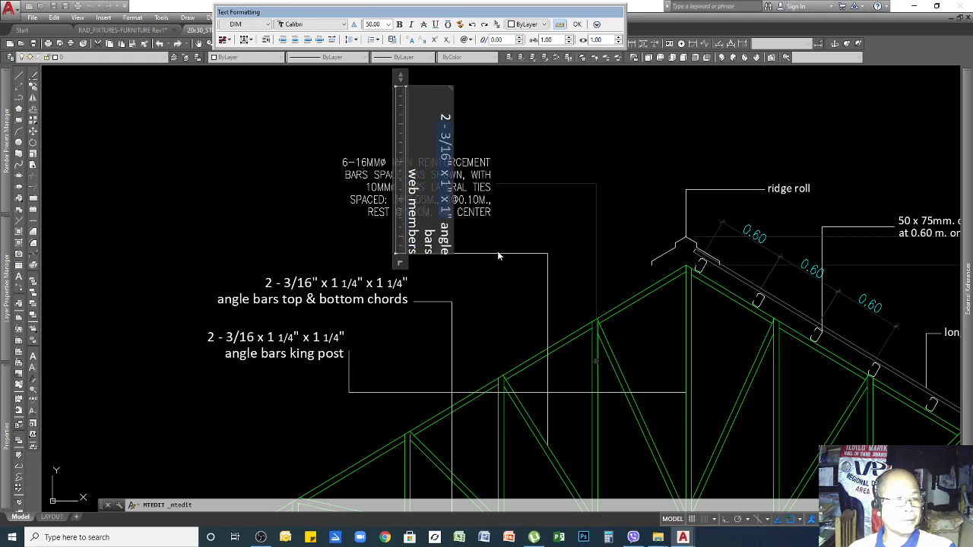
key("Escape")
left_click(540, 270)
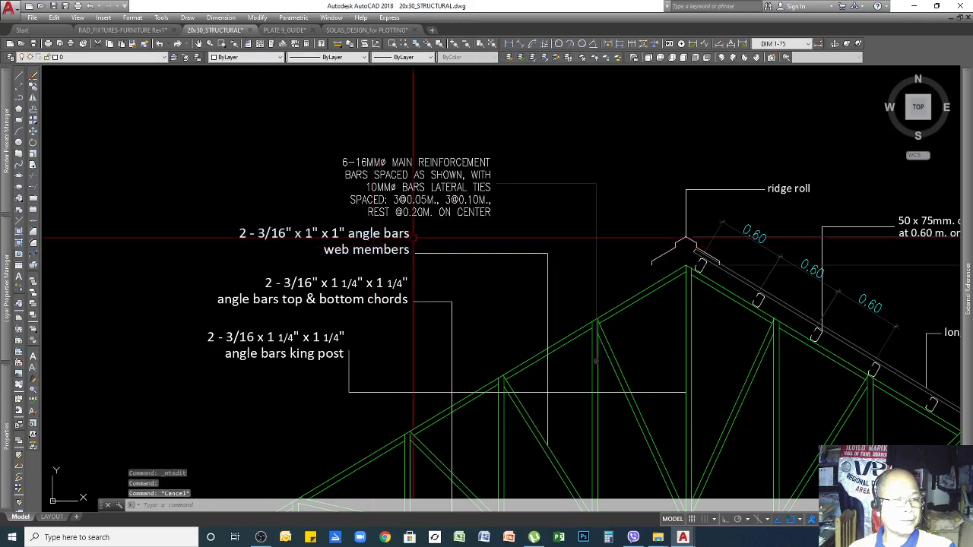
Open the web members callout for editing and copy its full text, 2 - 3/16" x 1" x 1" angle bars web members
double_click(389, 251)
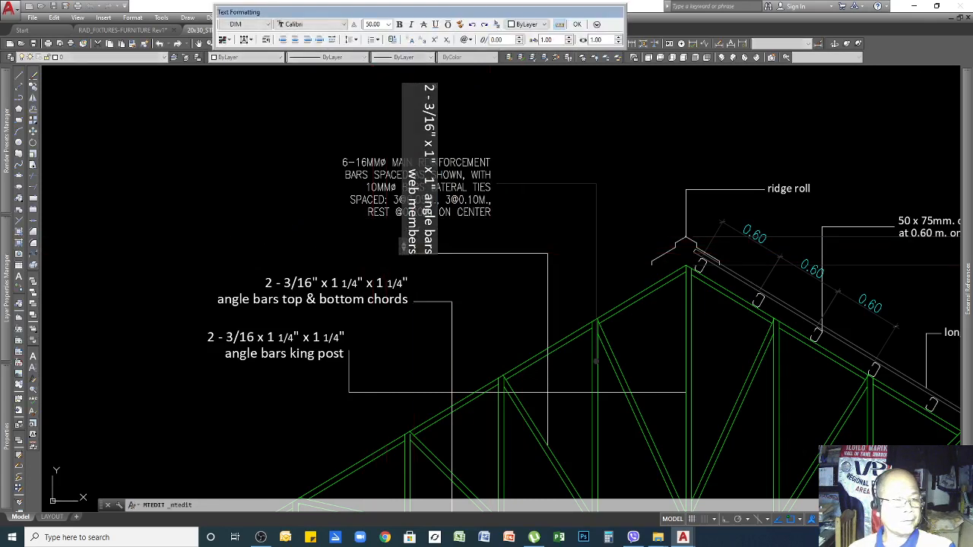
left_click(418, 255)
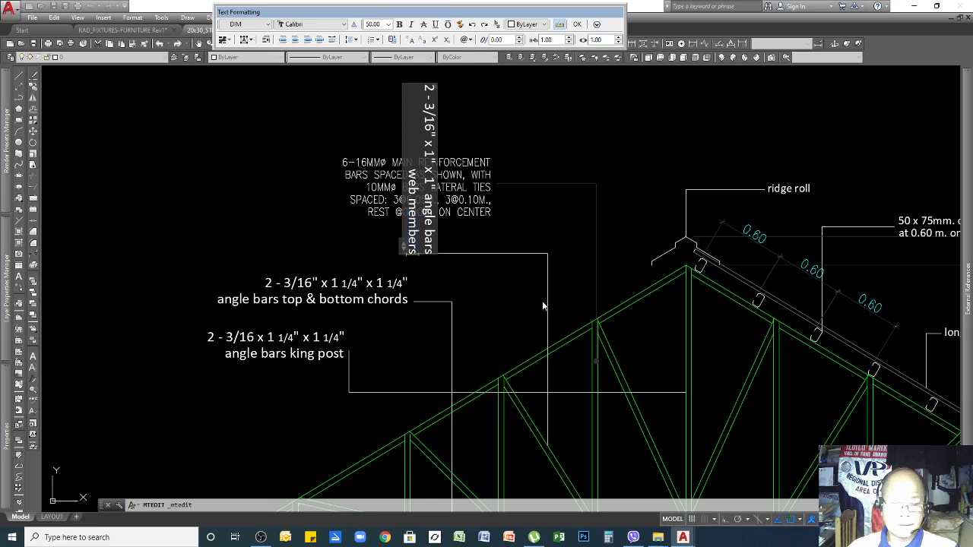
key("shift+Left")
key("shift+Left")
key("shift+Left")
key("shift+Left")
key("shift+Left")
key("shift+Left")
key("shift+Left")
key("shift+Left")
key("shift+Left")
key("shift+Left")
key("shift+Left")
key("shift+Left")
key("shift+Left")
key("shift+Left")
key("shift+Left")
key("shift+Left")
key("shift+Left")
key("shift+Left")
key("shift+Left")
key("shift+Left")
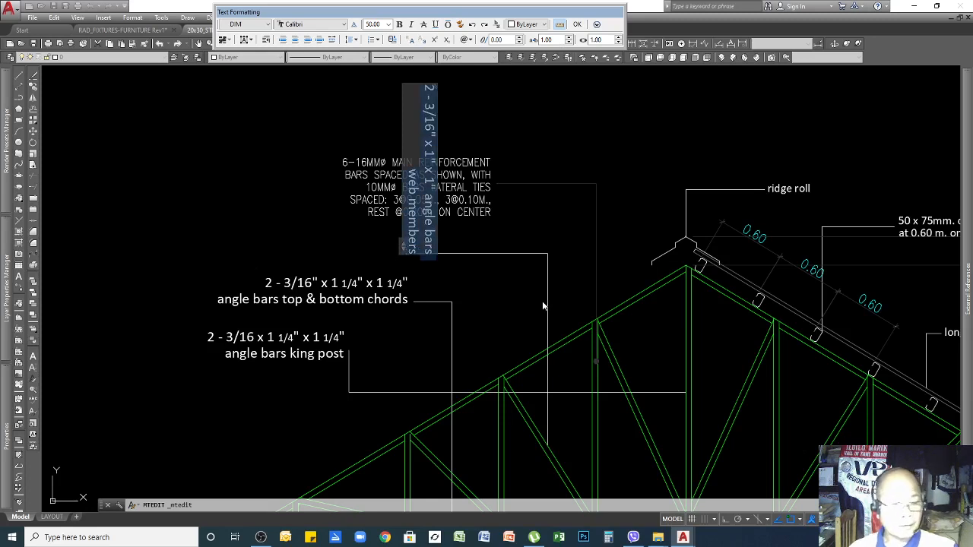
key("ctrl+c")
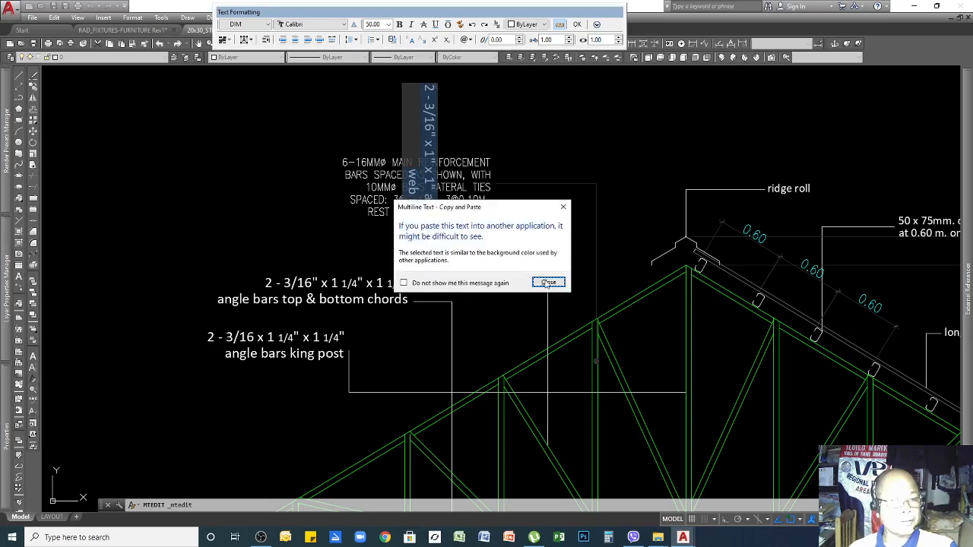
Close the text copy warning and the editor, and erase the old web members callout text
left_click(547, 283)
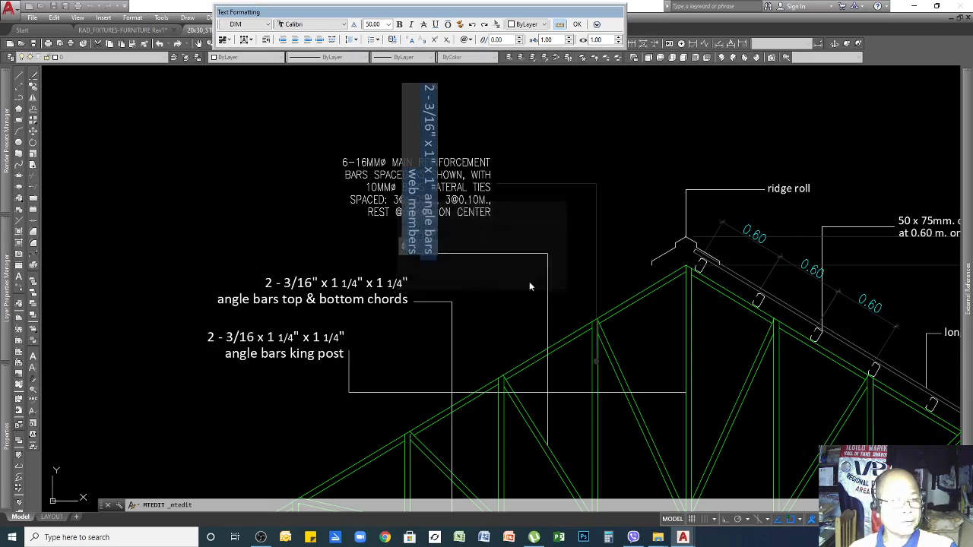
left_click(529, 281)
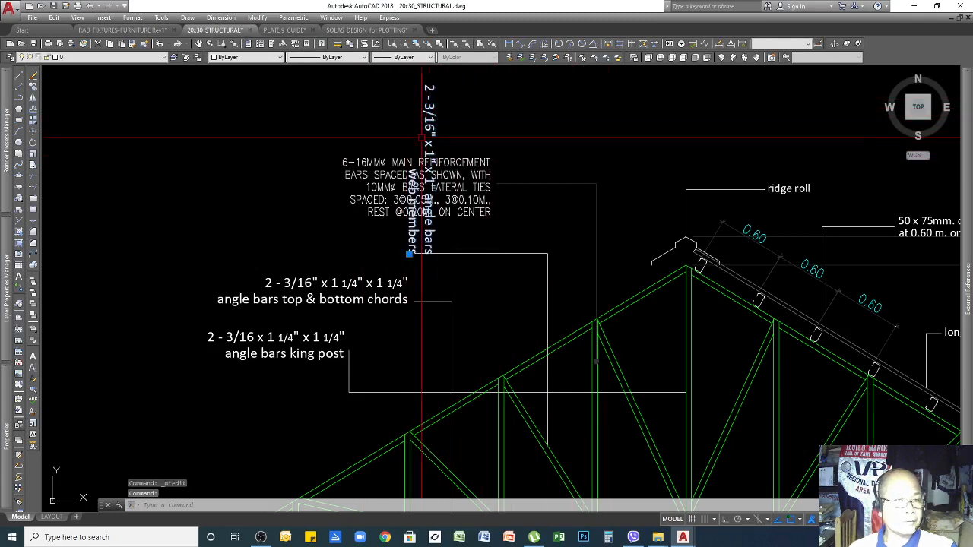
left_click(408, 160)
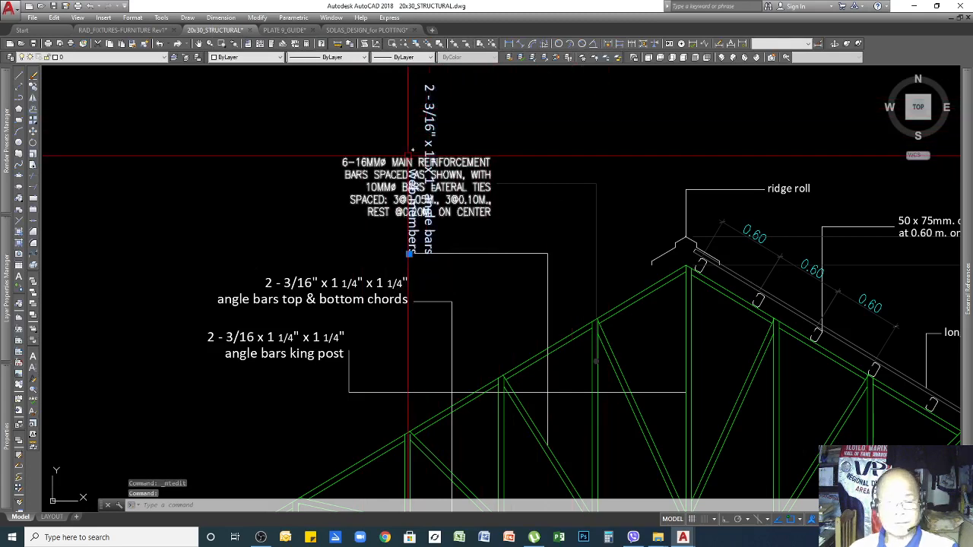
key("Delete")
Replace the copied reinforcement note's text with the copied callout text, 2 - 3/16" X 1" X 1" ANGLE BARS WEB MEMBERS
left_click(452, 164)
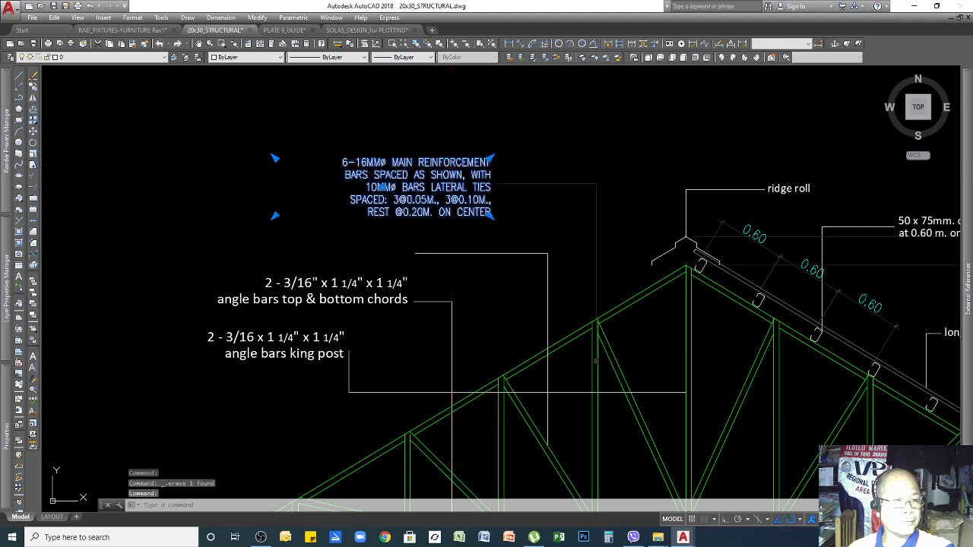
double_click(451, 165)
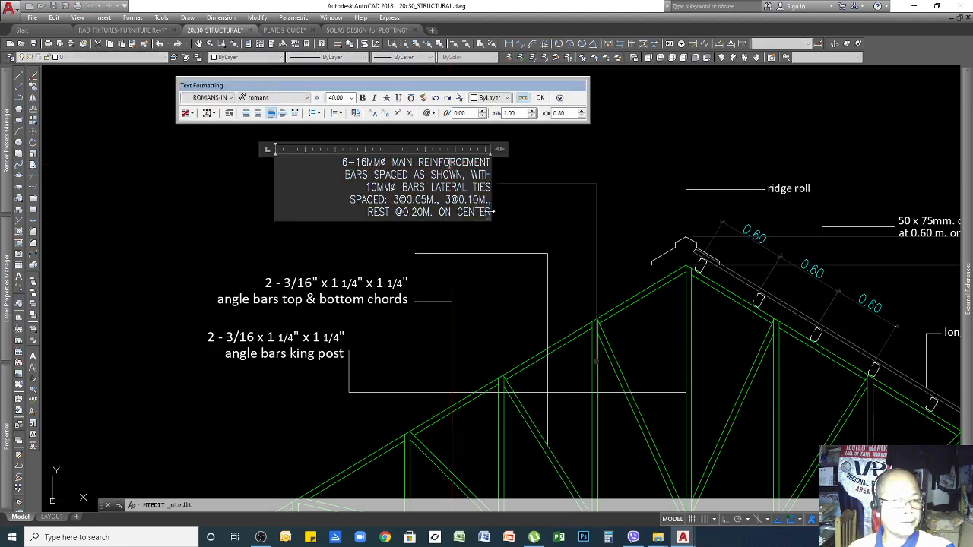
key("ctrl+a")
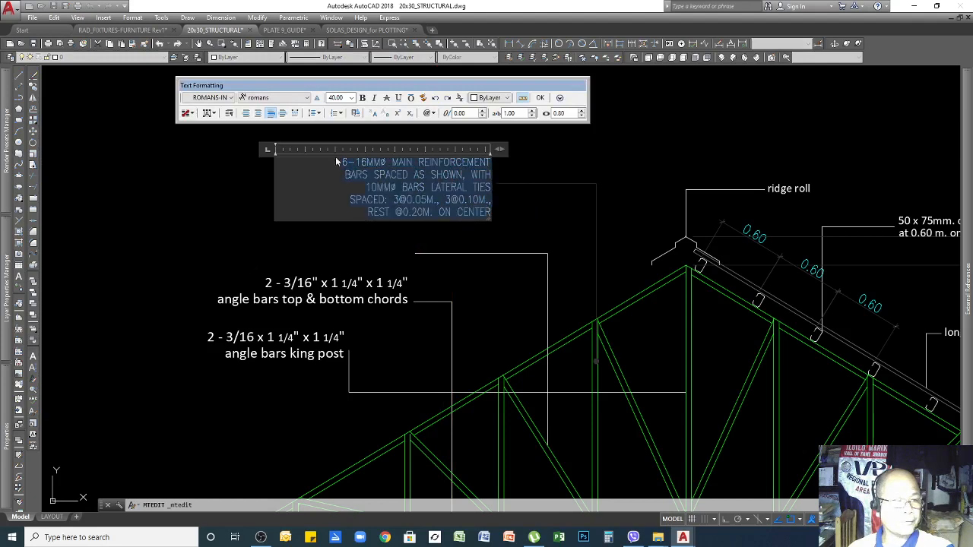
key("ctrl+v")
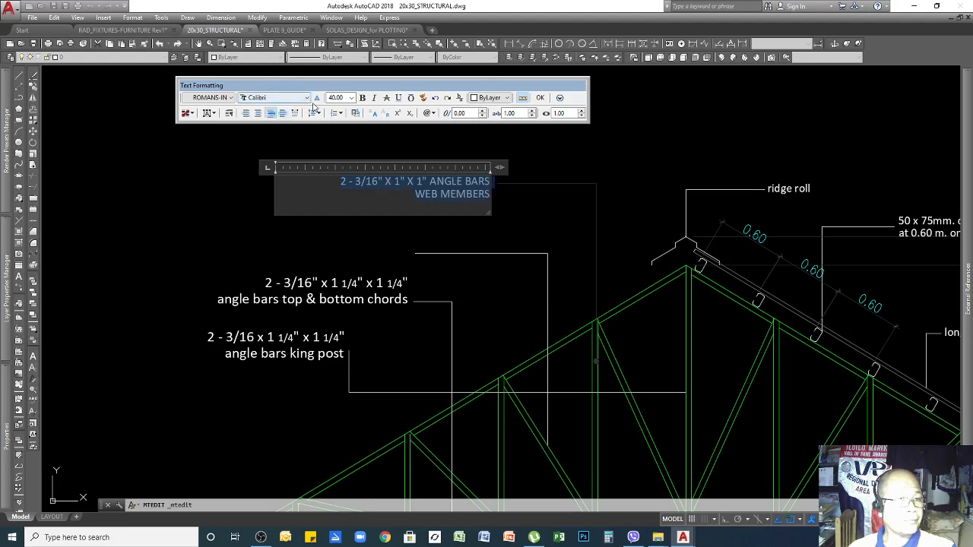
left_click(306, 98)
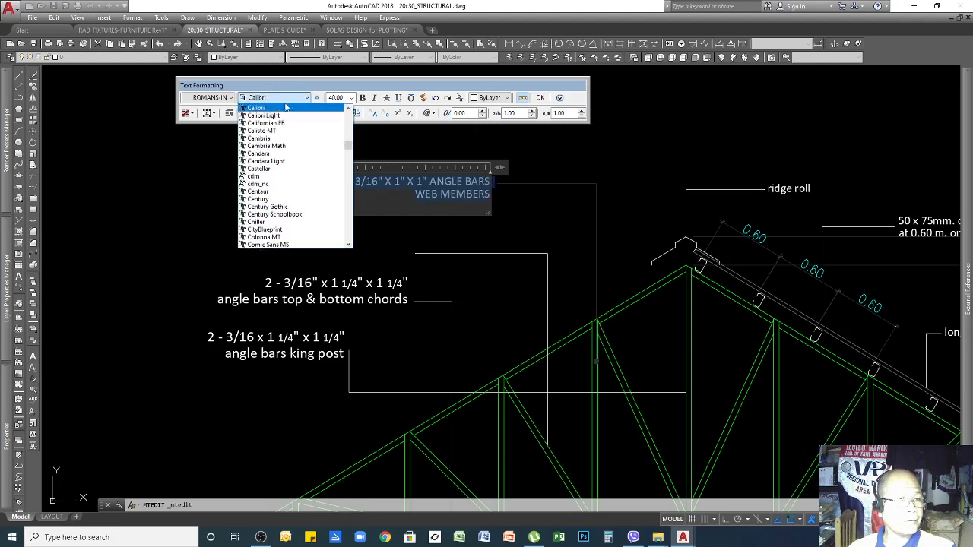
left_click(521, 222)
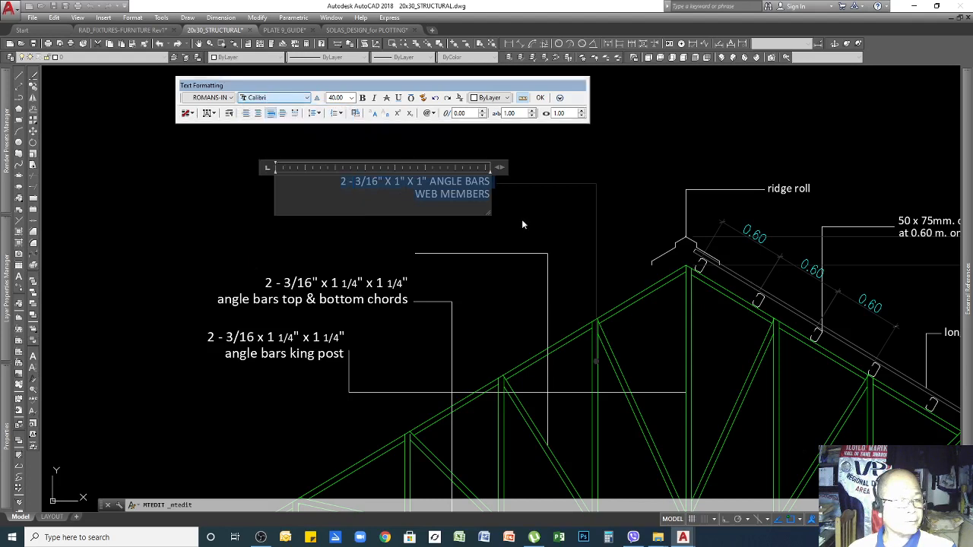
left_click(483, 218)
left_click(444, 187)
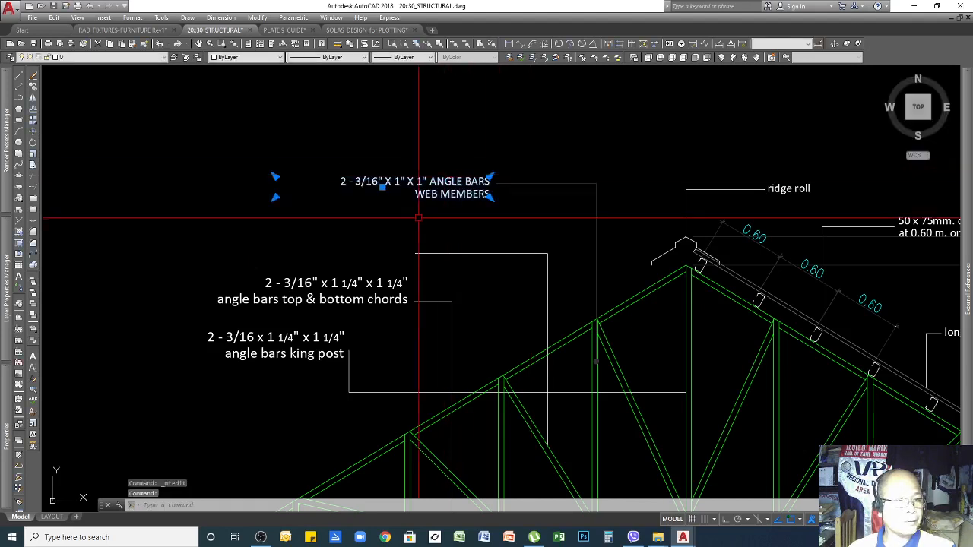
Move the new web members callout from the copied leader's end to the start of the original web members leader
type("m")
key("Return")
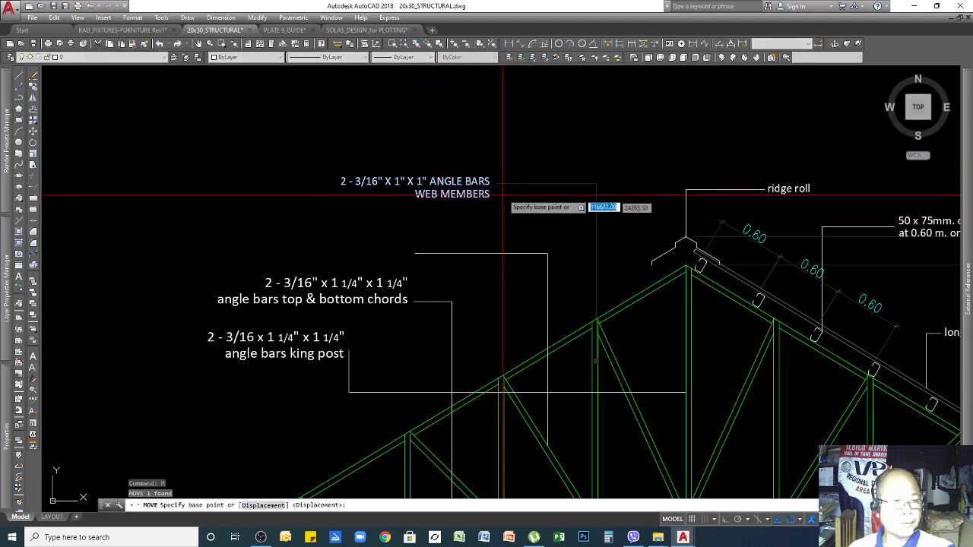
left_click(495, 184)
left_click(415, 253)
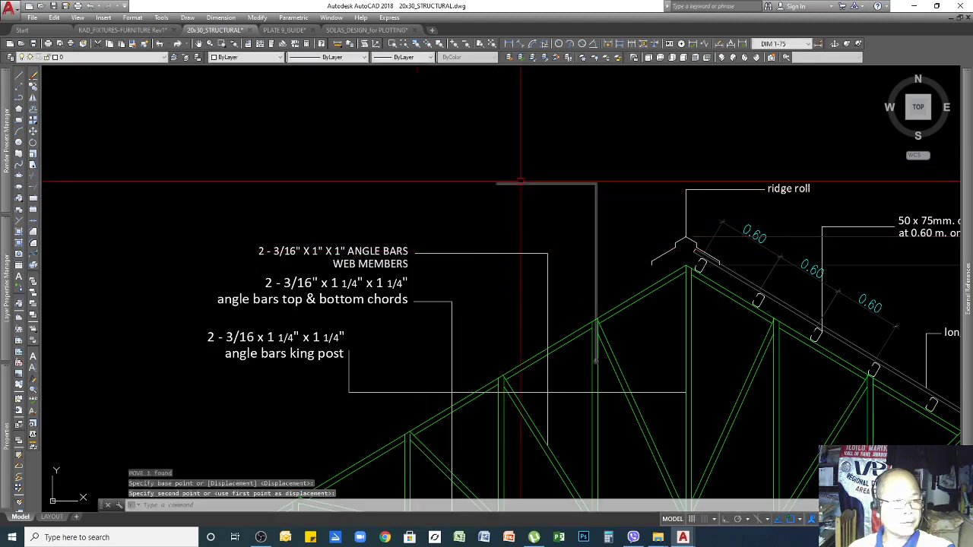
Match the web members leader's properties to the leader copied with the reinforcement note, and erase that copied leader
left_click(536, 254)
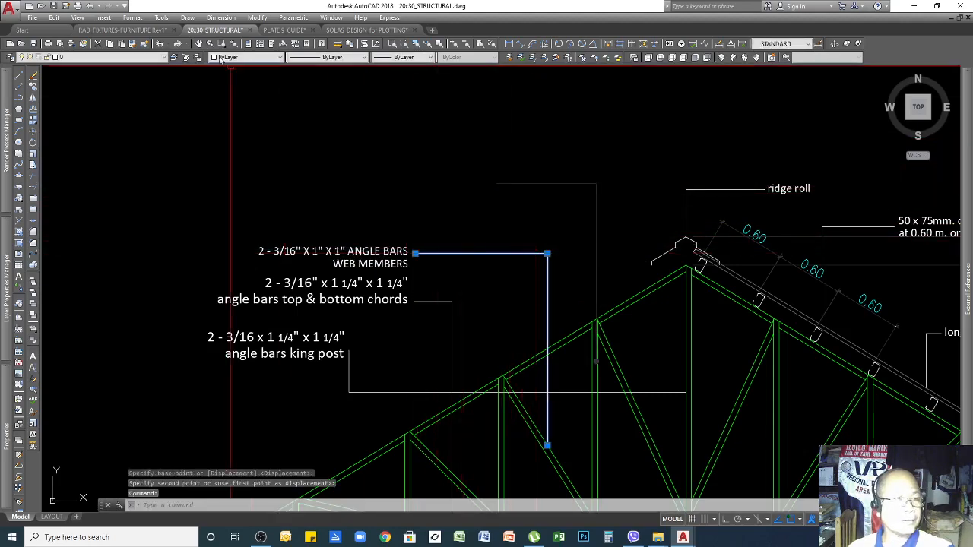
key("Escape")
left_click(144, 43)
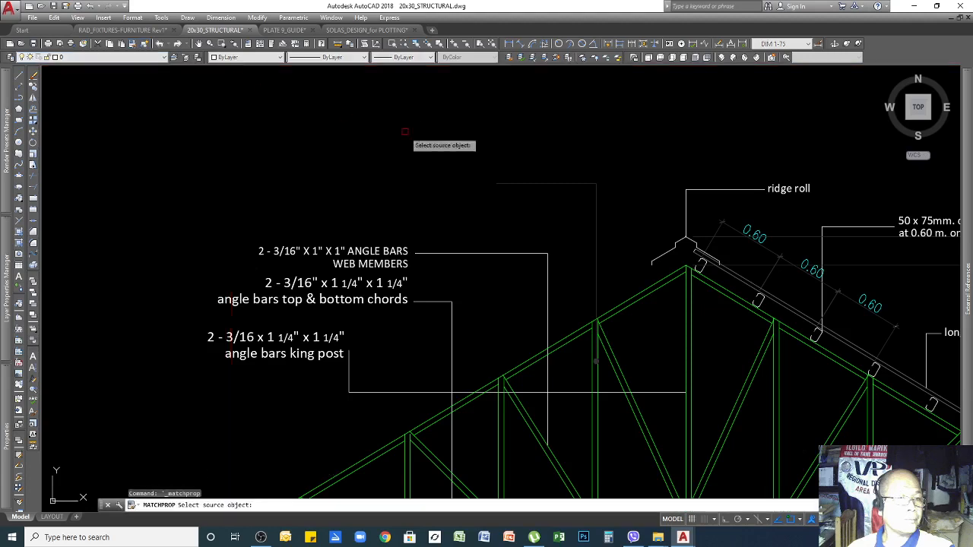
left_click(532, 183)
left_click(472, 251)
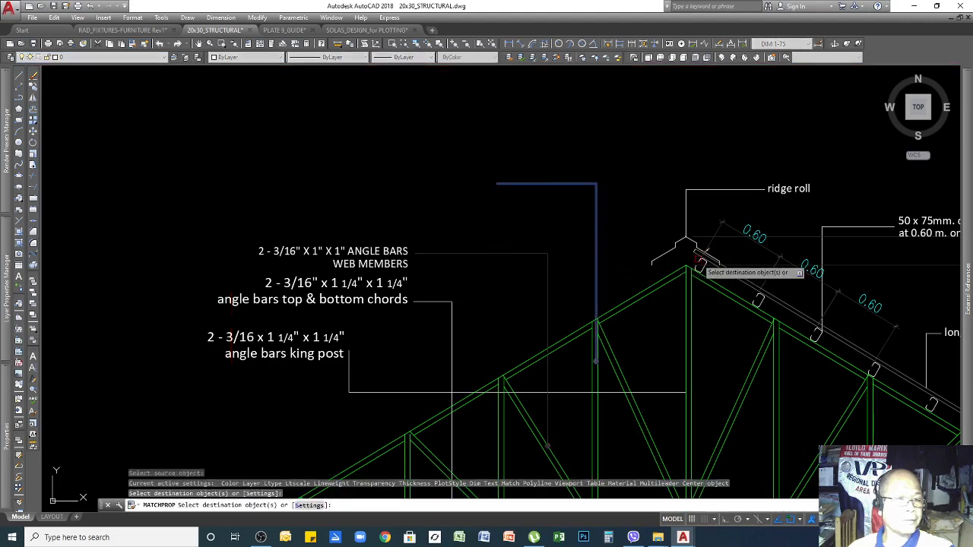
key("Return")
left_click_drag(630, 152, 545, 217)
key("Delete")
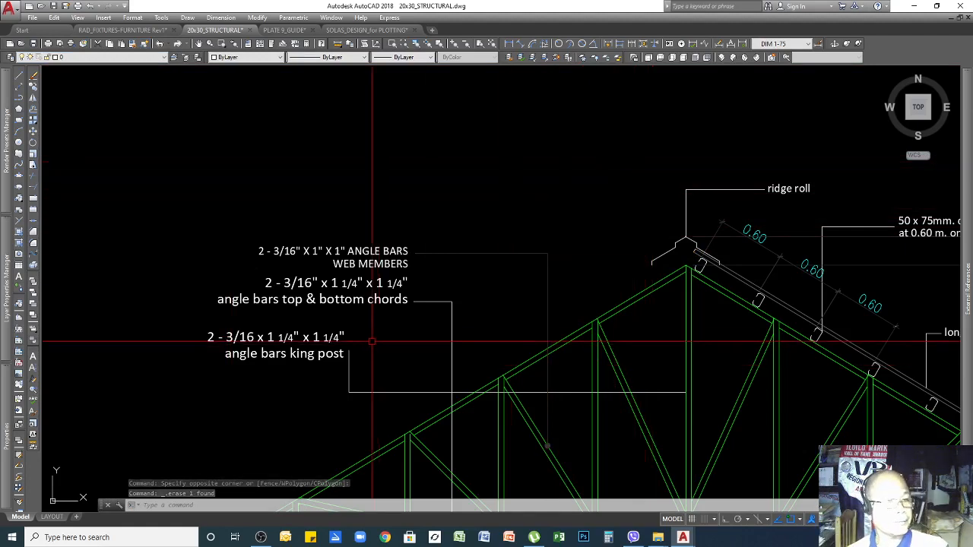
Copy the full text of the top & bottom chords callout and erase the old callout text
double_click(348, 302)
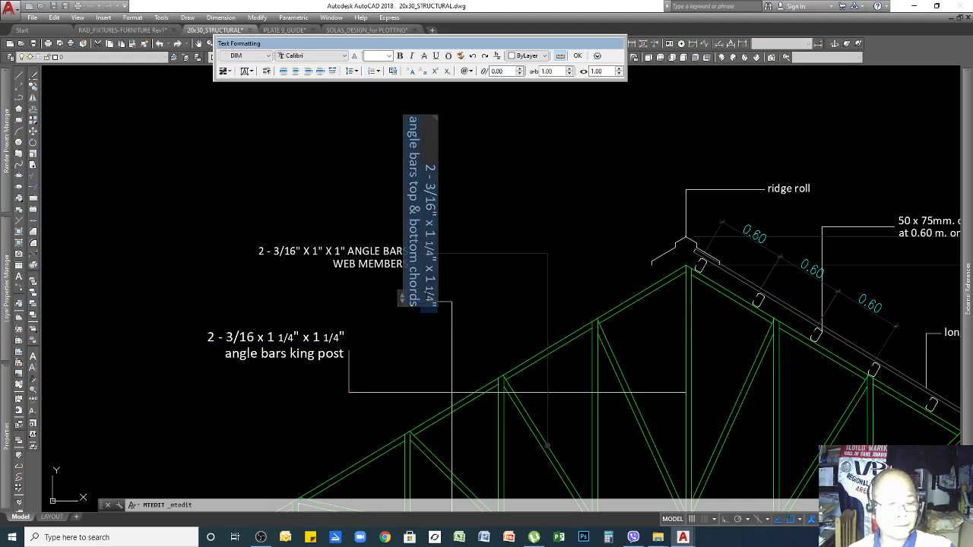
key("ctrl+c")
left_click(552, 282)
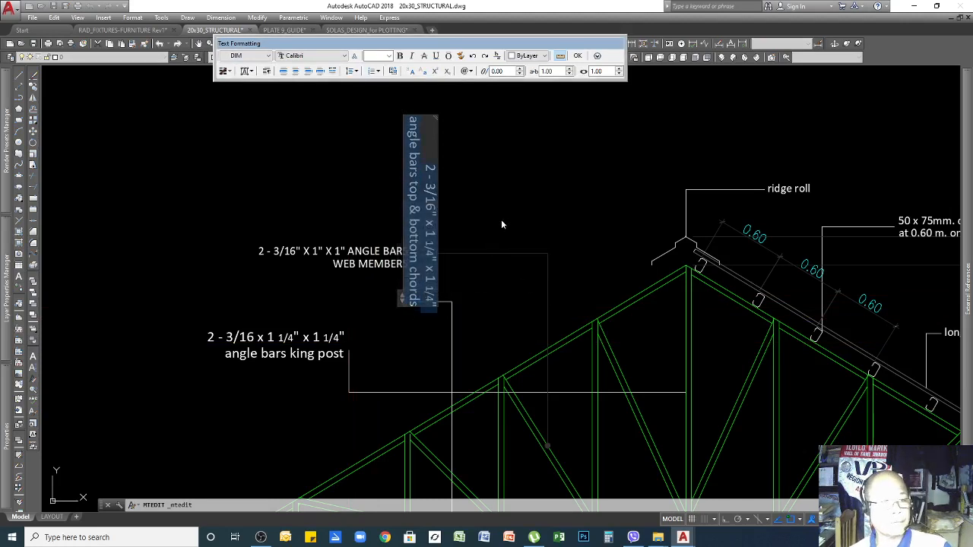
left_click(501, 219)
left_click(431, 222)
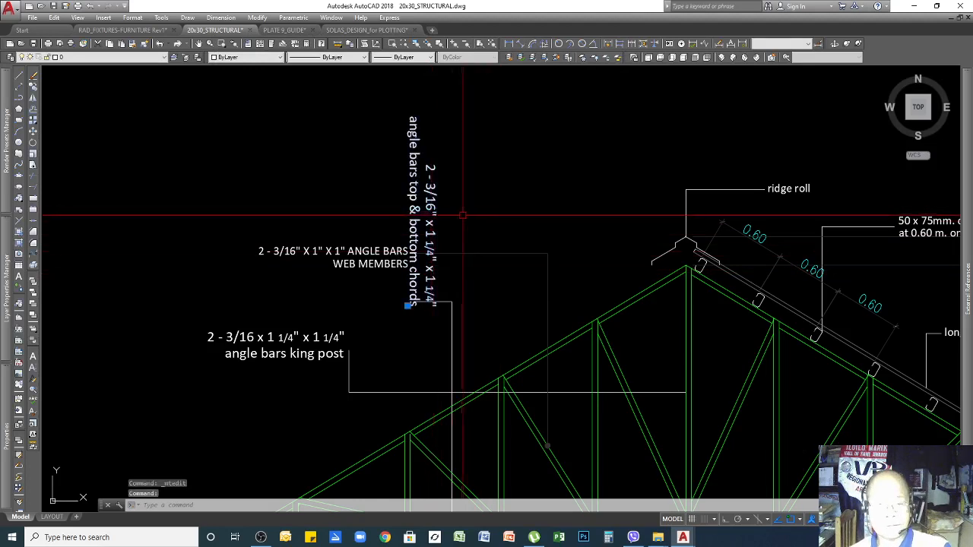
key("Delete")
Copy the restyled web members callout to the start of the top & bottom chords leader
left_click(386, 253)
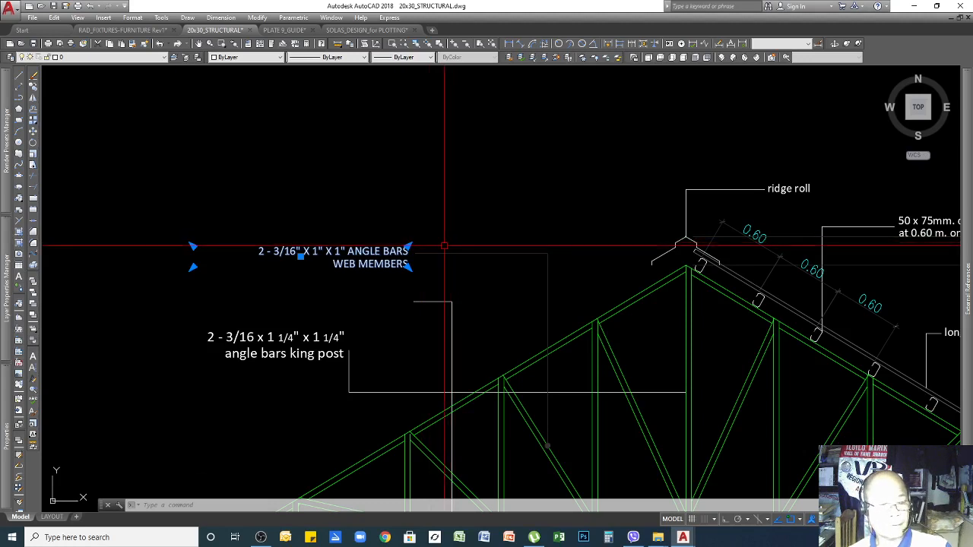
type("co")
key("Return")
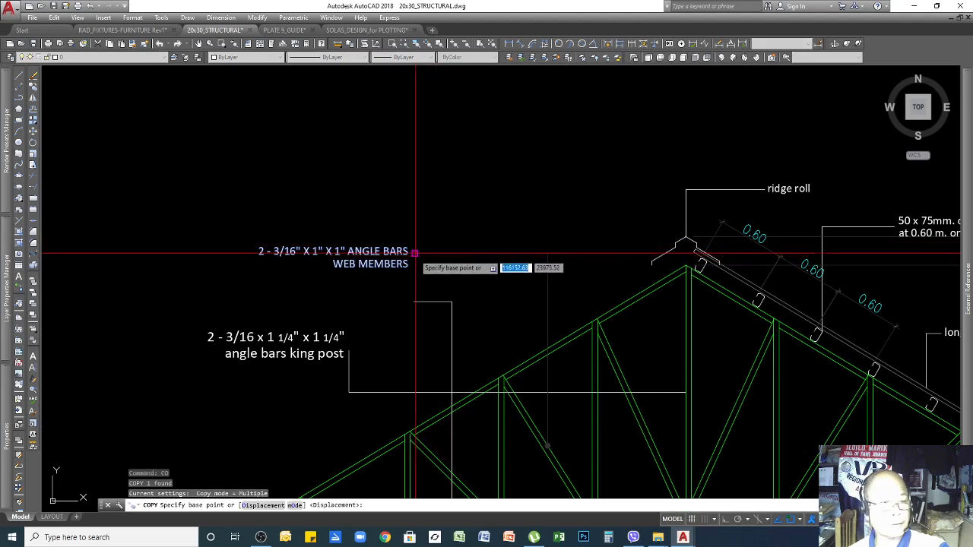
left_click(414, 253)
left_click(414, 301)
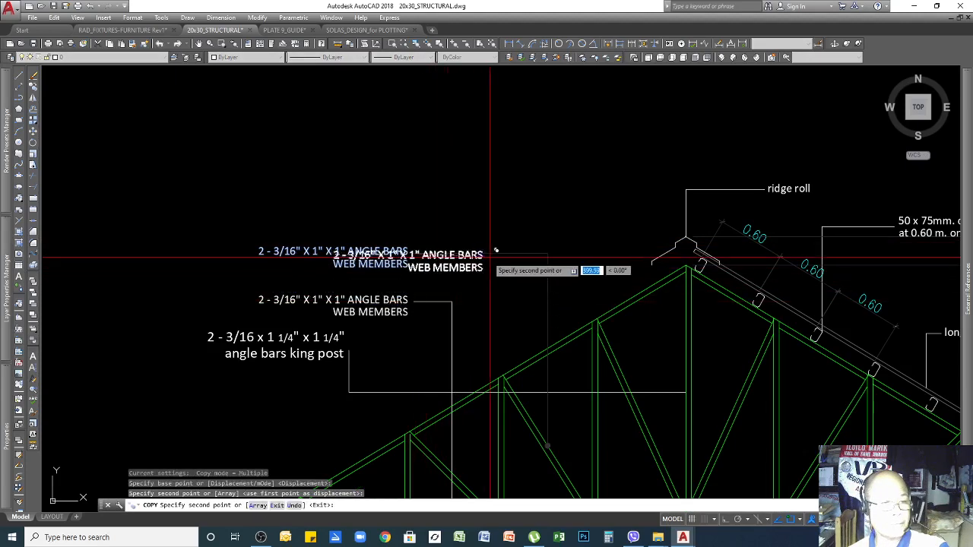
key("Return")
Replace the lower copy's text with 2 - 3/16" X 1 1/4" X 1 1/4" ANGLE BARS TOP & BOTTOM CHORDS and right-align it
double_click(357, 301)
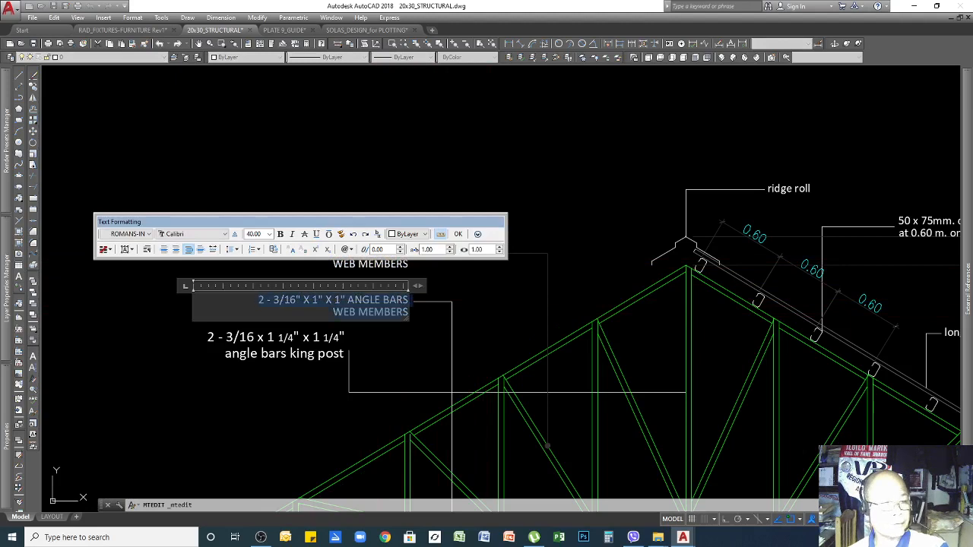
key("ctrl+v")
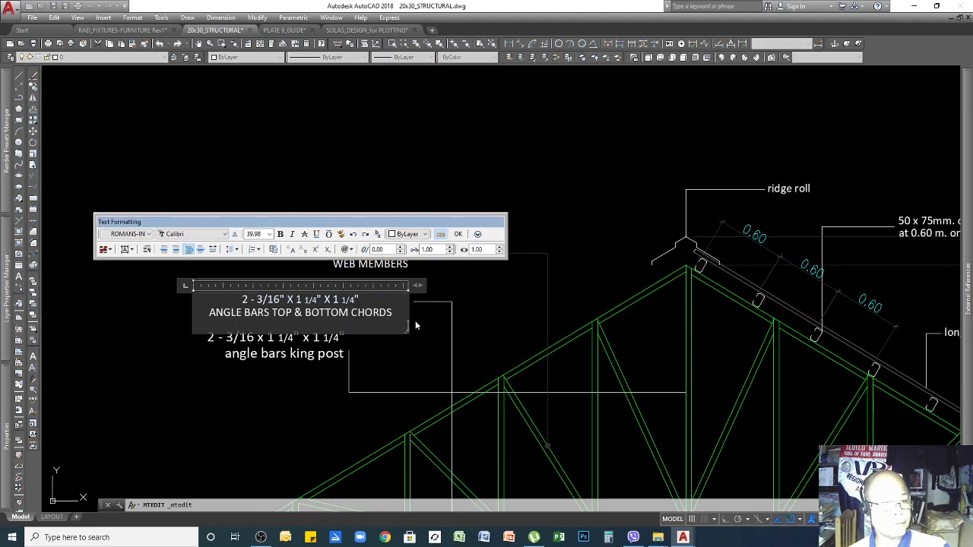
left_click(488, 304)
double_click(374, 306)
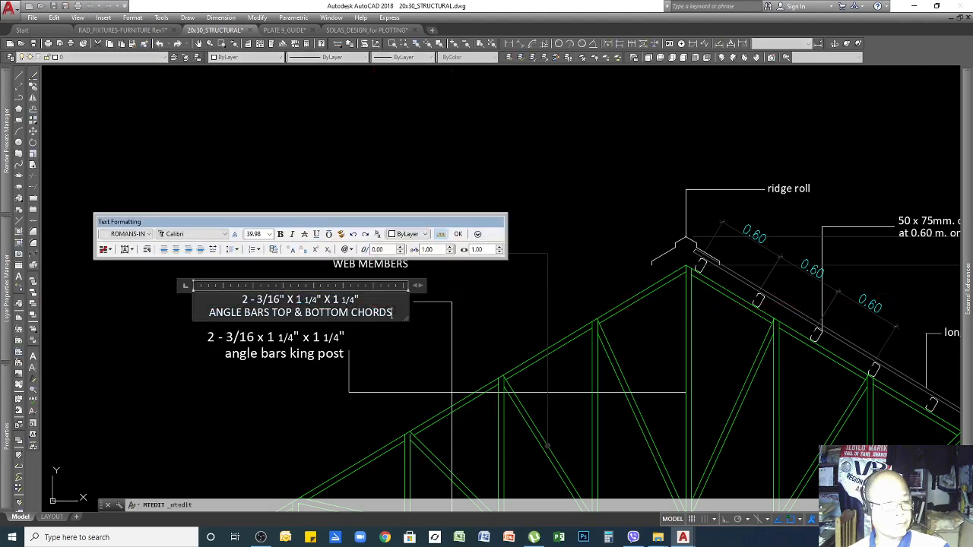
left_click(189, 250)
left_click(488, 287)
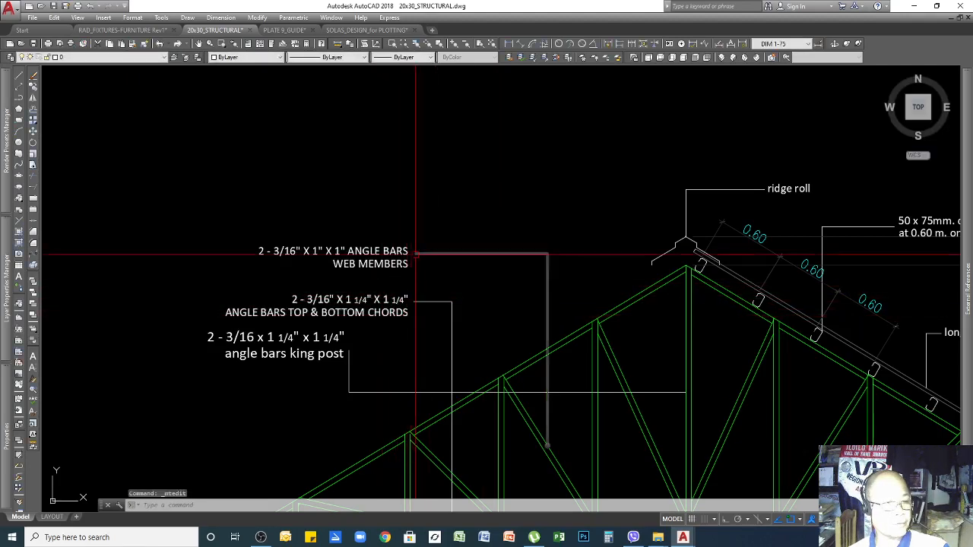
Match the top & bottom chords leader's properties to the restyled web members leader
scroll(515, 266, "down", 5)
scroll(495, 272, "up", 5)
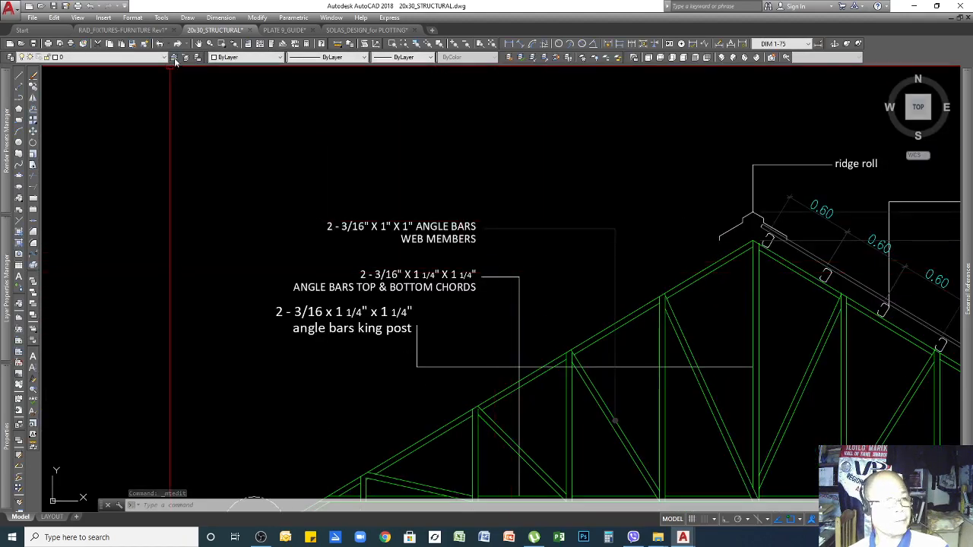
left_click(133, 44)
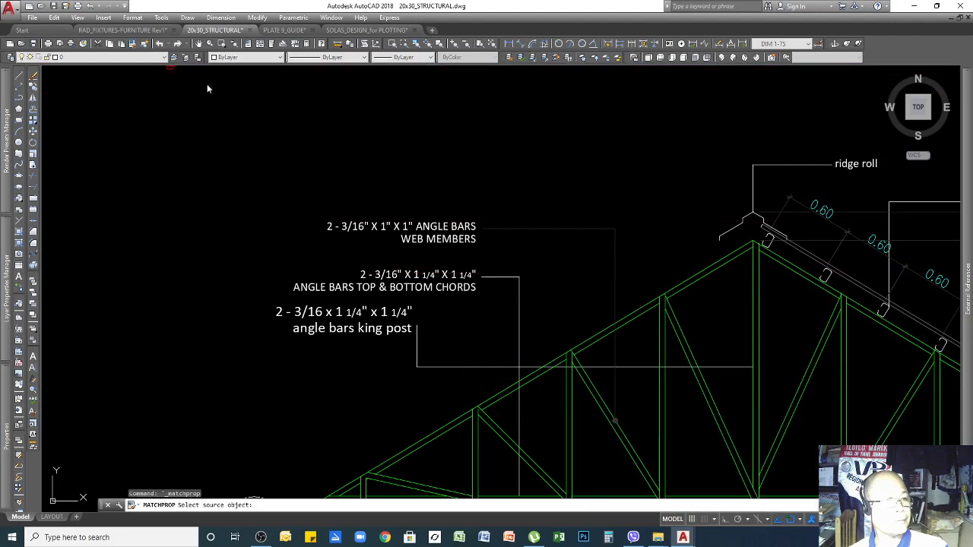
left_click(531, 229)
left_click(523, 270)
left_click(506, 285)
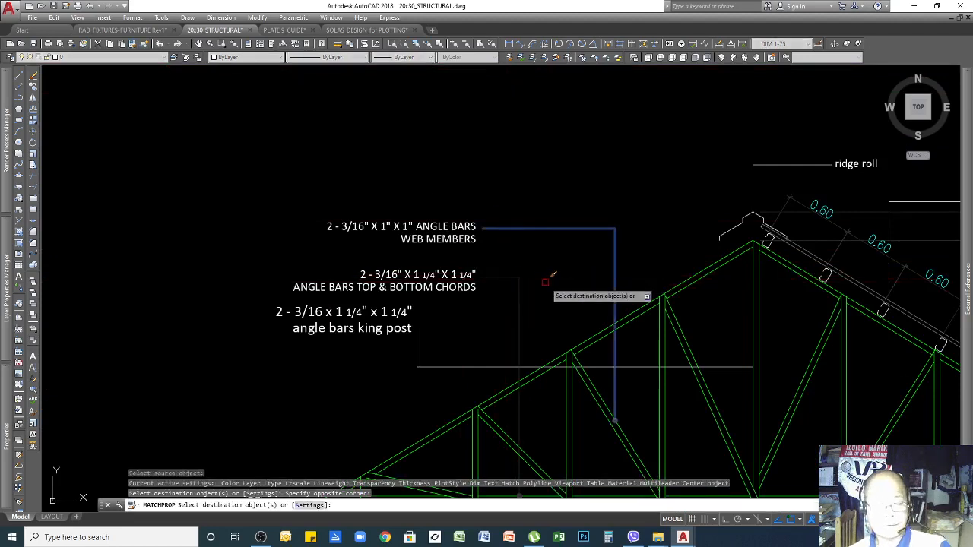
key("Return")
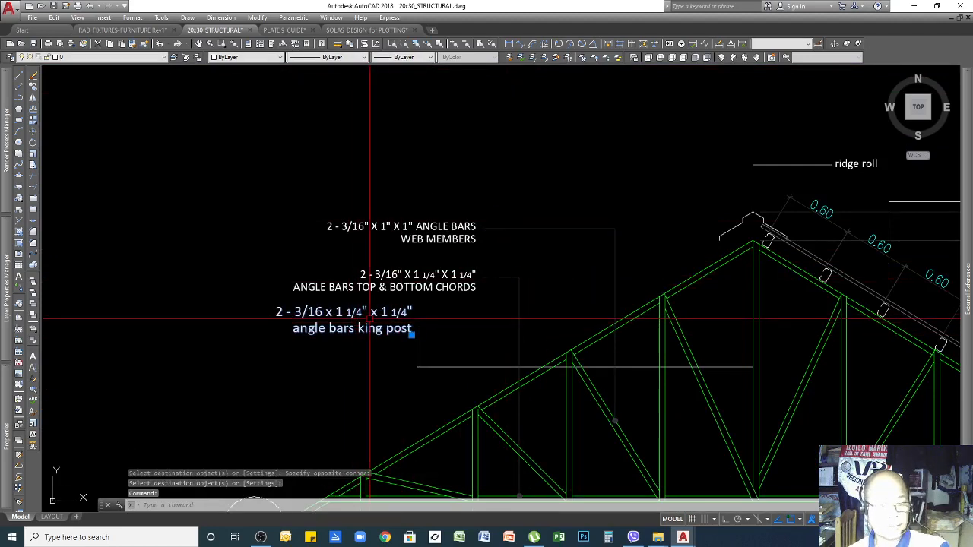
Move the angle bars king post callout text to the empty space above the web members callout
key("m")
key("Return")
left_click(391, 336)
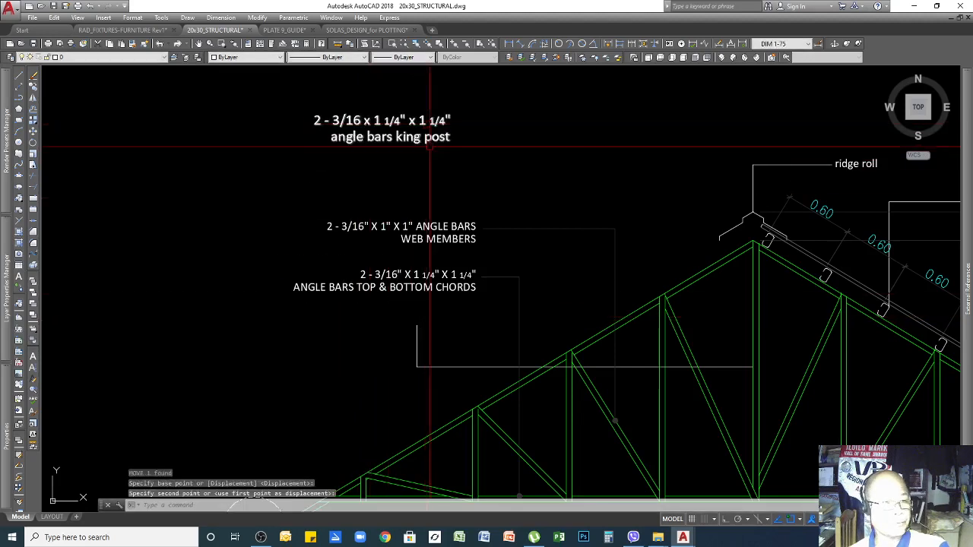
left_click(430, 144)
Copy the restyled top & bottom chords callout to the start of the king post leader
left_click(418, 293)
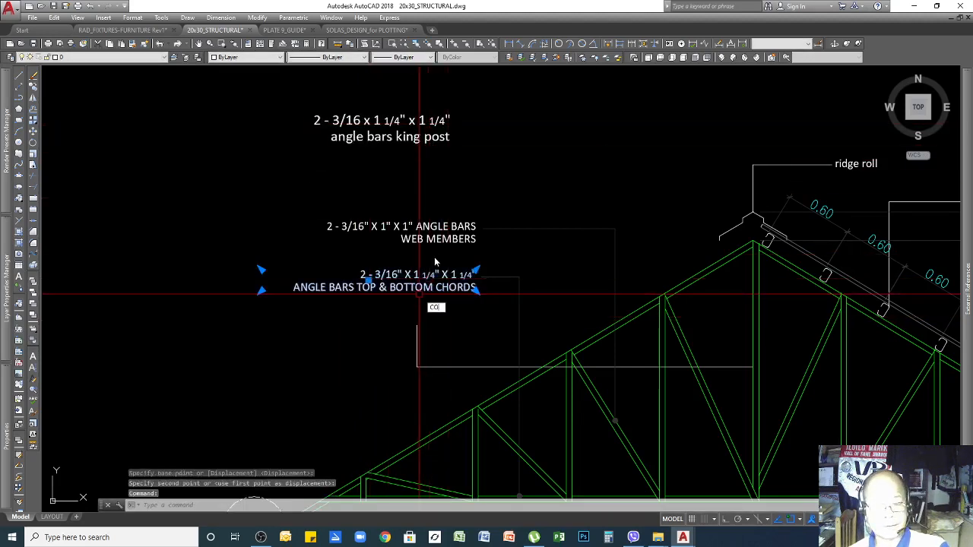
key("Return")
left_click(491, 275)
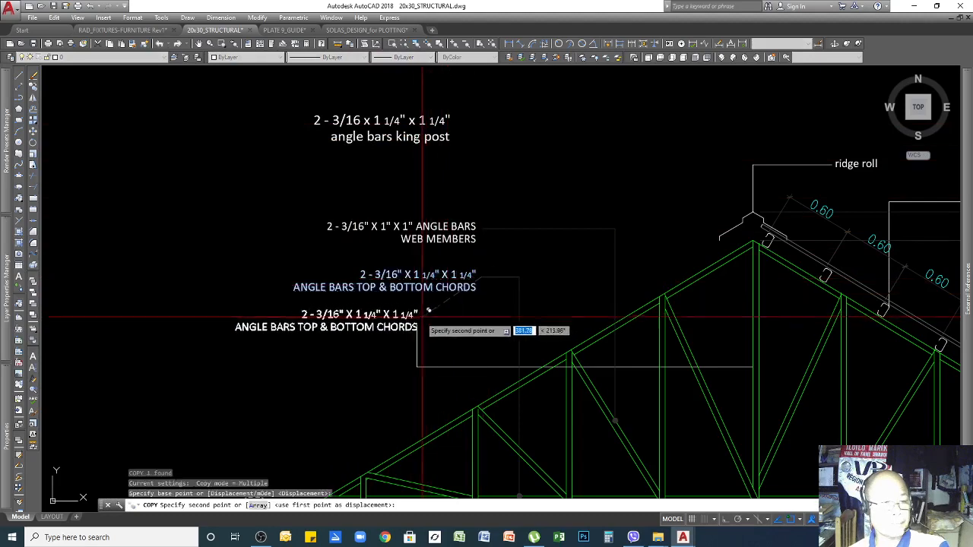
left_click(422, 318)
key("Return")
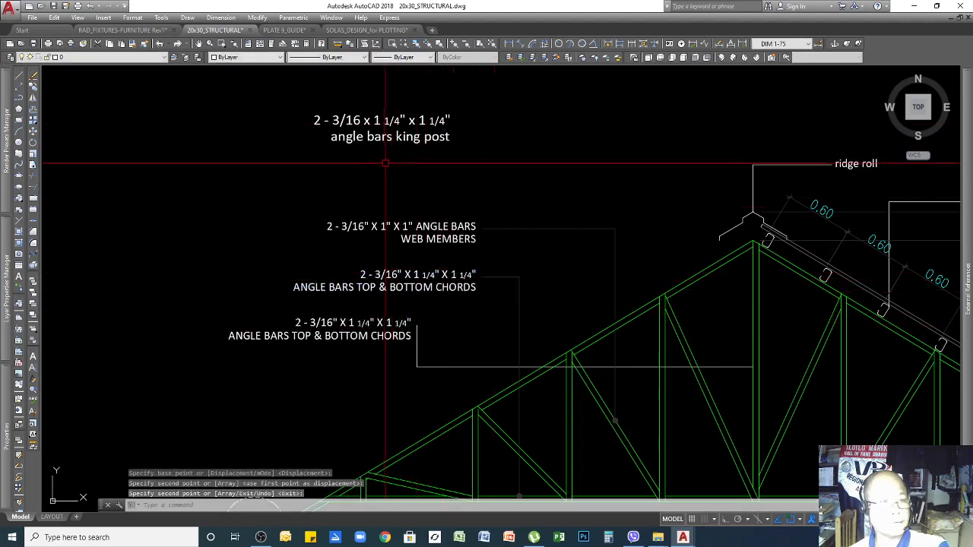
Copy the full text of the old angle bars king post callout and leave its text unchanged
double_click(418, 137)
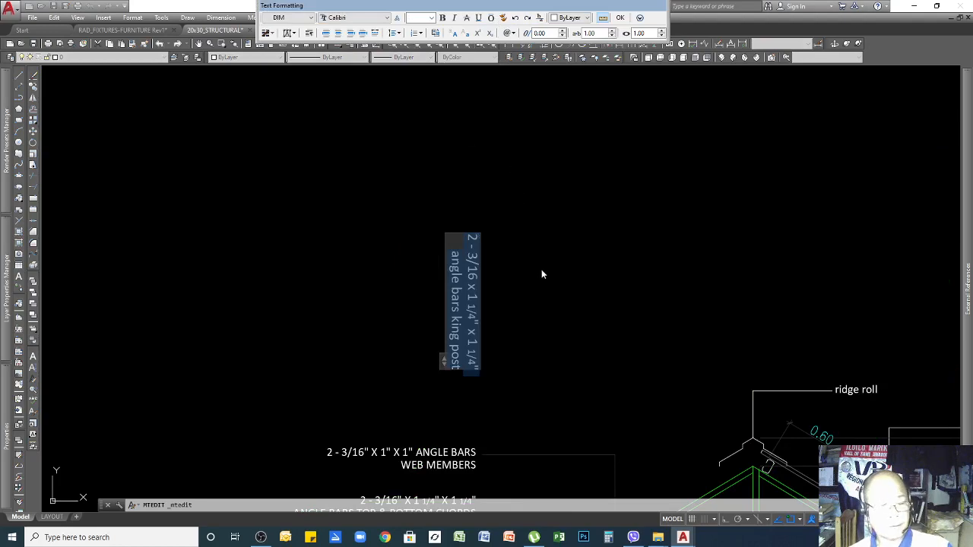
key("ctrl+c")
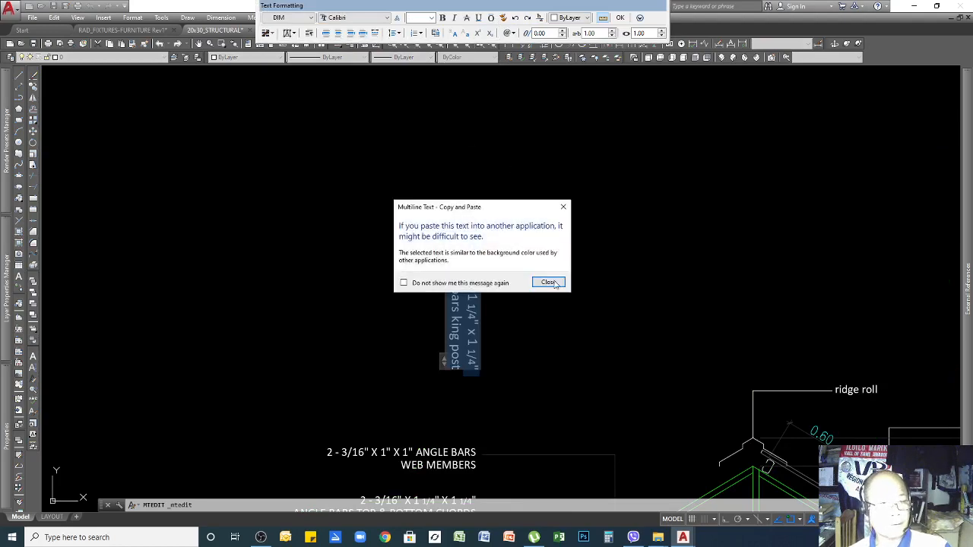
left_click(545, 281)
scroll(587, 219, "down", 2)
scroll(588, 219, "down", 2)
scroll(521, 326, "up", 2)
left_click(521, 330)
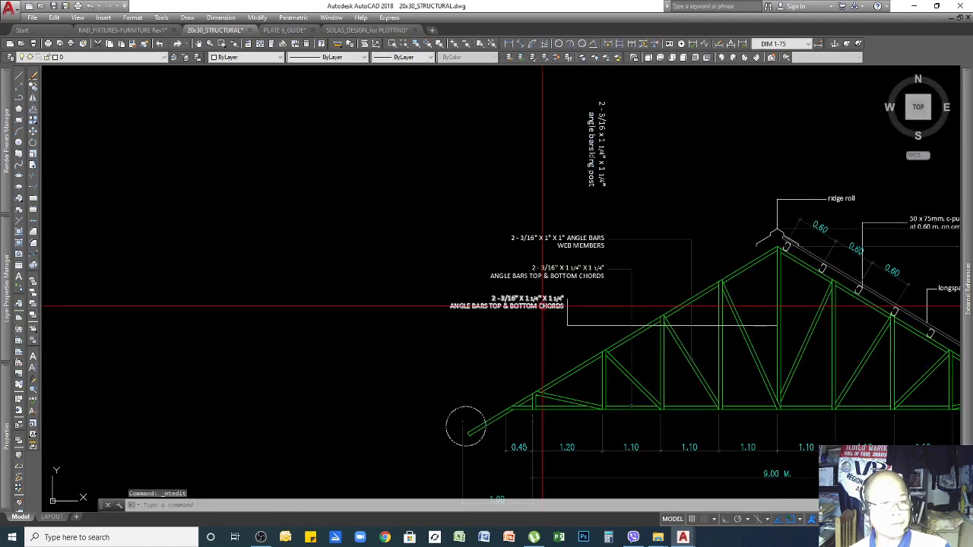
Replace the lowest callout's text with 2 - 3/16 X 1 1/4" X 1 1/4" ANGLE BARS KING POST and right-align it
double_click(543, 307)
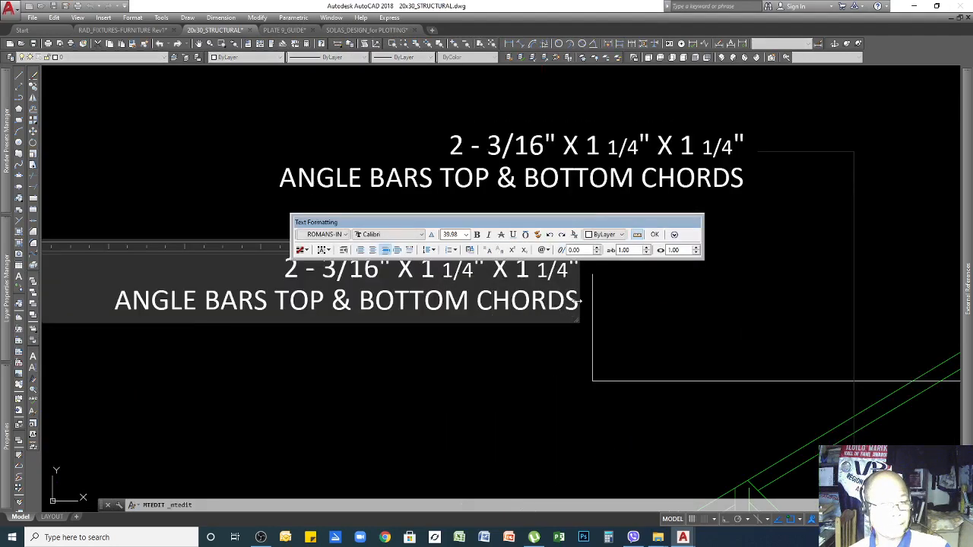
left_click_drag(579, 306, 379, 270)
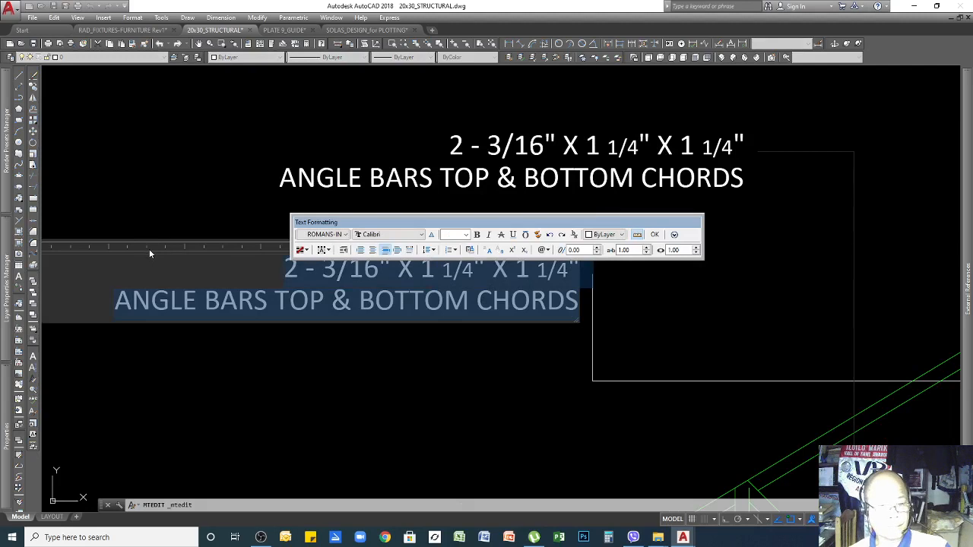
key("ctrl+v")
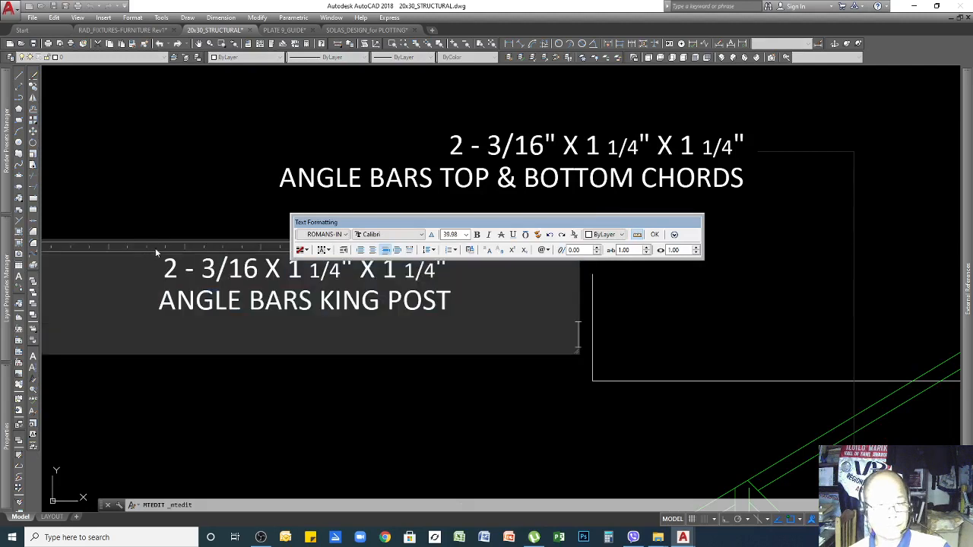
left_click(465, 371)
double_click(458, 302)
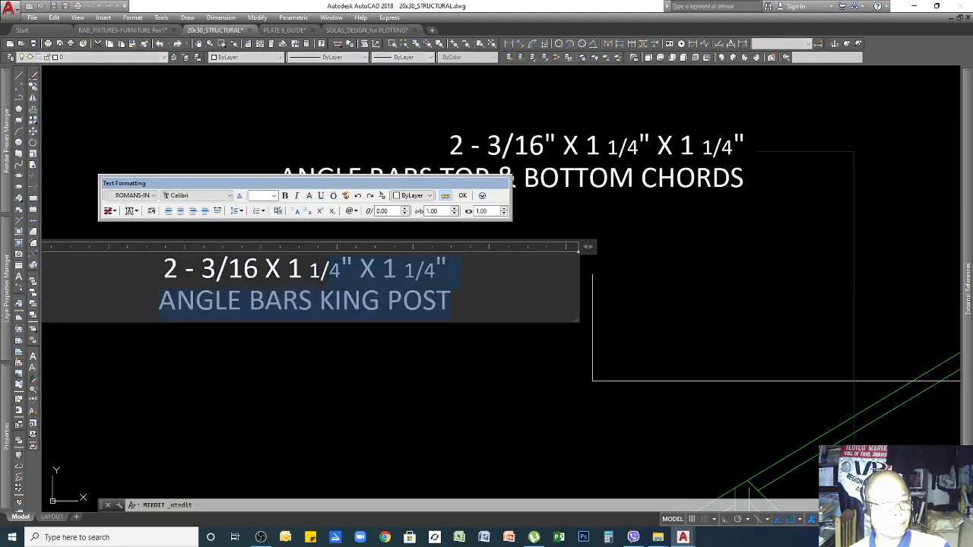
left_click(194, 212)
left_click(657, 288)
scroll(578, 289, "down", 5)
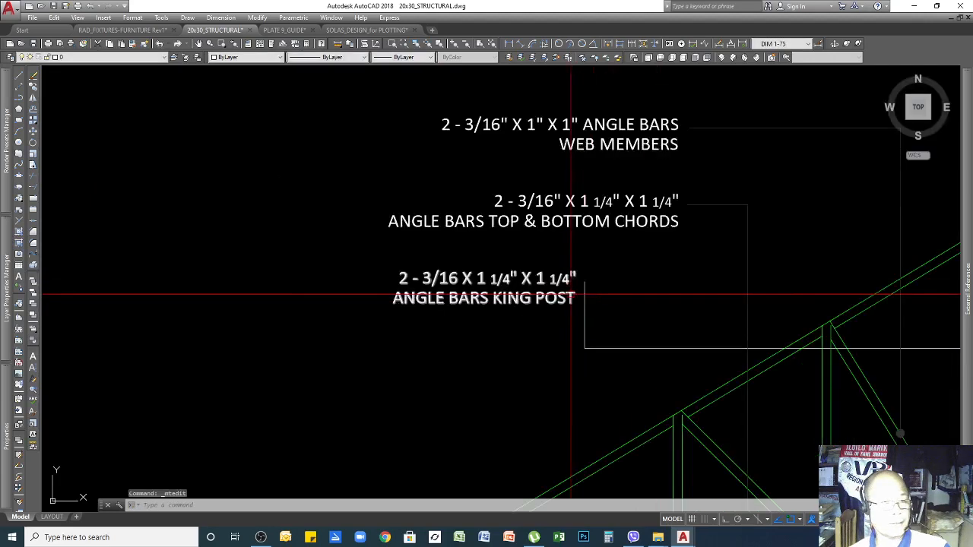
Match the king post leader's properties to the restyled web members leader
left_click(133, 44)
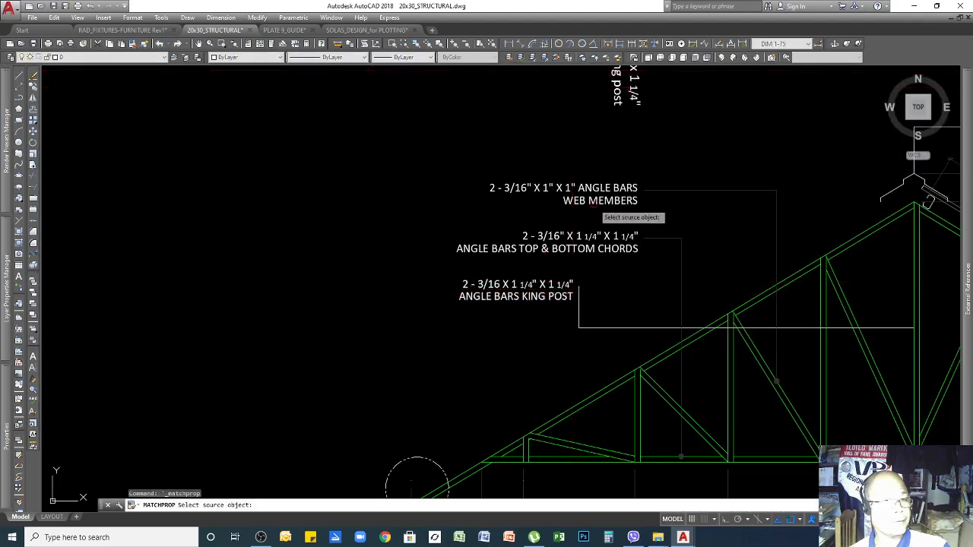
left_click(669, 190)
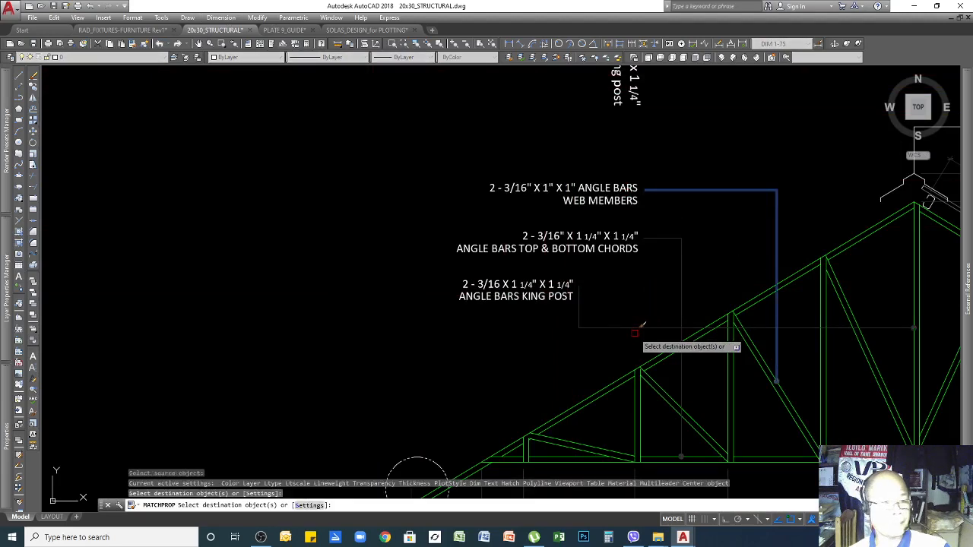
key("Return")
Delete the old rotated angle bars king post text above the restyled callouts
scroll(586, 330, "down", 2)
left_click(632, 180)
left_click(530, 228)
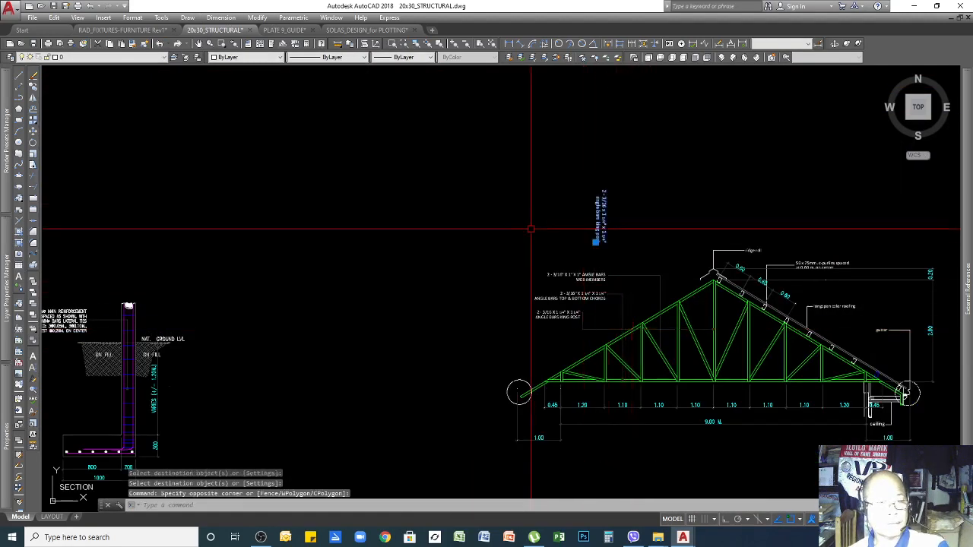
key("Delete")
scroll(836, 311, "up", 4)
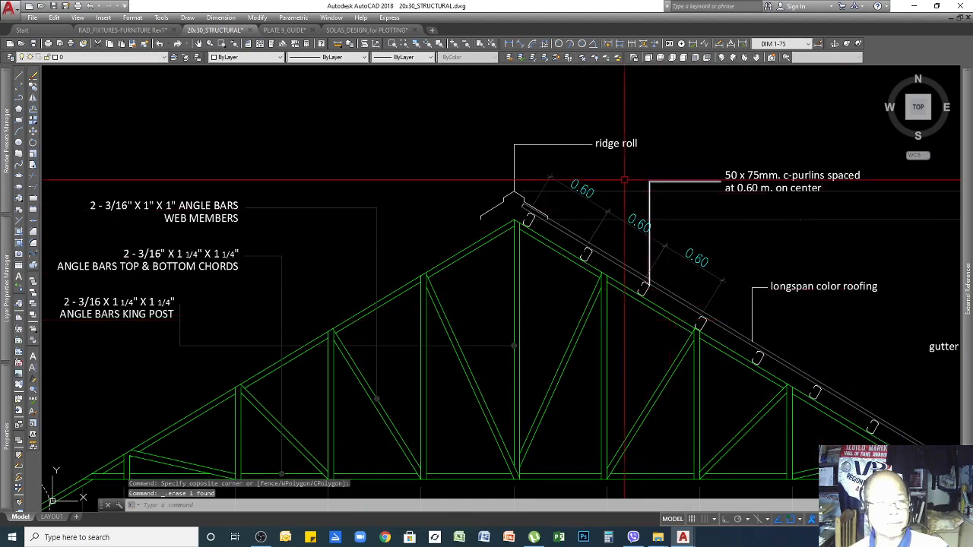
Examine the truss's gutter end and compare it with the eave end of the finished truss detail among the plans
scroll(806, 251, "down", 7)
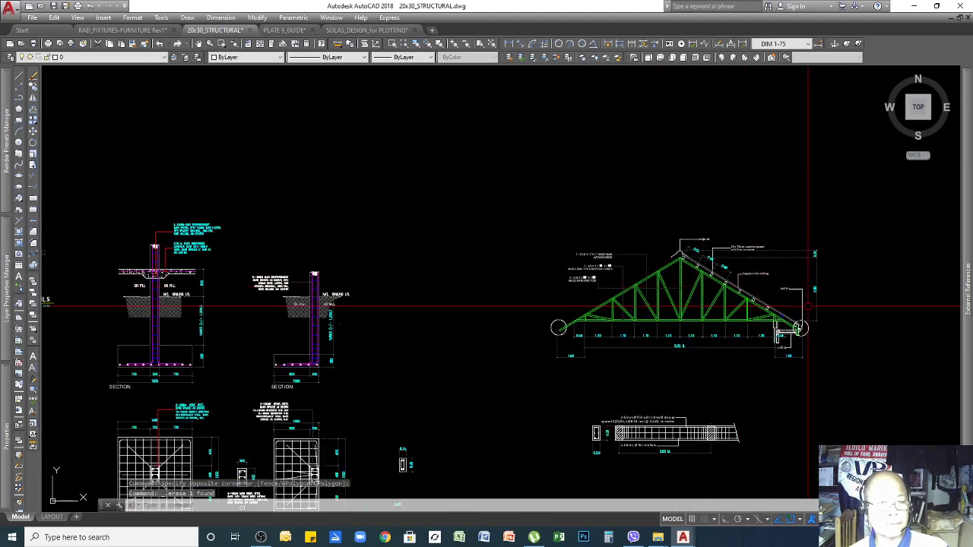
scroll(745, 337, "up", 6)
scroll(760, 342, "down", 3)
scroll(786, 349, "up", 7)
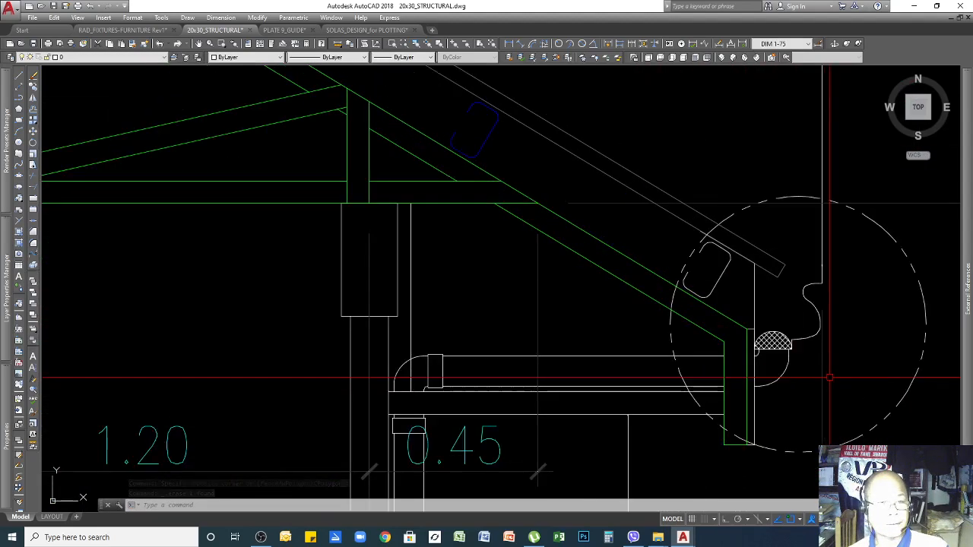
scroll(830, 354, "down", 8)
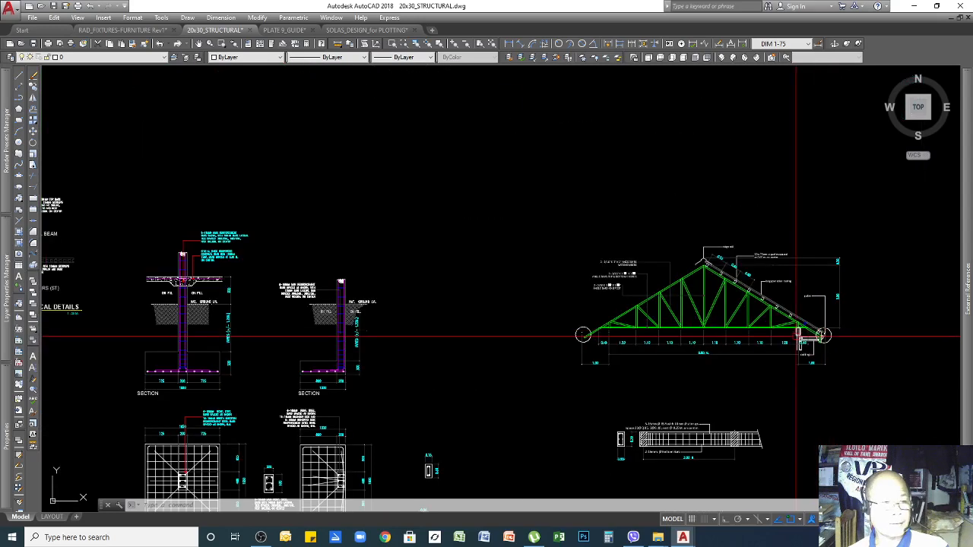
scroll(753, 327, "down", 3)
scroll(569, 380, "up", 7)
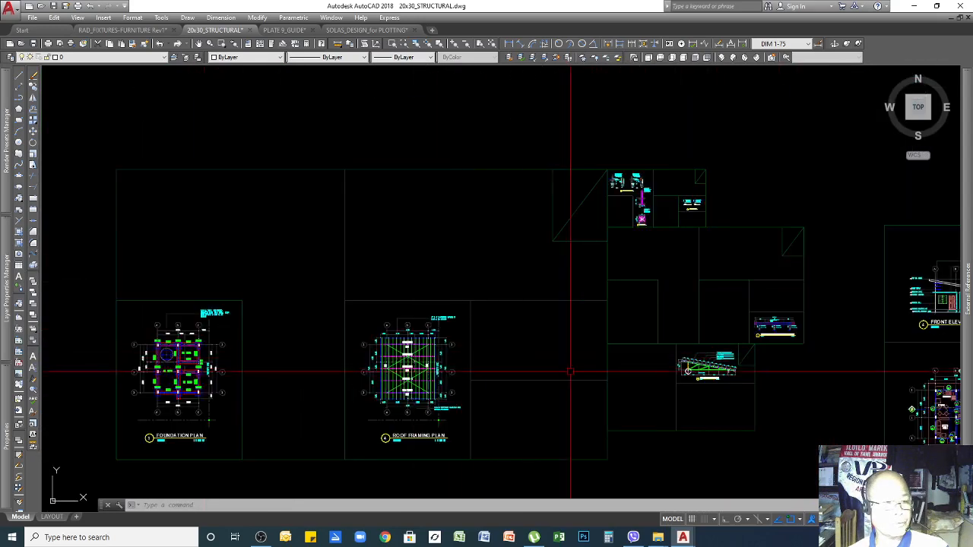
scroll(777, 397, "up", 8)
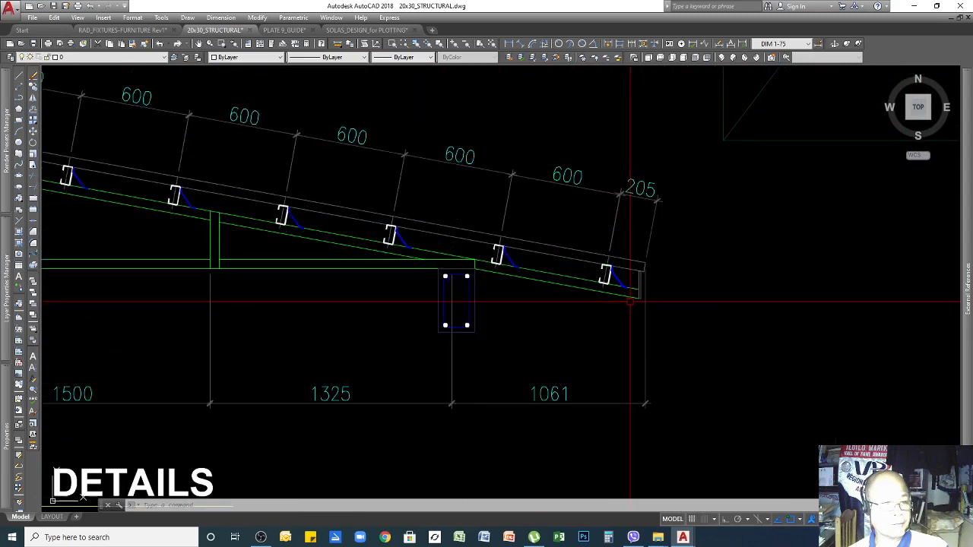
scroll(645, 288, "up", 4)
scroll(645, 287, "up", 6)
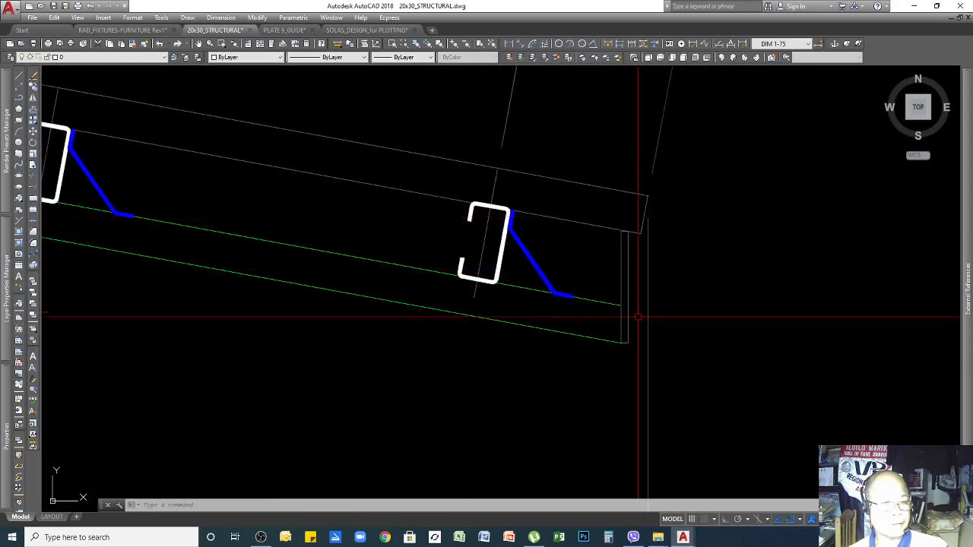
scroll(692, 205, "down", 12)
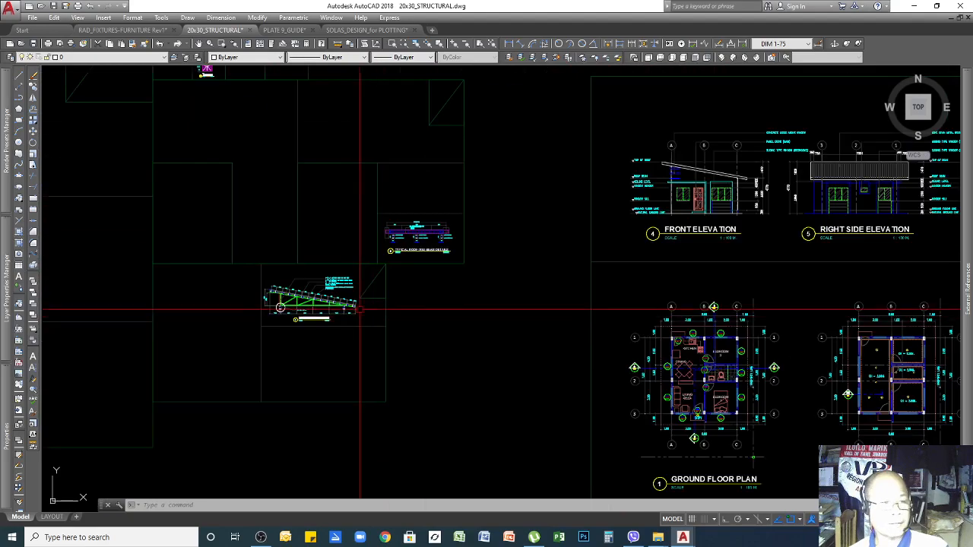
scroll(570, 344, "down", 4)
scroll(653, 327, "up", 10)
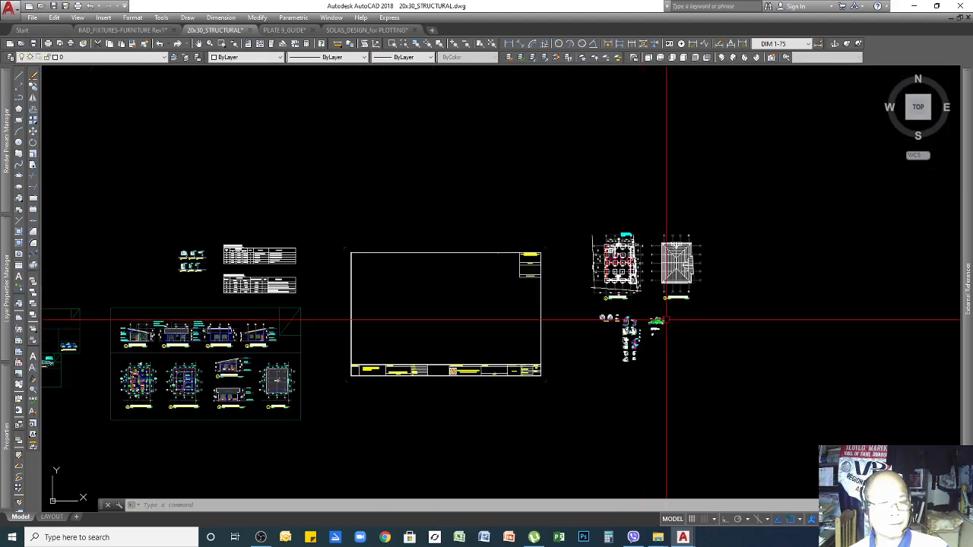
scroll(646, 332, "up", 12)
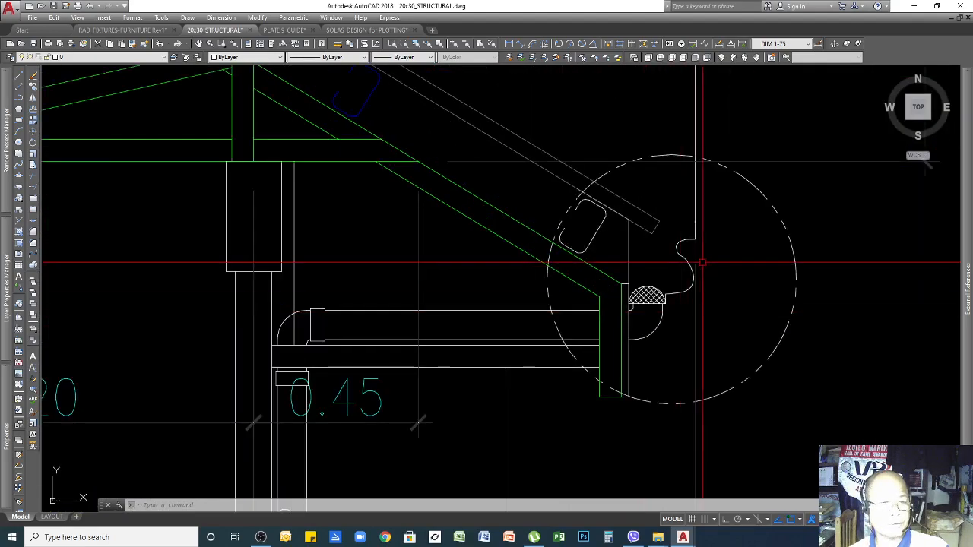
Match the gutter leader's properties to the restyled web members leader
scroll(692, 220, "down", 1)
left_click(697, 217)
scroll(697, 218, "down", 5)
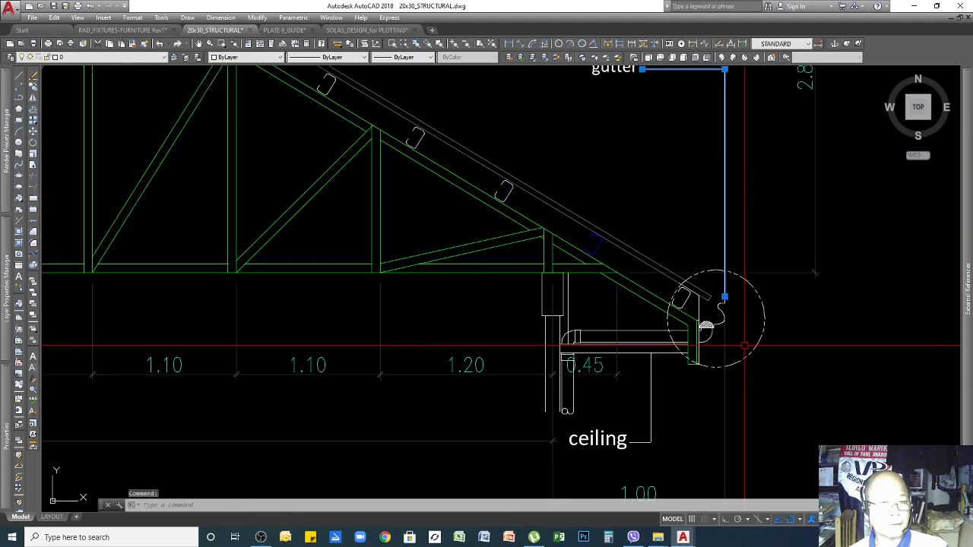
scroll(745, 344, "down", 2)
key("Escape")
key("Escape")
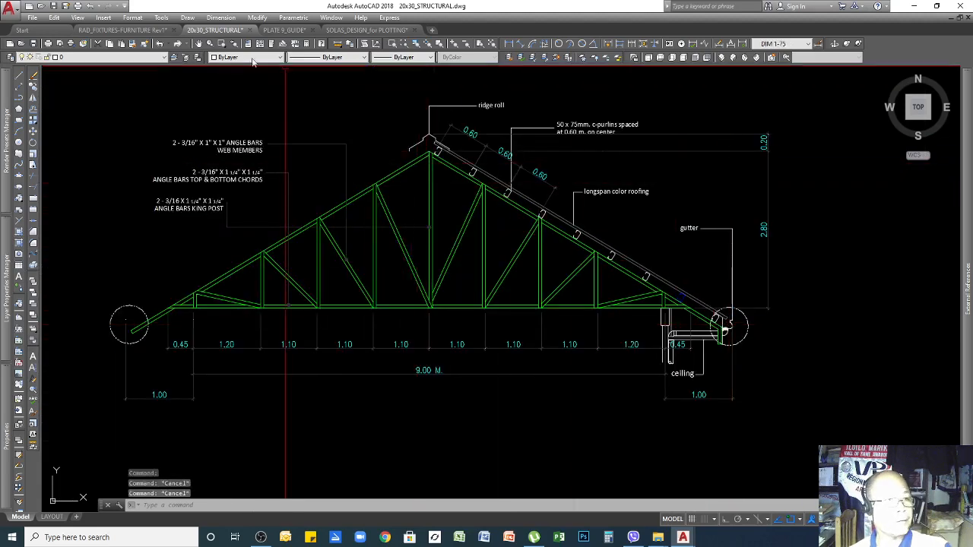
left_click(133, 44)
left_click(346, 228)
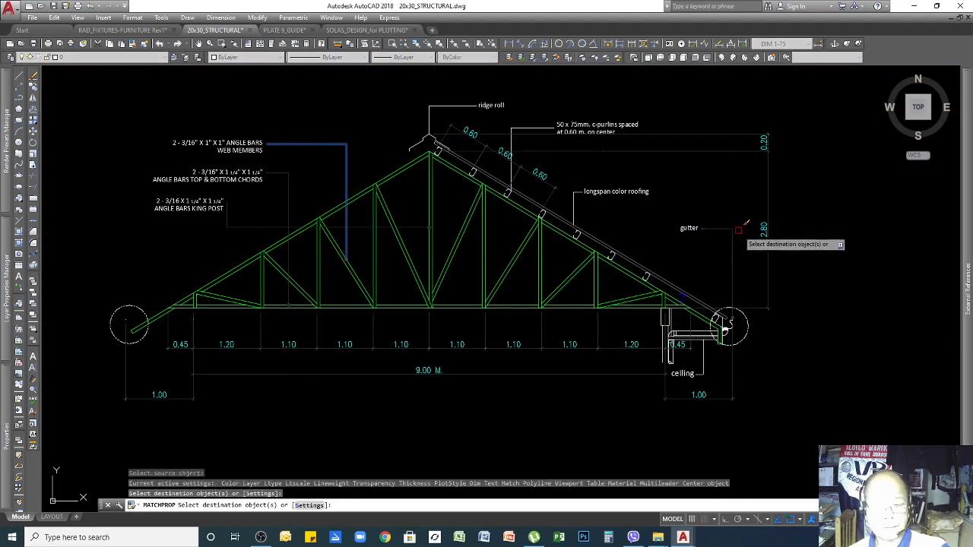
key("Return")
Examine the gutter profile, strainer and drain pipe at the truss eave and the end of the gutter leader
scroll(736, 342, "up", 2)
scroll(736, 342, "down", 2)
scroll(694, 251, "up", 2)
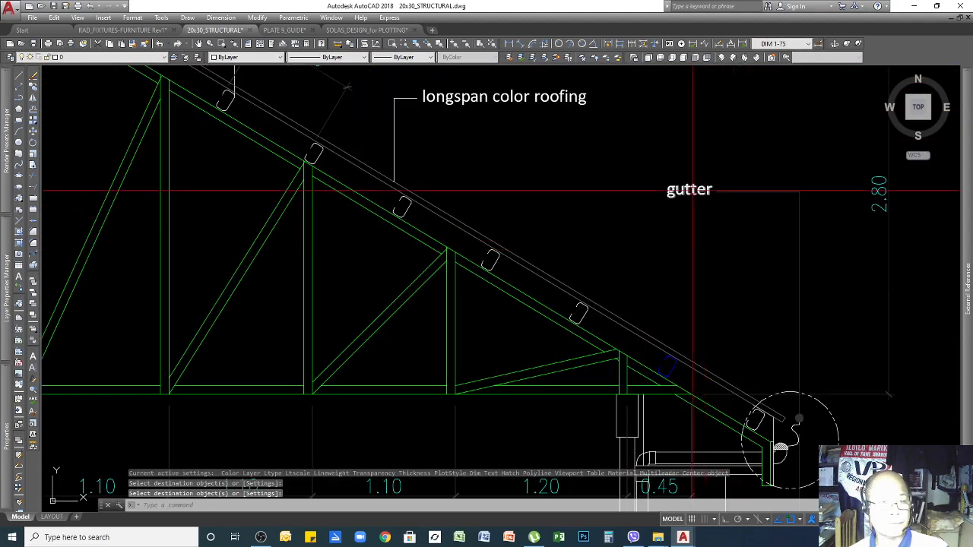
scroll(771, 433, "up", 2)
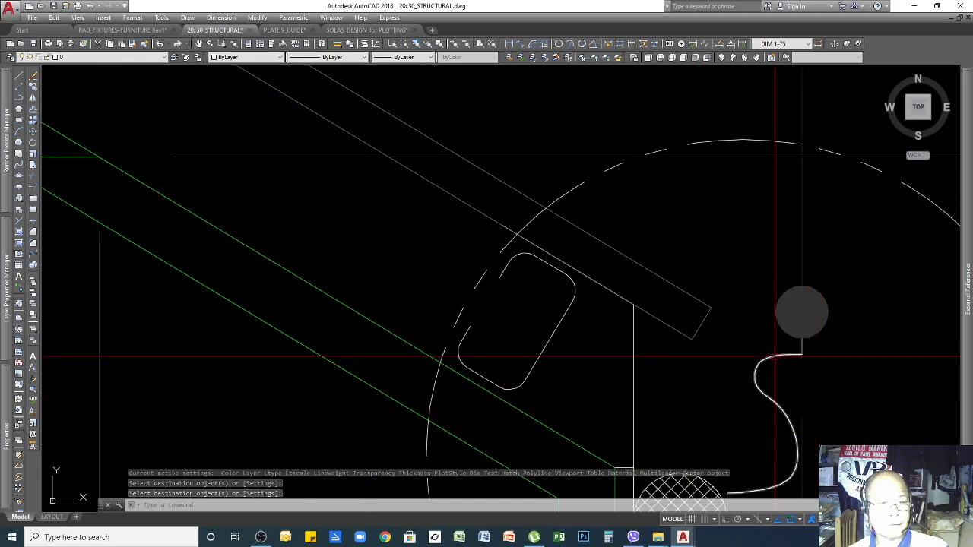
left_click(775, 355)
scroll(808, 326, "down", 2)
scroll(777, 422, "up", 1)
scroll(777, 423, "up", 2)
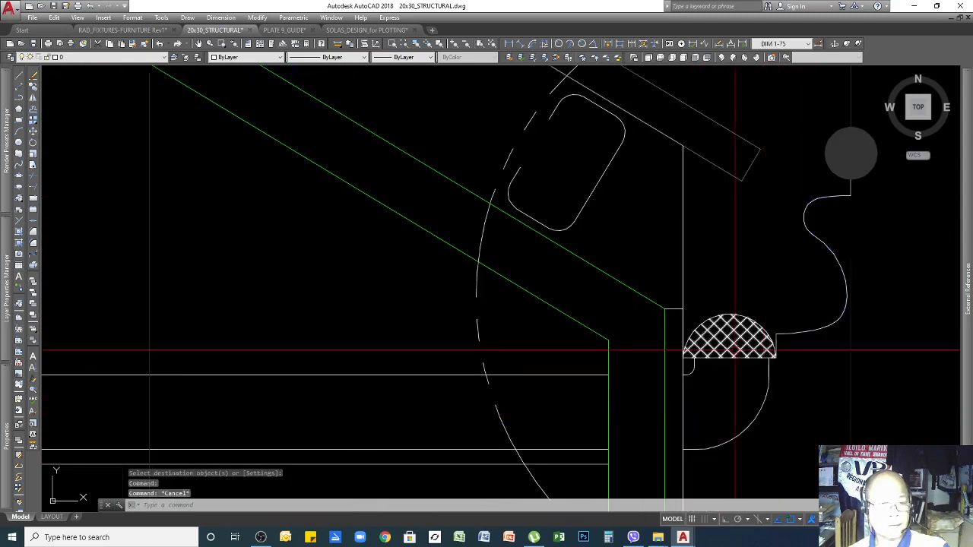
key("Escape")
key("Escape")
scroll(737, 326, "down", 3)
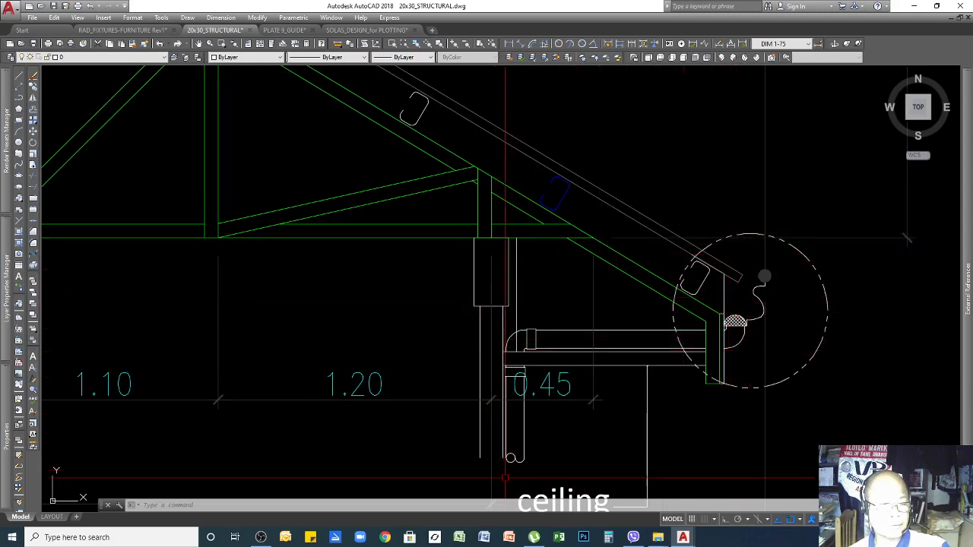
scroll(861, 308, "down", 3)
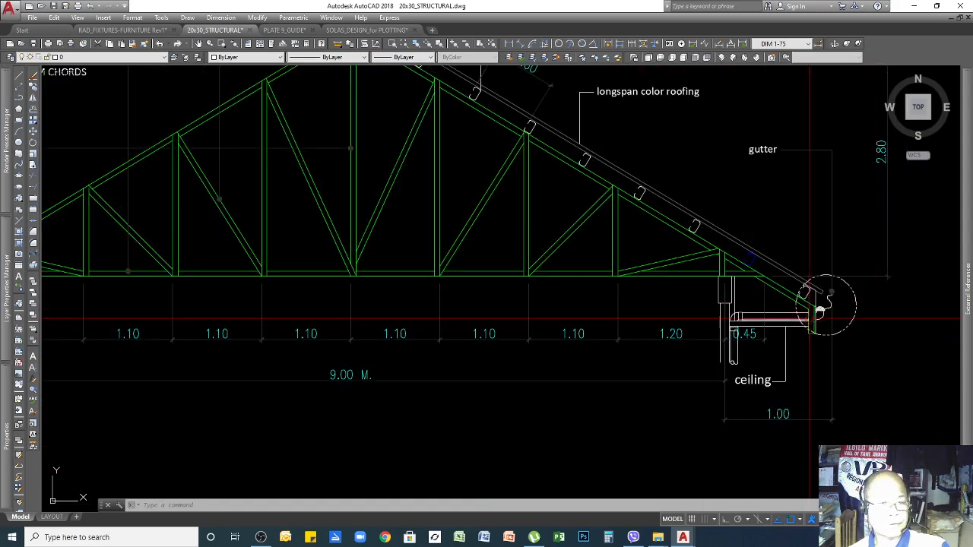
scroll(829, 307, "up", 4)
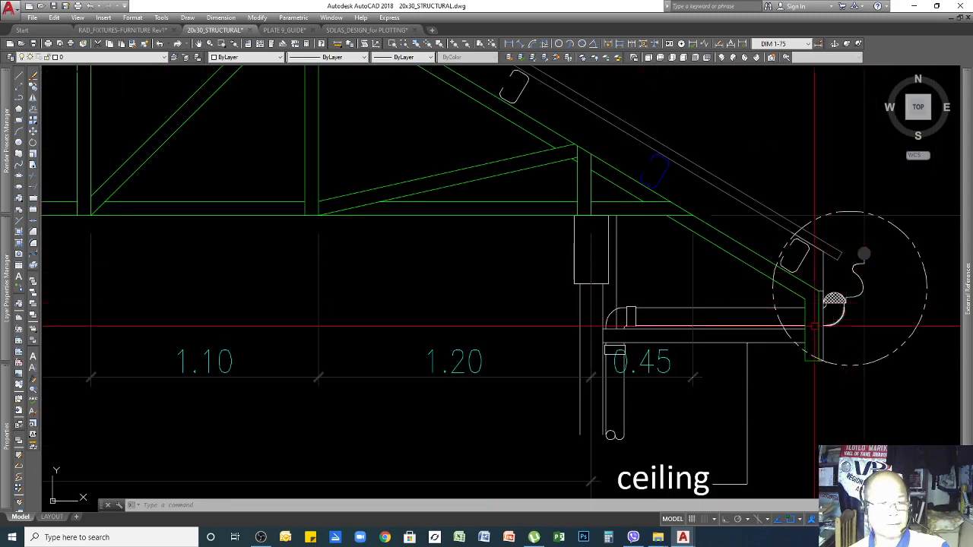
scroll(815, 323, "down", 7)
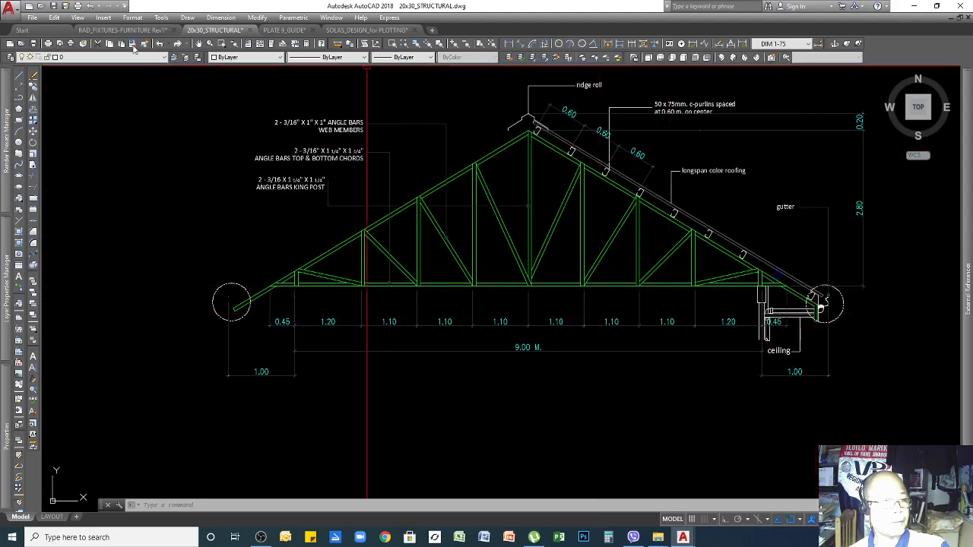
Match the ceiling, longspan color roofing, c-purlins and ridge roll leaders' properties to the restyled gutter leader
left_click(131, 43)
left_click(829, 237)
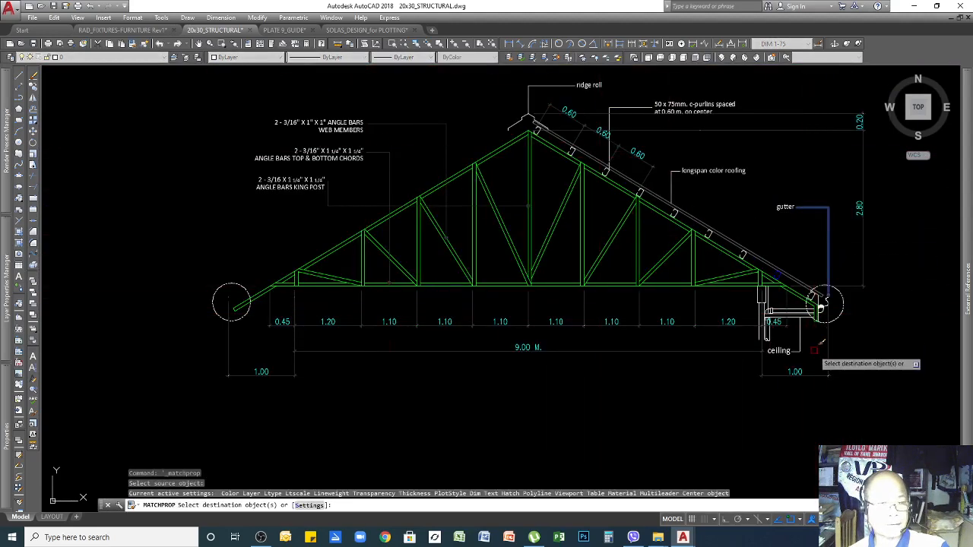
left_click(798, 338)
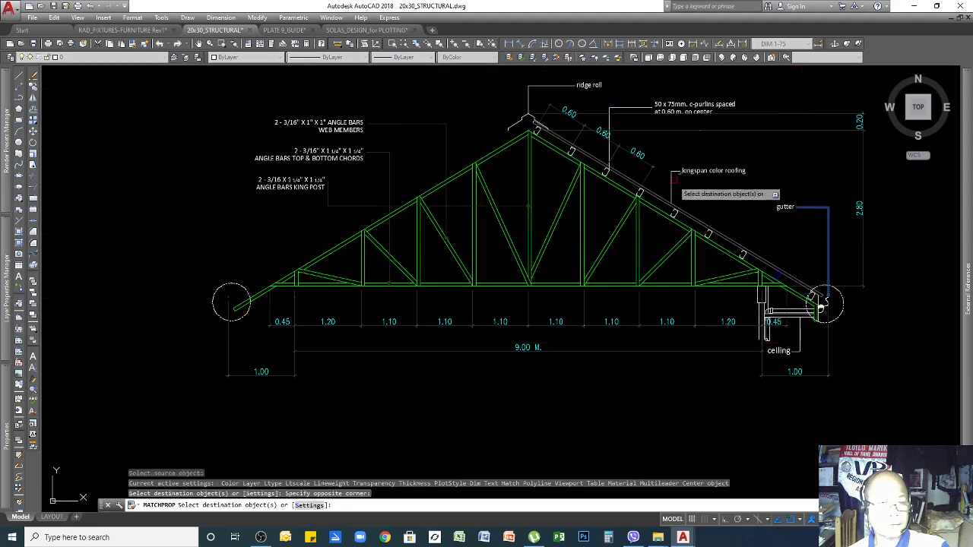
left_click(627, 109)
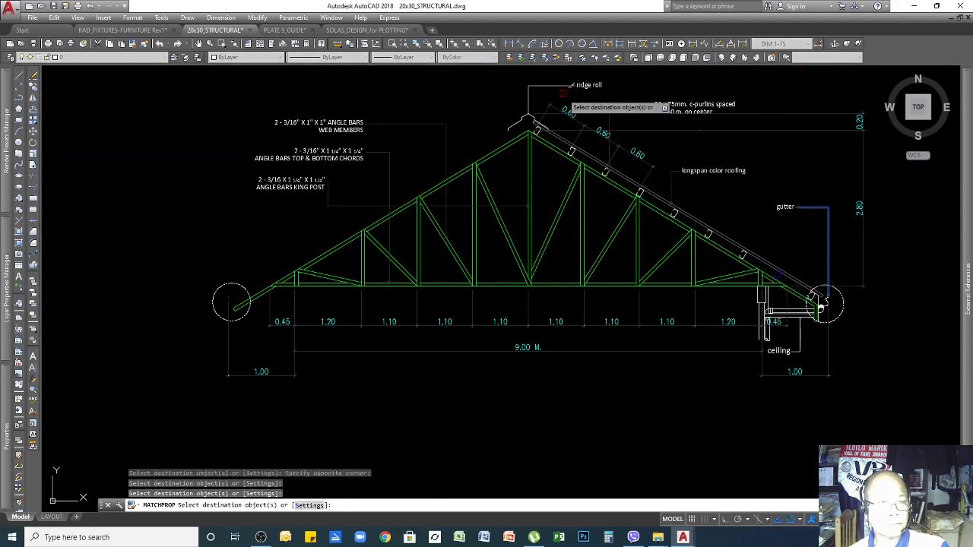
left_click(541, 82)
key("Return")
scroll(861, 283, "down", 5)
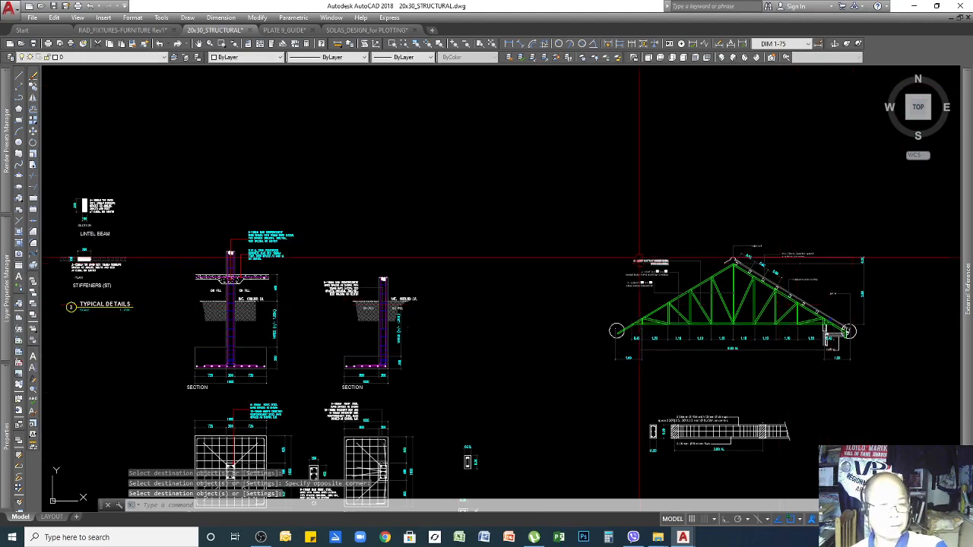
Match the web members, top and bottom chords and king post leaders' properties to the red column reinforcement note leader in the footing section
scroll(217, 244, "up", 4)
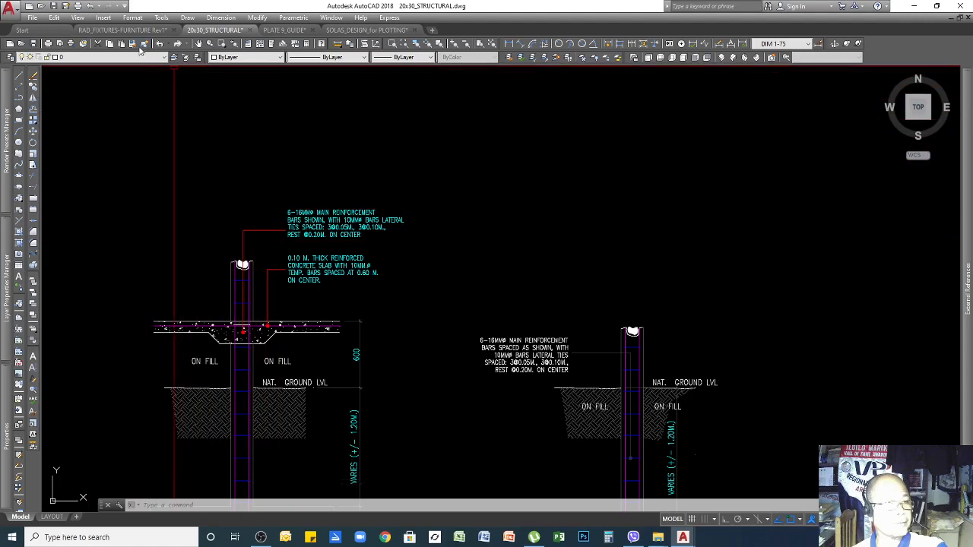
left_click(135, 45)
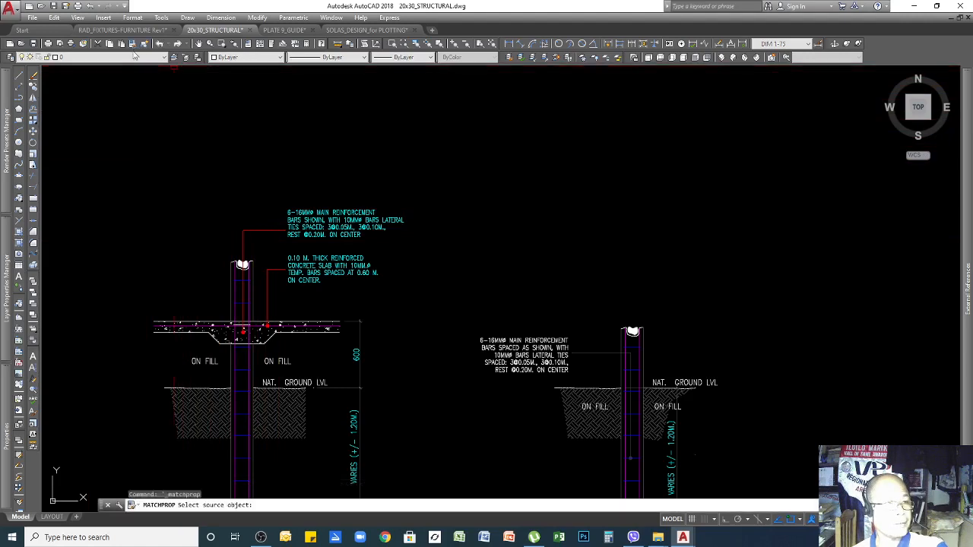
left_click(258, 222)
scroll(261, 243, "down", 5)
scroll(422, 209, "up", 5)
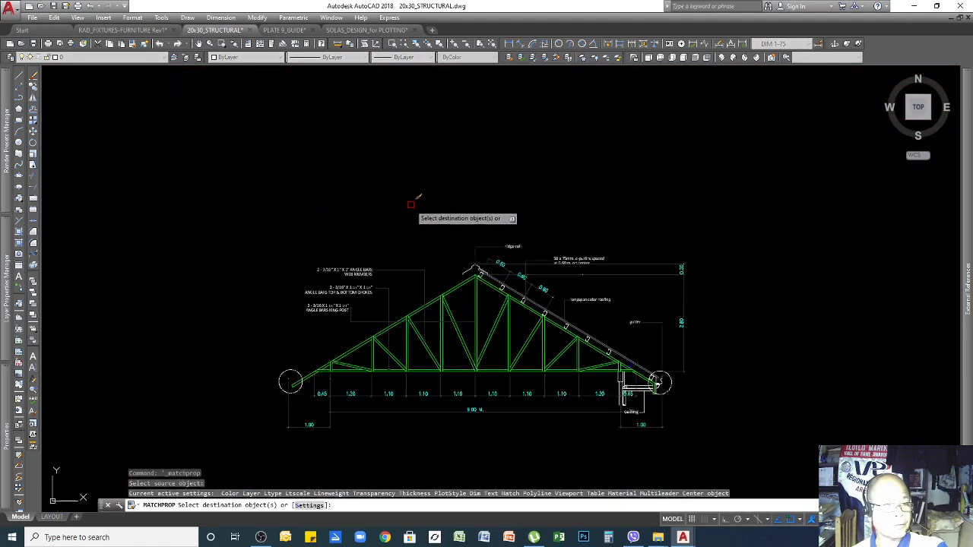
scroll(416, 270, "up", 5)
left_click(434, 254)
left_click(413, 284)
left_click(380, 311)
left_click(335, 349)
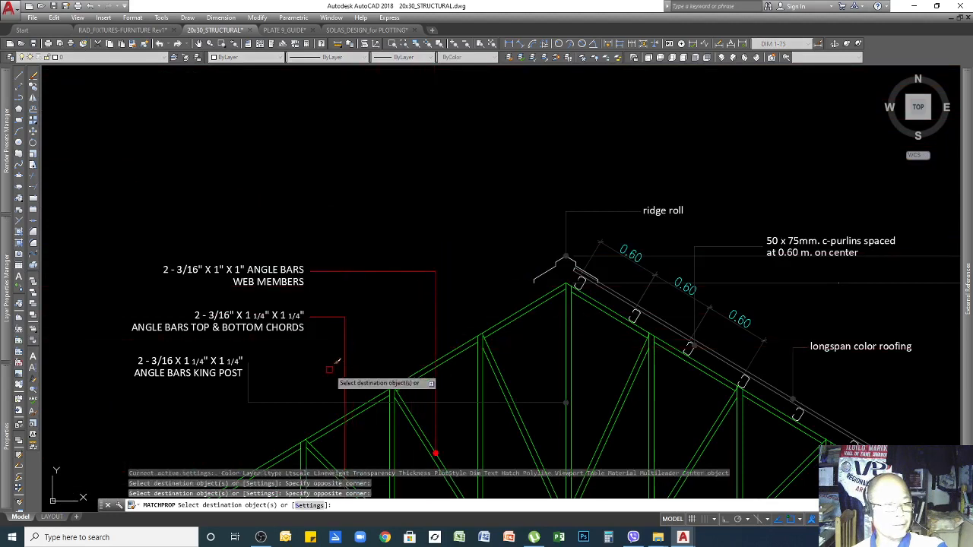
left_click(327, 372)
left_click(281, 405)
Apply the same matched red leader properties to the c-purlins, ridge roll, longspan color roofing and gutter leaders
left_click(754, 234)
left_click(712, 251)
left_click(626, 212)
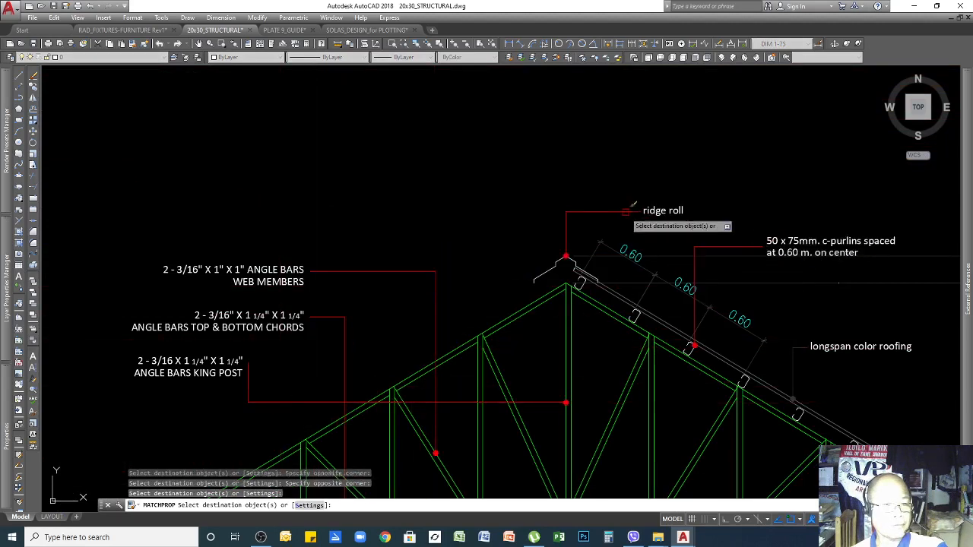
left_click(808, 344)
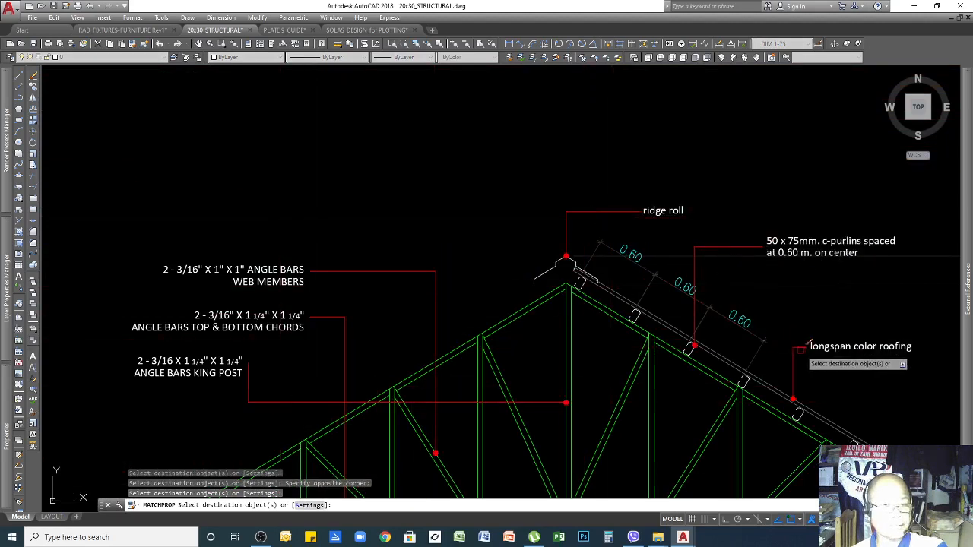
scroll(807, 344, "down", 3)
scroll(842, 304, "up", 3)
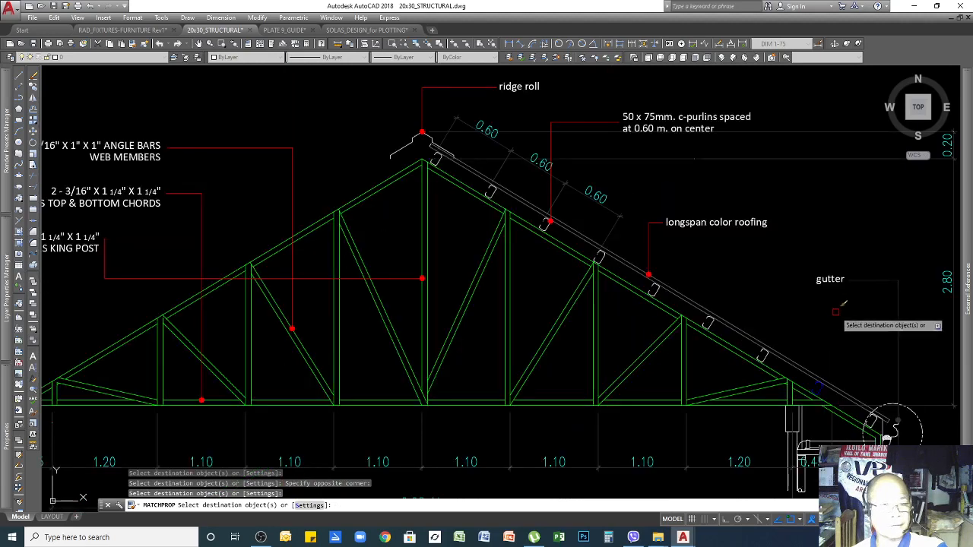
left_click(886, 274)
left_click(867, 295)
key("Return")
Set the colour of the angle bars web members callout text to Cyan
scroll(875, 295, "down", 2)
scroll(614, 244, "up", 2)
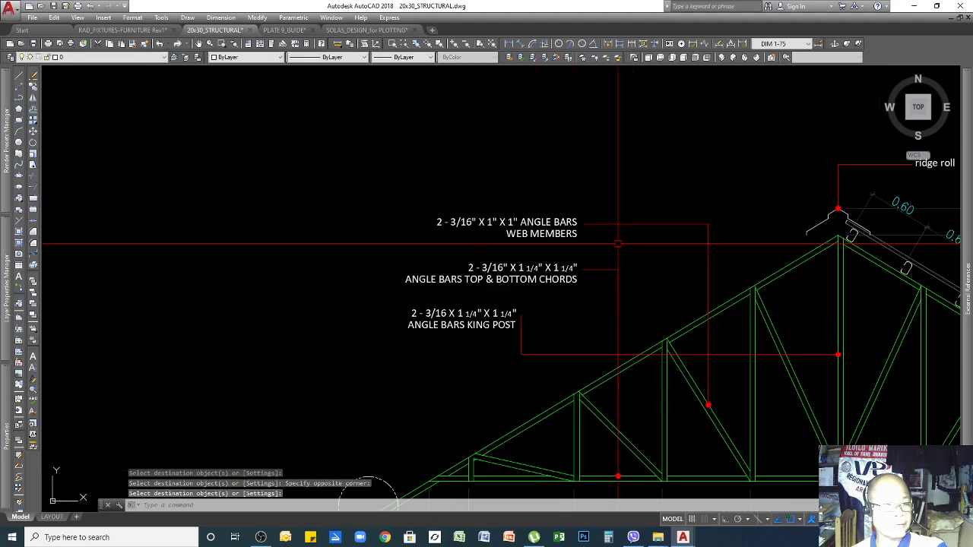
key("Escape")
left_click(548, 233)
left_click(255, 57)
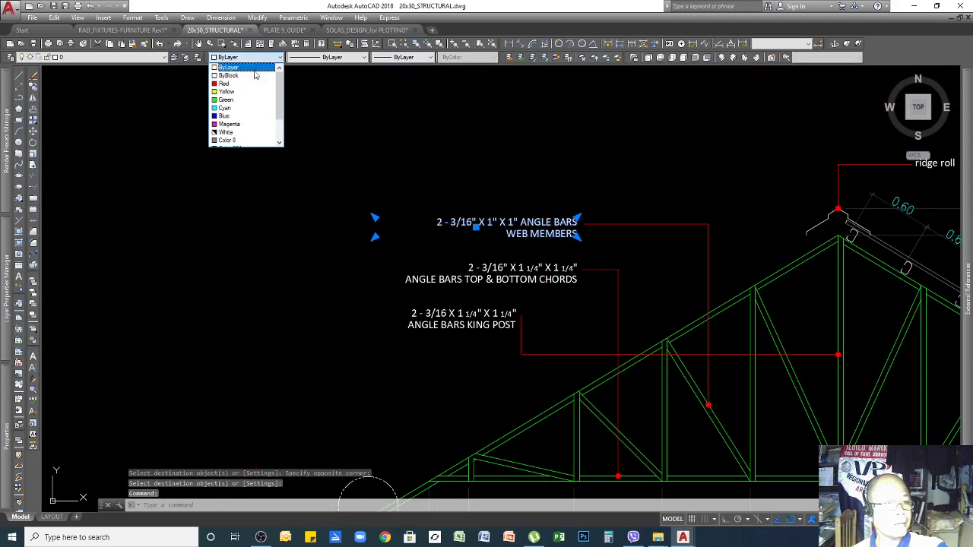
left_click(240, 109)
key("Escape")
key("Escape")
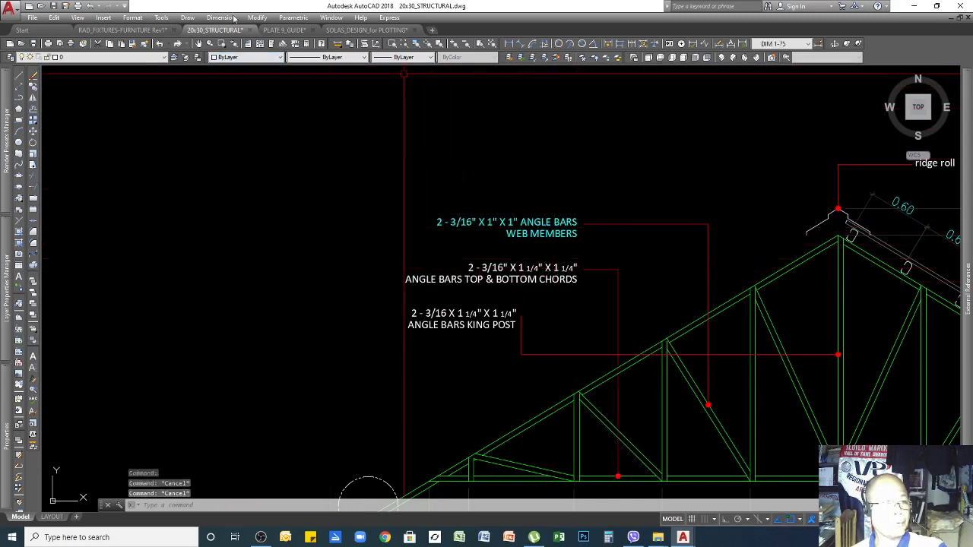
Match the top and bottom chords and king post callout texts' properties to the cyan web members callout
left_click(133, 44)
left_click(547, 232)
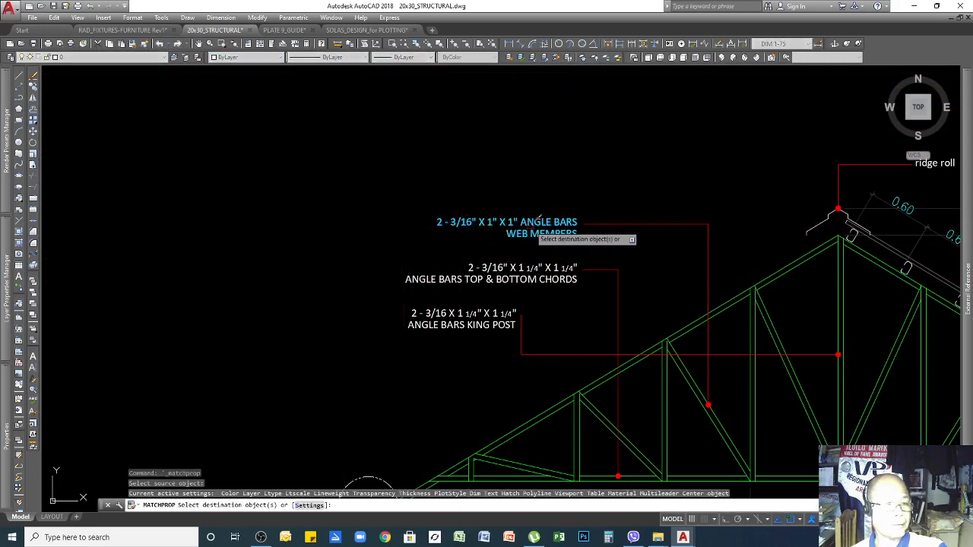
left_click(547, 276)
left_click(490, 325)
key("Return")
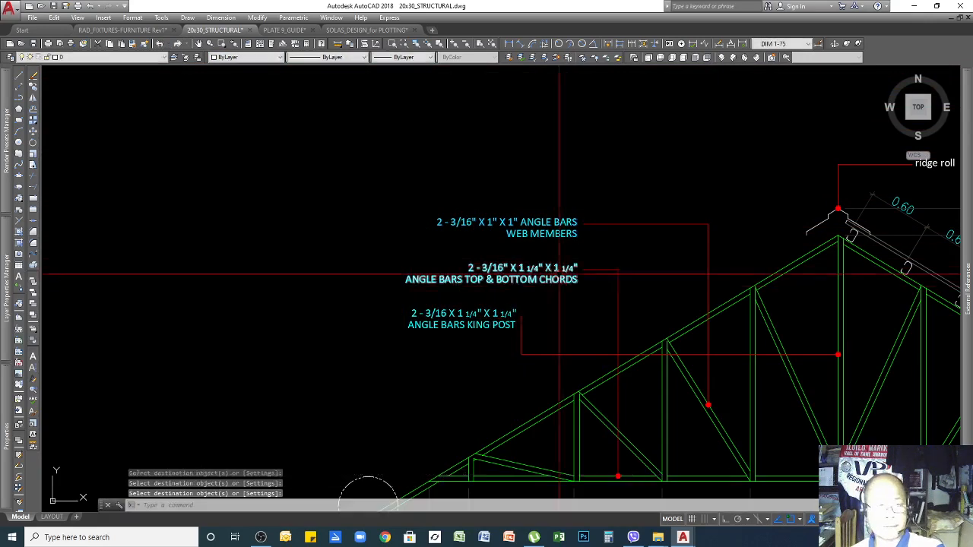
Convert the c-purlins callout text at the truss's roof slope to uppercase and colour it Cyan
scroll(707, 221, "down", 4)
scroll(709, 225, "up", 4)
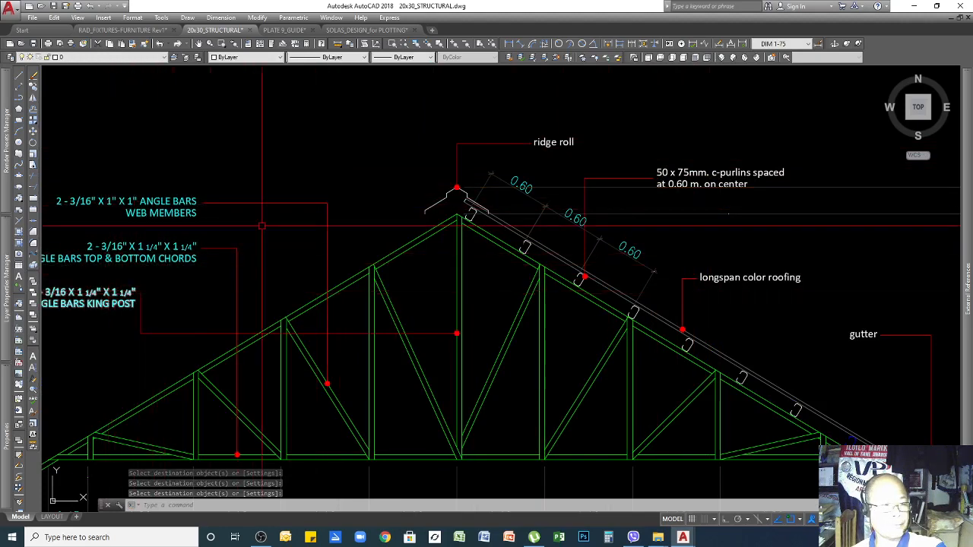
scroll(610, 194, "down", 3)
scroll(414, 219, "up", 5)
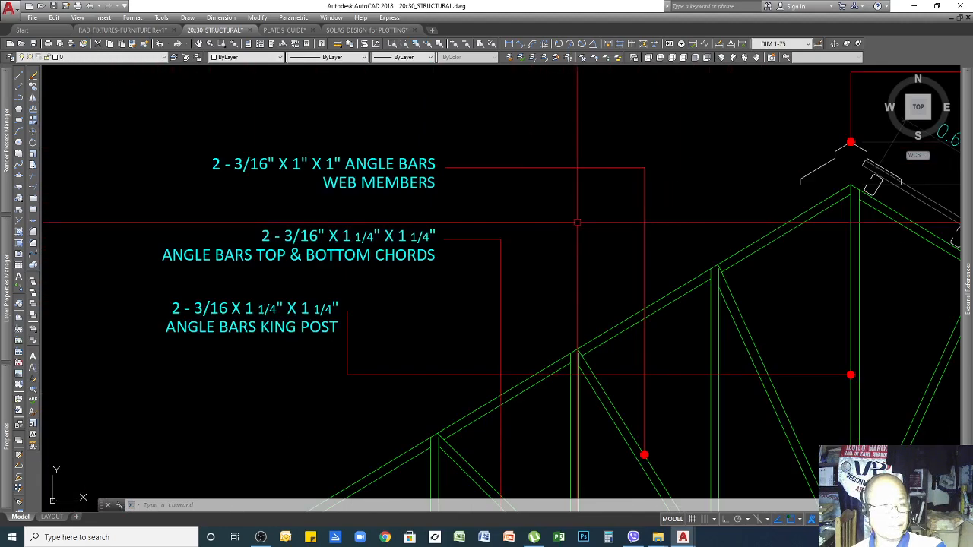
scroll(380, 203, "down", 4)
scroll(722, 175, "up", 2)
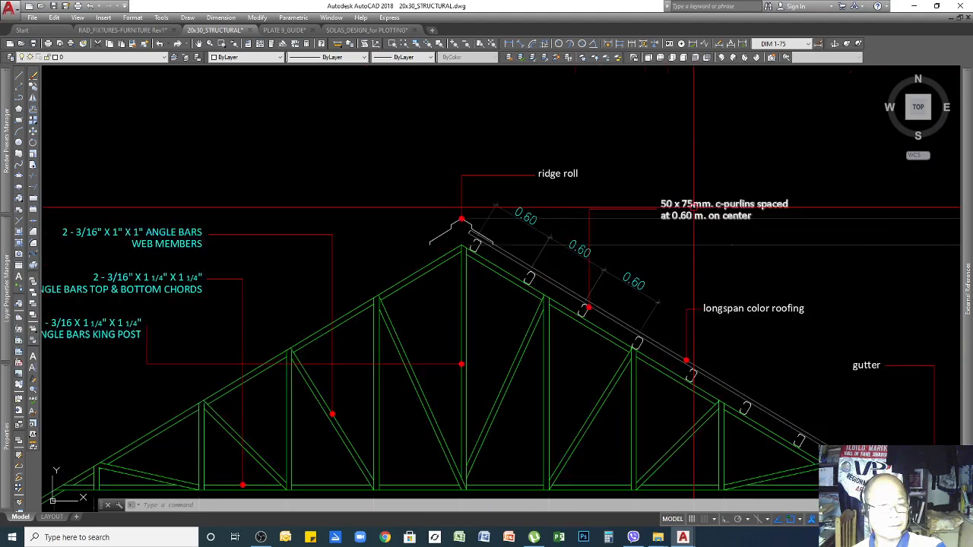
double_click(723, 210)
left_click(692, 205)
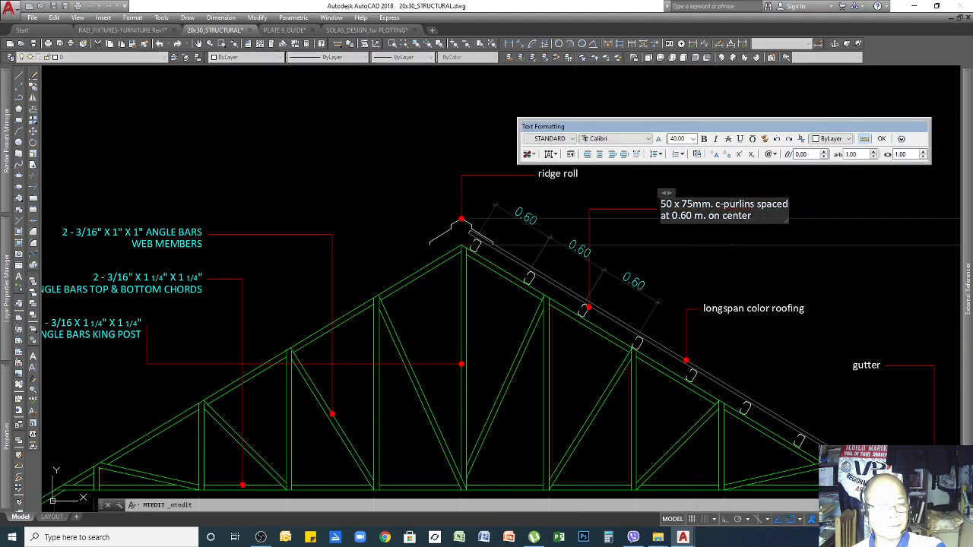
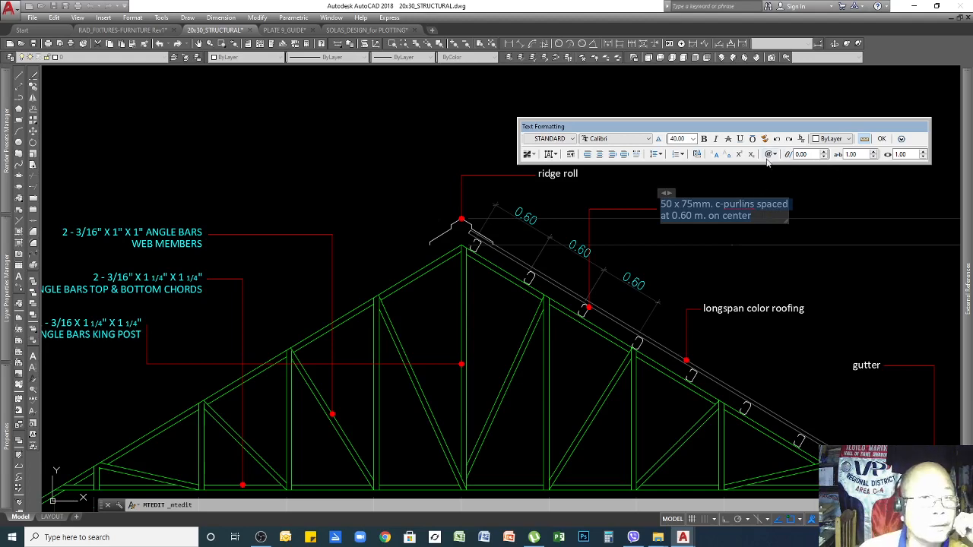
left_click(775, 155)
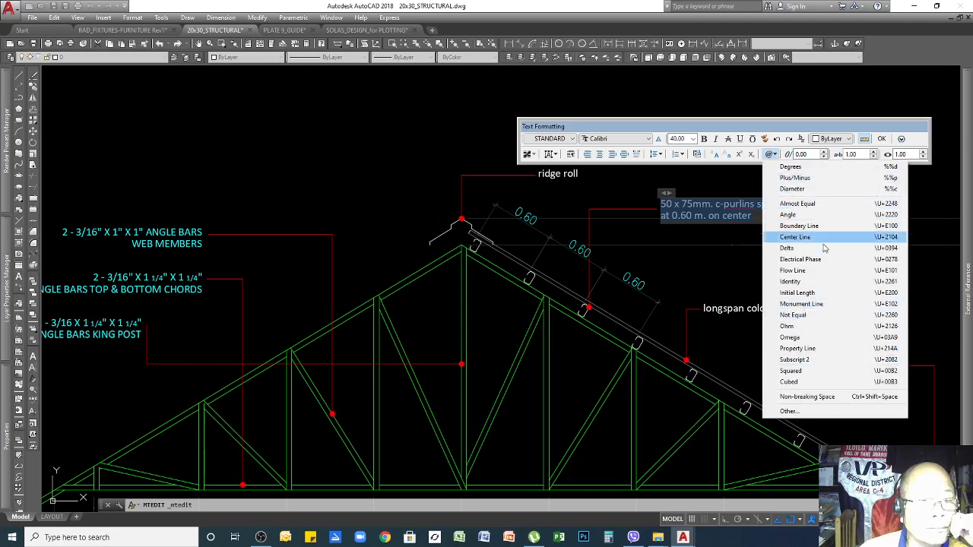
left_click(780, 128)
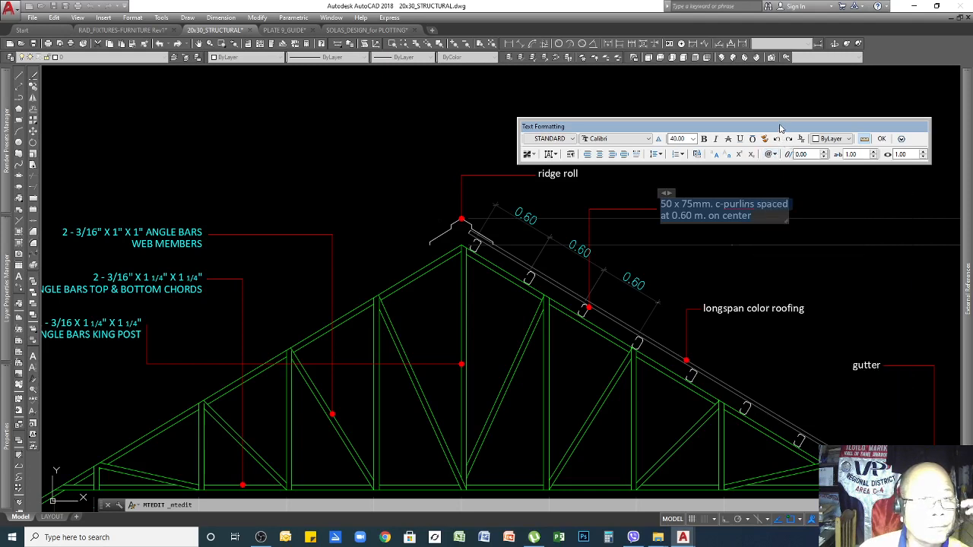
left_click(716, 154)
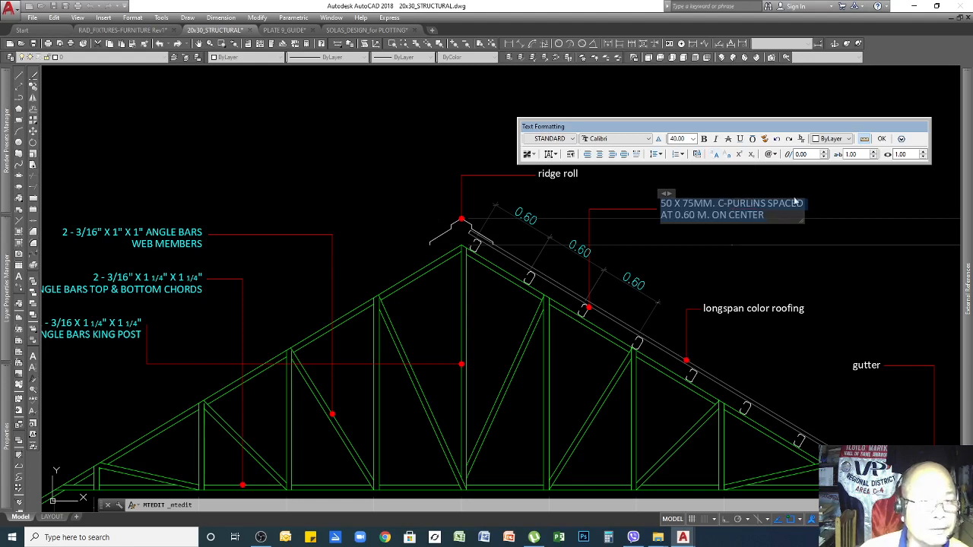
left_click(847, 140)
left_click(834, 195)
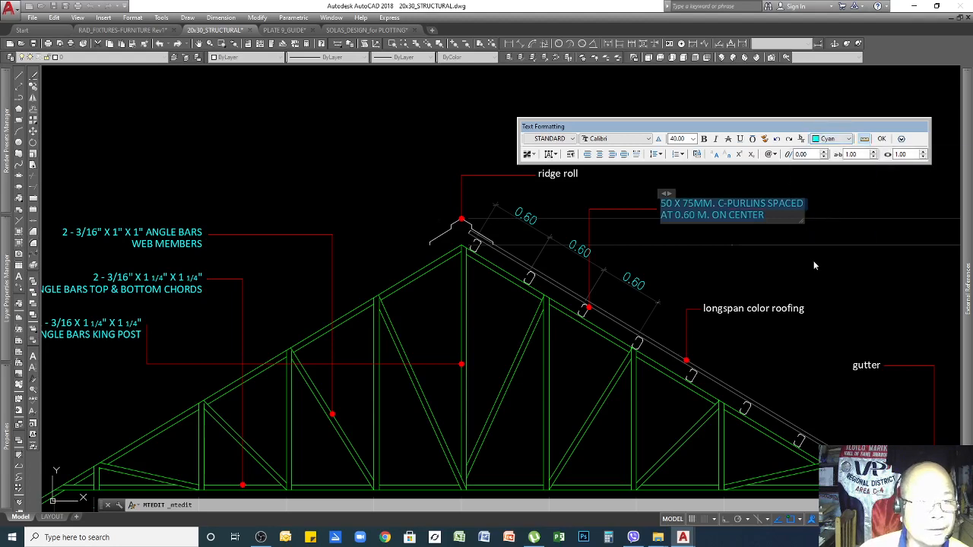
left_click(456, 261)
Colour the longspan color roofing callout text Cyan and convert it to uppercase
scroll(448, 258, "down", 3)
scroll(445, 281, "up", 4)
scroll(445, 281, "up", 2)
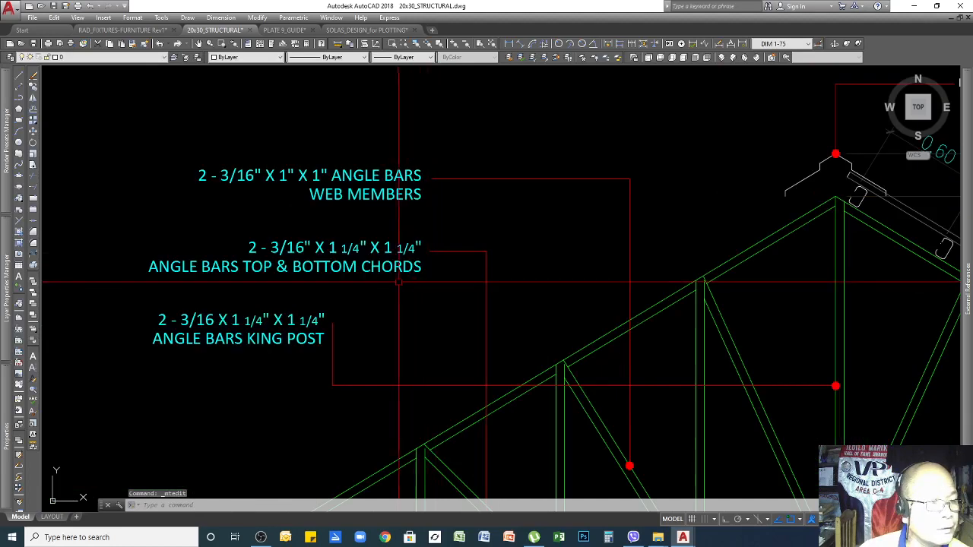
scroll(363, 281, "down", 3)
scroll(646, 251, "up", 3)
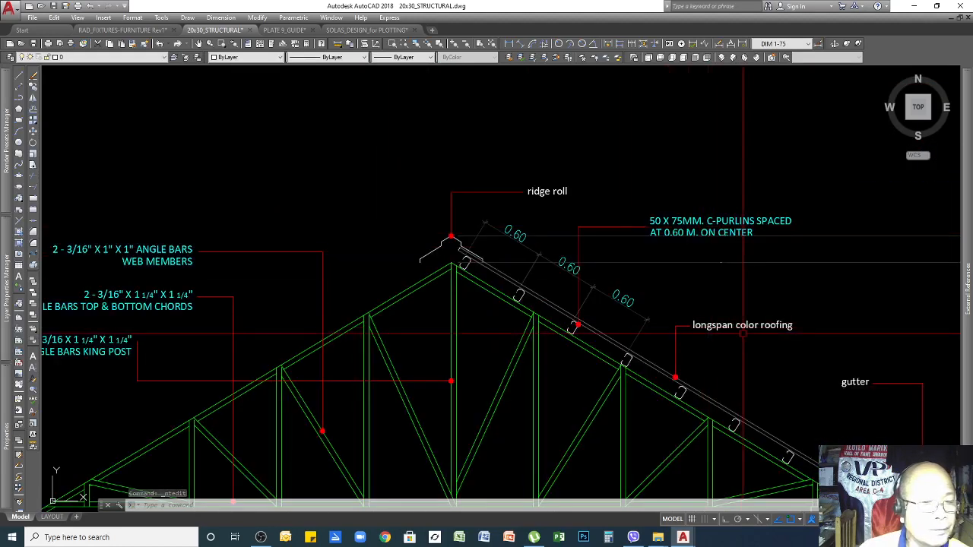
double_click(783, 327)
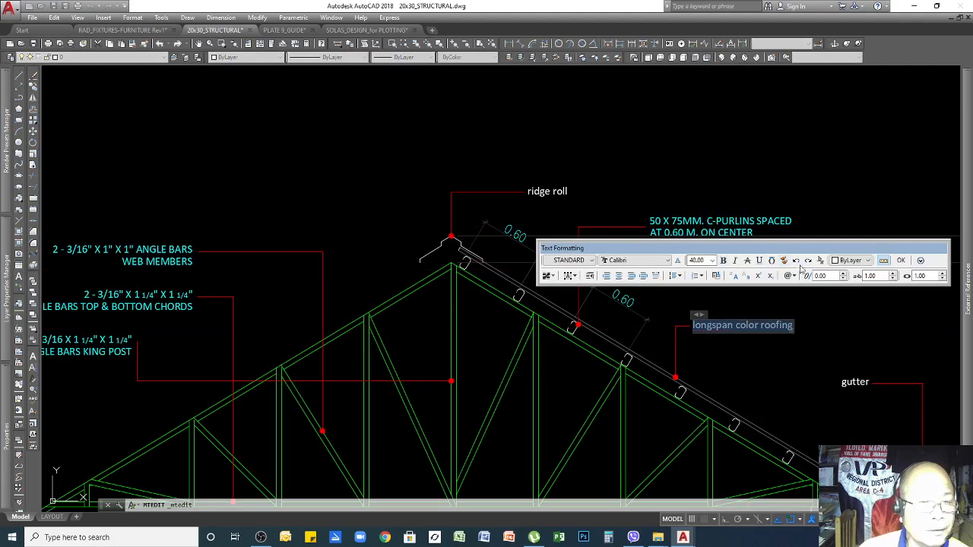
left_click(850, 259)
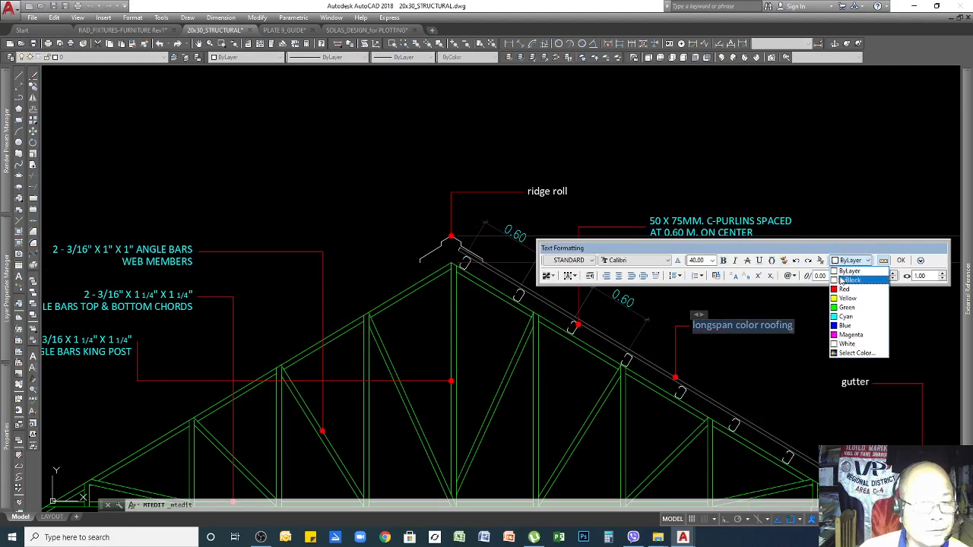
left_click(847, 316)
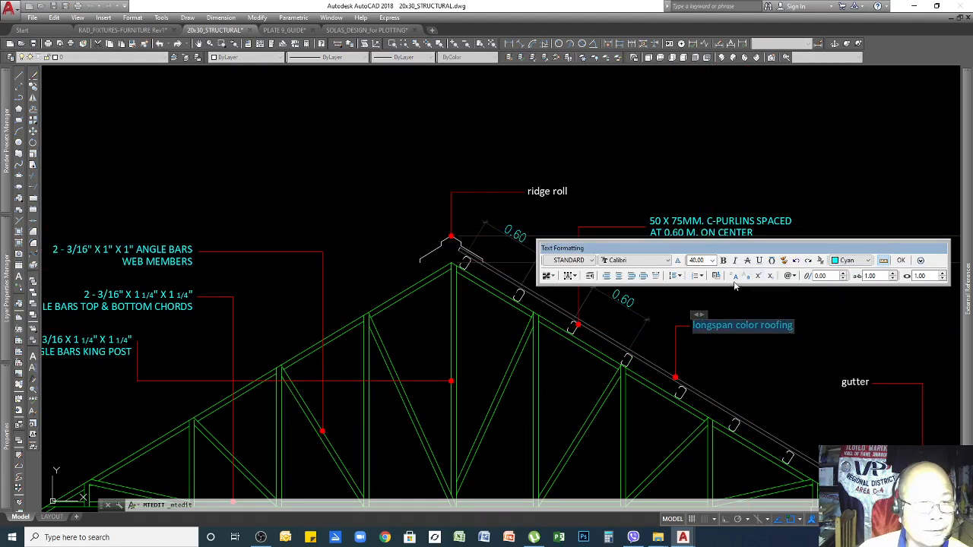
left_click(758, 361)
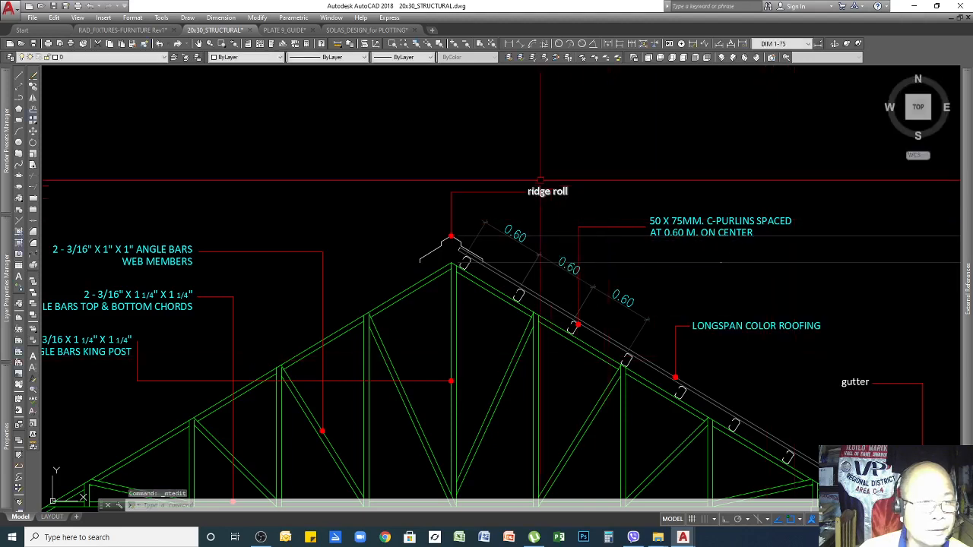
Colour the ridge roll callout text Cyan and convert it to uppercase
double_click(553, 191)
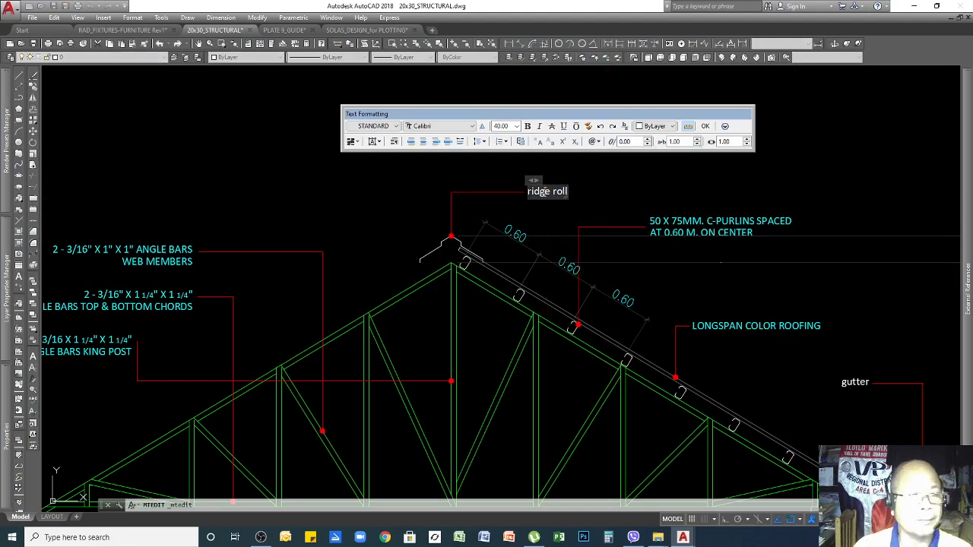
left_click(655, 126)
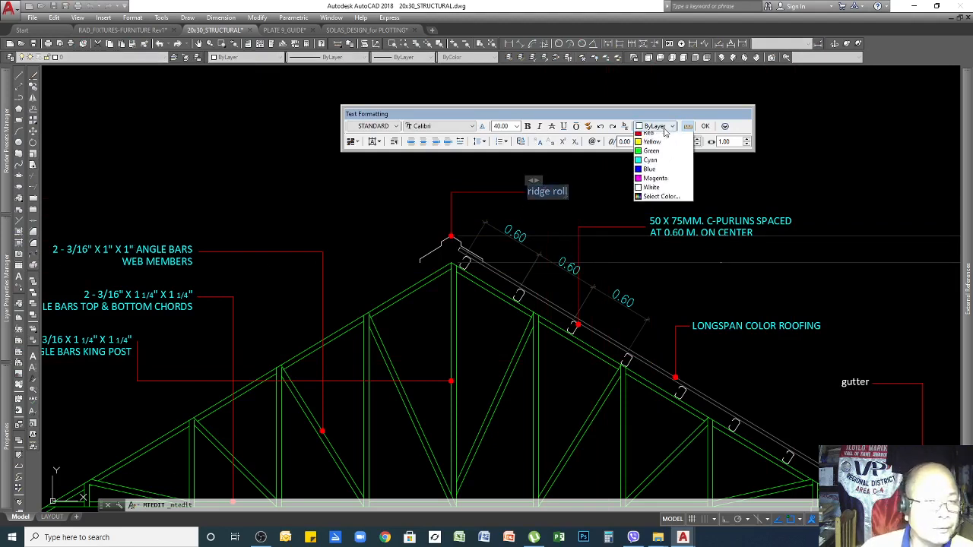
left_click(654, 184)
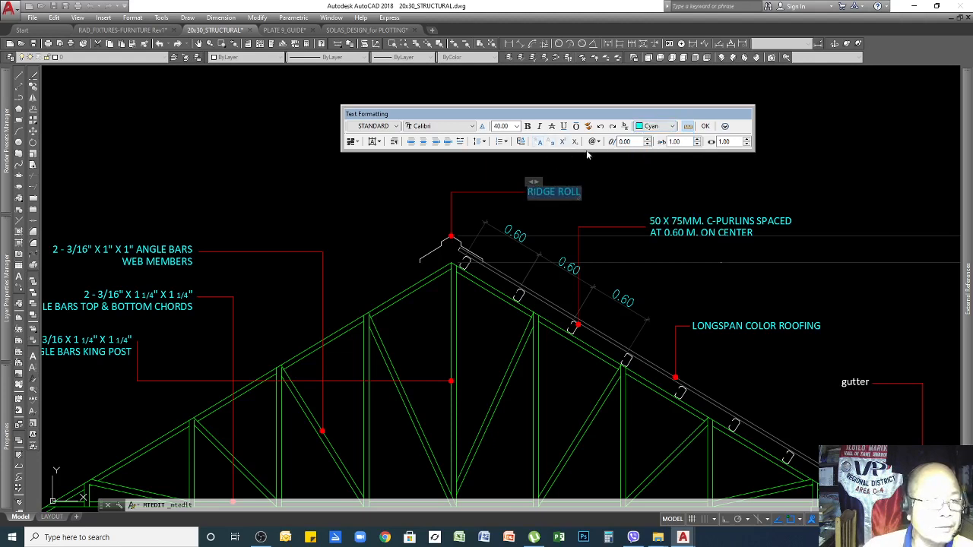
left_click(626, 183)
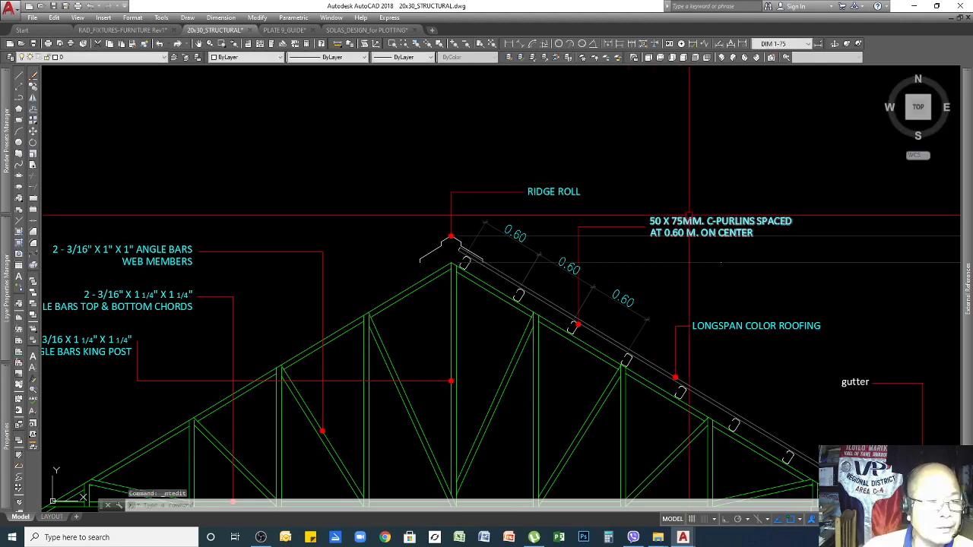
Convert the gutter callout text at the truss's eave to uppercase and colour it Cyan
scroll(666, 210, "down", 4)
scroll(753, 280, "up", 8)
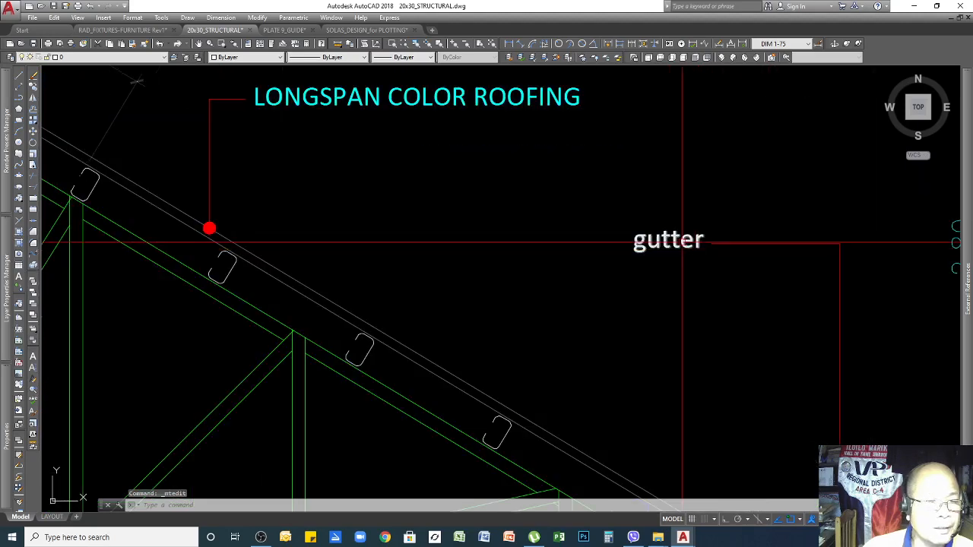
double_click(703, 240)
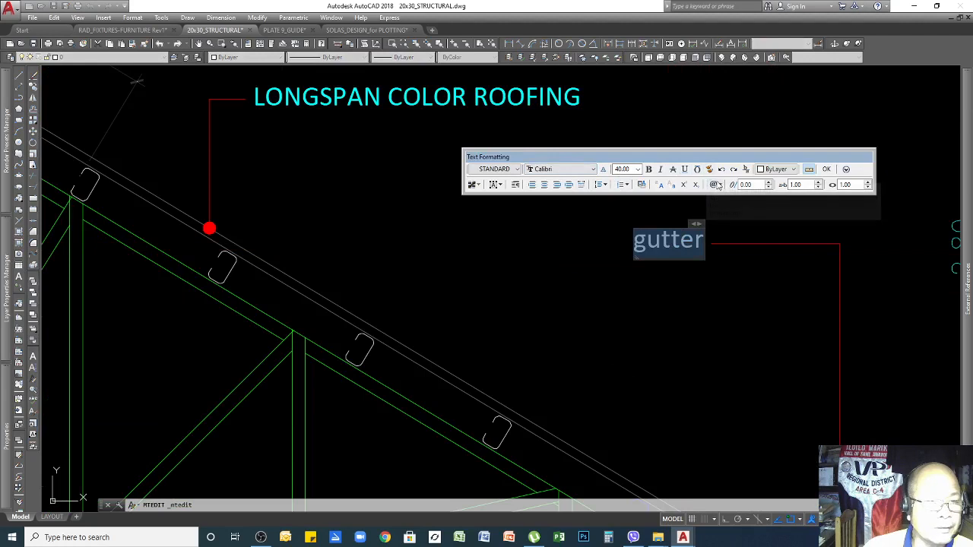
left_click(661, 186)
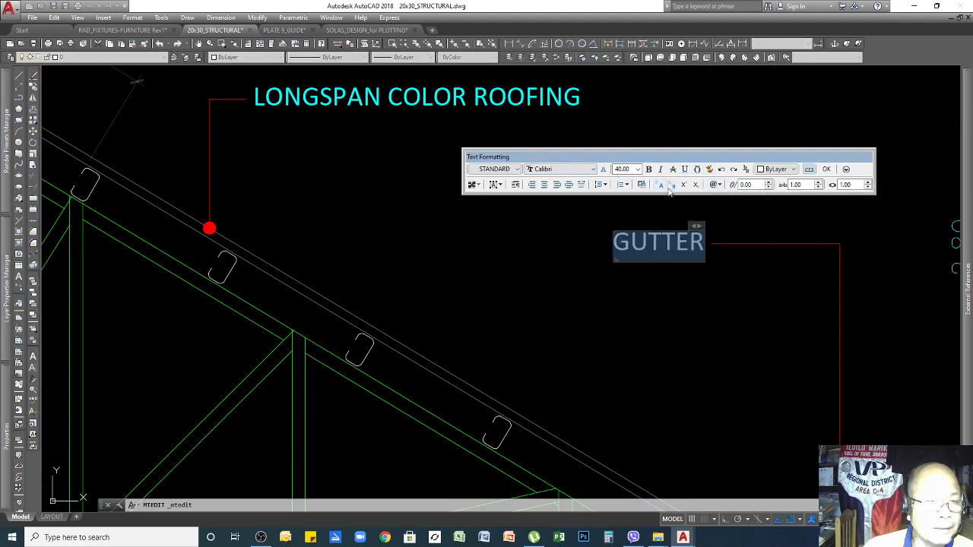
left_click(775, 168)
left_click(781, 227)
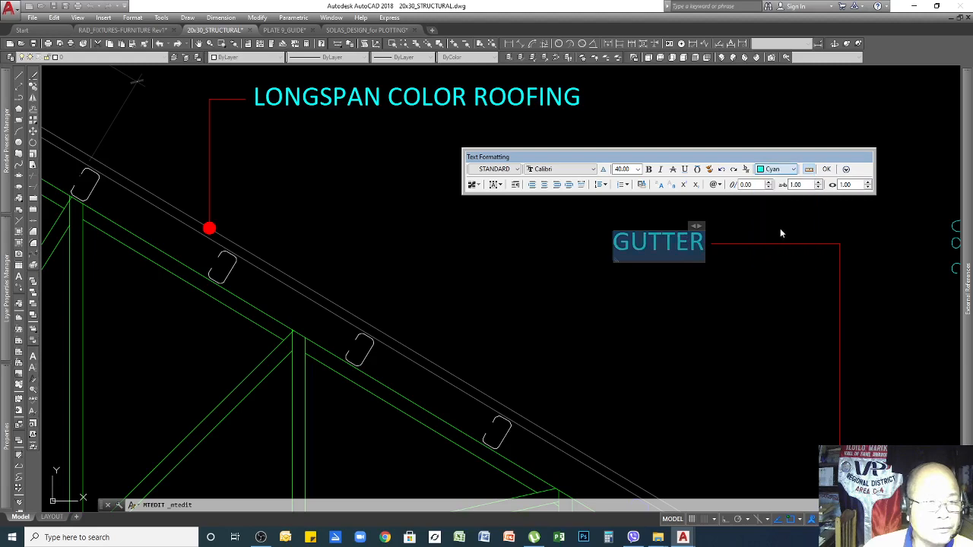
left_click(736, 312)
scroll(704, 259, "down", 6)
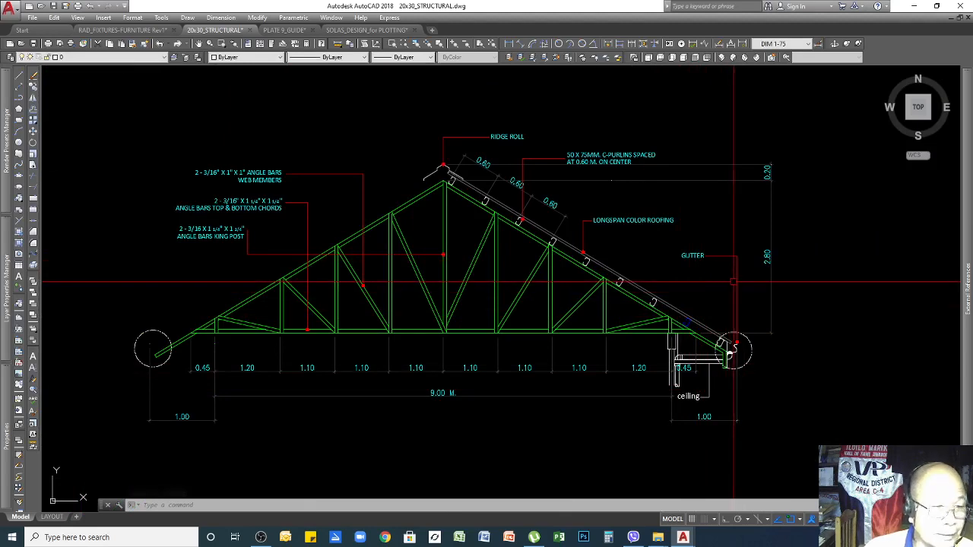
Set the colour of the hatch at the beam elevation's left support to Color 251
scroll(736, 304, "down", 2)
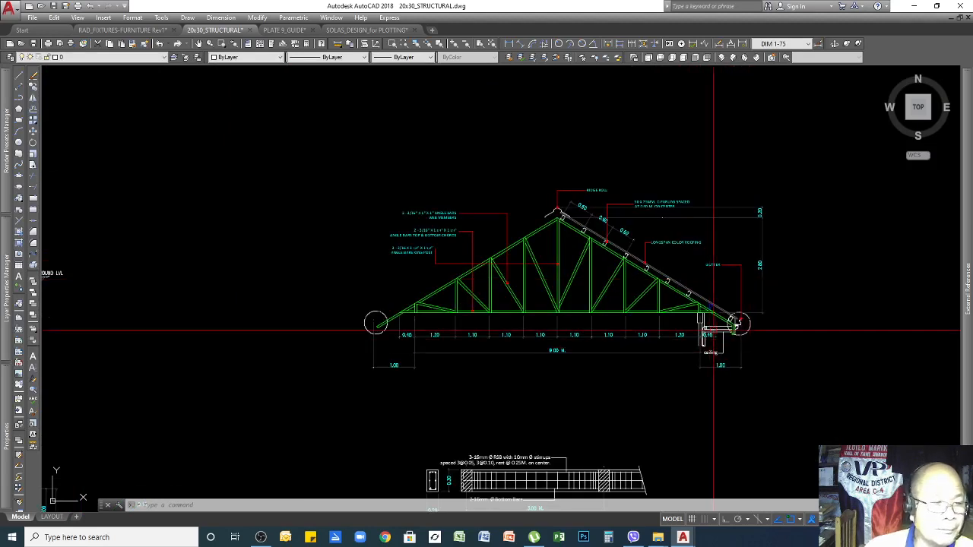
scroll(707, 342, "down", 4)
scroll(701, 338, "up", 4)
scroll(701, 338, "down", 3)
scroll(630, 317, "up", 7)
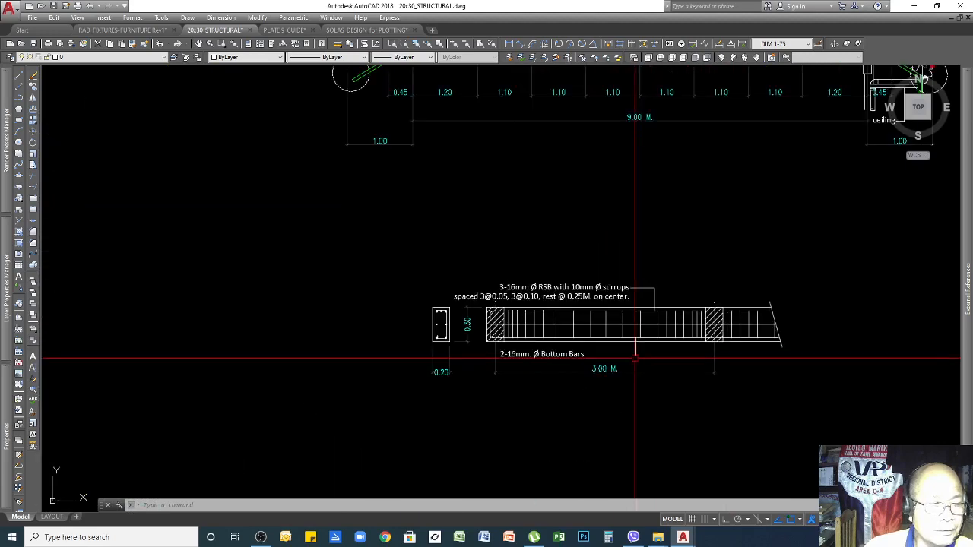
scroll(630, 343, "down", 6)
scroll(557, 319, "up", 8)
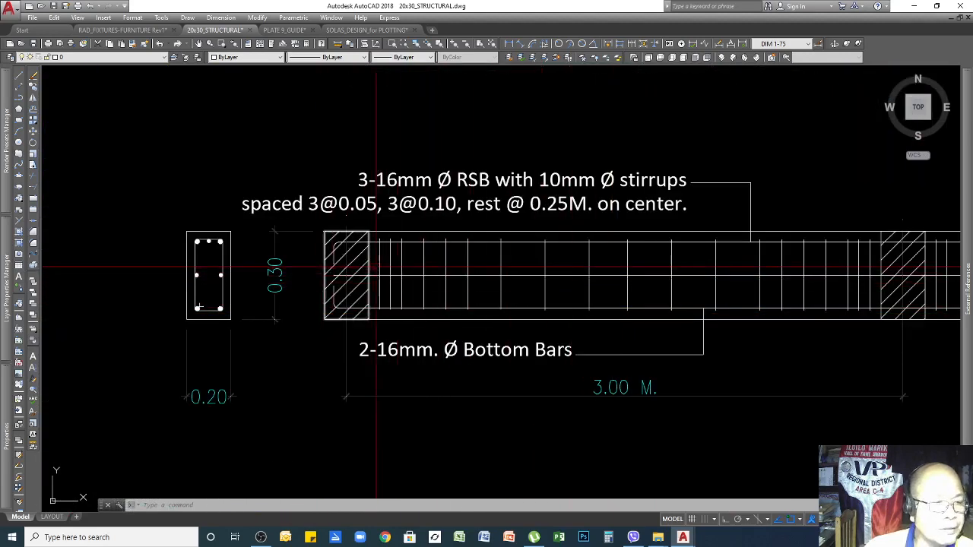
scroll(373, 268, "down", 2)
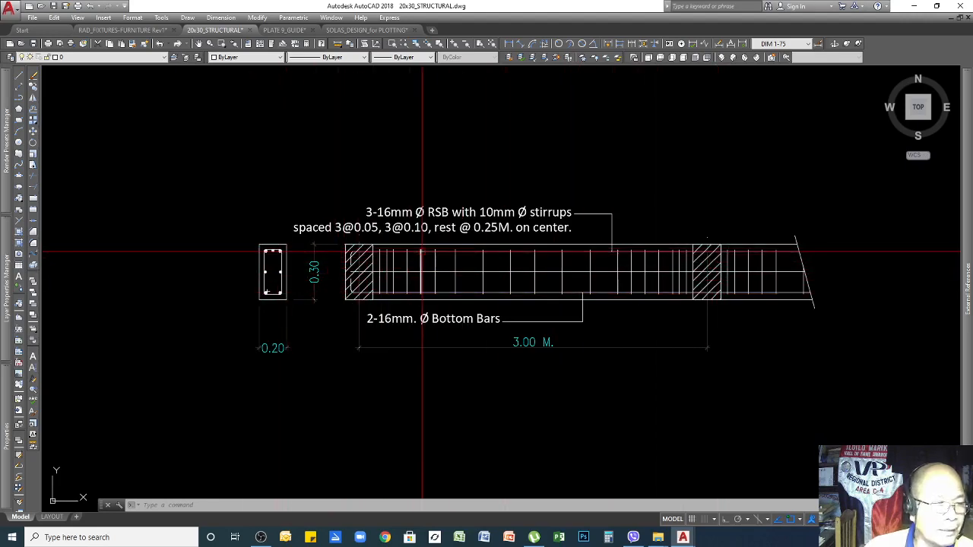
scroll(357, 261, "up", 4)
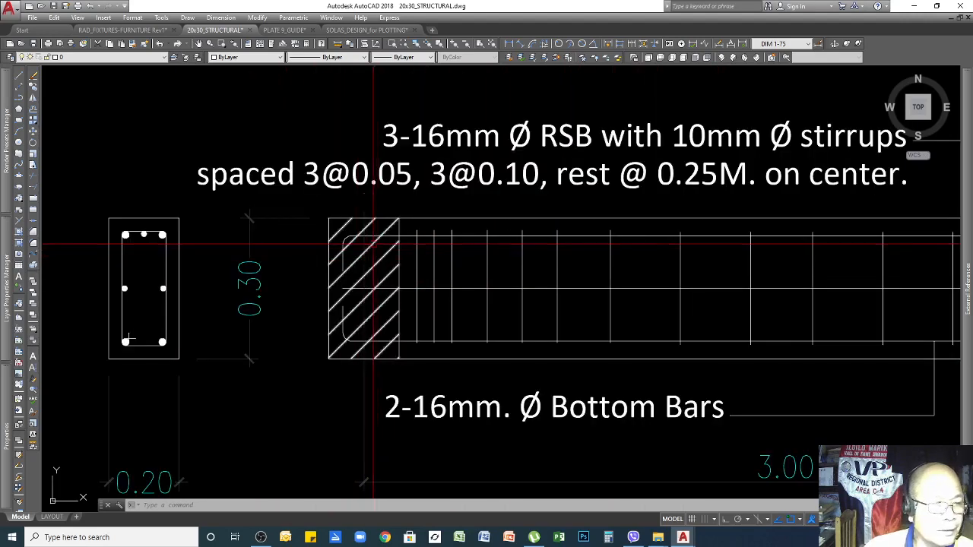
left_click(371, 243)
scroll(585, 293, "down", 5)
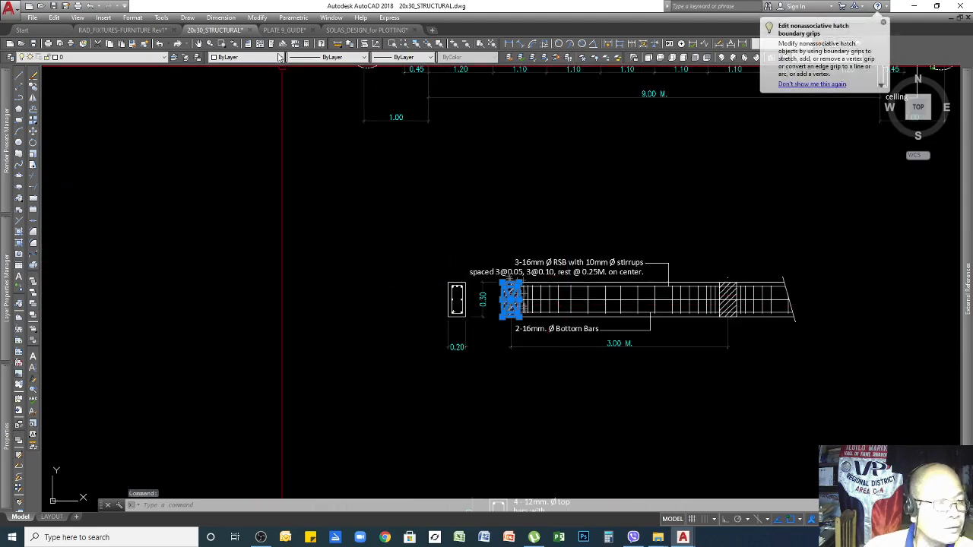
scroll(510, 309, "up", 3)
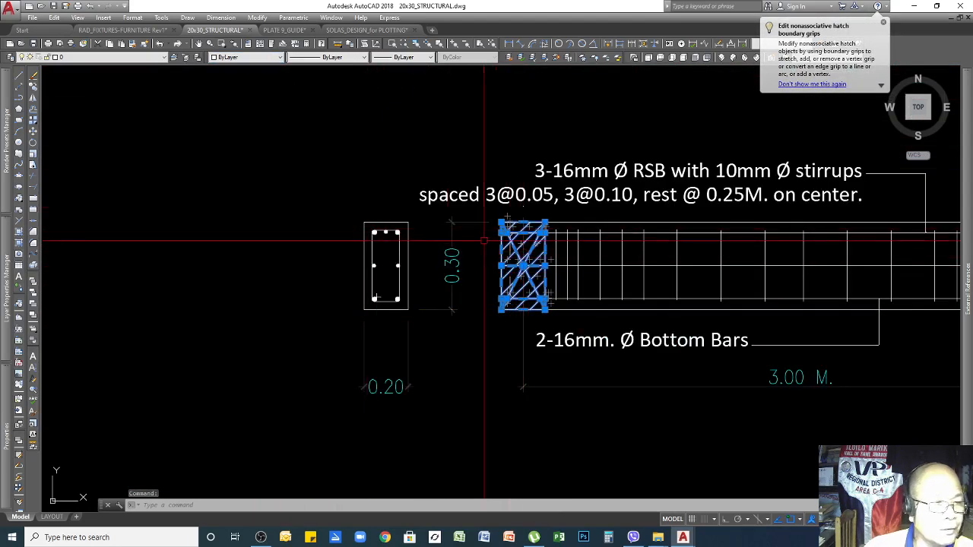
left_click(280, 58)
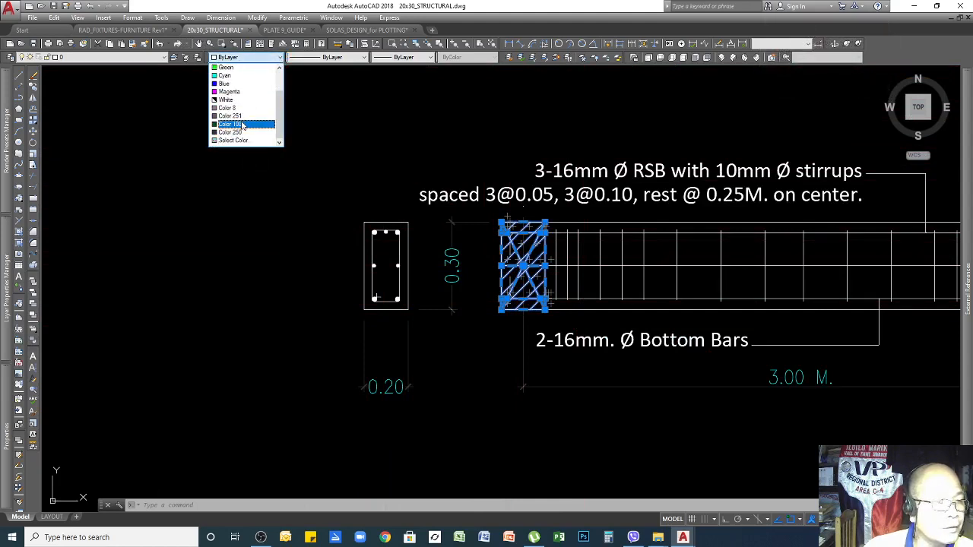
left_click(241, 117)
key("Escape")
key("Escape")
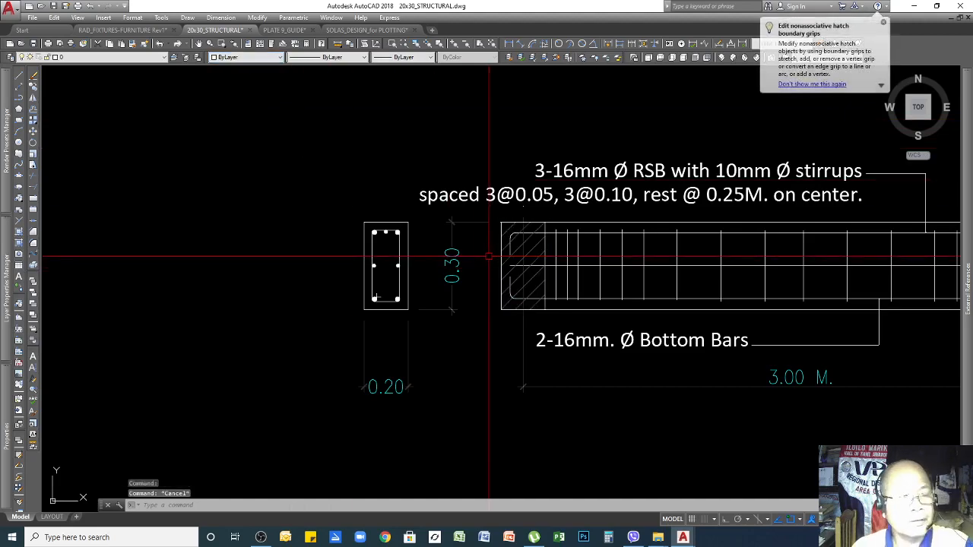
Match the properties of the beam's right support hatch to the recoloured left support hatch
scroll(411, 266, "down", 3)
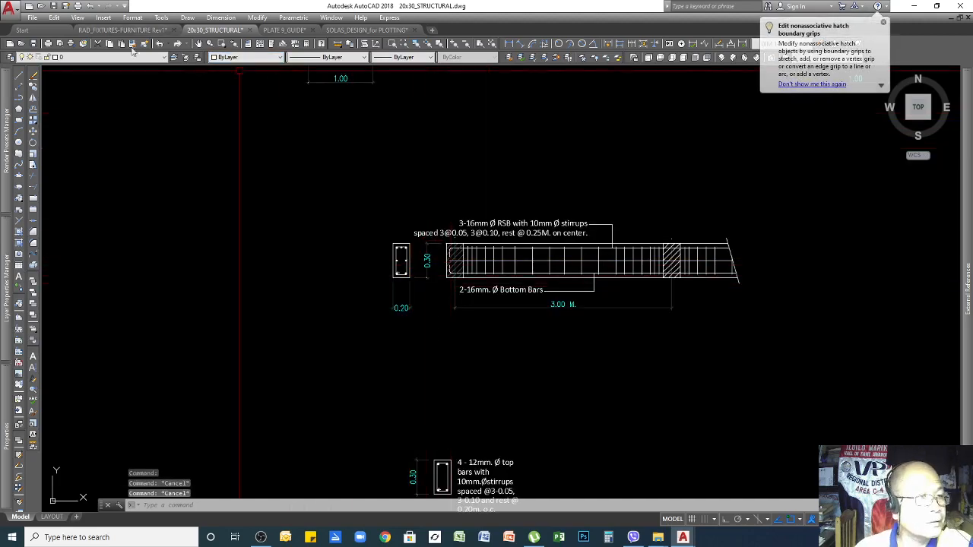
left_click(132, 44)
scroll(456, 282, "up", 4)
left_click(479, 173)
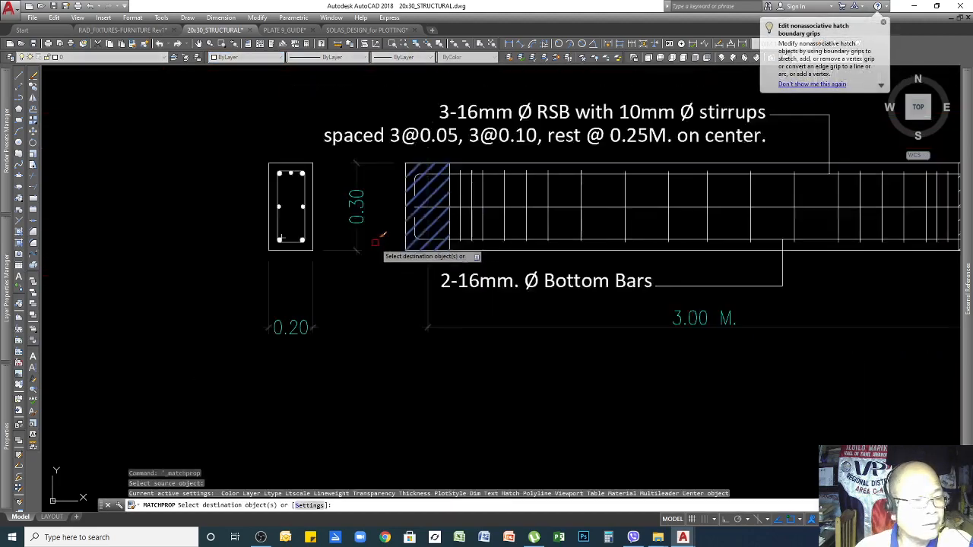
scroll(375, 242, "down", 4)
scroll(559, 243, "up", 4)
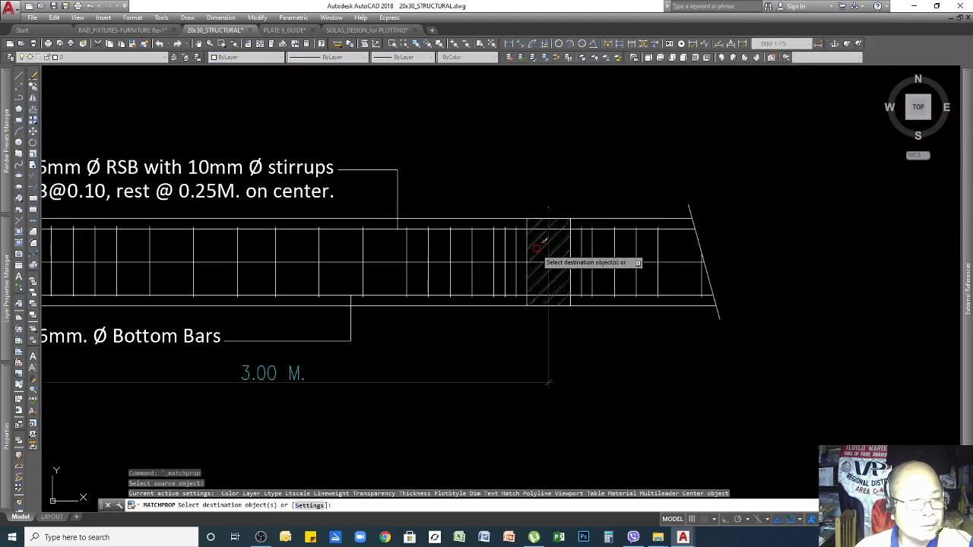
left_click(538, 247)
scroll(608, 286, "down", 4)
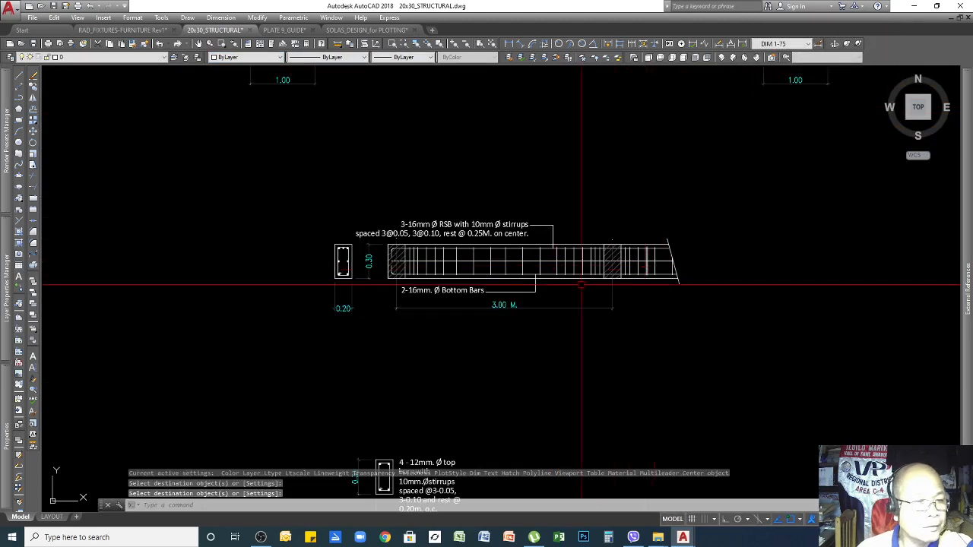
Match the beam elevation's top, middle and bottom longitudinal bars to the magenta column reinforcement in the C2F2 section
scroll(583, 228, "down", 4)
scroll(268, 198, "up", 2)
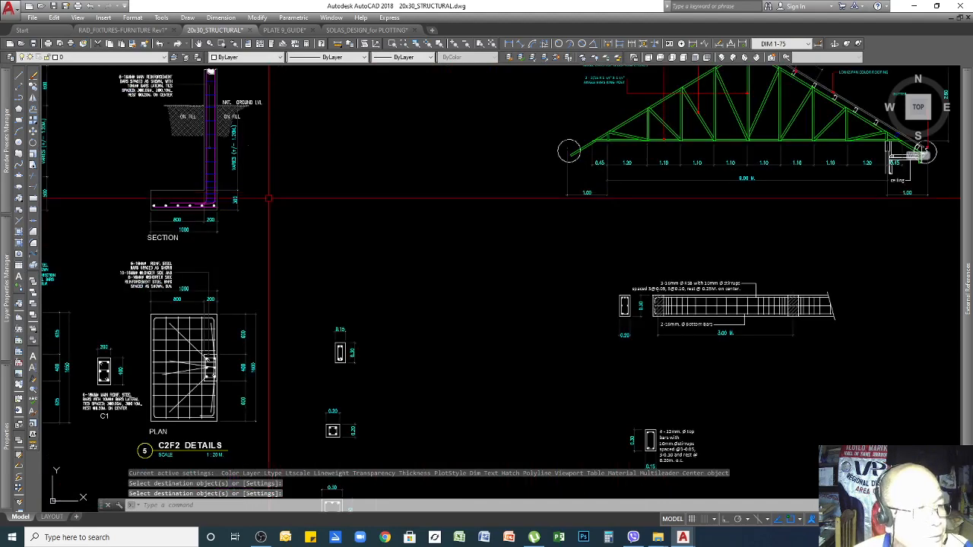
left_click(132, 42)
scroll(212, 201, "up", 3)
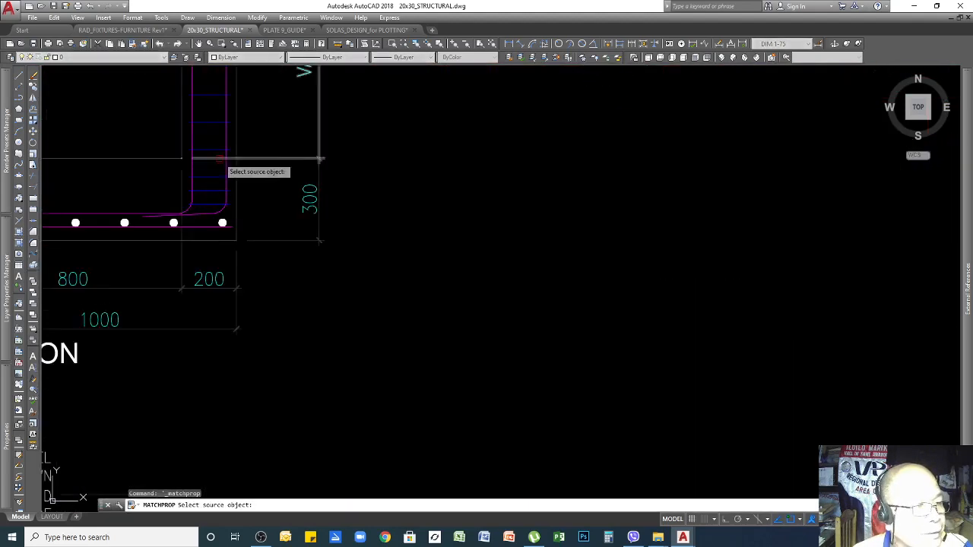
left_click(225, 134)
scroll(220, 164, "down", 2)
scroll(221, 152, "down", 2)
scroll(885, 289, "up", 3)
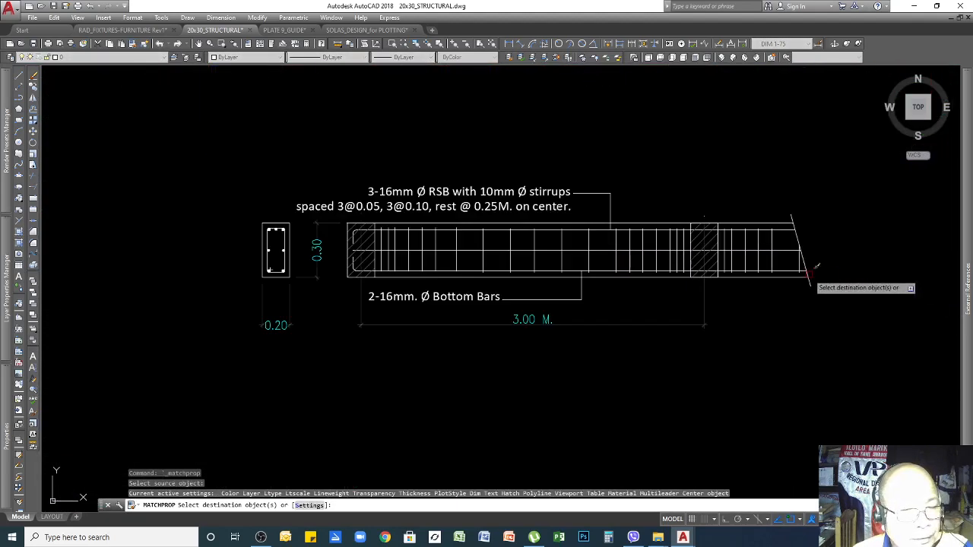
left_click(587, 228)
left_click(585, 250)
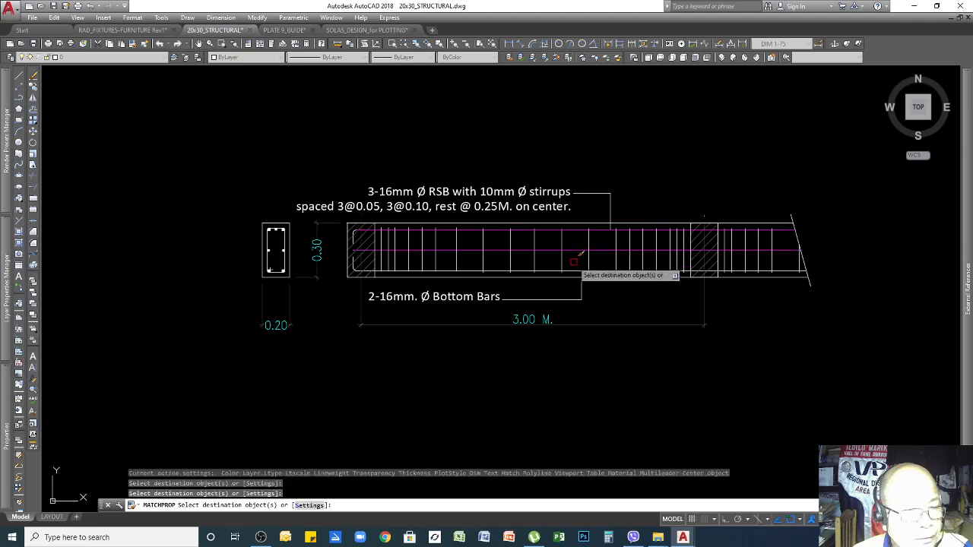
left_click(586, 272)
key("Return")
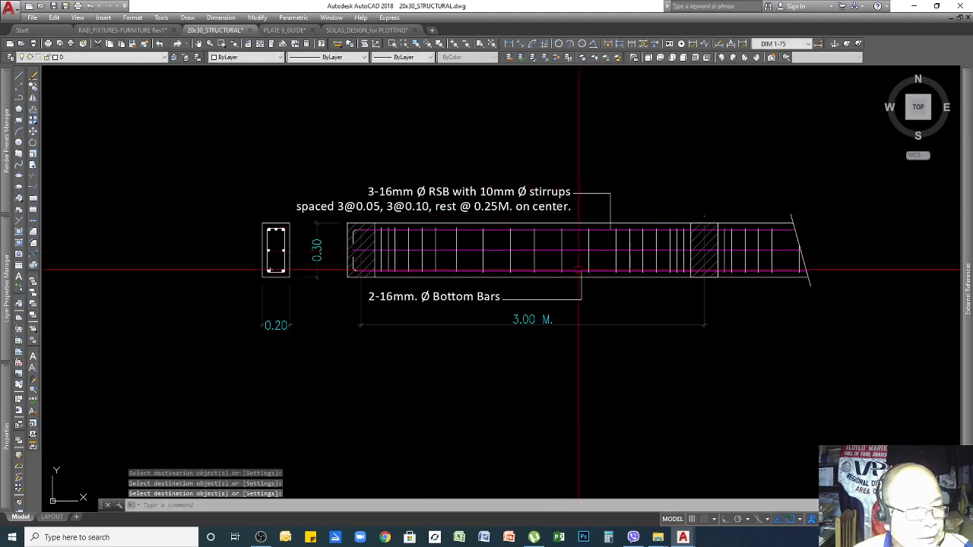
Match all the vertical stirrups in the beam elevation to the blue lateral ties of the C1F1 column section
scroll(515, 282, "down", 3)
scroll(428, 266, "up", 7)
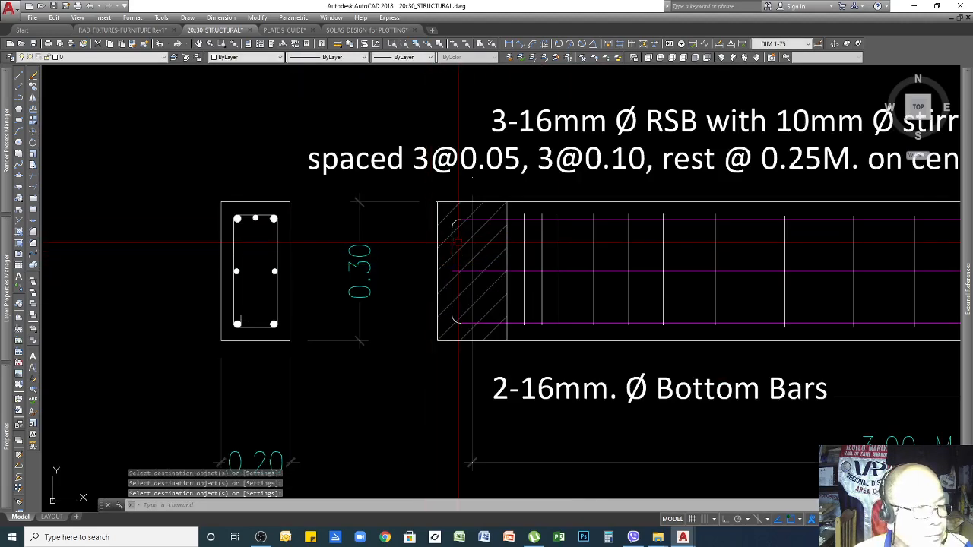
scroll(457, 243, "down", 5)
scroll(372, 209, "up", 6)
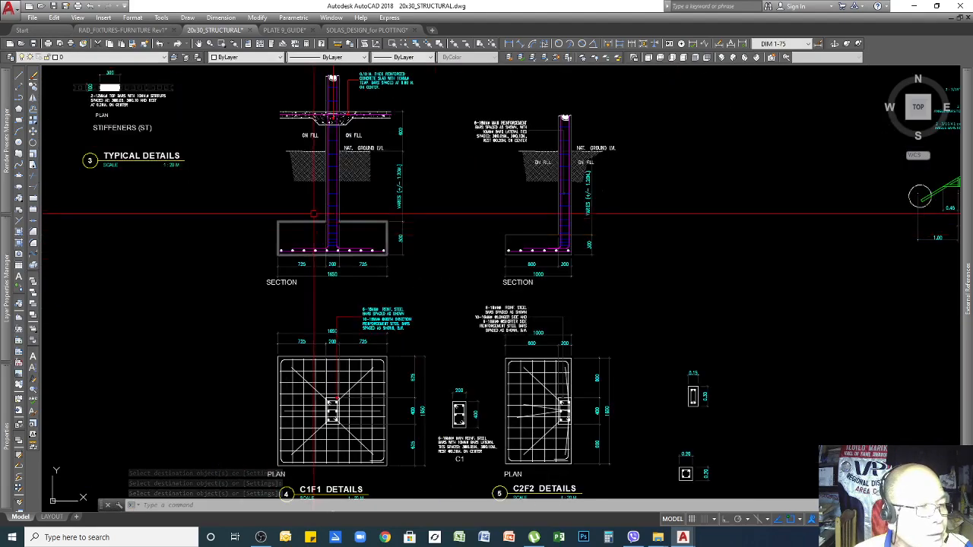
scroll(313, 213, "up", 4)
scroll(319, 167, "down", 7)
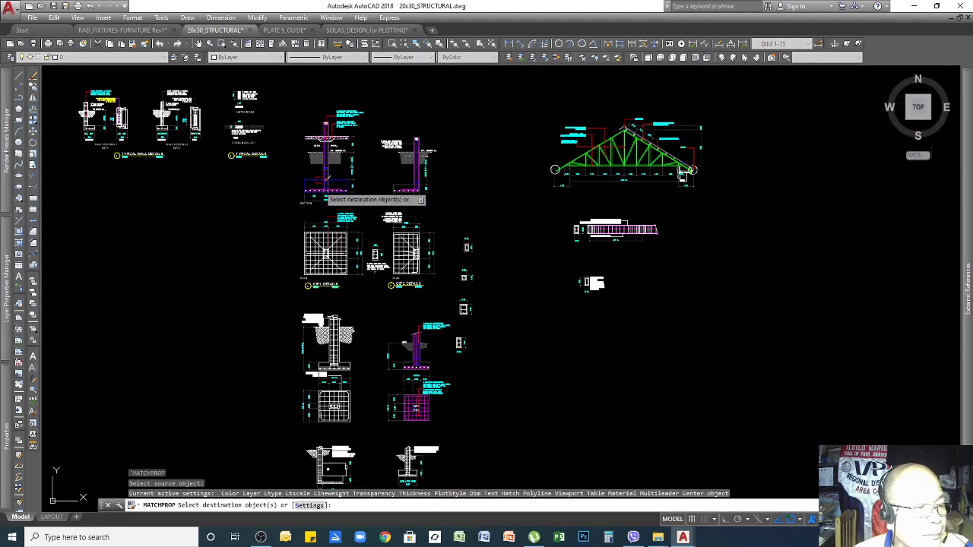
scroll(472, 258, "down", 3)
scroll(494, 266, "up", 8)
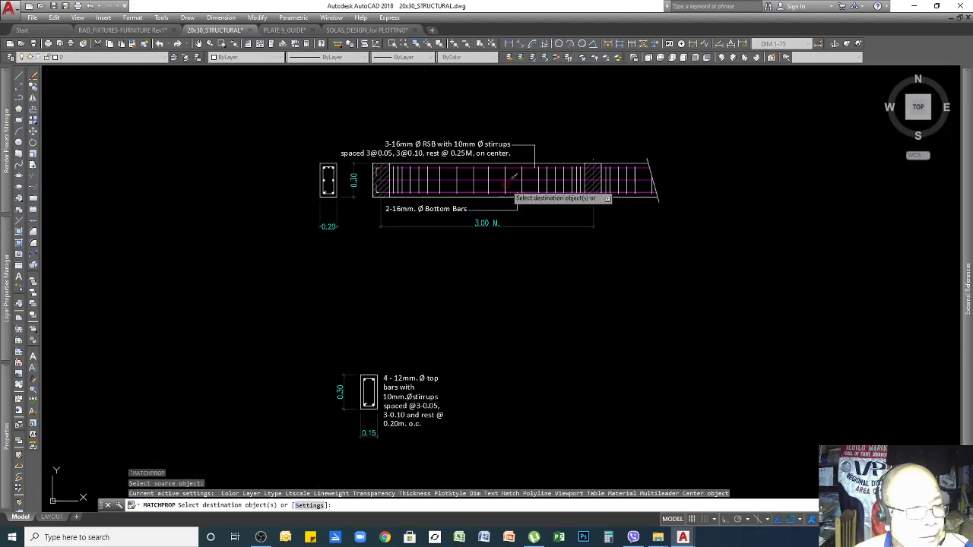
scroll(514, 176, "up", 4)
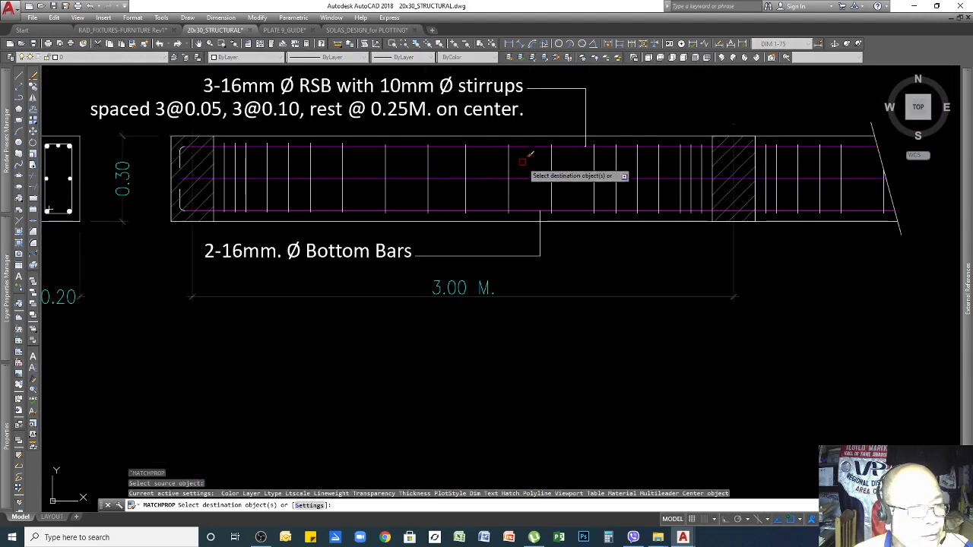
left_click(226, 163)
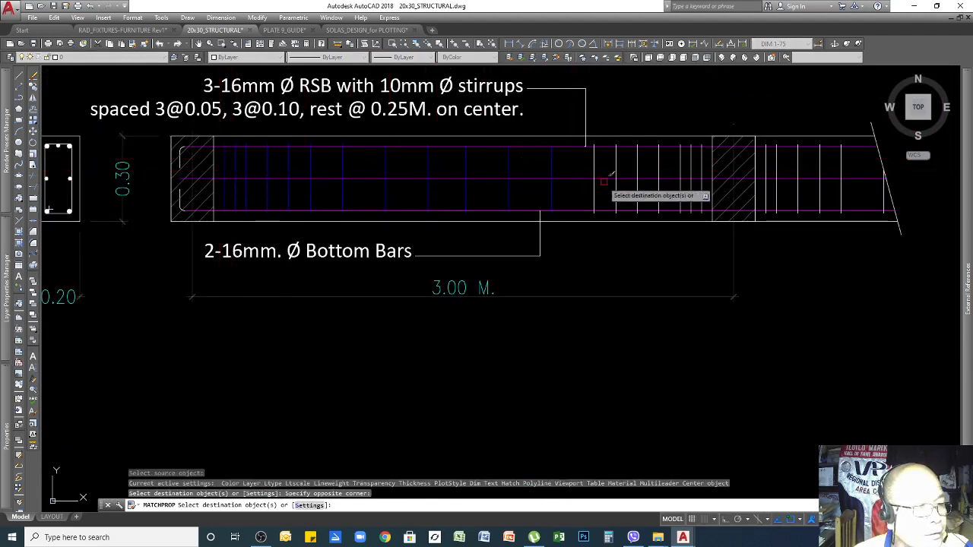
left_click(699, 162)
left_click(695, 158)
left_click(590, 163)
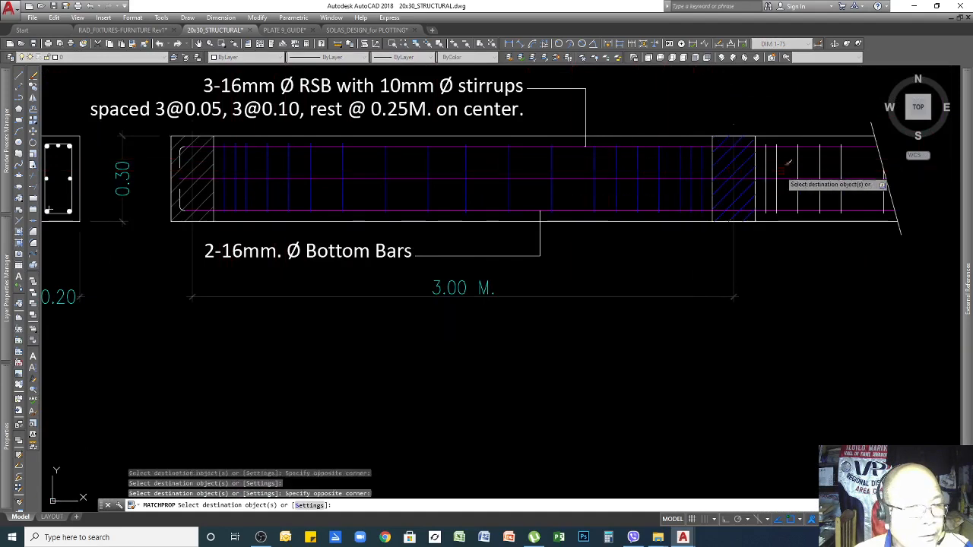
left_click(851, 158)
left_click(764, 161)
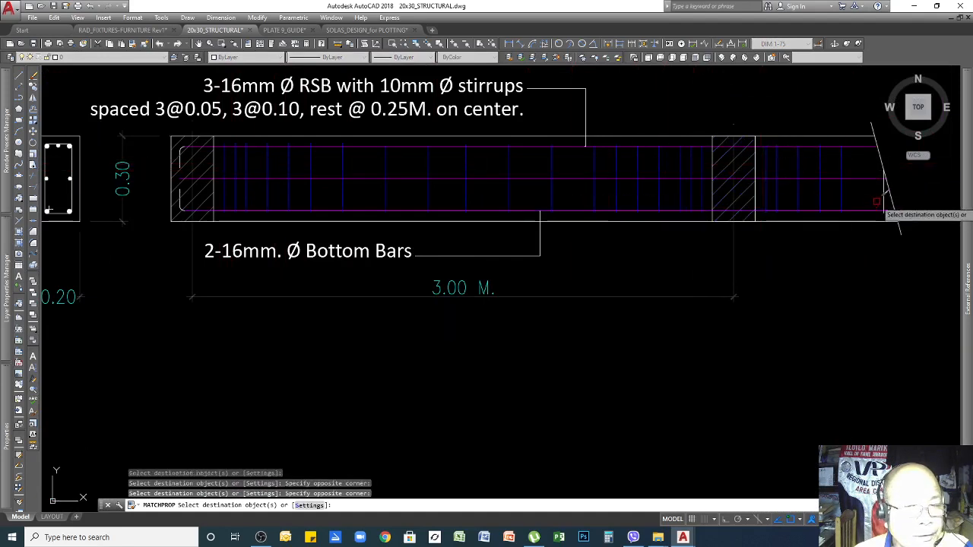
key("Return")
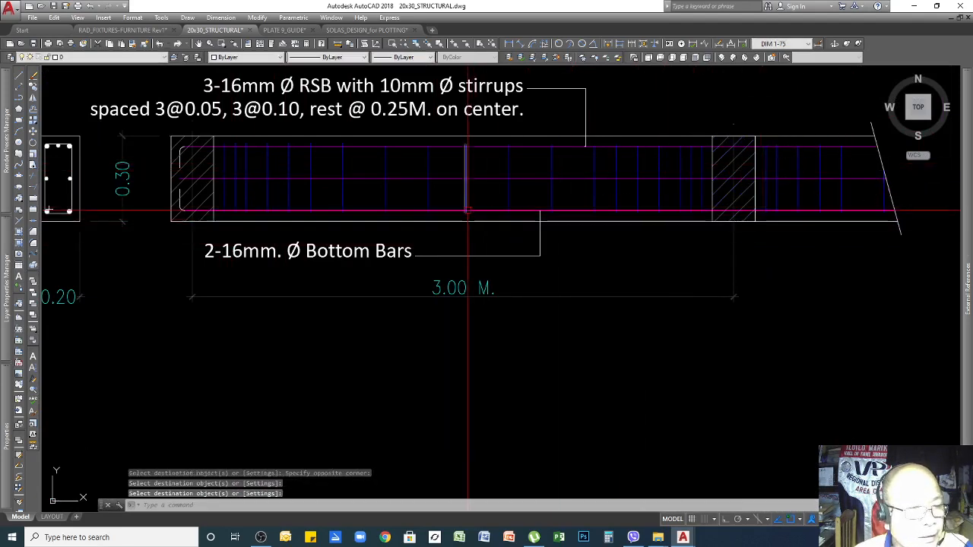
Match the beam's stirrup and bottom bar callout leaders to a red leader of the truss drawing
scroll(702, 308, "down", 8)
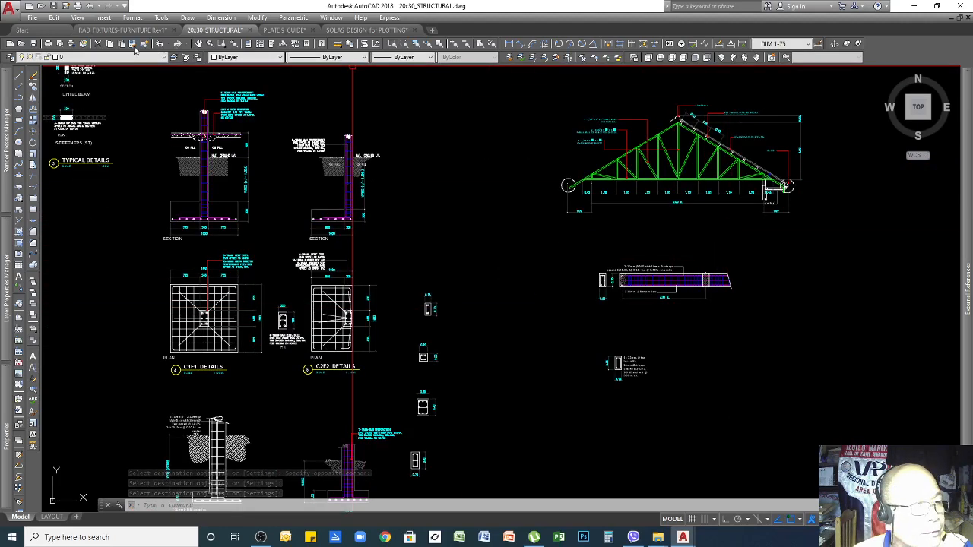
left_click(132, 44)
left_click(646, 112)
scroll(700, 263, "up", 6)
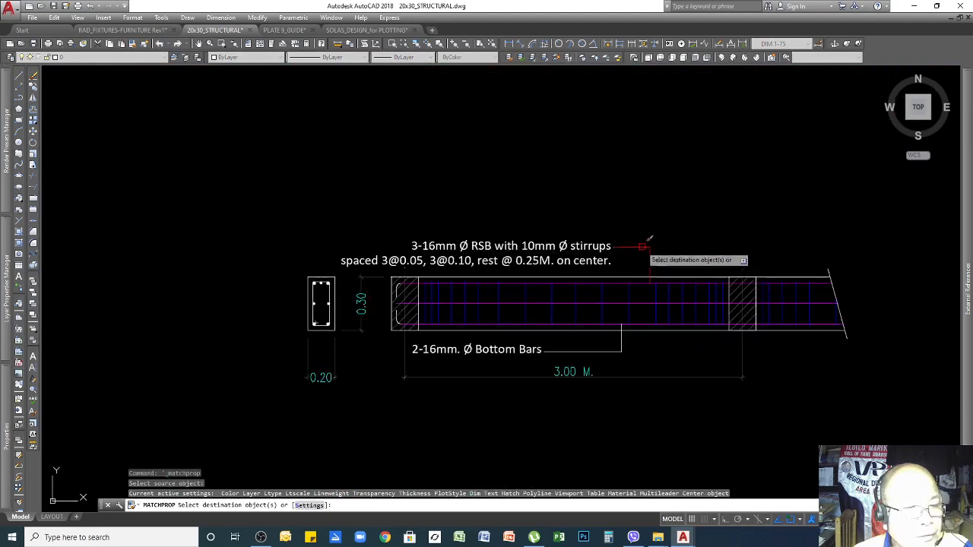
left_click(631, 334)
key("Return")
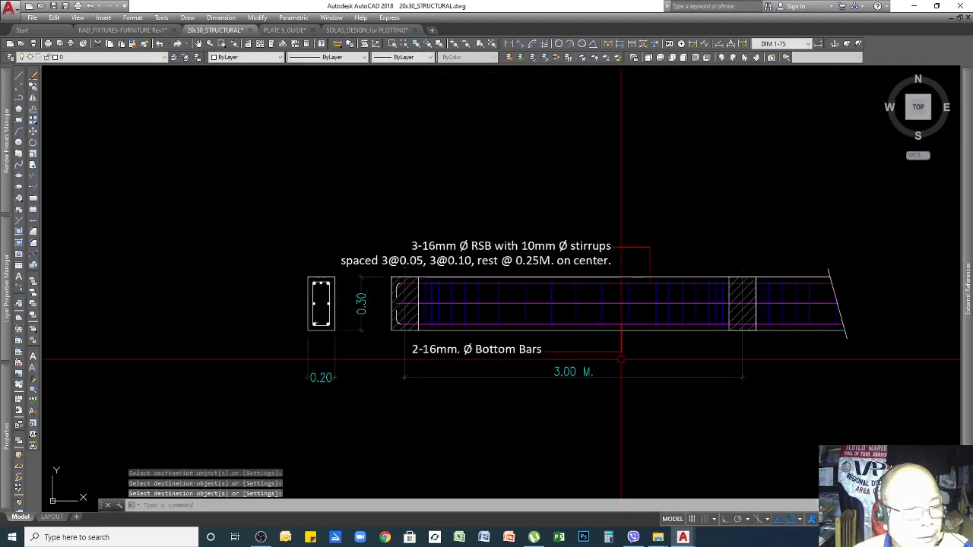
Move the stirrup callout text and its leader straight up, away from the beam's top edge
scroll(652, 316, "down", 3)
scroll(625, 314, "up", 5)
scroll(625, 314, "up", 6)
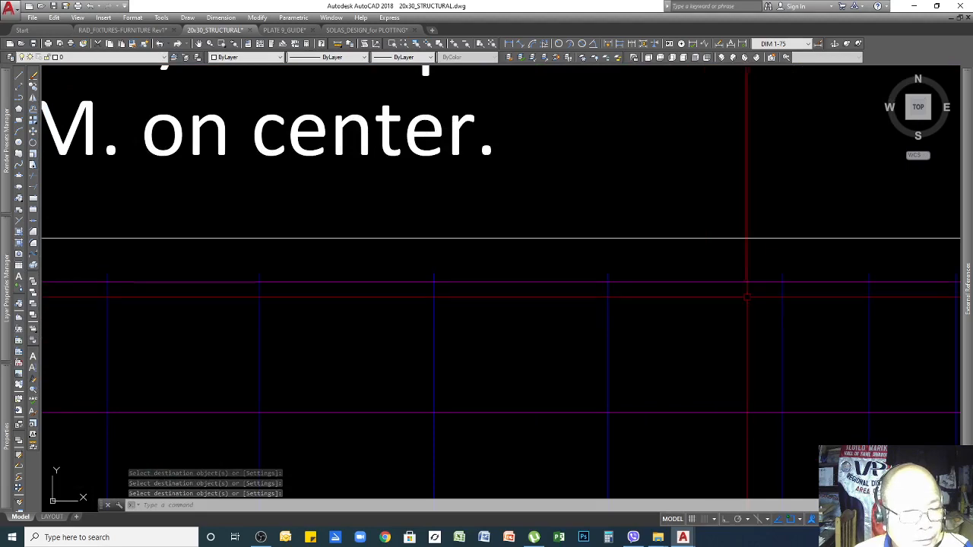
scroll(730, 271, "down", 6)
left_click(672, 301)
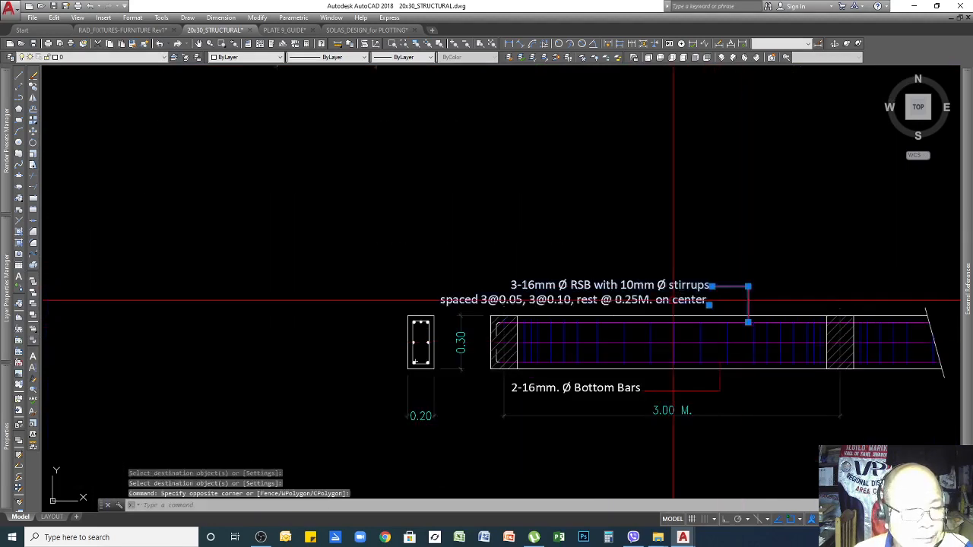
type("m")
key("Return")
left_click(722, 276)
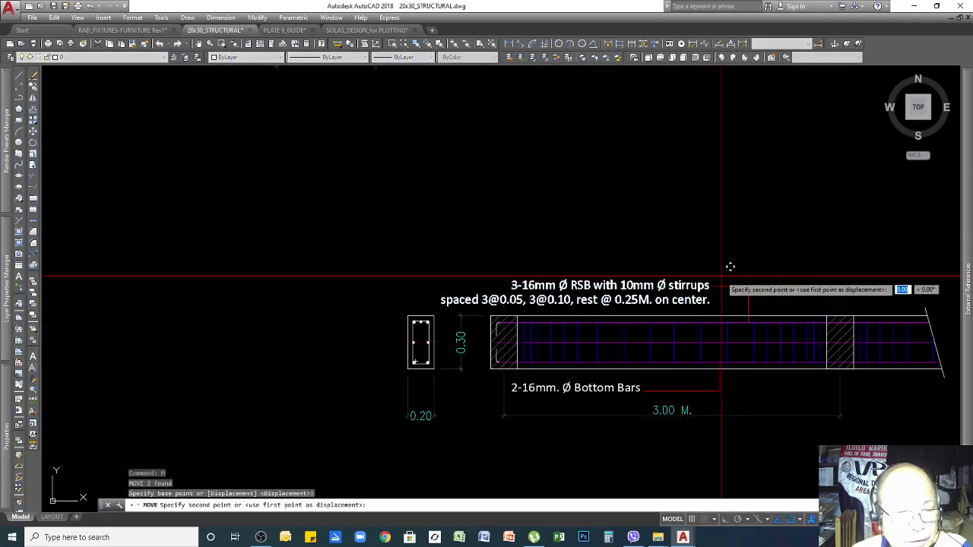
left_click(721, 251)
Stretch the end of the stirrup callout's leader vertically down onto the beam's top longitudinal bar
left_click(756, 280)
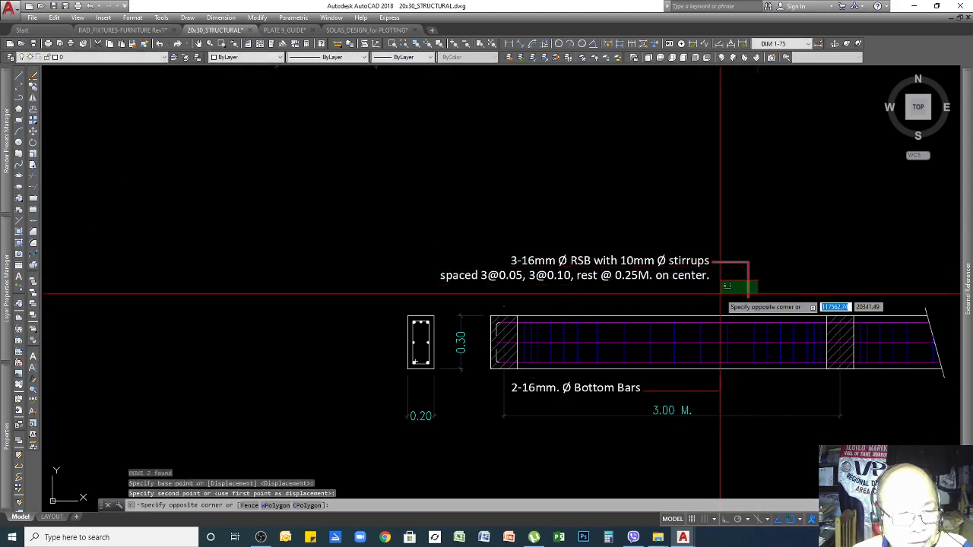
left_click(727, 297)
scroll(744, 307, "up", 2)
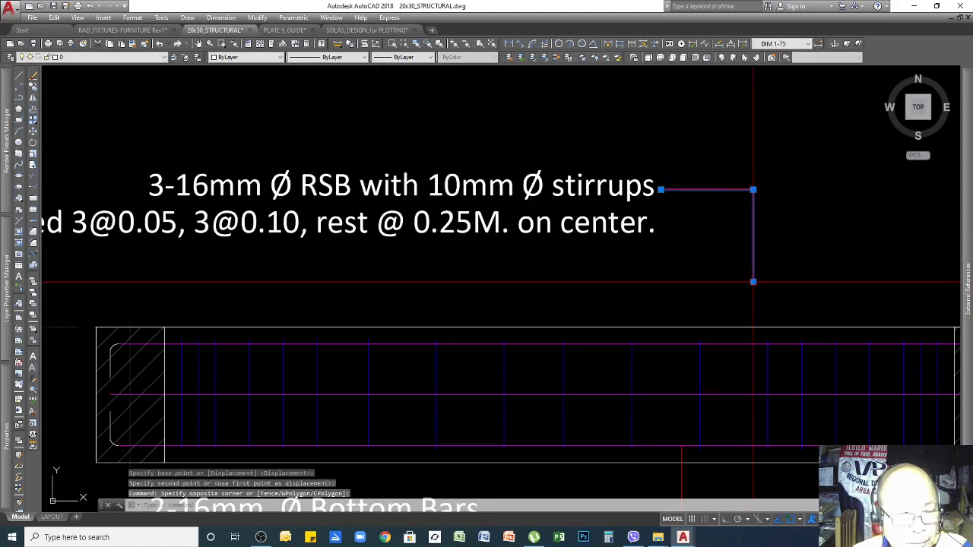
left_click(752, 281)
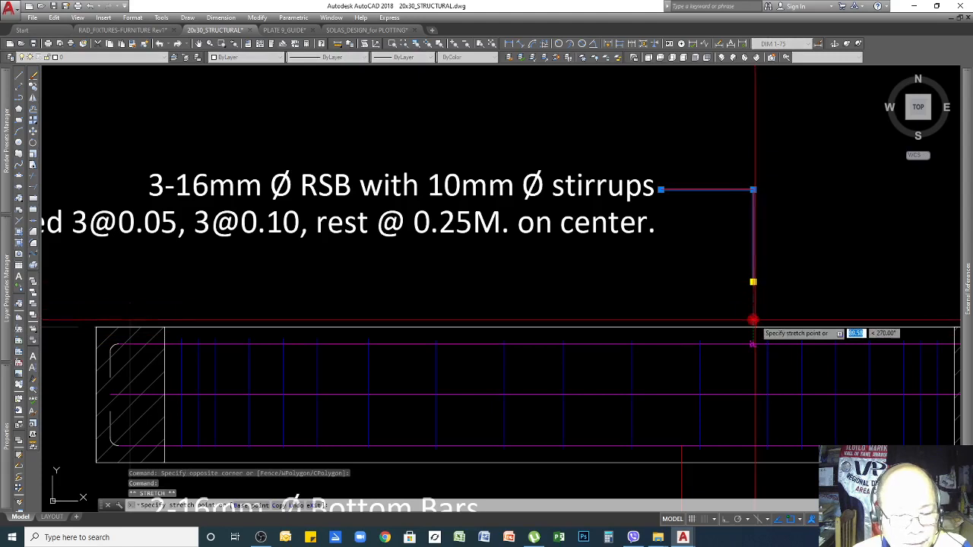
key("F8")
left_click(753, 342)
scroll(806, 244, "down", 1)
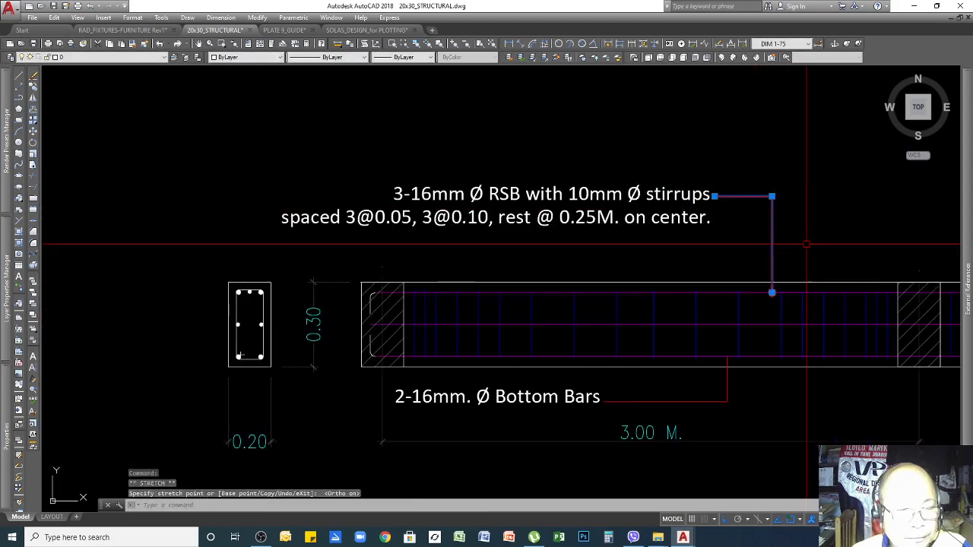
key("Escape")
key("Escape")
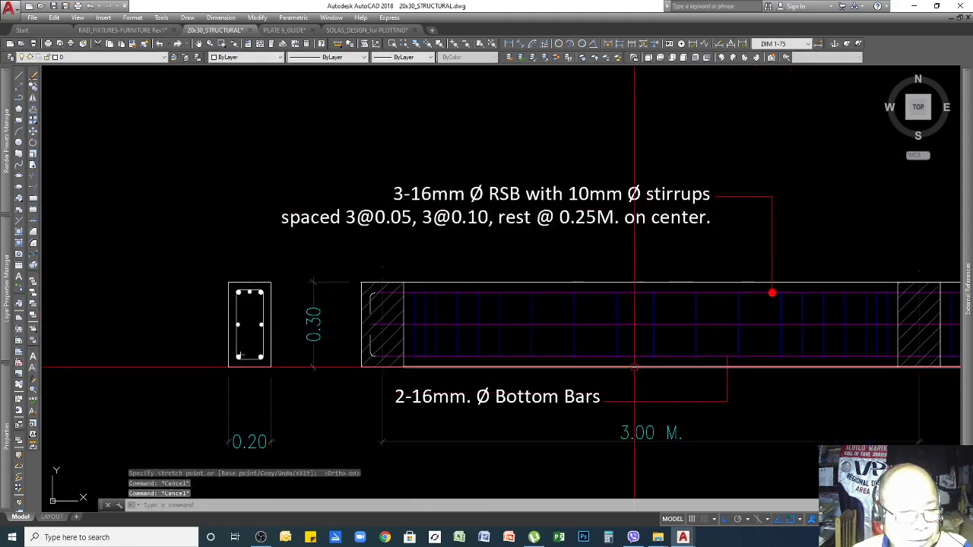
Move the "2-16mm. Ø Bottom Bars" callout and its leader straight down, away from the beam's bottom edge
left_click(614, 378)
left_click(571, 416)
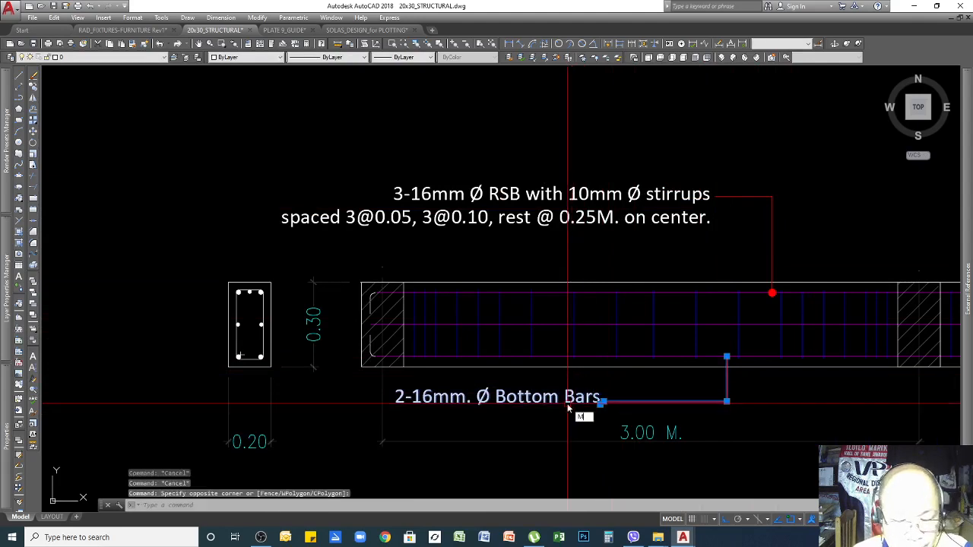
key("Return")
left_click(814, 394)
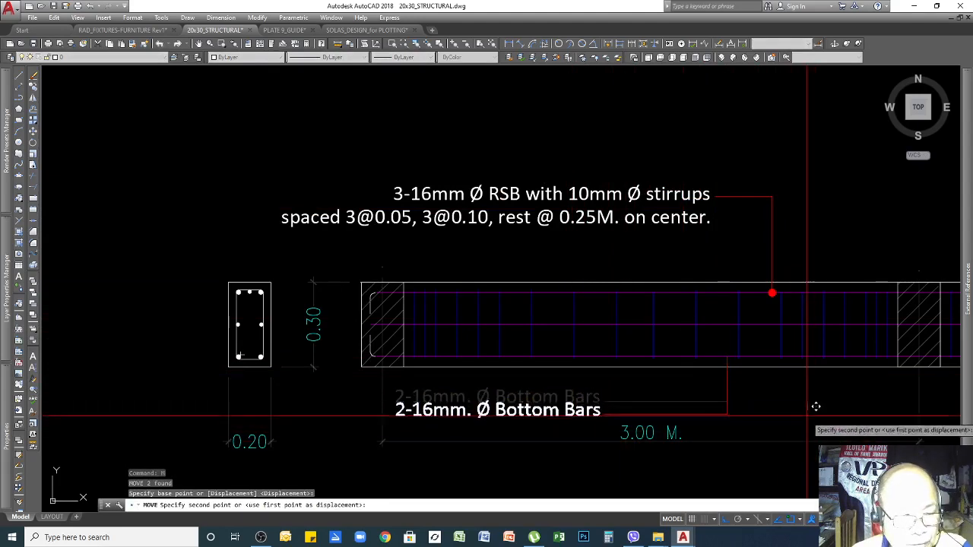
left_click(814, 413)
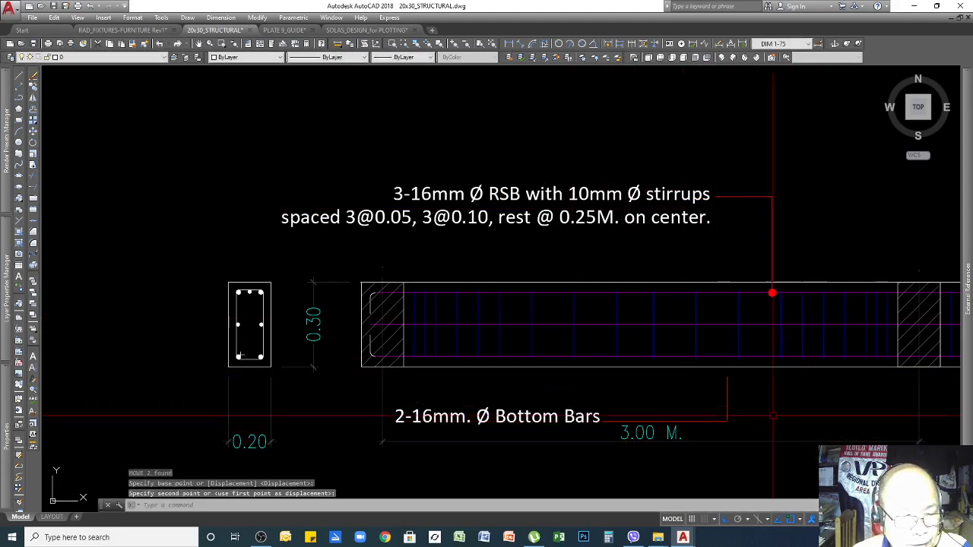
Stretch the end of the bottom bars callout's leader vertically up onto the beam's bottom longitudinal bar
left_click(727, 396)
left_click(718, 375)
left_click(727, 376)
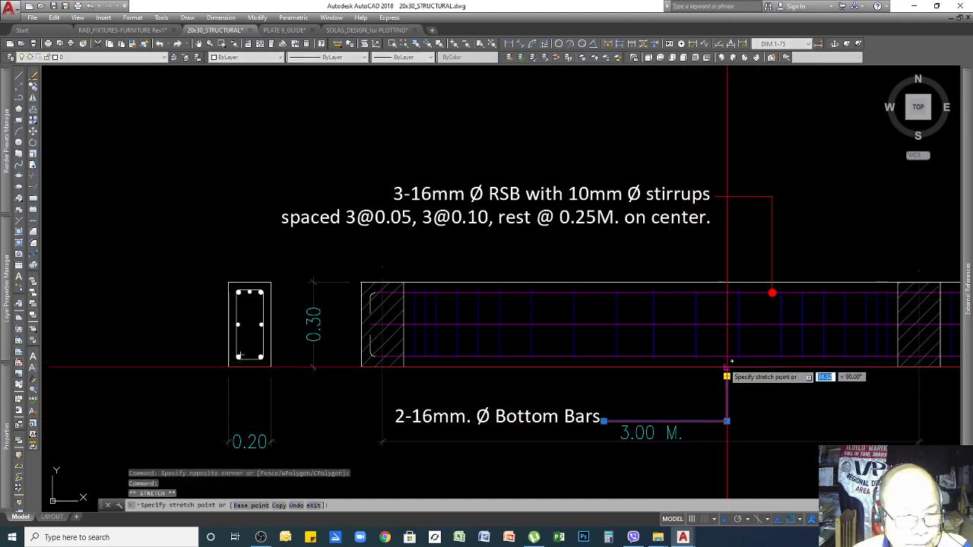
left_click(726, 357)
key("Escape")
scroll(786, 357, "down", 5)
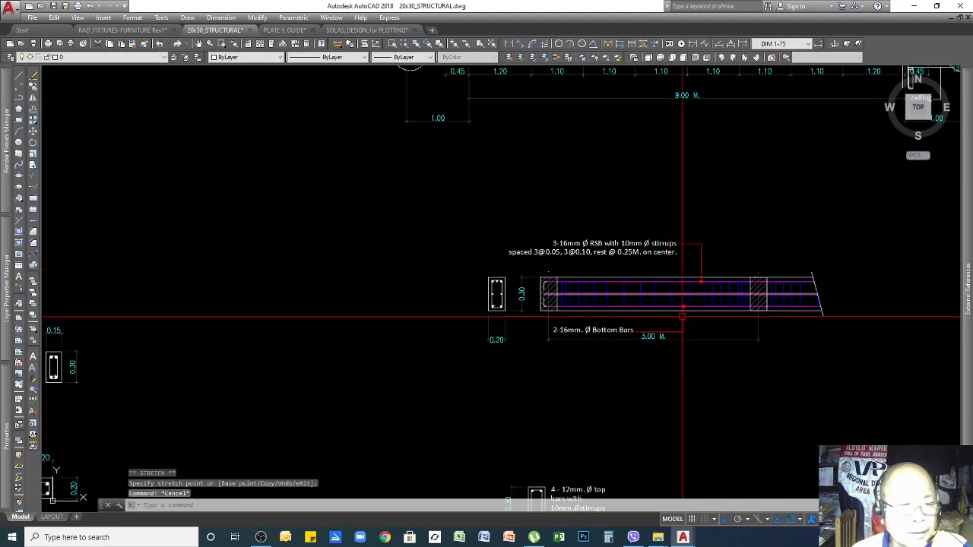
scroll(518, 289, "up", 4)
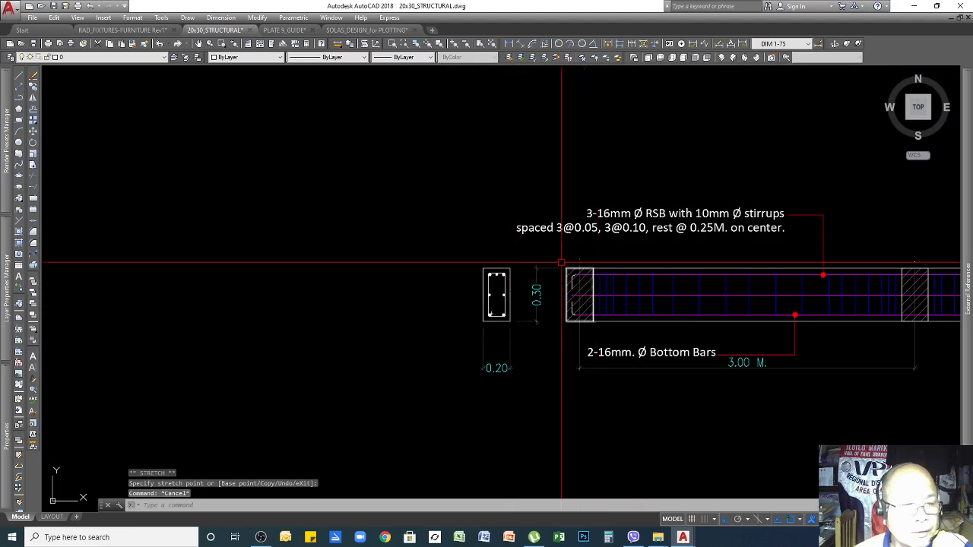
scroll(643, 290, "down", 2)
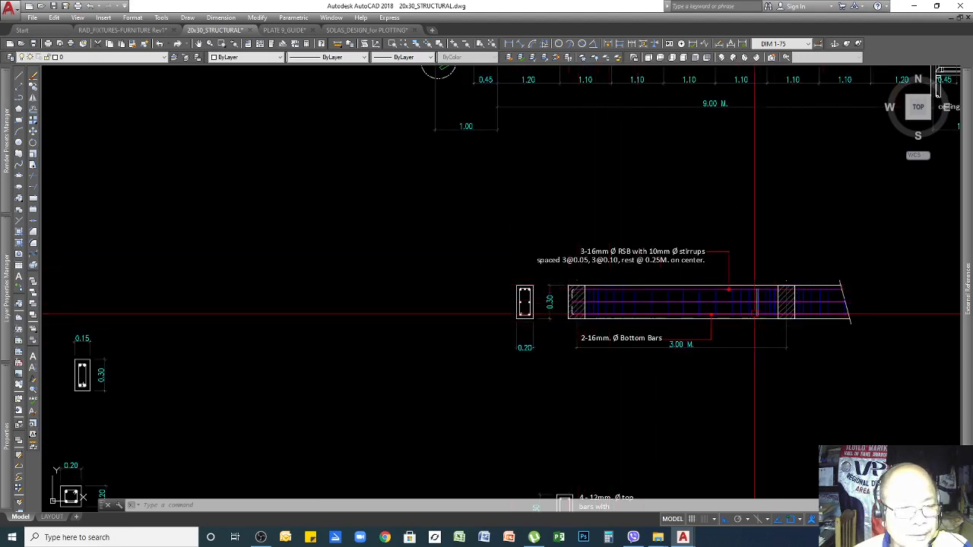
scroll(738, 369, "up", 2)
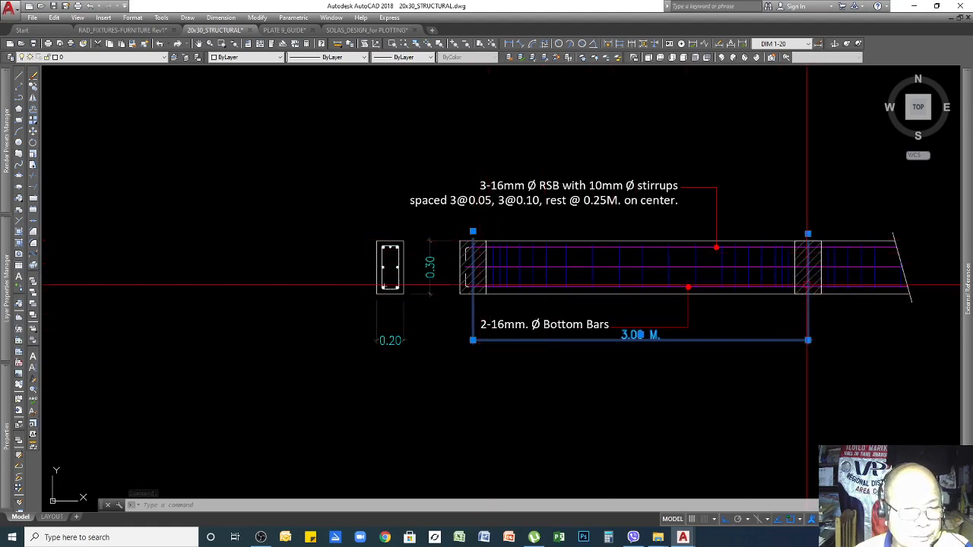
key("Escape")
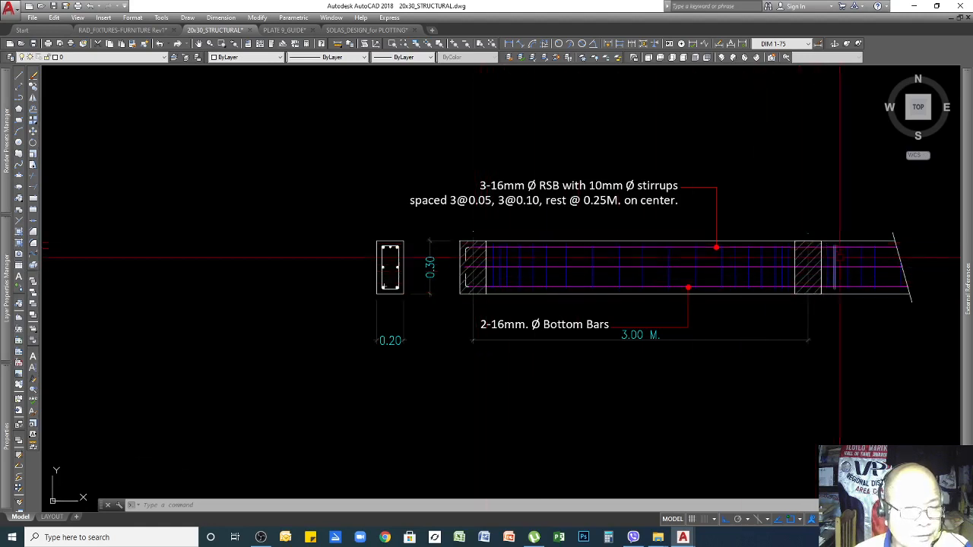
scroll(678, 299, "down", 5)
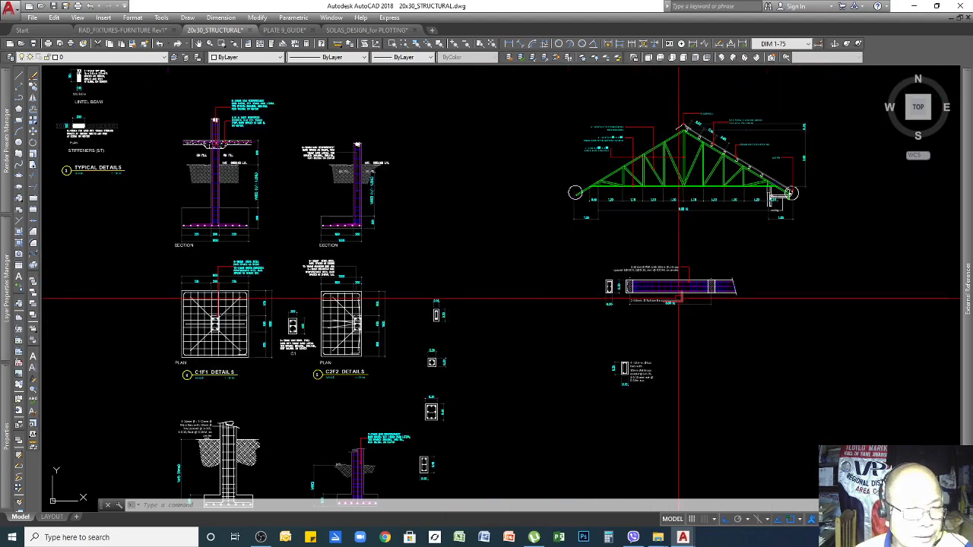
Set the rectangular outline of the beam's left support to Color 251
scroll(621, 291, "up", 10)
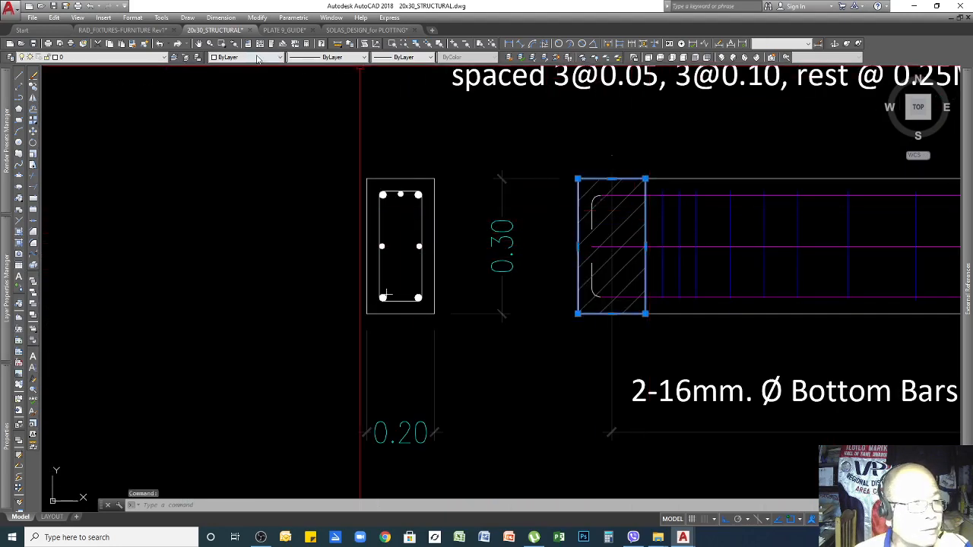
left_click(258, 58)
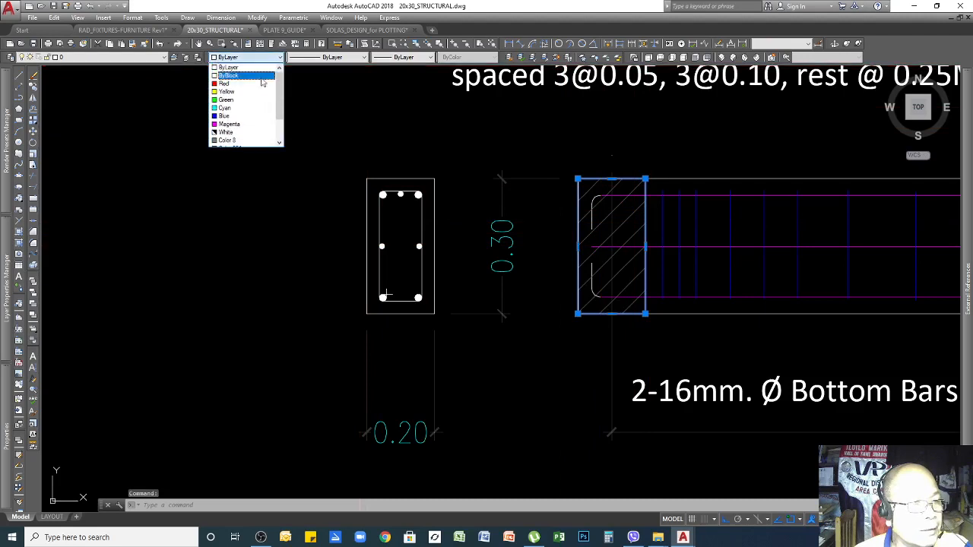
left_click(248, 124)
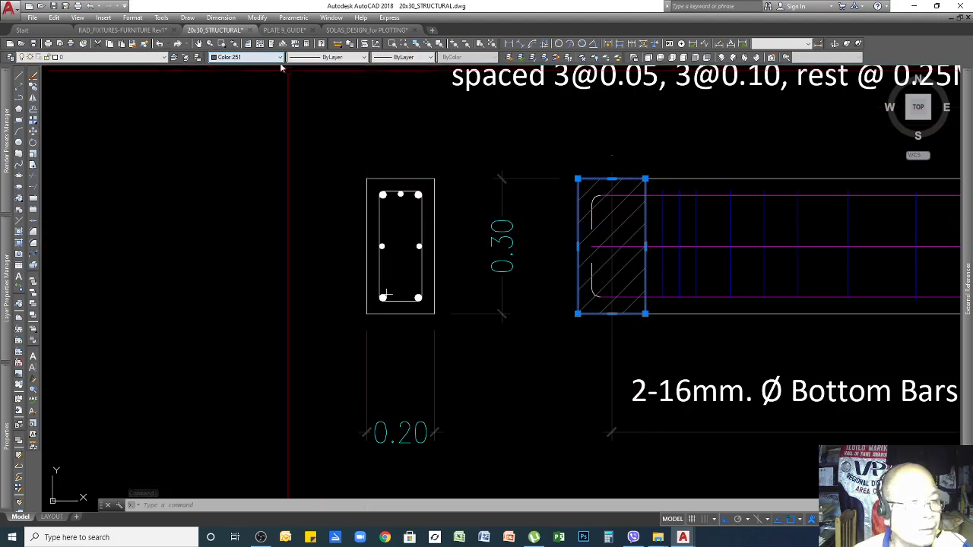
left_click(142, 44)
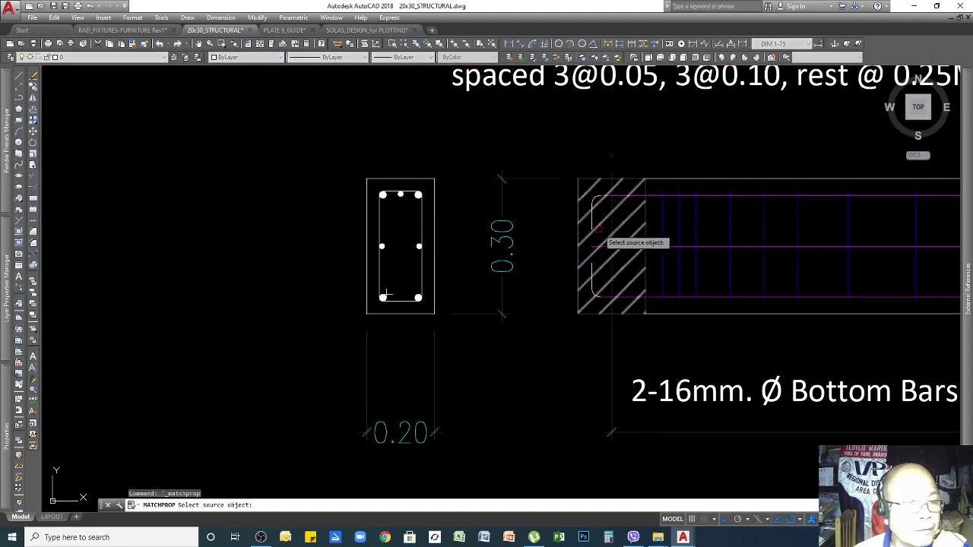
left_click(684, 197)
key("Escape")
Match the beam elevation's outline and break line to the grey hatch of the left support
key("Return")
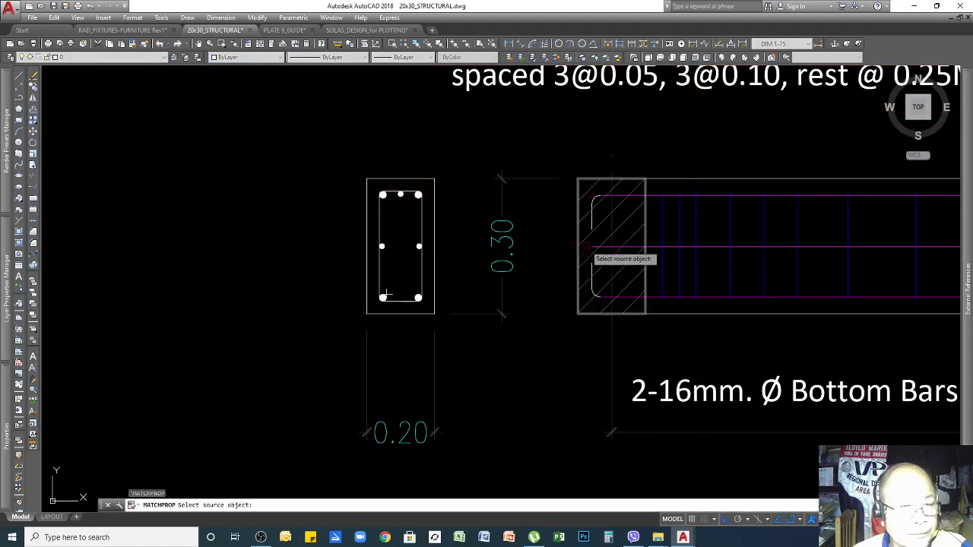
left_click(620, 221)
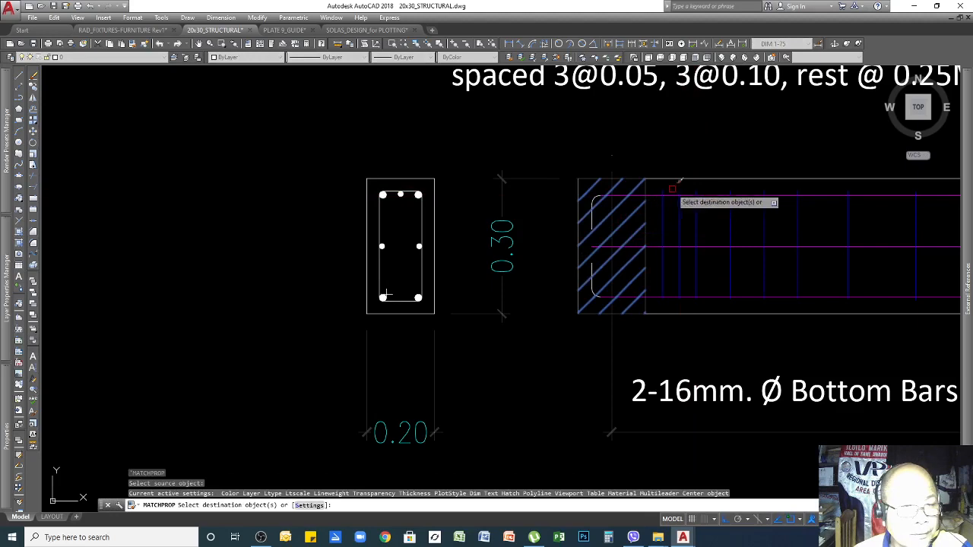
left_click(736, 307)
scroll(553, 304, "down", 5)
scroll(825, 296, "up", 3)
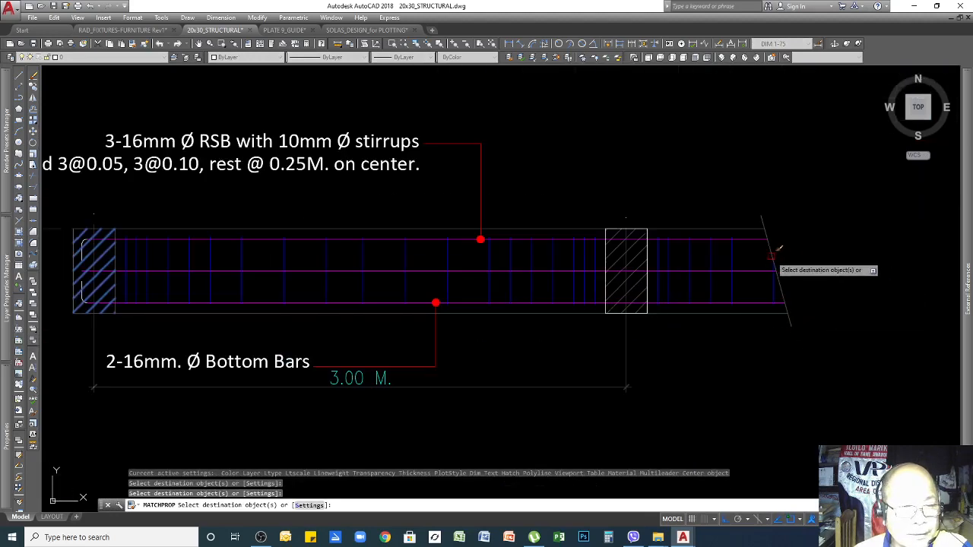
left_click(729, 259)
scroll(650, 258, "up", 6)
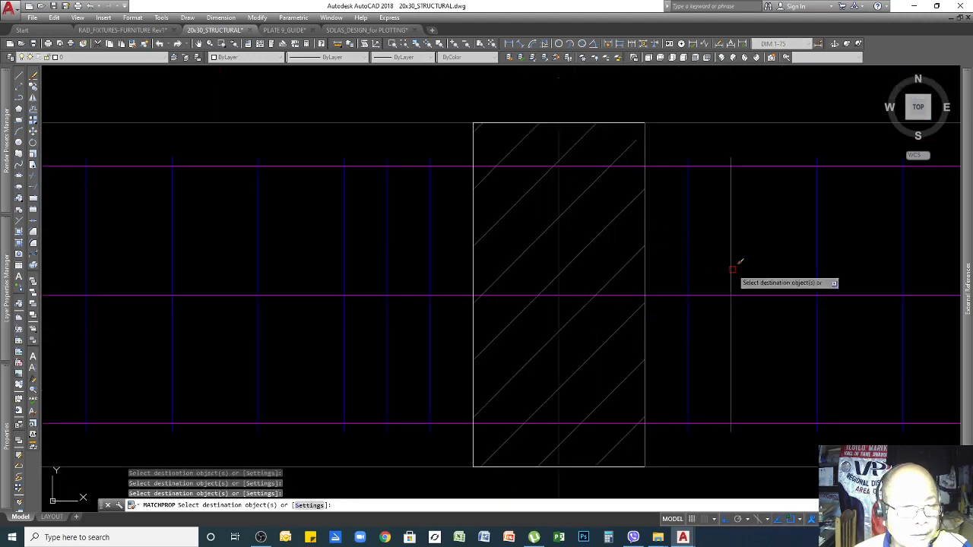
key("Escape")
Match the curved and vertical hooks at the left ends of the beam's top and bottom bars to the magenta top bar
scroll(737, 263, "down", 5)
scroll(328, 242, "up", 6)
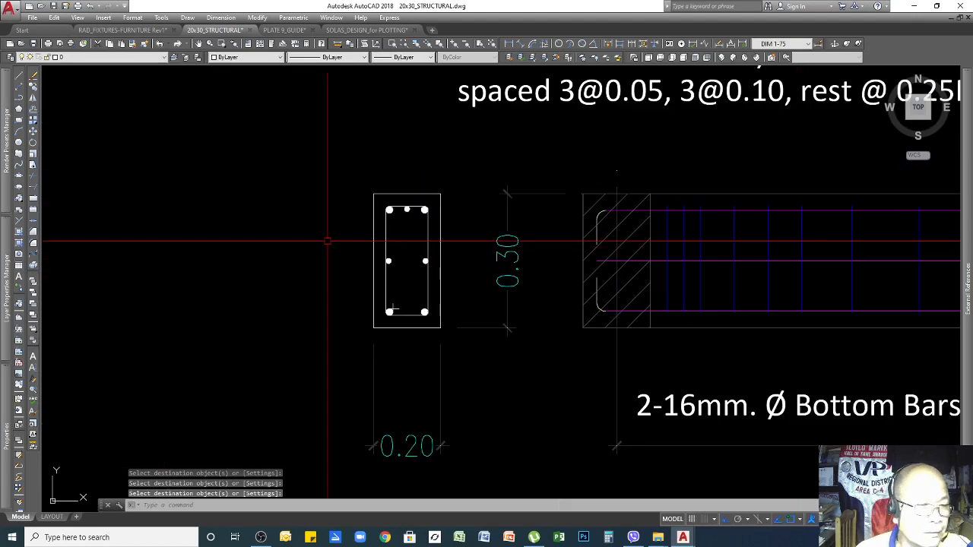
key("Return")
left_click(683, 211)
scroll(616, 221, "up", 3)
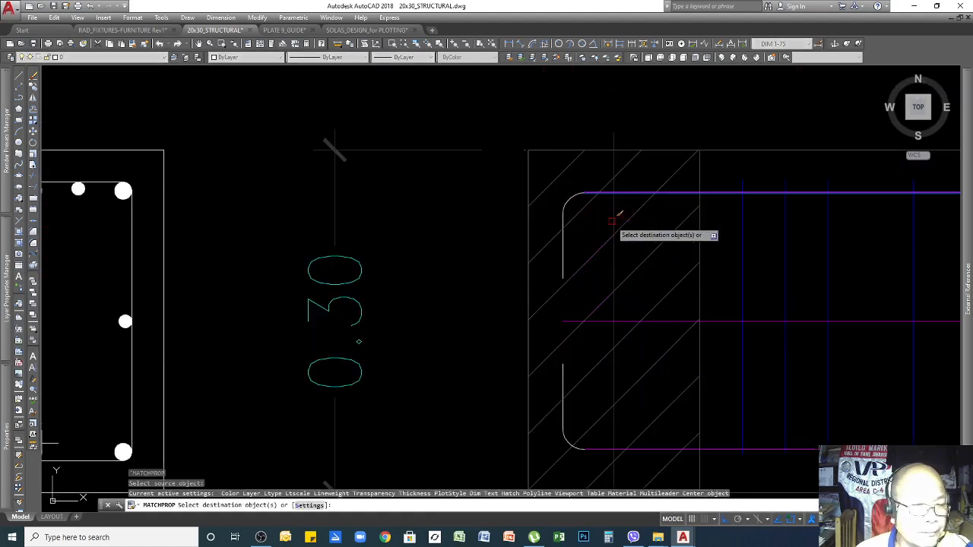
left_click(566, 200)
left_click(563, 243)
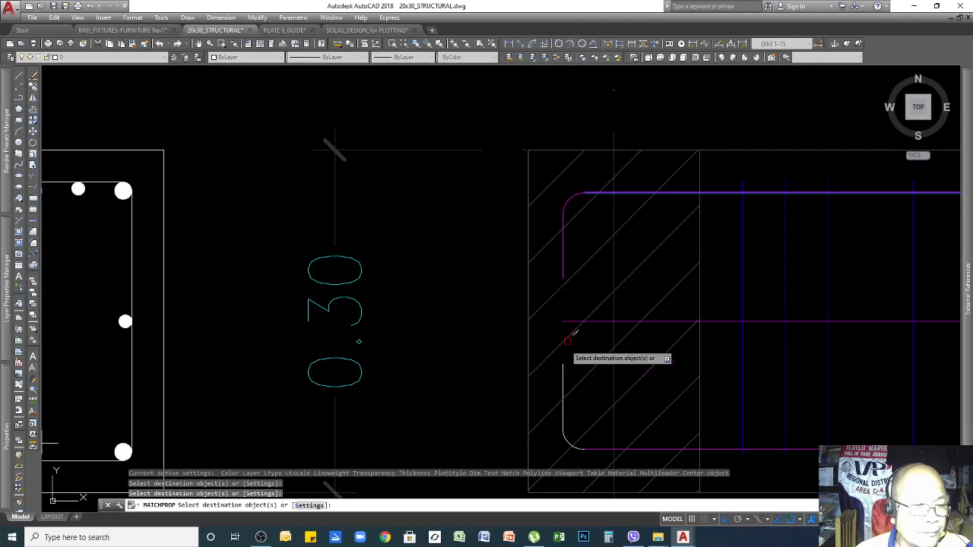
left_click(560, 379)
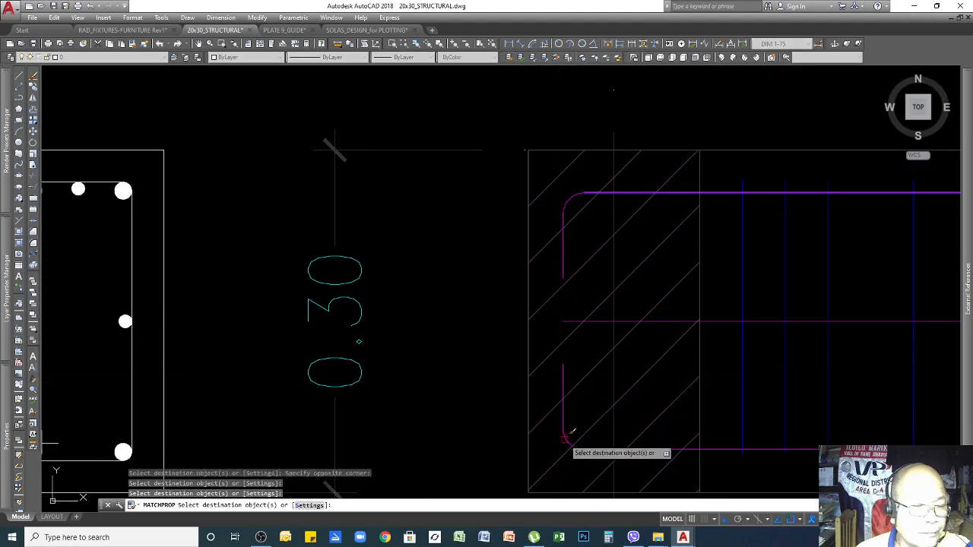
key("Return")
Try matching the top tie line of the beam's cross-section to the magenta longitudinal bars
key("Return")
scroll(716, 263, "down", 4)
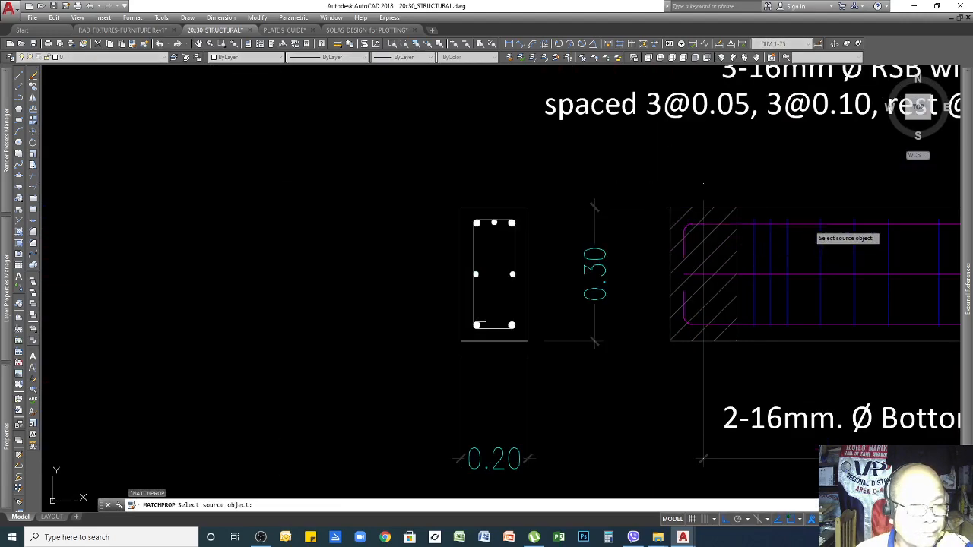
left_click(463, 250)
scroll(465, 241, "up", 4)
left_click(562, 190)
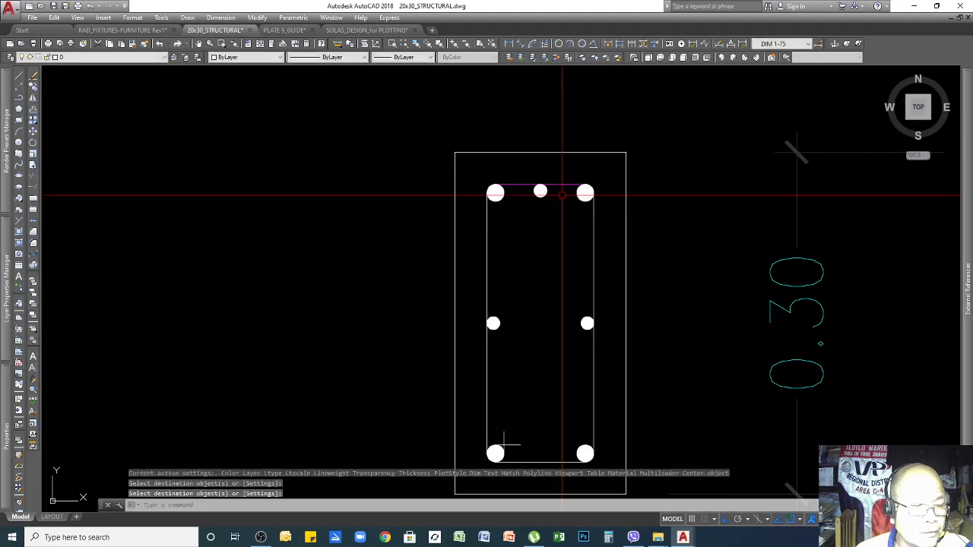
key("Return")
Match all four sides of the tie in the beam's cross-section to a blue stirrup of the elevation
key("Return")
scroll(460, 262, "down", 4)
scroll(787, 288, "up", 4)
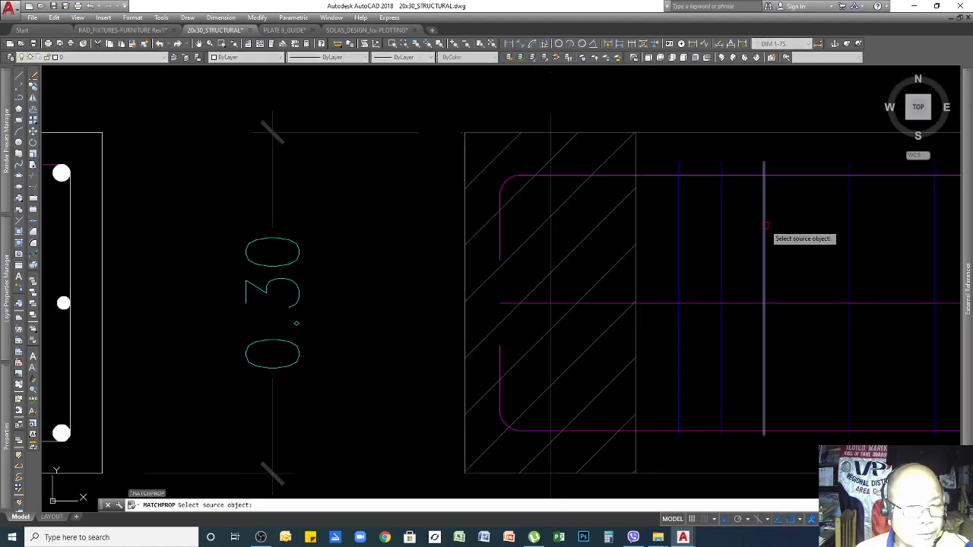
left_click(765, 225)
scroll(814, 242, "down", 5)
scroll(669, 264, "up", 5)
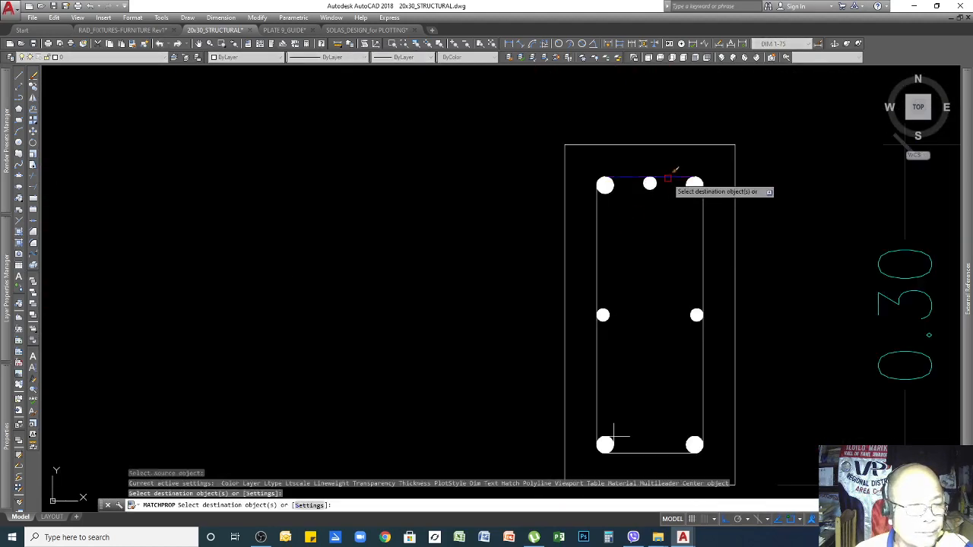
left_click(583, 279)
left_click(643, 453)
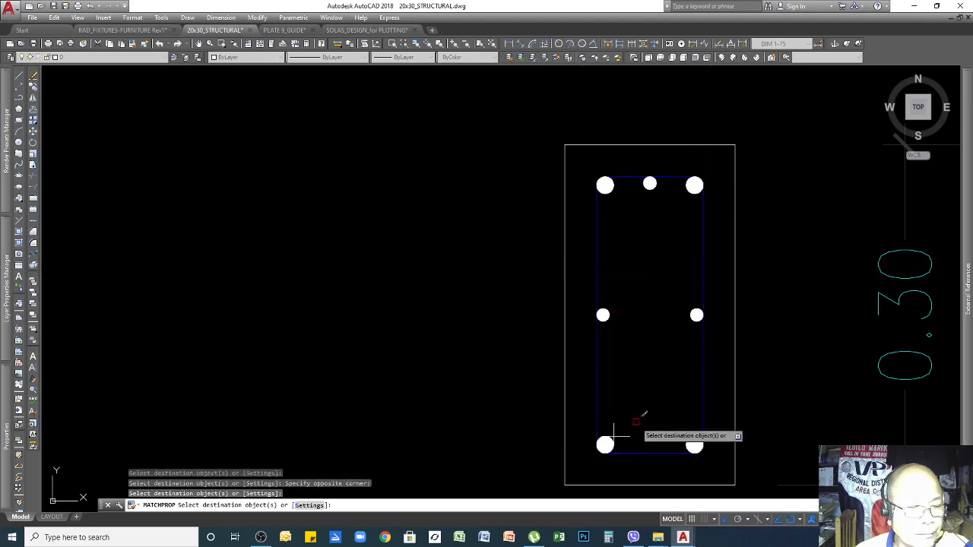
Match the small hook lines at the tie's lower-left corner in the beam's cross-section to the blue stirrup
left_click(644, 394)
left_click(624, 439)
left_click(625, 397)
left_click(611, 426)
scroll(611, 426, "down", 5)
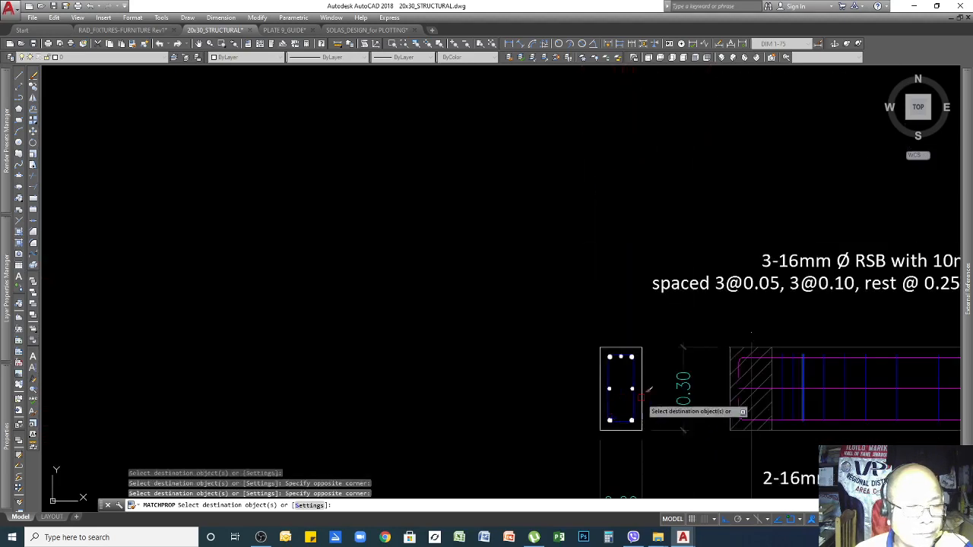
Match the outer outline of the beam's cross-section to the grey outline of the beam elevation
scroll(797, 364, "up", 5)
key("Return")
key("Return")
left_click(791, 314)
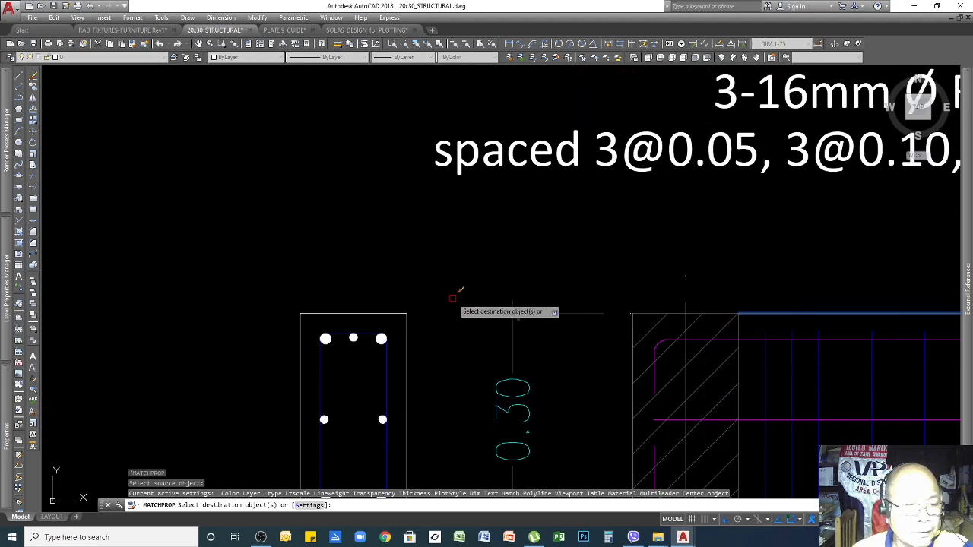
left_click(368, 313)
key("Return")
scroll(708, 227, "down", 6)
scroll(692, 291, "up", 4)
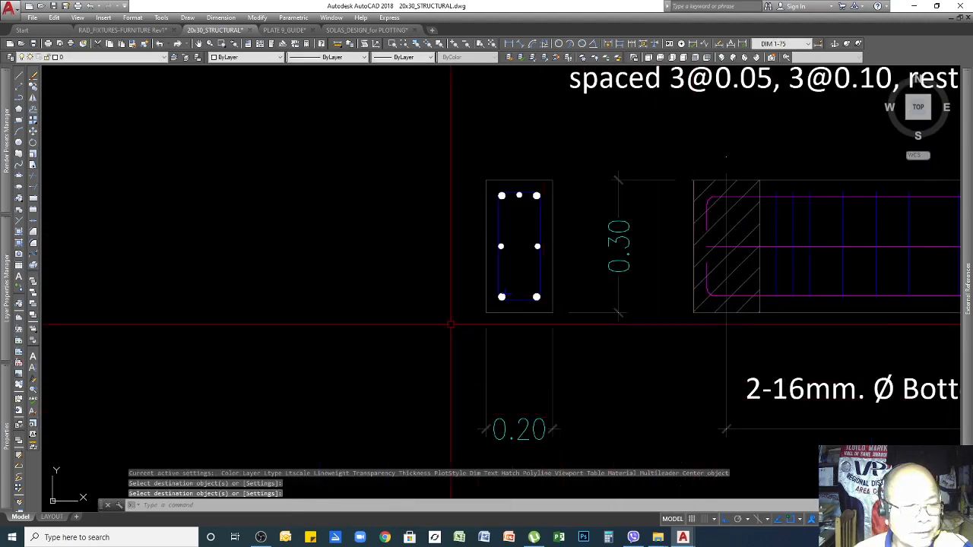
Shift the text of the cross-section's 0.30 height dimension to the left of its dimension line
scroll(451, 324, "down", 5)
scroll(520, 285, "up", 5)
left_click(510, 298)
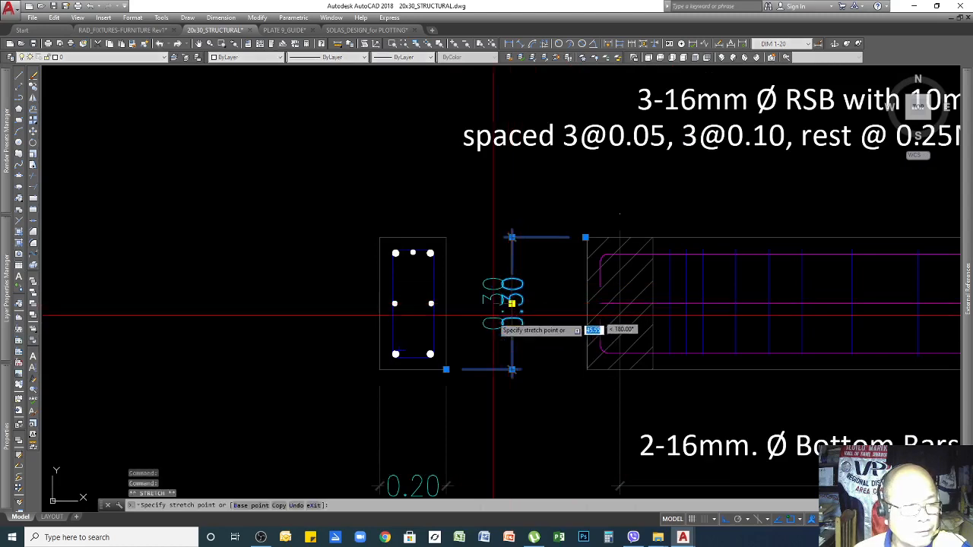
left_click(512, 302)
scroll(562, 311, "down", 4)
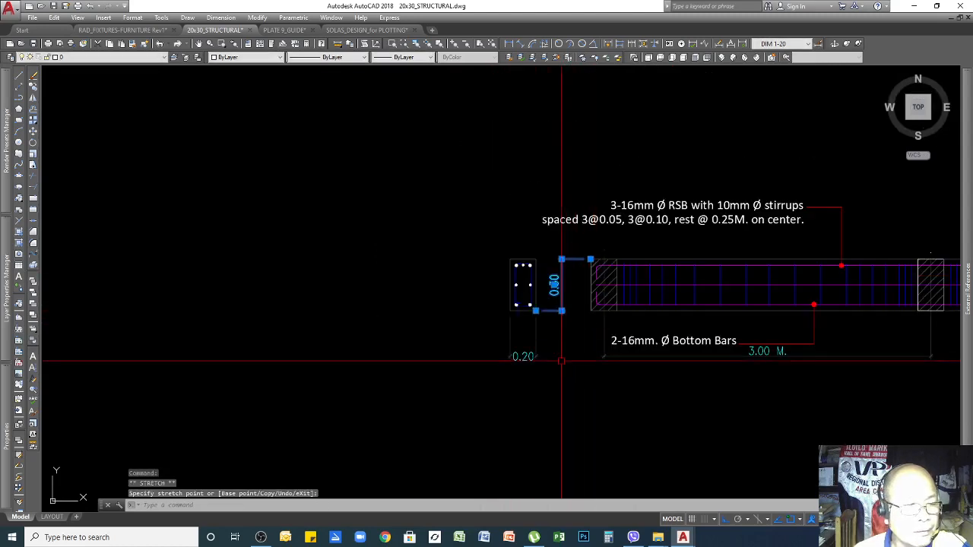
scroll(569, 354, "up", 4)
key("Escape")
Raise the text of the cross-section's 0.20 width dimension above its dimension line
left_click(479, 354)
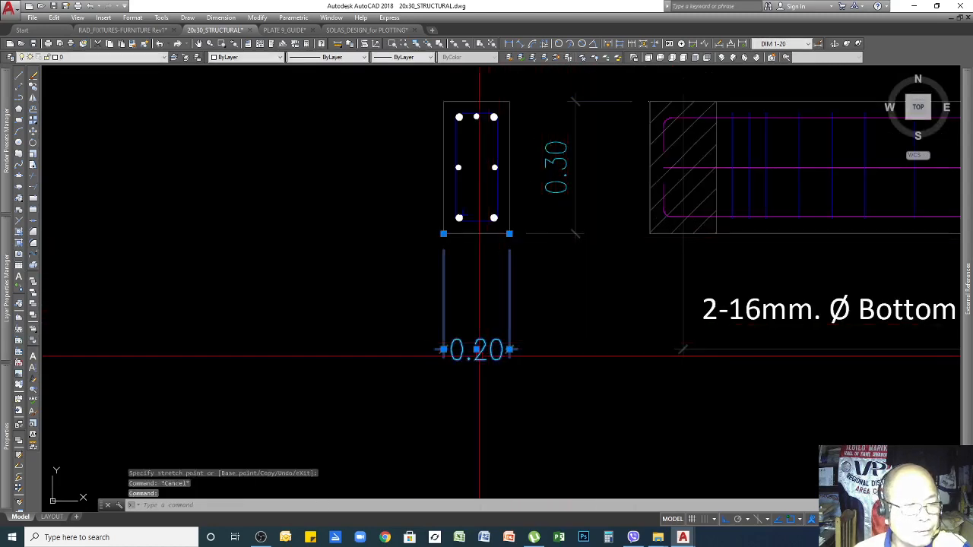
left_click(477, 349)
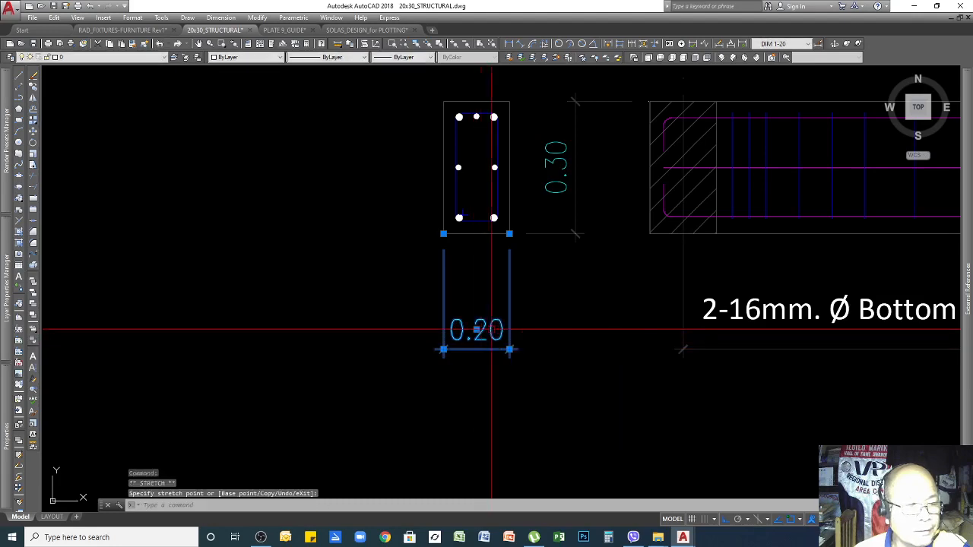
key("Escape")
scroll(640, 319, "down", 8)
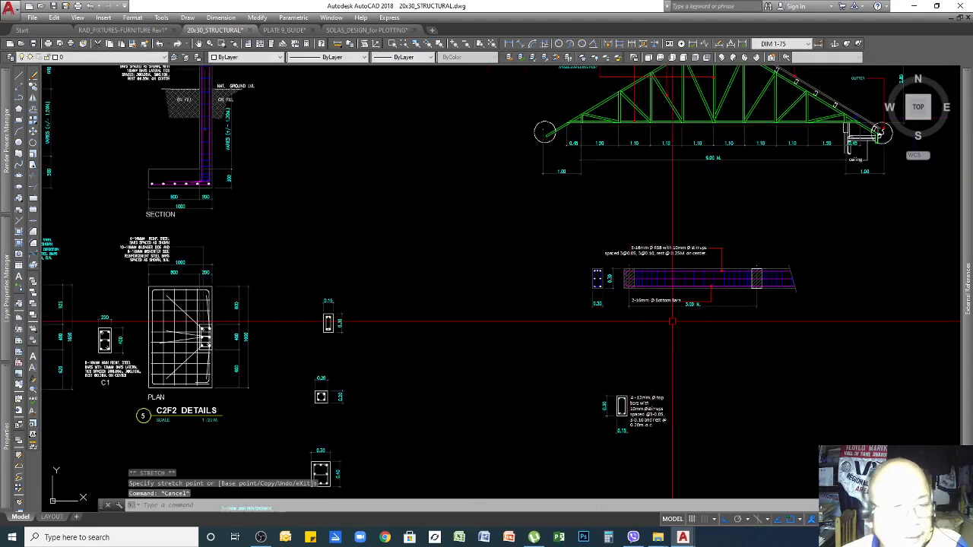
Move the 0.15 by 0.30 beam section with its note and dimensions left, beneath the 0.20 by 0.30 section
scroll(646, 411, "up", 2)
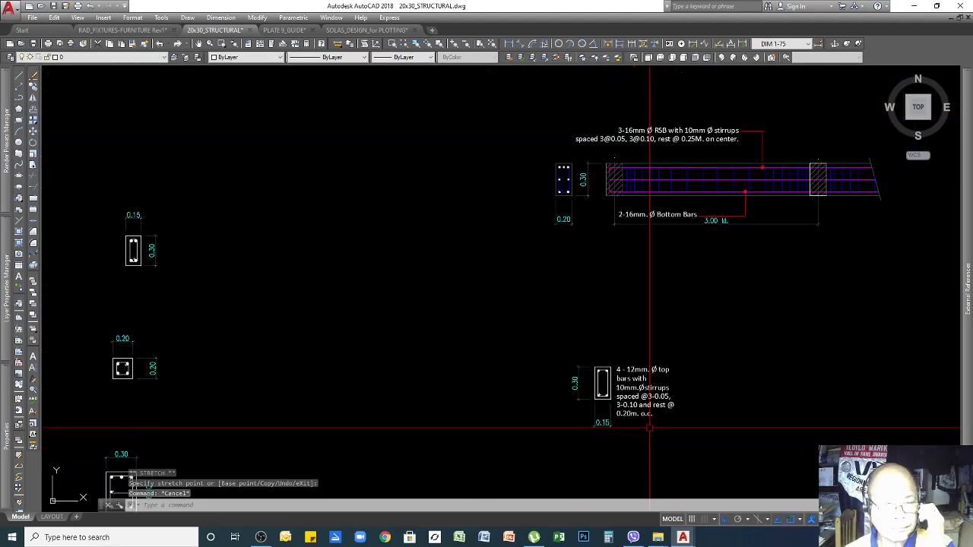
scroll(642, 422, "up", 2)
scroll(653, 301, "down", 6)
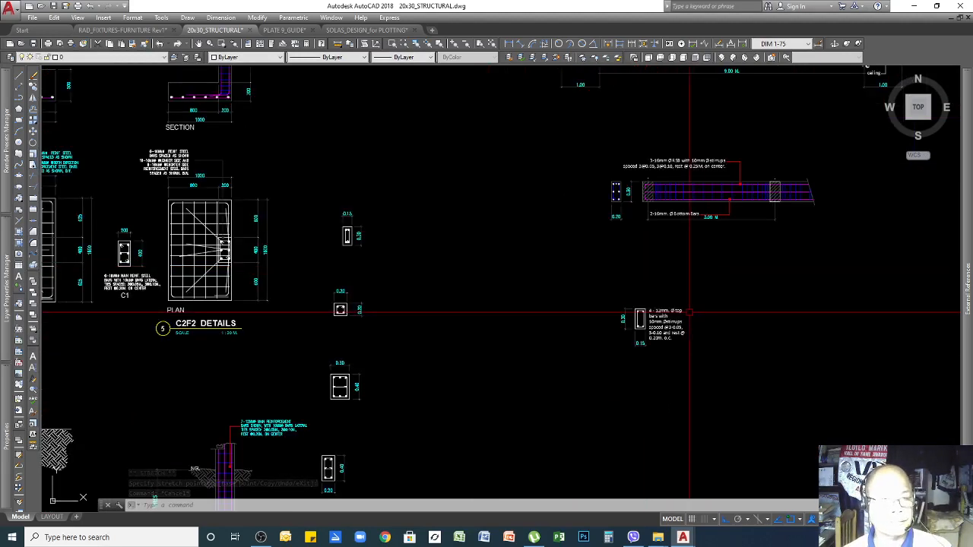
scroll(690, 311, "up", 4)
left_click(695, 274)
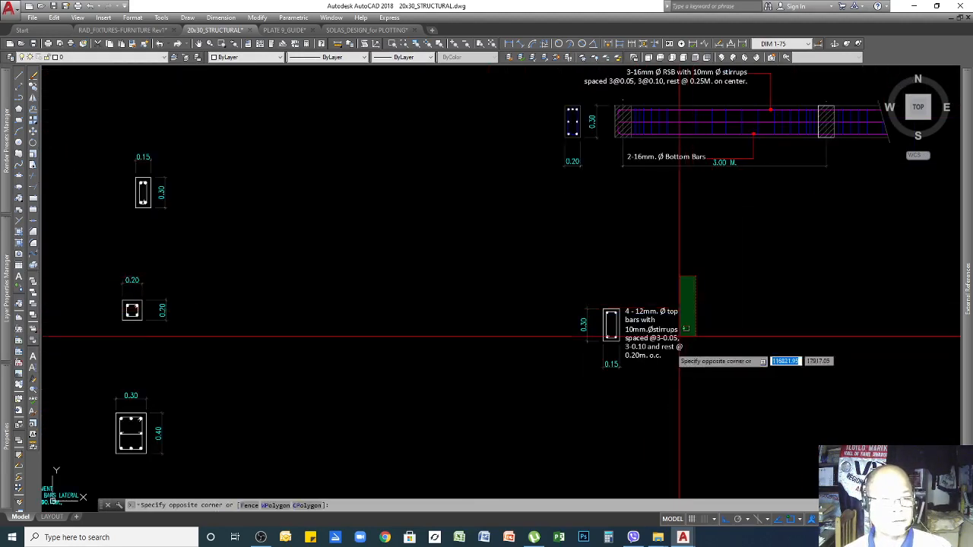
left_click(542, 381)
type("m")
key("Return")
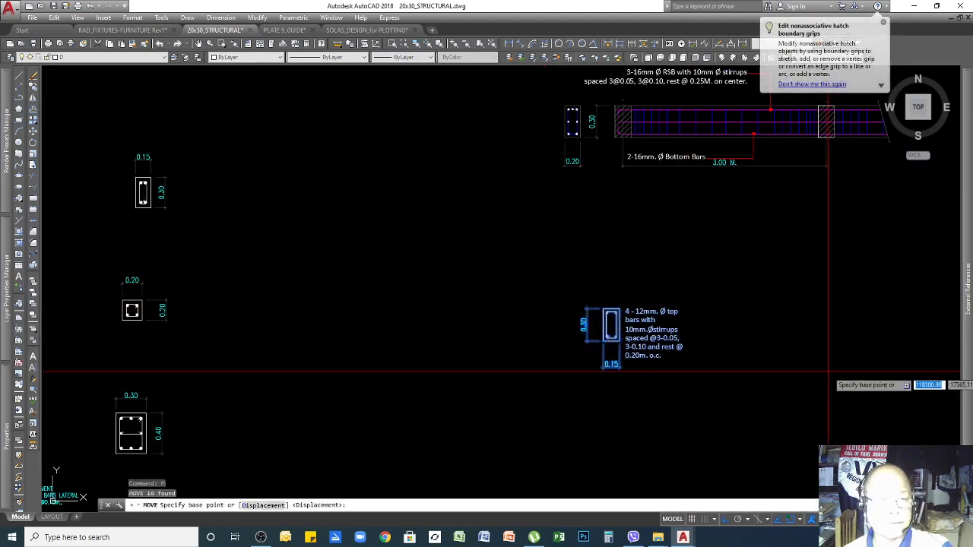
left_click(776, 362)
left_click(731, 370)
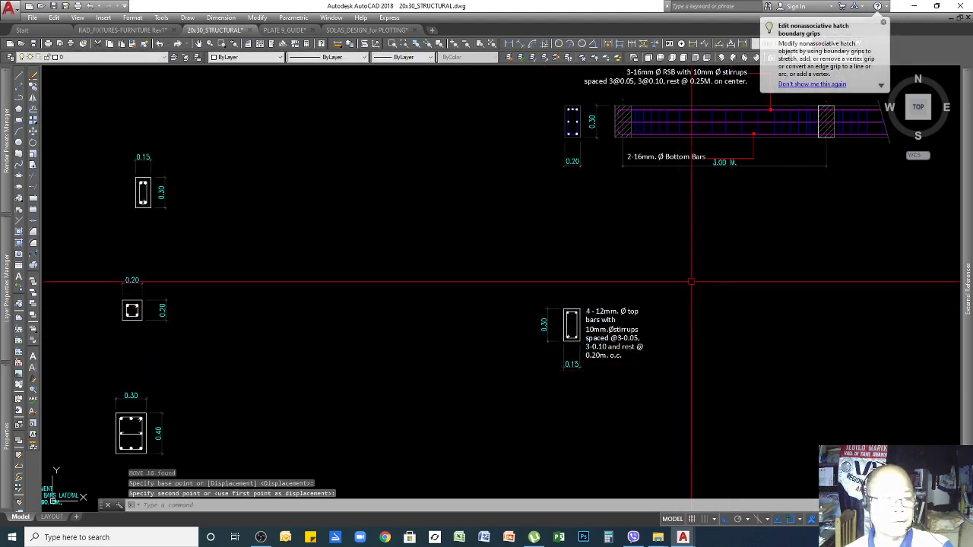
Move the 0.15 by 0.30 section with its note and dimensions straight up, closer to the beam detail
left_click(692, 282)
left_click(497, 402)
key("space")
left_click(697, 380)
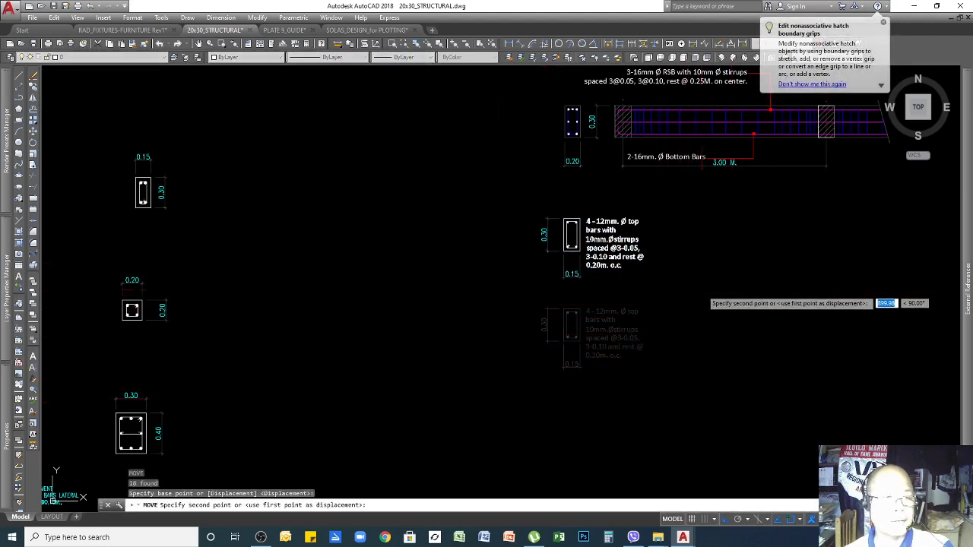
left_click(701, 288)
scroll(563, 203, "up", 3)
scroll(645, 295, "down", 2)
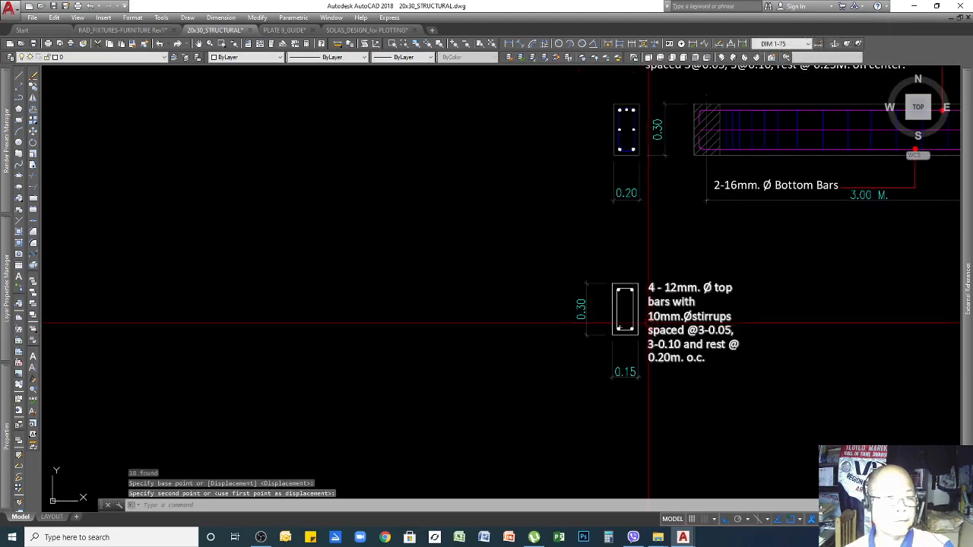
scroll(639, 281, "up", 2)
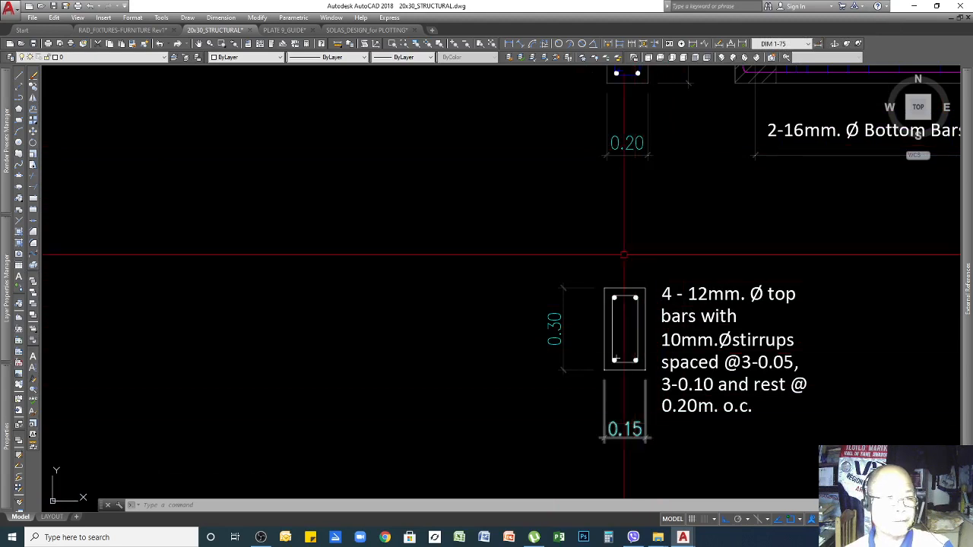
scroll(614, 336, "down", 1)
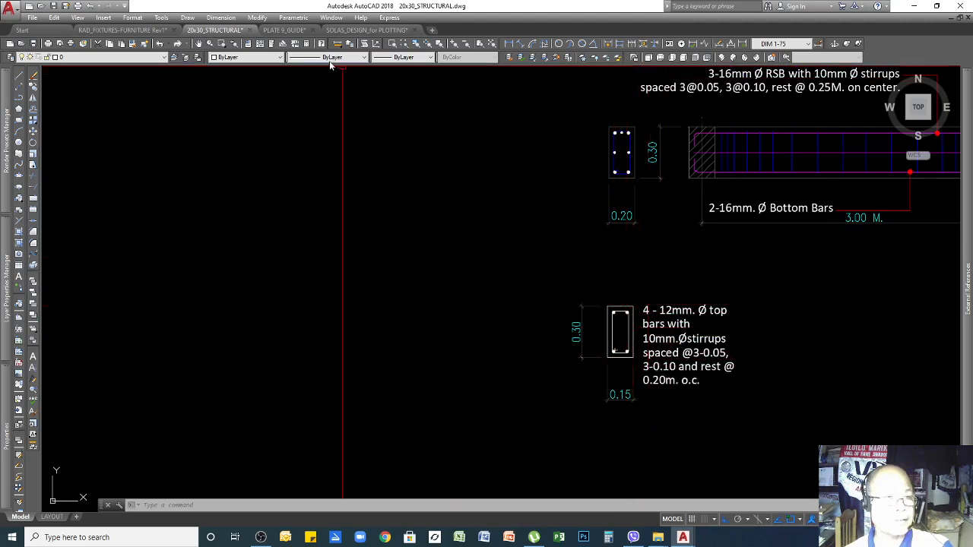
Match the outer outline of the 0.15 by 0.30 section to the grey outline of the 0.20 by 0.30 section
left_click(133, 44)
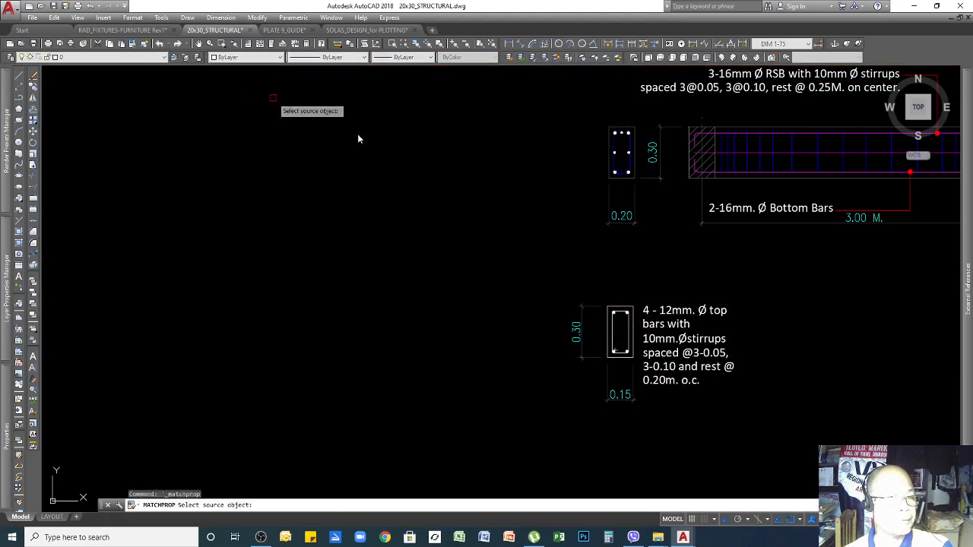
left_click(637, 161)
scroll(641, 282, "up", 5)
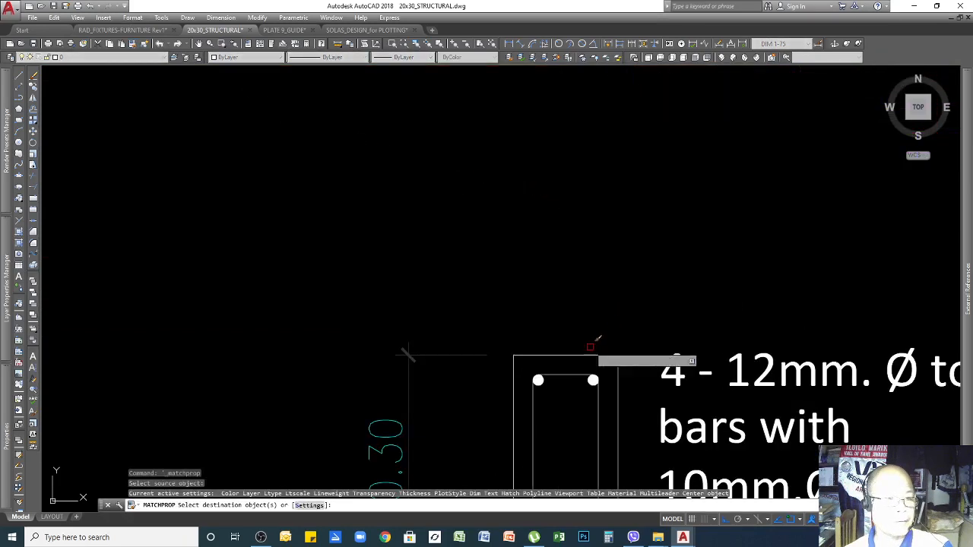
scroll(593, 339, "down", 5)
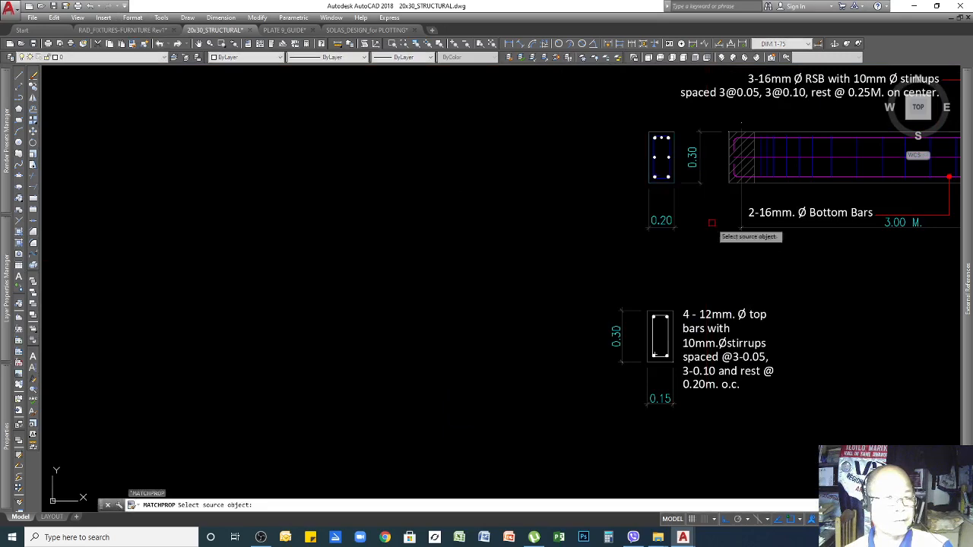
Match the sides of the tie in the 0.15 by 0.30 section to a blue stirrup of the beam elevation
scroll(699, 258, "up", 2)
scroll(580, 410, "up", 4)
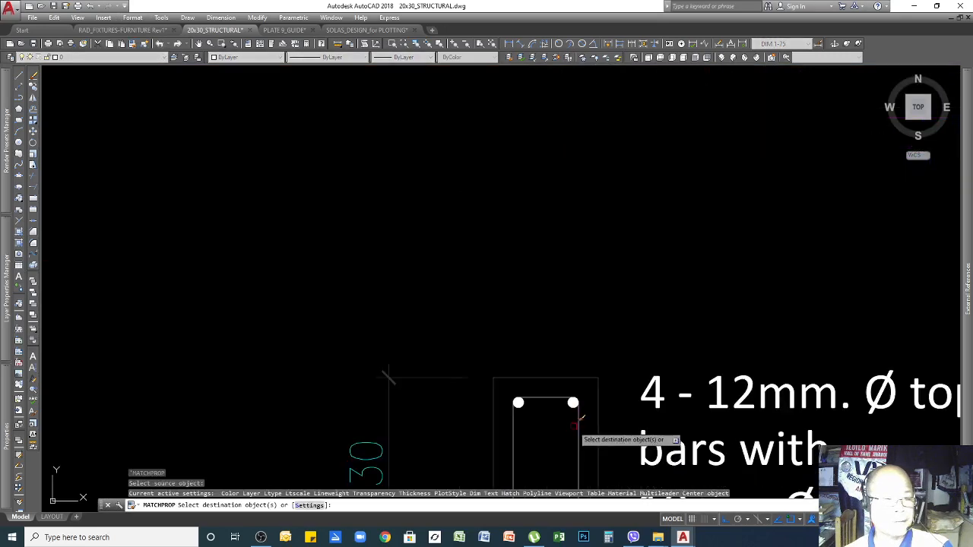
scroll(608, 357, "down", 5)
scroll(684, 273, "up", 5)
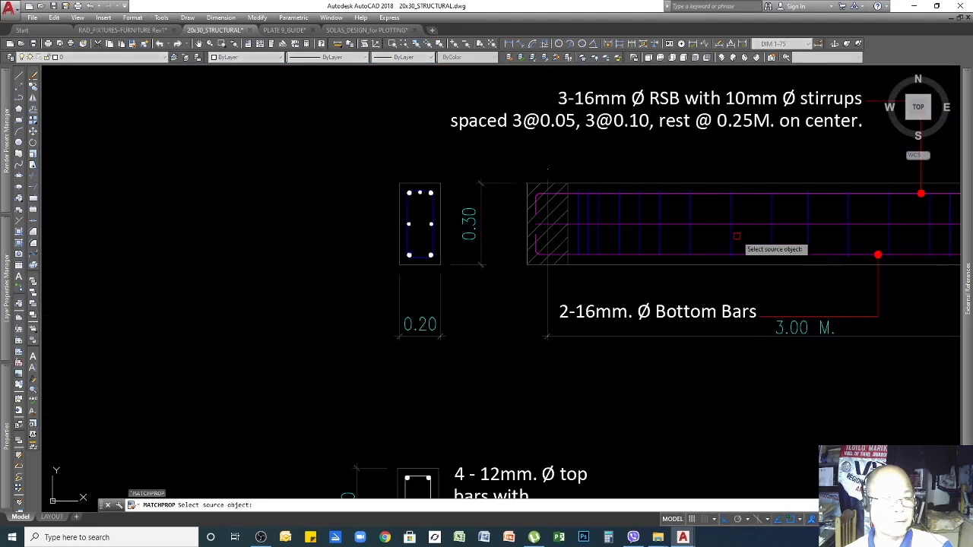
scroll(732, 232, "down", 5)
scroll(623, 206, "up", 6)
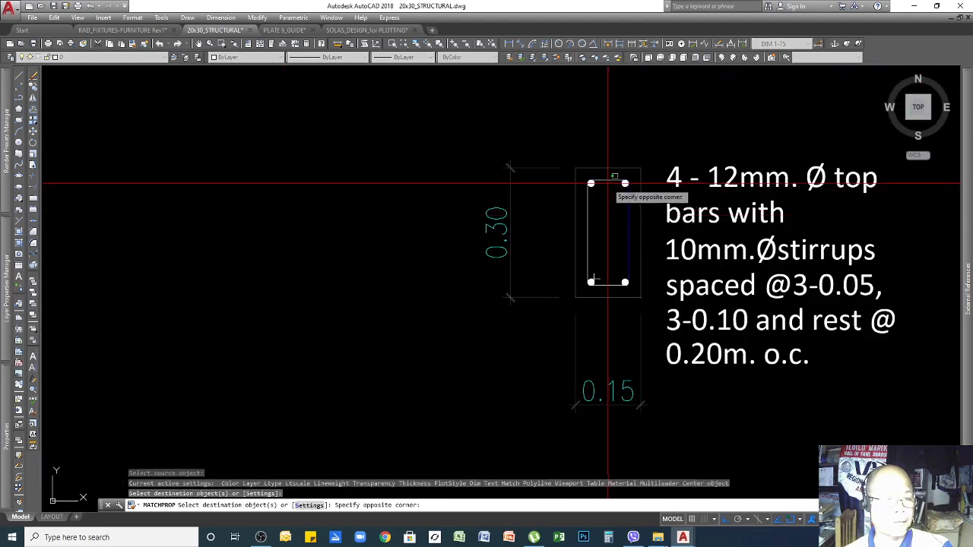
left_click(606, 179)
left_click(587, 229)
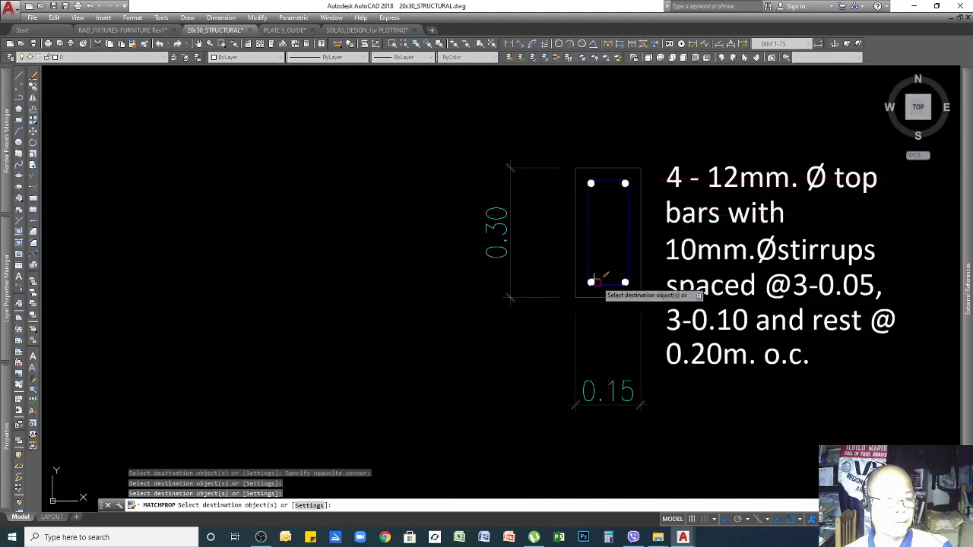
Match the small tie hook lines at the lower-left bar of the 0.15 by 0.30 section to the blue stirrup
scroll(592, 281, "up", 5)
left_click(591, 256)
left_click(575, 266)
key("Return")
scroll(575, 295, "down", 5)
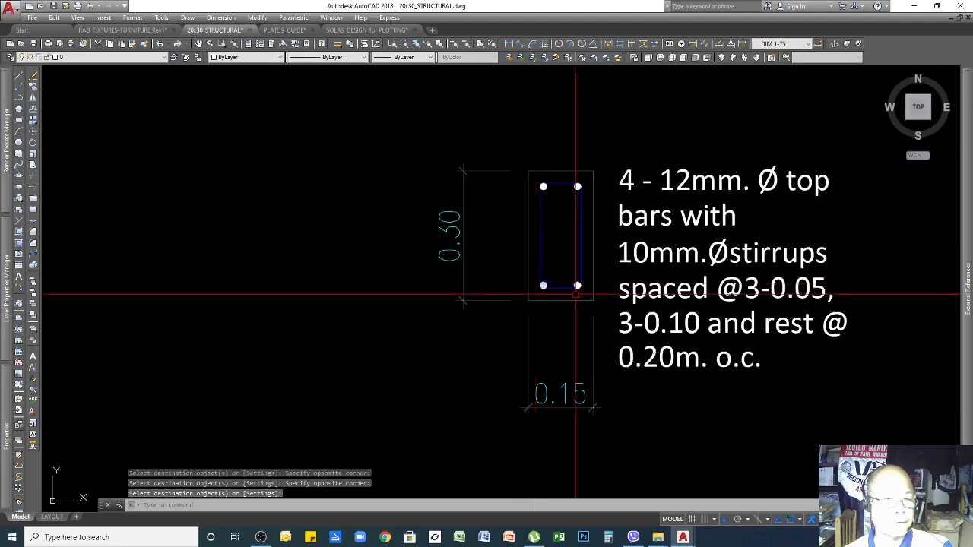
Convert the "4 - 12mm. Ø top bars" note beside the 0.15 by 0.30 section to uppercase
scroll(682, 291, "down", 2)
double_click(688, 270)
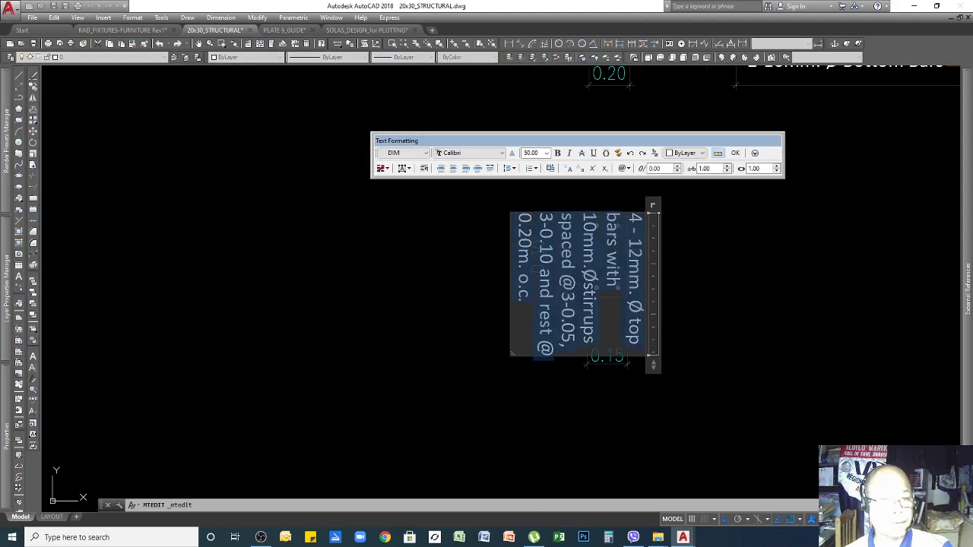
left_click(571, 171)
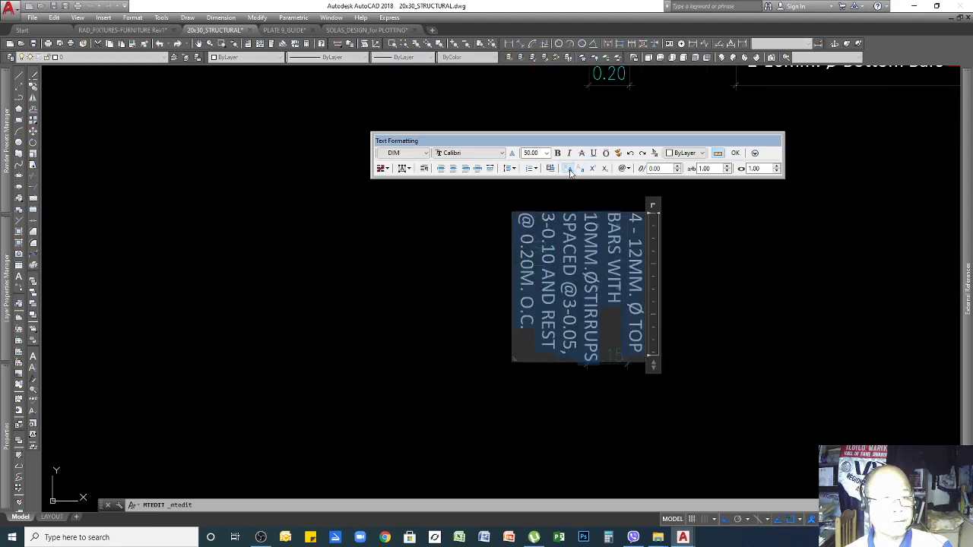
left_click(716, 227)
Rotate the uppercase bar note by 90 degrees about its upper corner so it reads horizontally beside the section
left_click(641, 291)
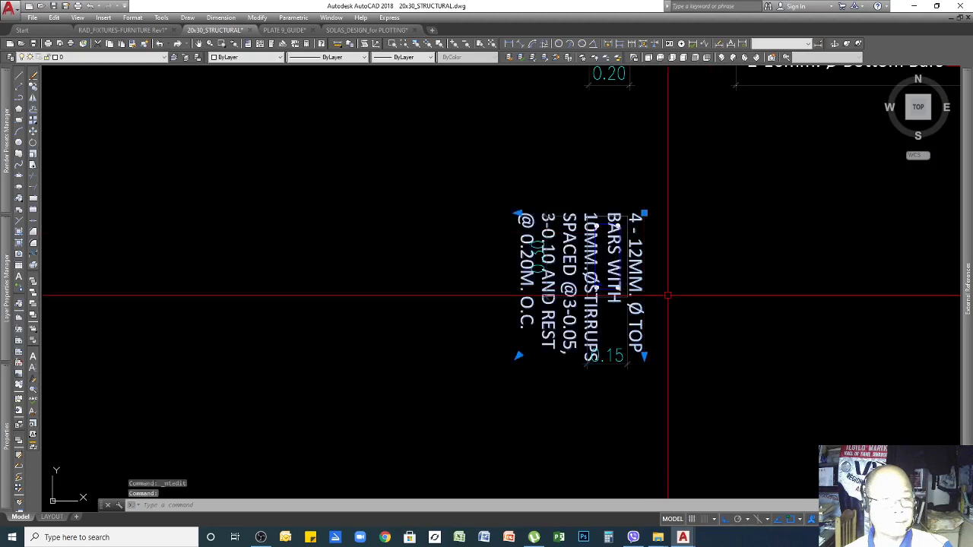
scroll(682, 307, "down", 5)
scroll(695, 296, "up", 5)
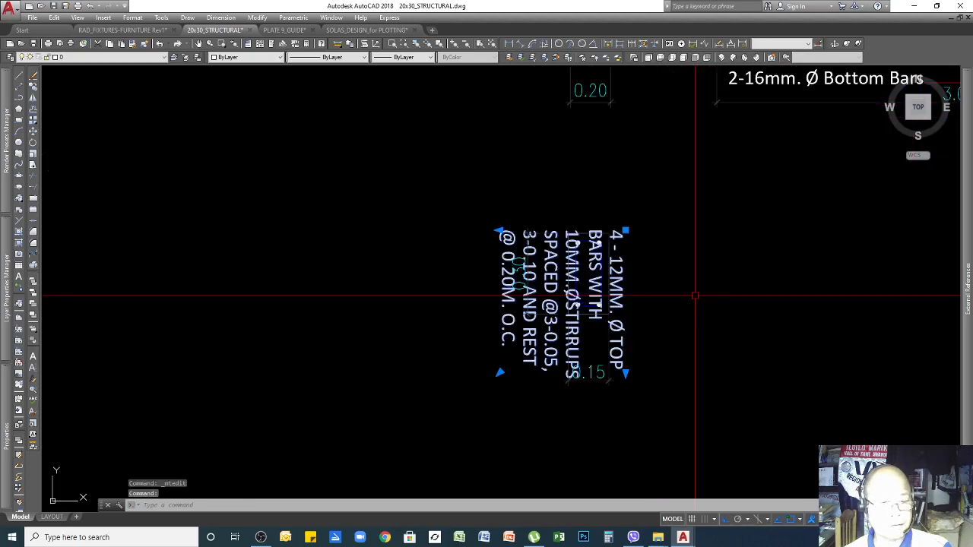
key("Return")
scroll(640, 278, "up", 3)
left_click(631, 228)
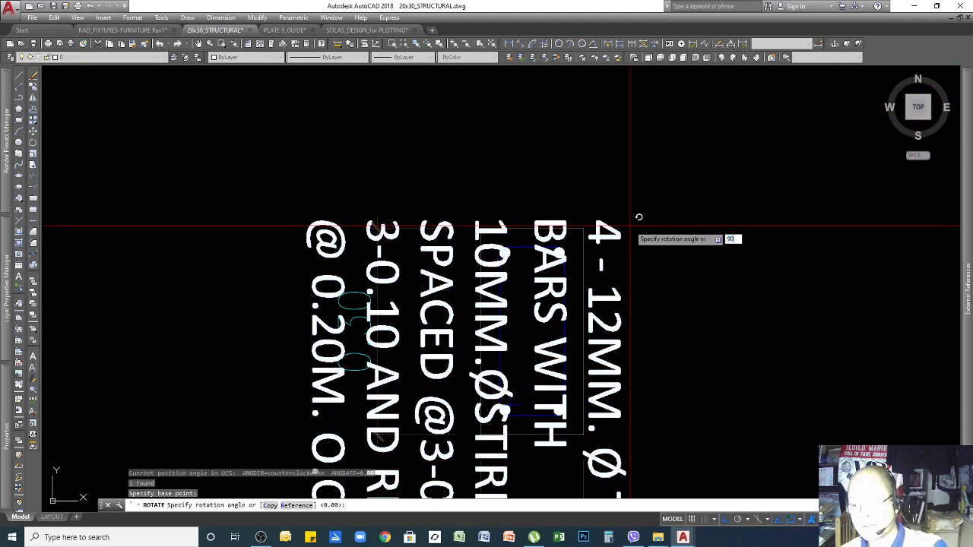
key("Return")
scroll(670, 256, "down", 2)
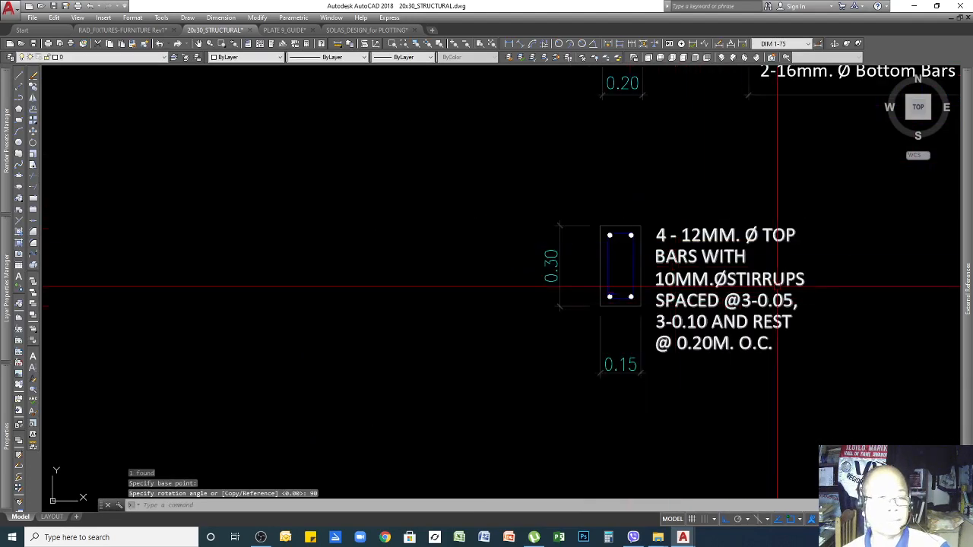
scroll(777, 287, "down", 5)
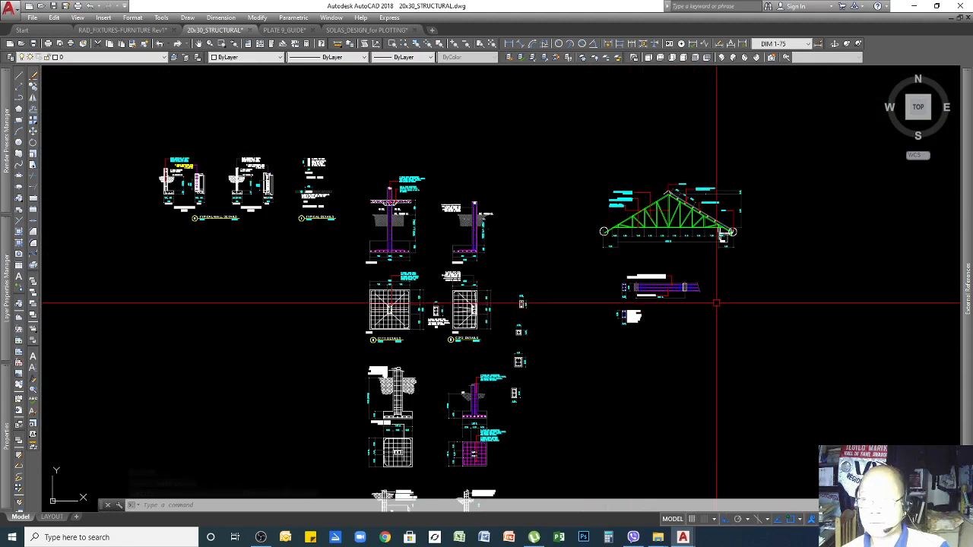
scroll(722, 304, "down", 2)
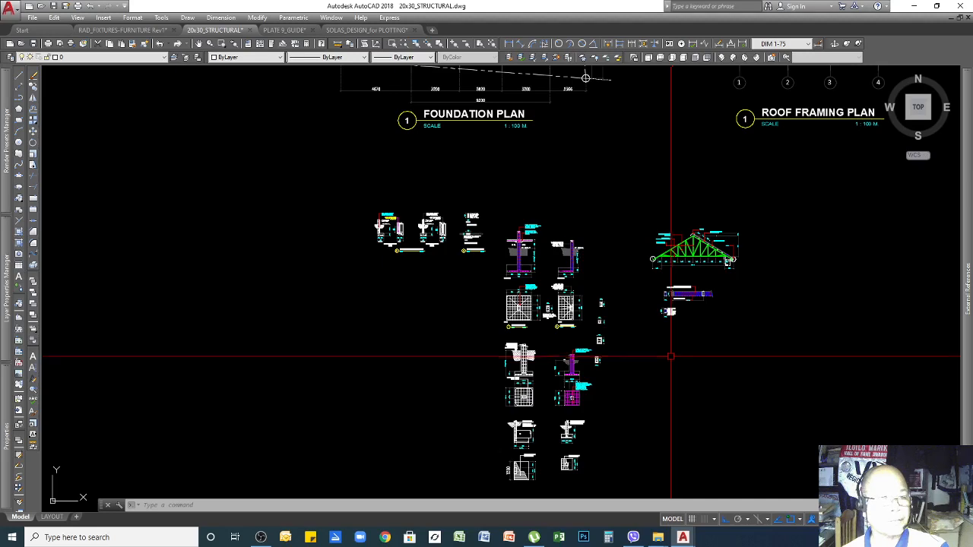
scroll(567, 456, "up", 3)
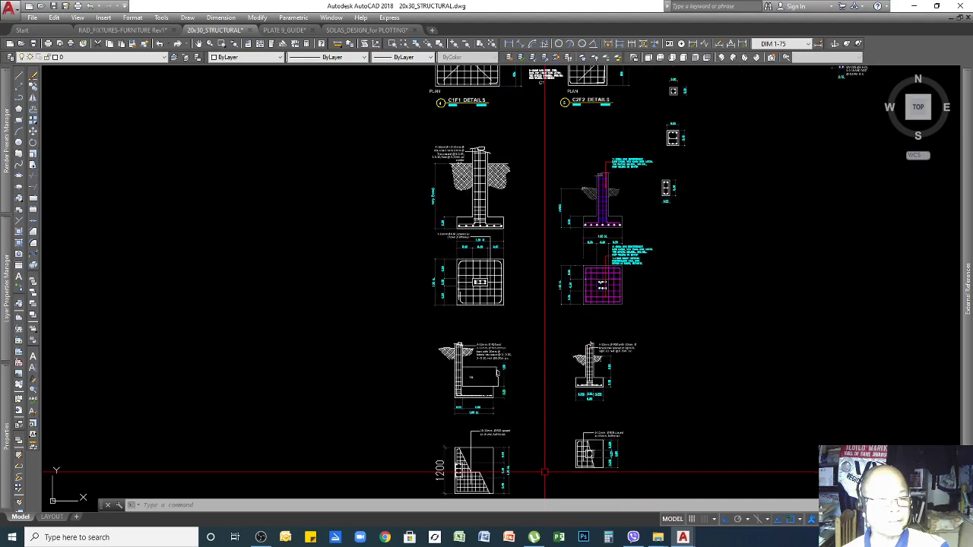
scroll(583, 413, "down", 3)
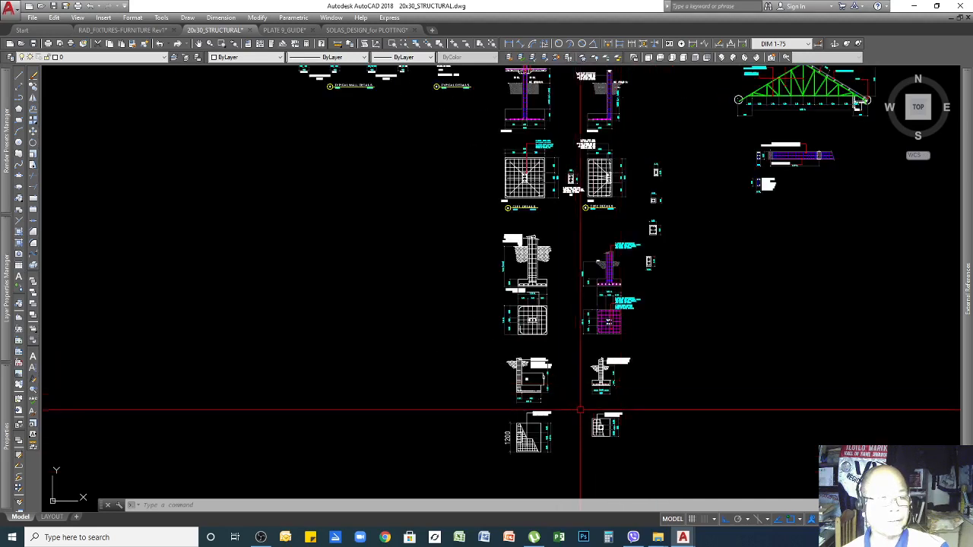
Examine the coloured roof framing plan numbered 4, including its trusses, roof beams and purlins, as a reference for the hip roof plan
scroll(647, 393, "down", 3)
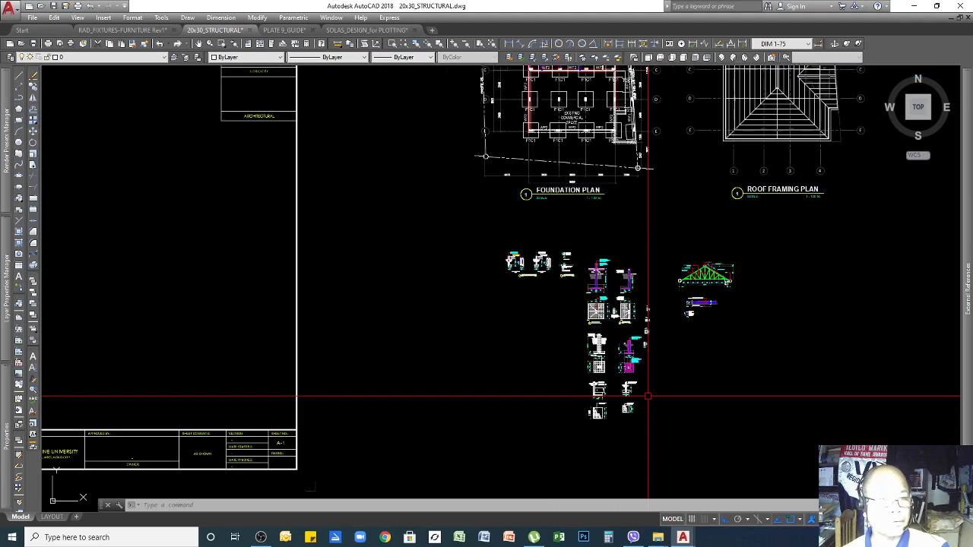
scroll(661, 380, "down", 2)
scroll(764, 188, "up", 2)
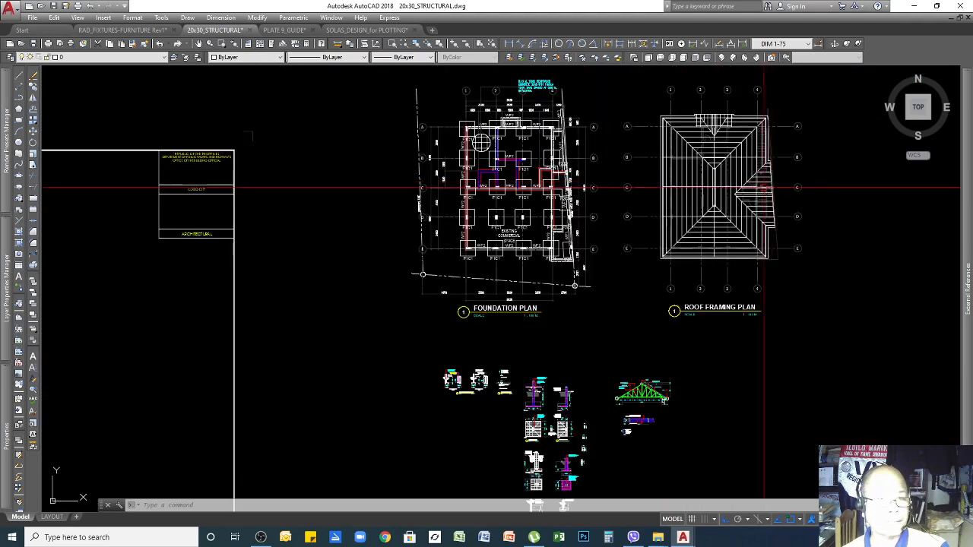
scroll(758, 188, "up", 2)
scroll(758, 188, "down", 4)
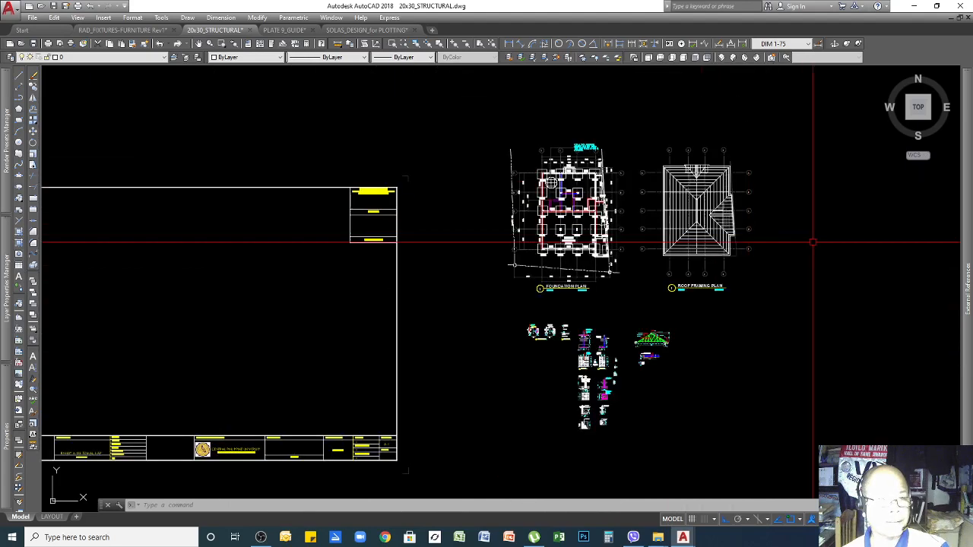
scroll(810, 244, "down", 4)
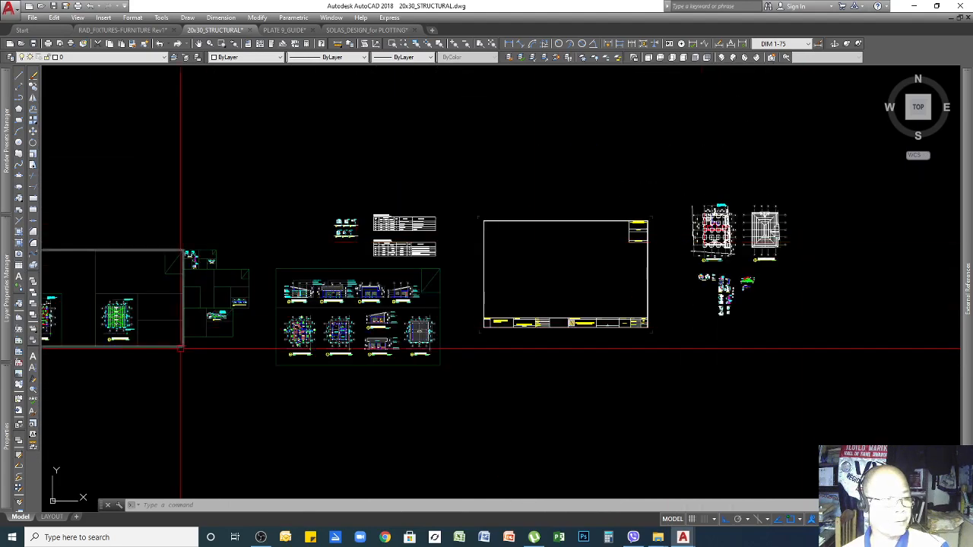
scroll(117, 319, "up", 8)
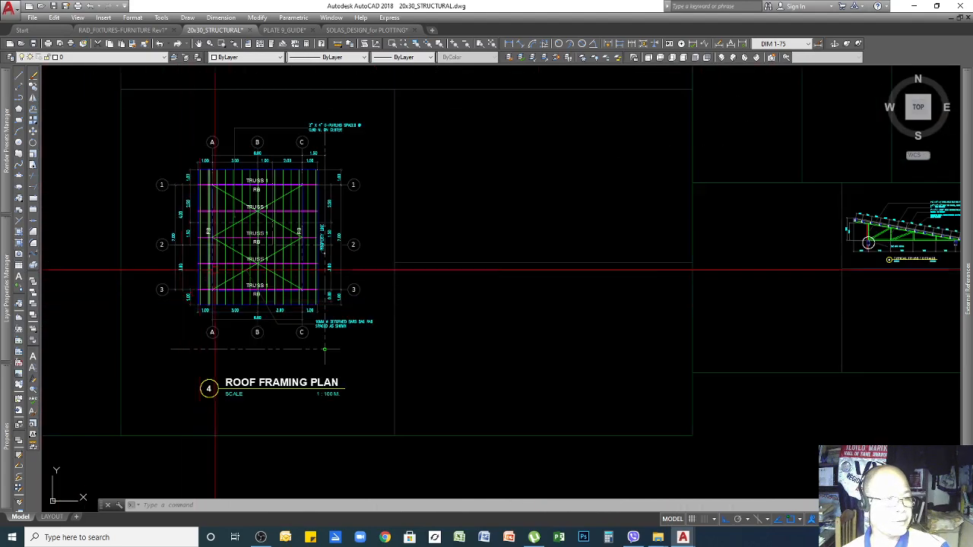
scroll(298, 205, "up", 5)
scroll(521, 247, "down", 9)
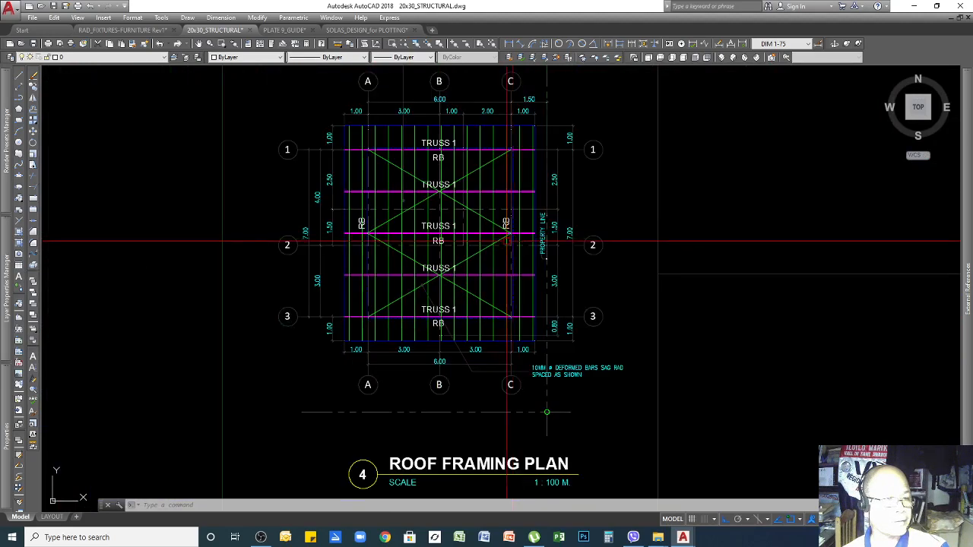
scroll(521, 247, "down", 2)
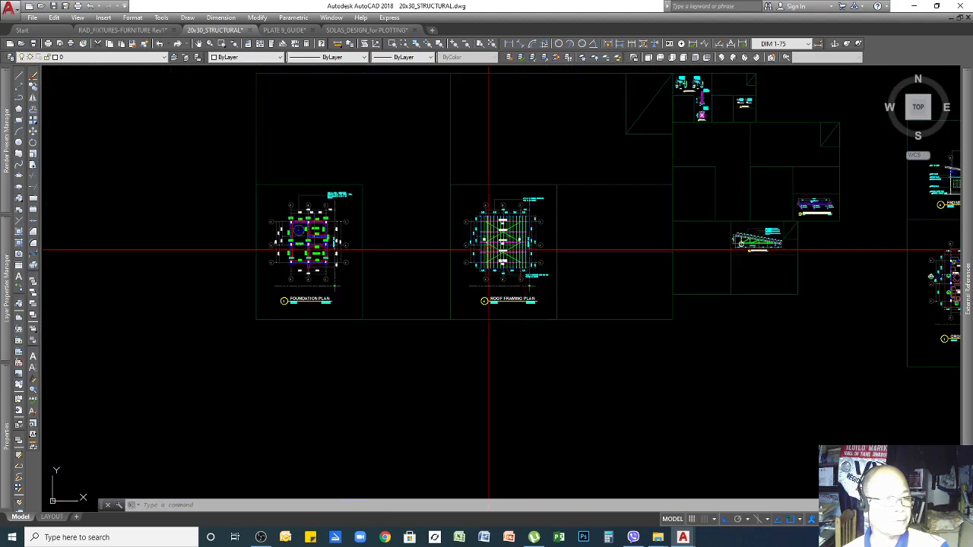
scroll(488, 250, "up", 2)
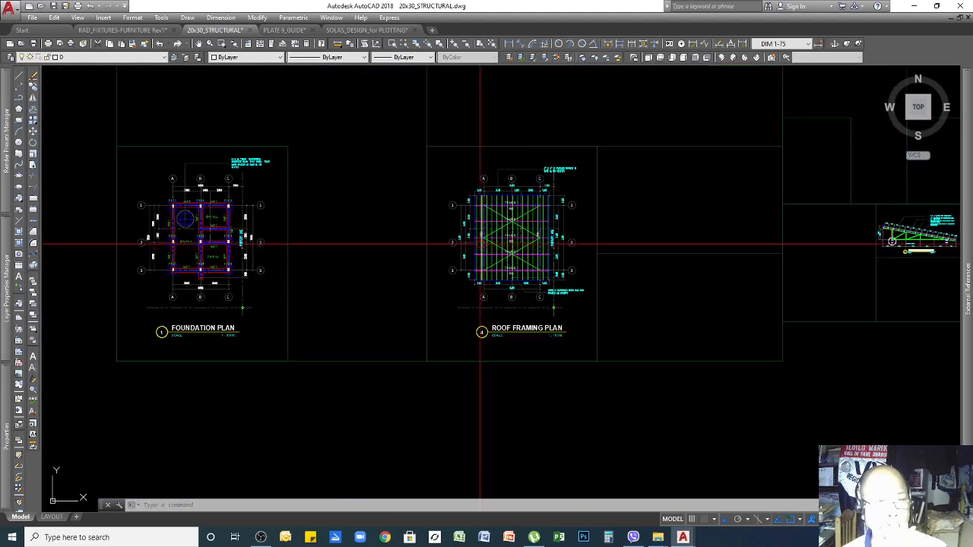
scroll(498, 237, "up", 4)
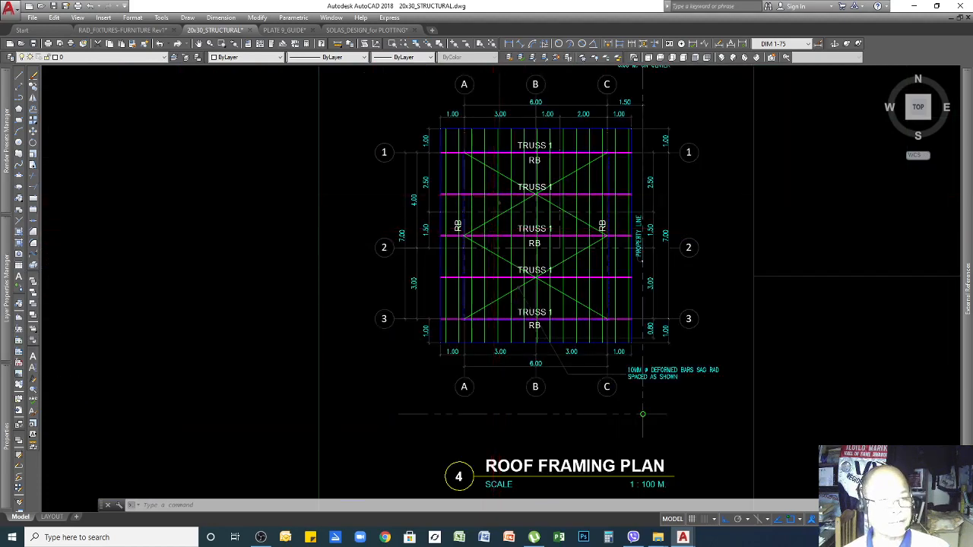
scroll(476, 195, "up", 2)
scroll(448, 205, "down", 7)
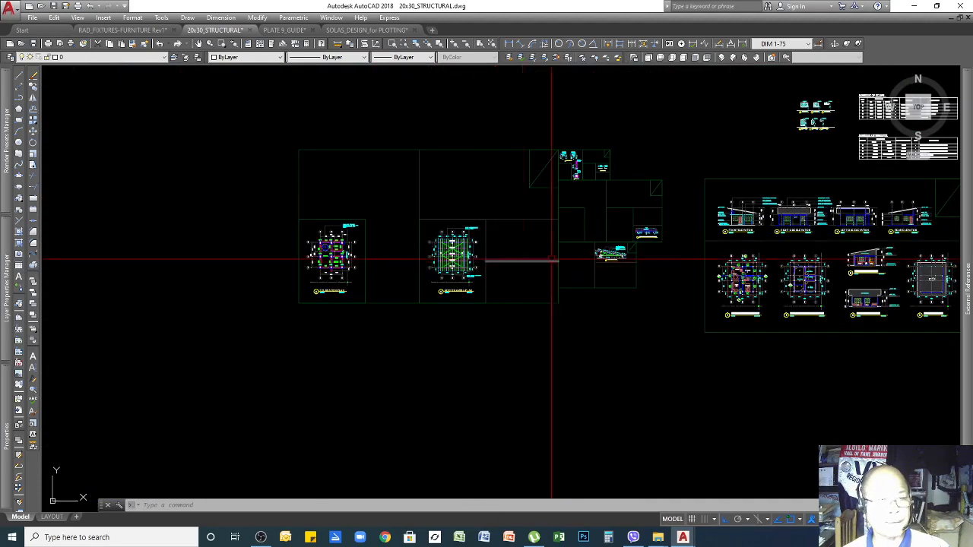
scroll(495, 261, "down", 2)
scroll(445, 256, "up", 8)
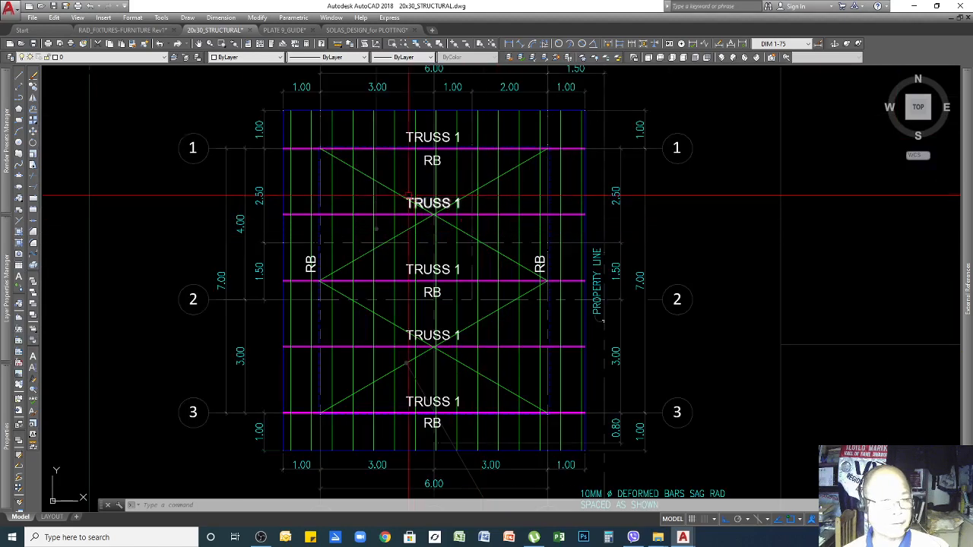
scroll(331, 317, "down", 7)
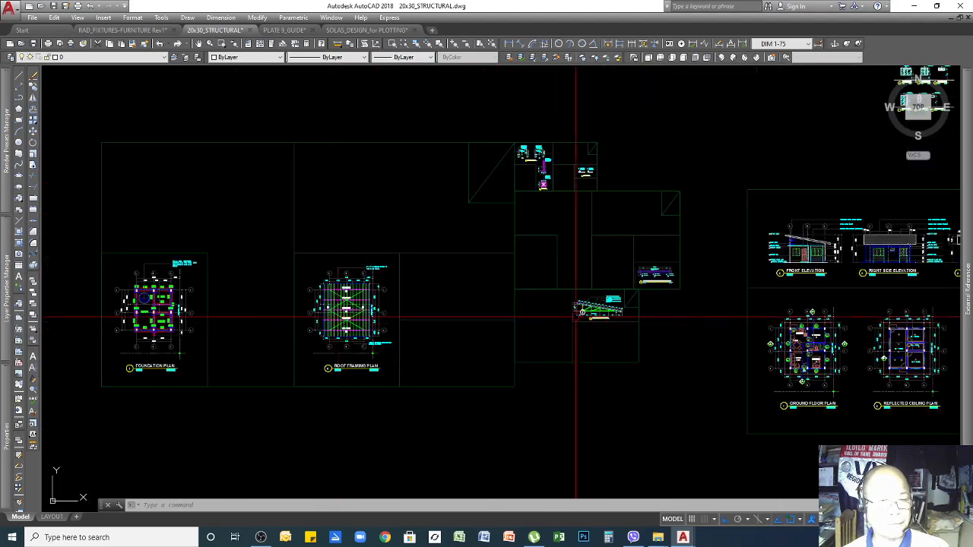
scroll(575, 318, "down", 2)
scroll(608, 304, "up", 3)
scroll(692, 358, "down", 6)
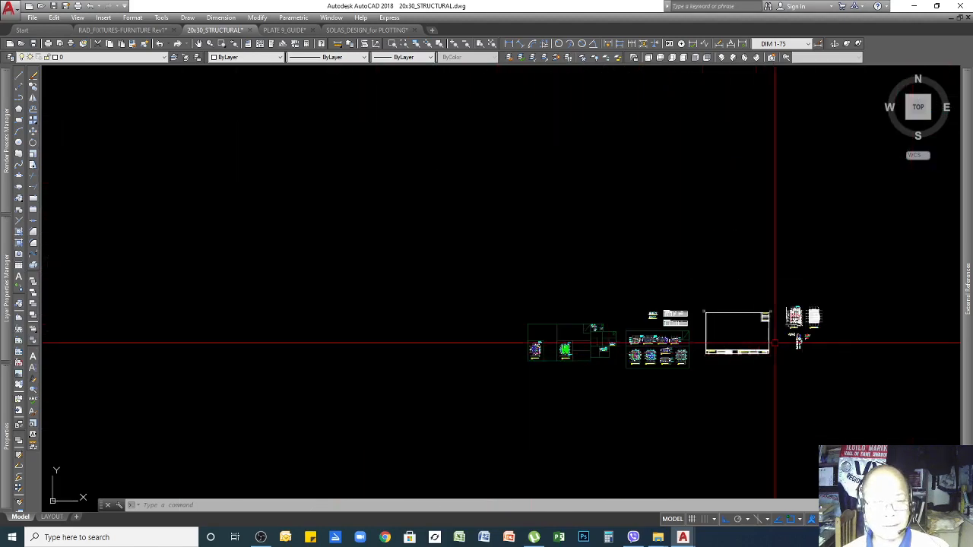
Inspect the white hip roof framing plan around grids C to E, checking its purlin outlines, ridge and lower-left hip line
scroll(775, 343, "up", 8)
scroll(820, 305, "down", 1)
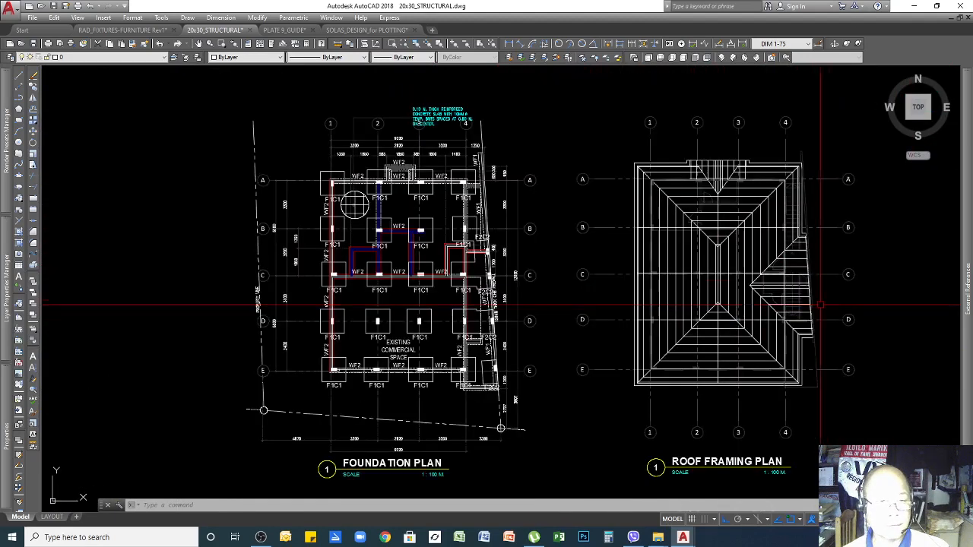
scroll(699, 245, "up", 6)
scroll(756, 332, "down", 4)
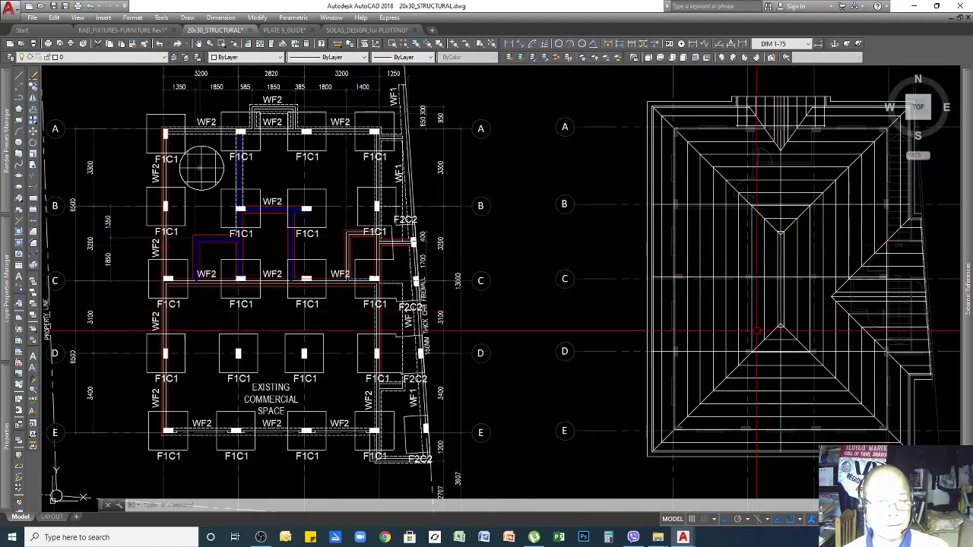
scroll(757, 331, "up", 4)
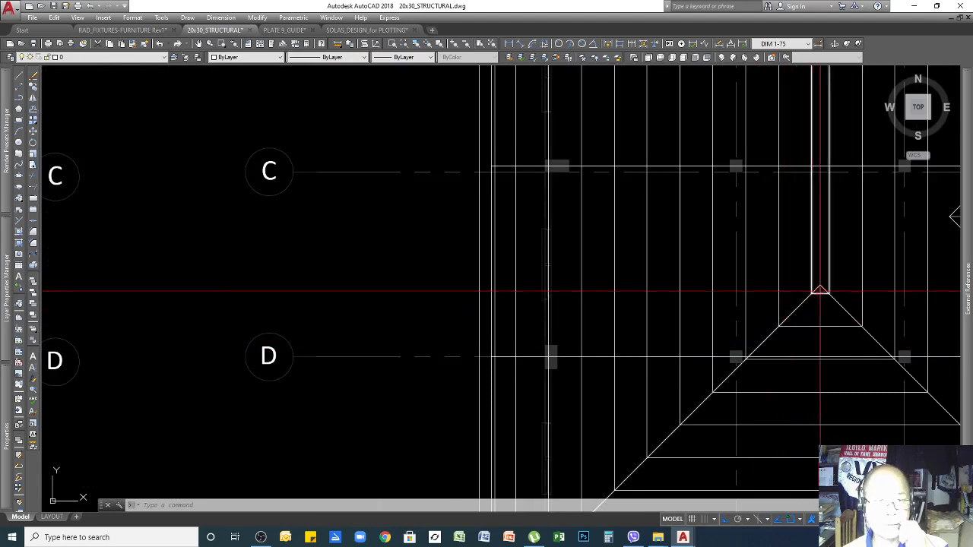
scroll(814, 289, "down", 4)
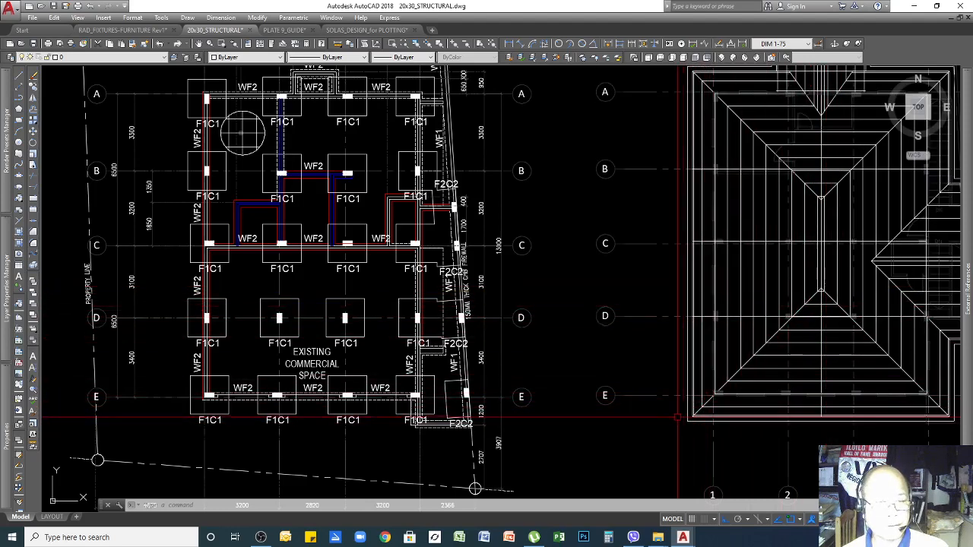
scroll(568, 411, "up", 4)
left_click_drag(715, 309, 690, 312)
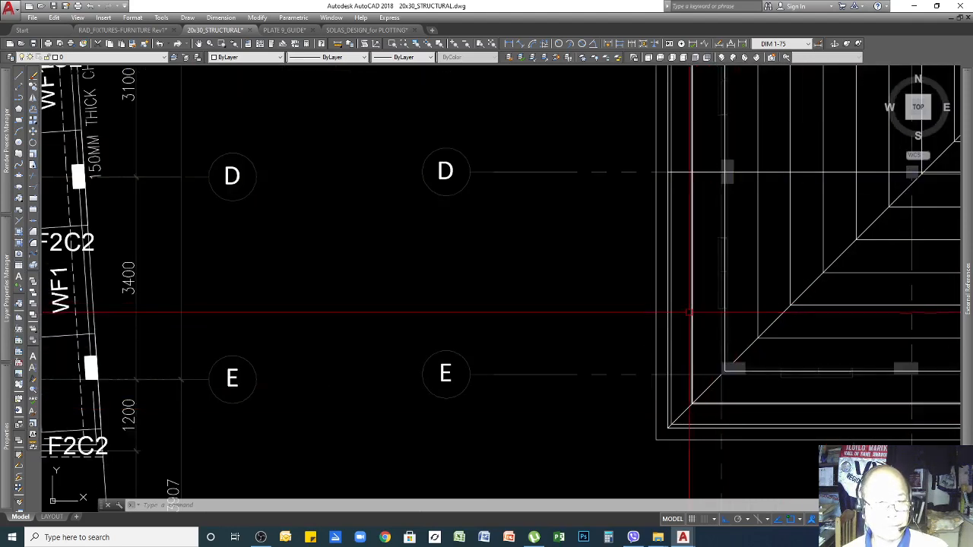
key("Escape")
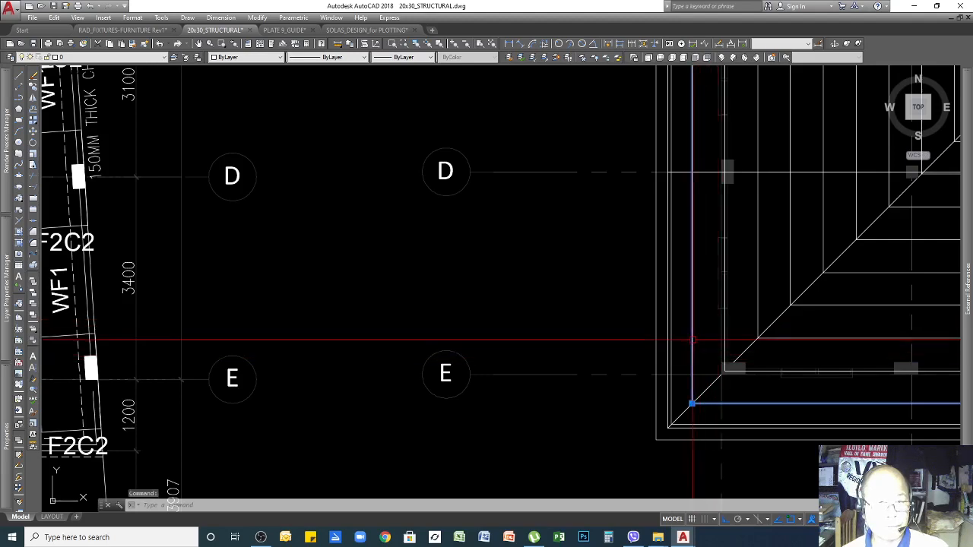
scroll(707, 371, "down", 2)
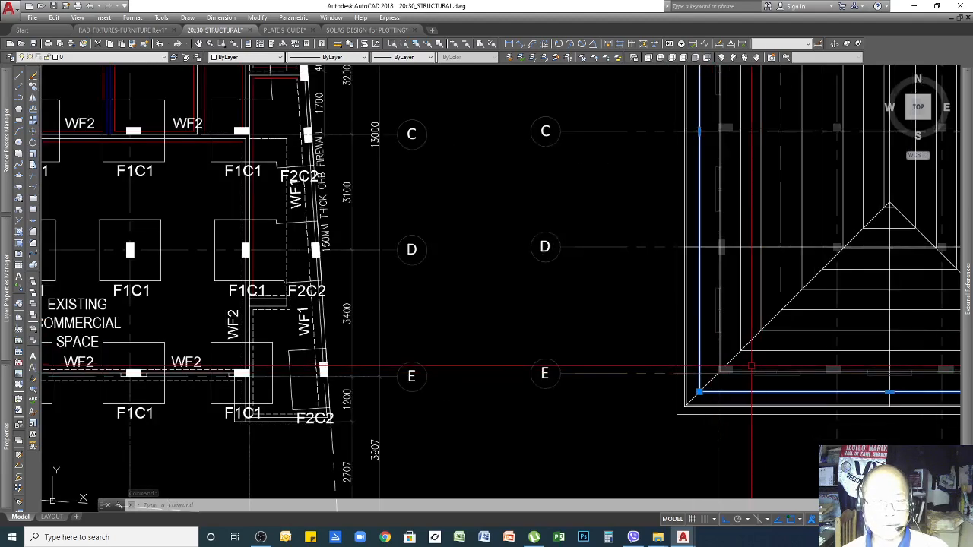
scroll(750, 354, "up", 2)
key("Escape")
key("Escape")
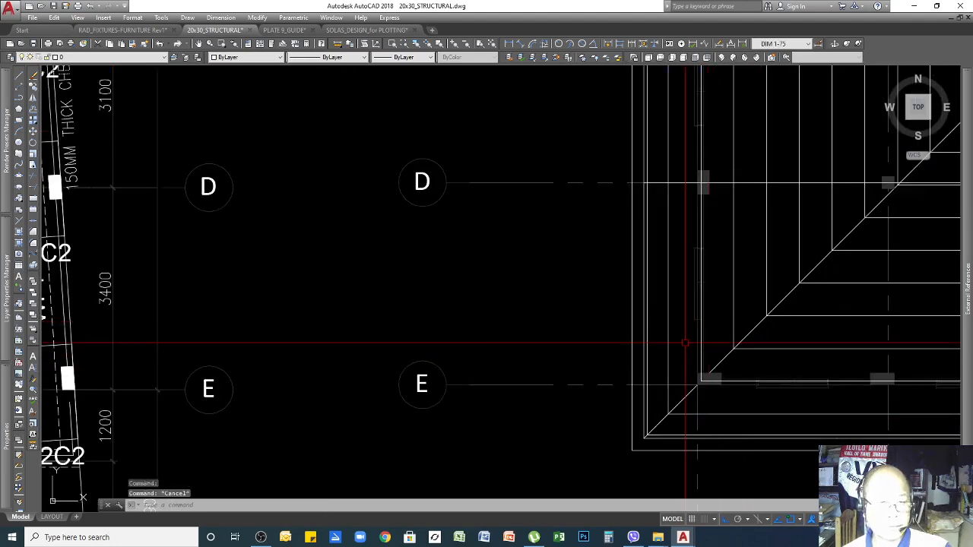
scroll(676, 388, "down", 2)
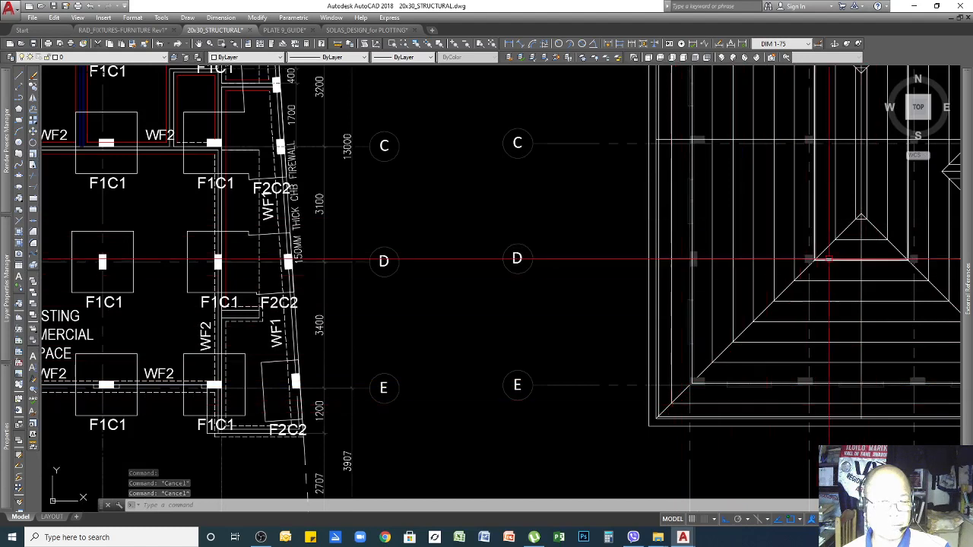
scroll(690, 411, "up", 2)
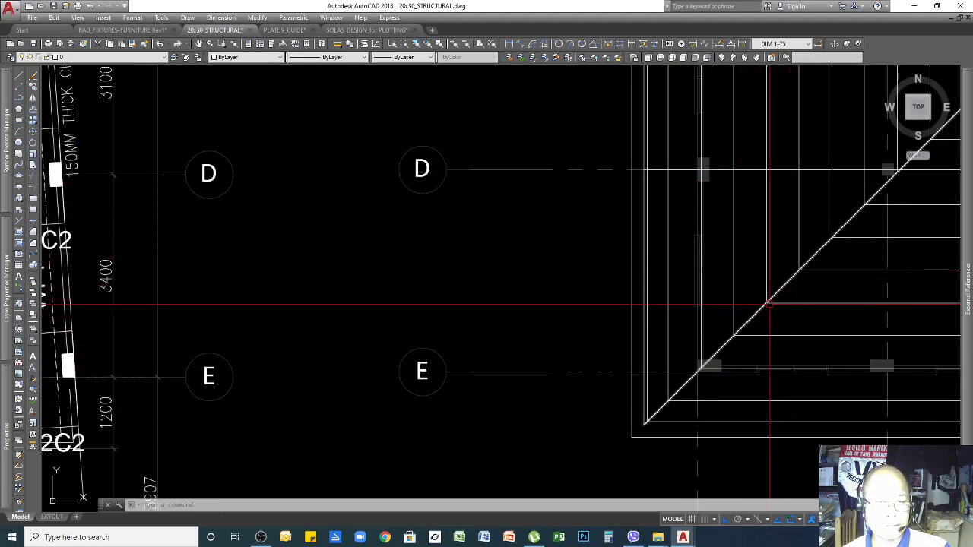
scroll(723, 332, "down", 5)
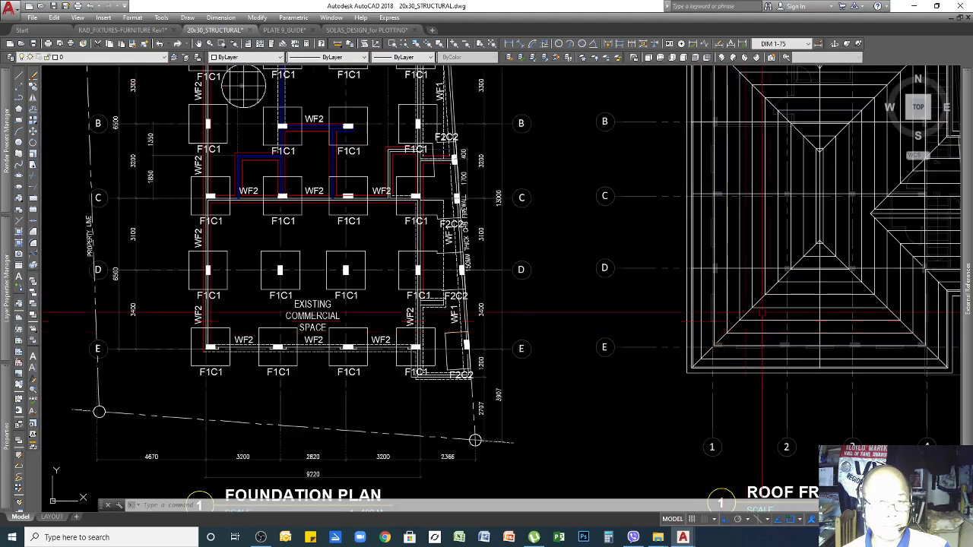
Stretch the upper end of the lower-left hip line from the ridge apex straight down to the horizontal purlin near grid D
scroll(792, 282, "up", 4)
scroll(813, 229, "up", 2)
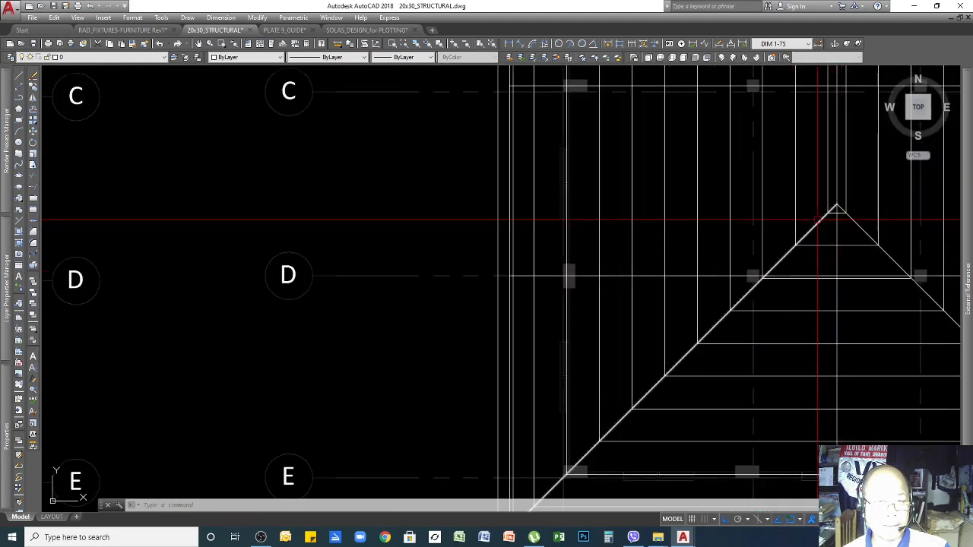
left_click(836, 210)
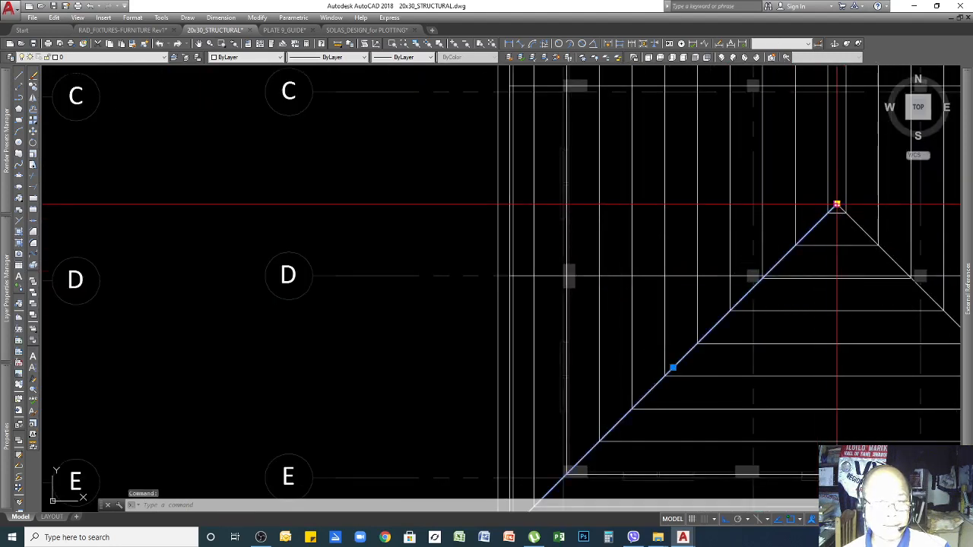
left_click(836, 205)
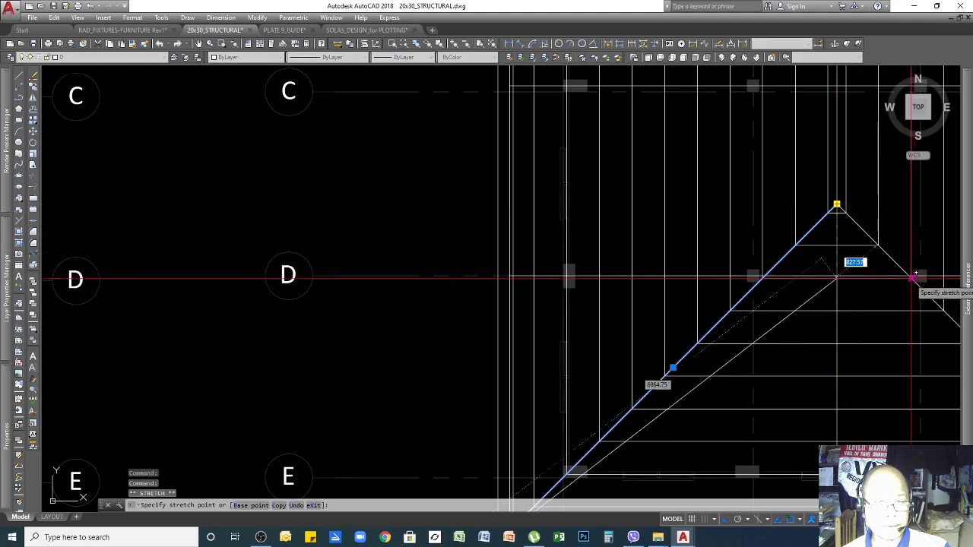
key("Escape")
key("Escape")
Draw two short vertical lines upward from where the stretched hip line crosses the second and third purlins inside the grid E wall line
scroll(914, 278, "down", 5)
scroll(768, 300, "up", 4)
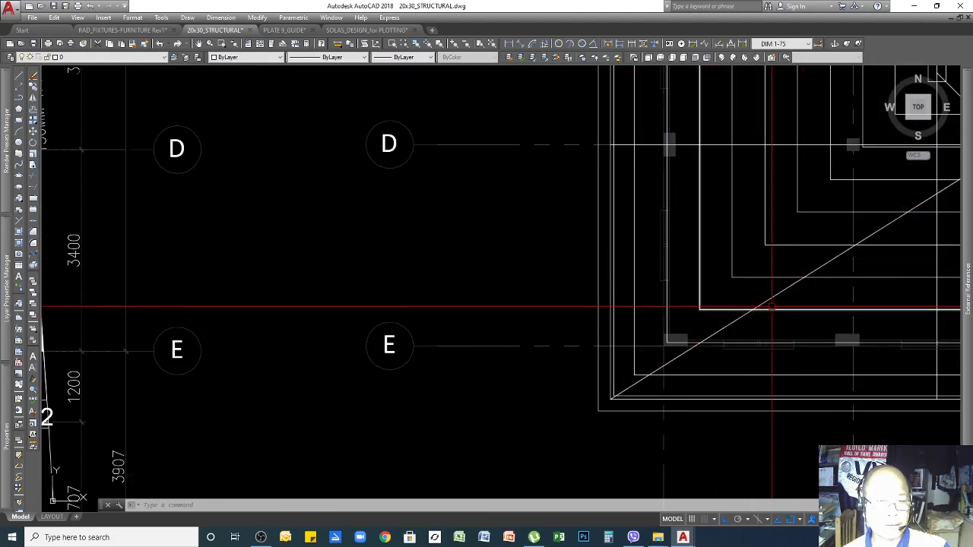
key("l")
key("Return")
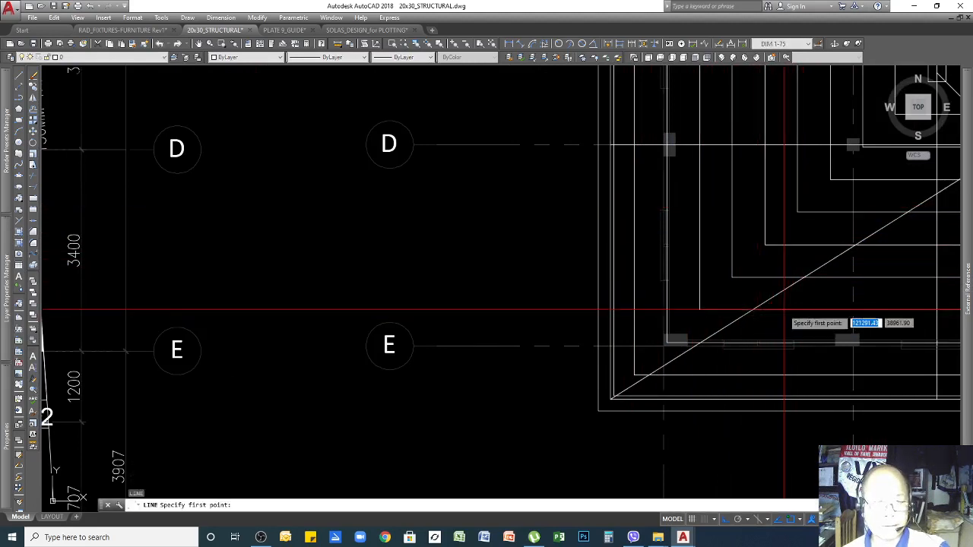
left_click(752, 310)
left_click(751, 255)
key("Return")
key("Return")
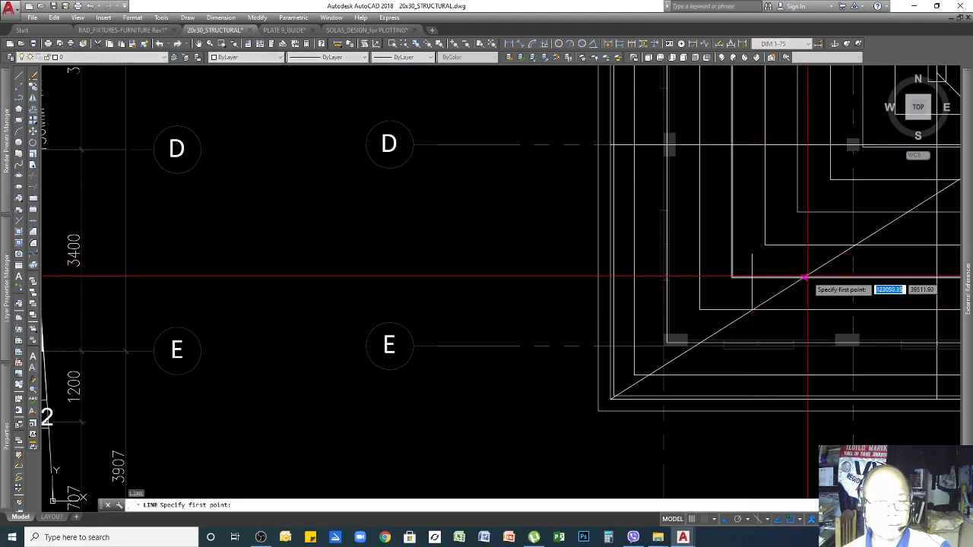
left_click(804, 278)
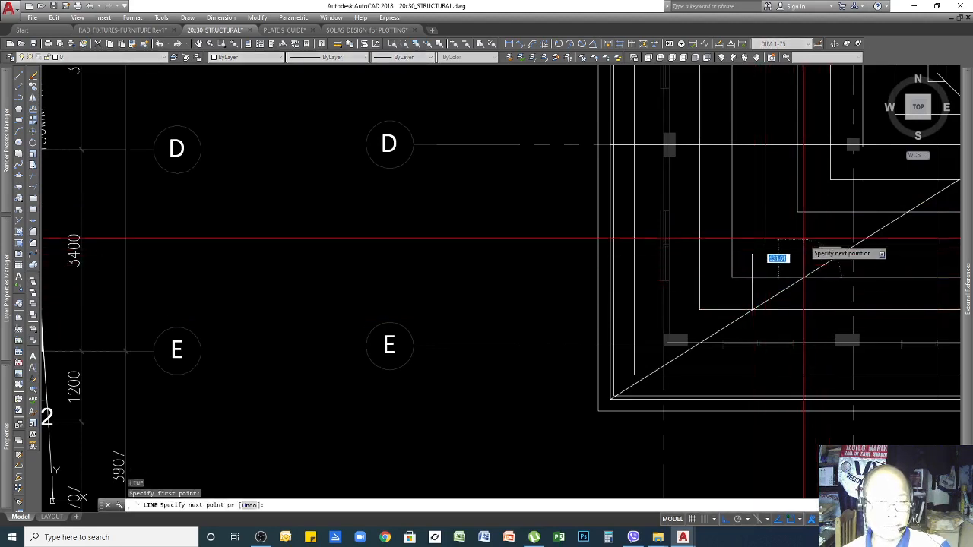
left_click(803, 230)
key("Return")
key("Return")
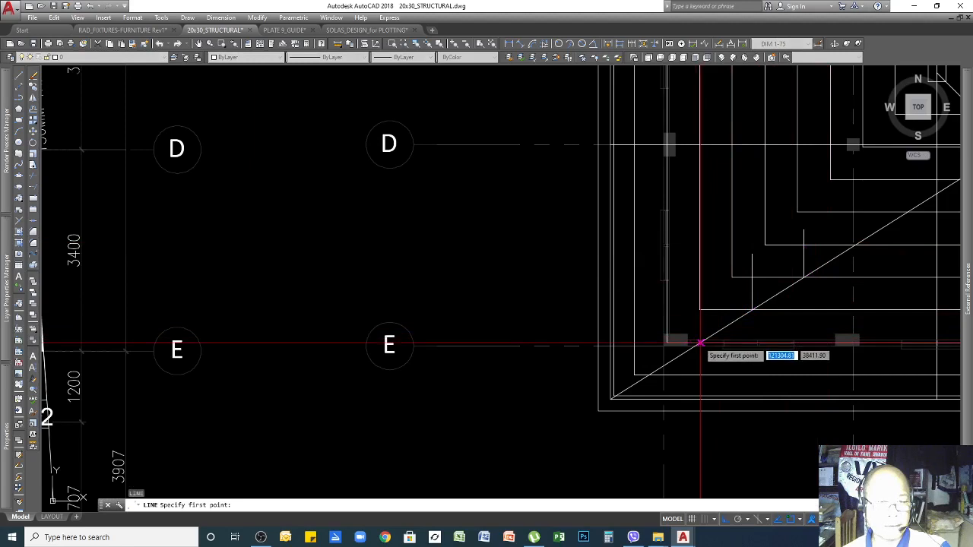
Draw two more short vertical lines upward from the hip line's crossings with the outer purlin and the purlin at grid E
left_click(700, 309)
left_click(699, 289)
key("Return")
key("Return")
left_click(649, 374)
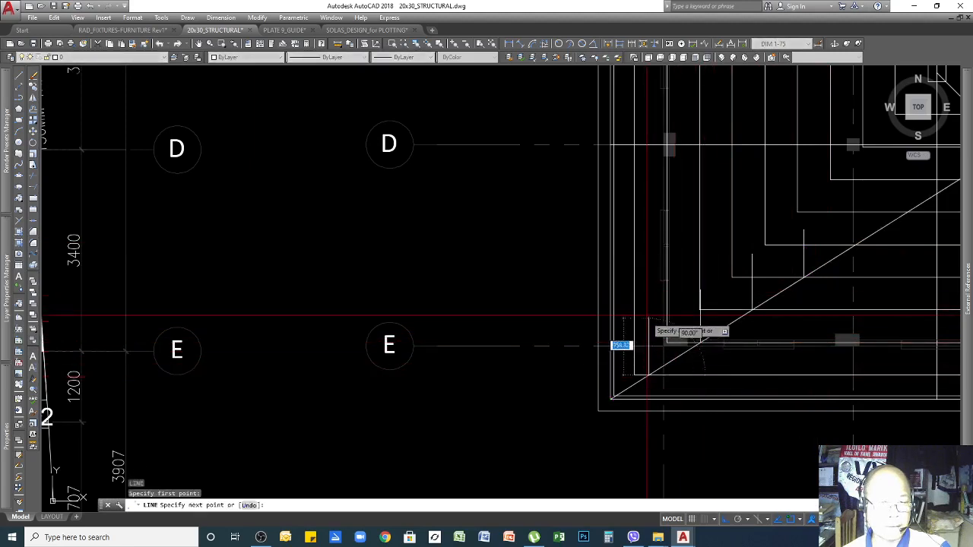
left_click(648, 301)
key("Return")
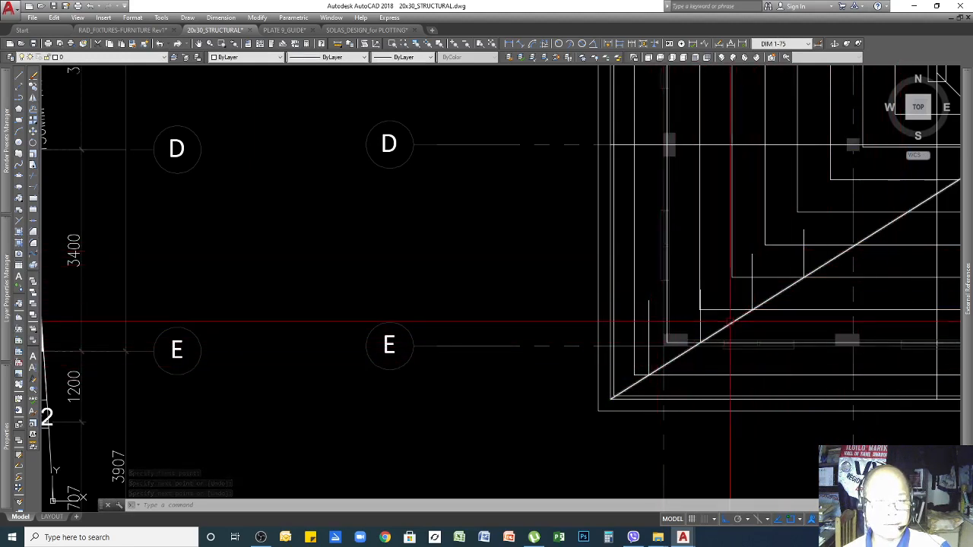
Delete the four short vertical lines rising from the lower-left hip line
left_click(751, 290)
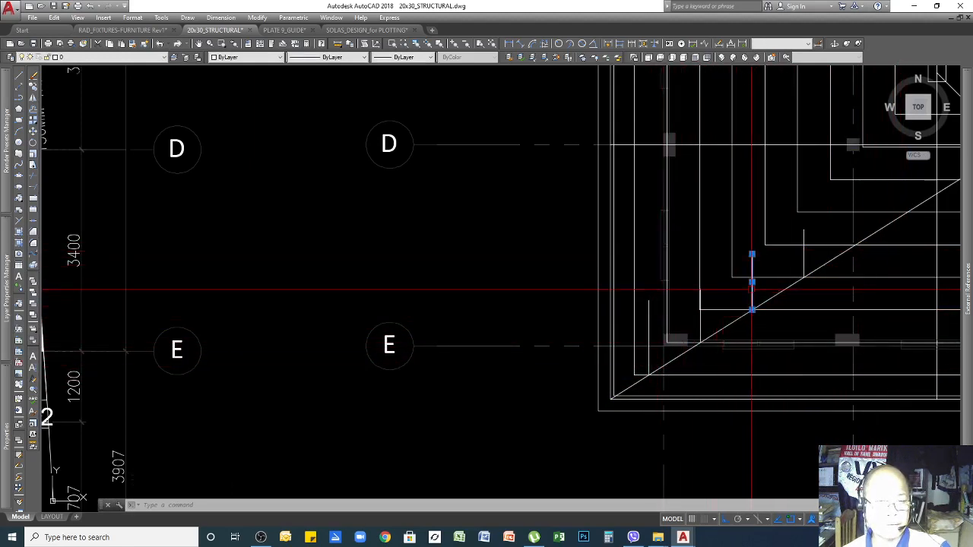
left_click(710, 320)
left_click(642, 327)
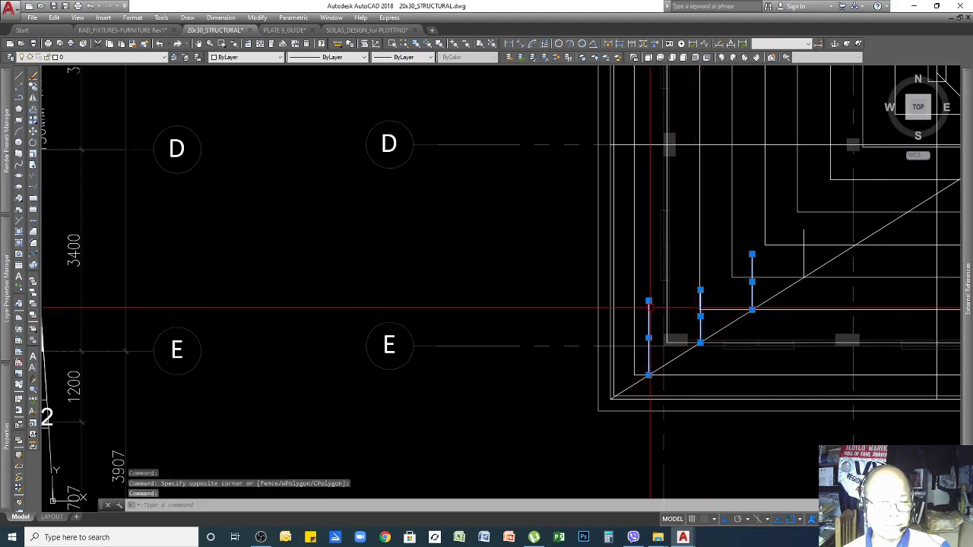
left_click(802, 259)
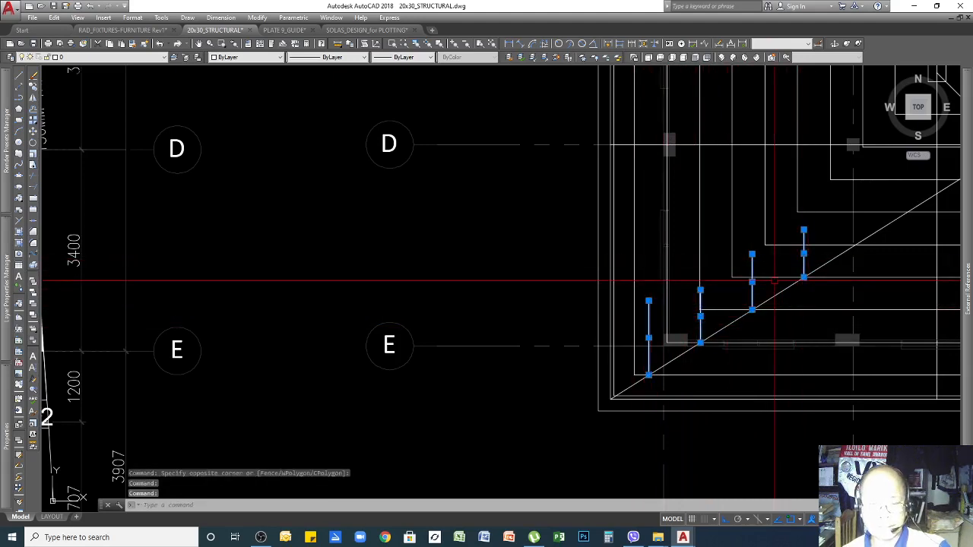
key("Delete")
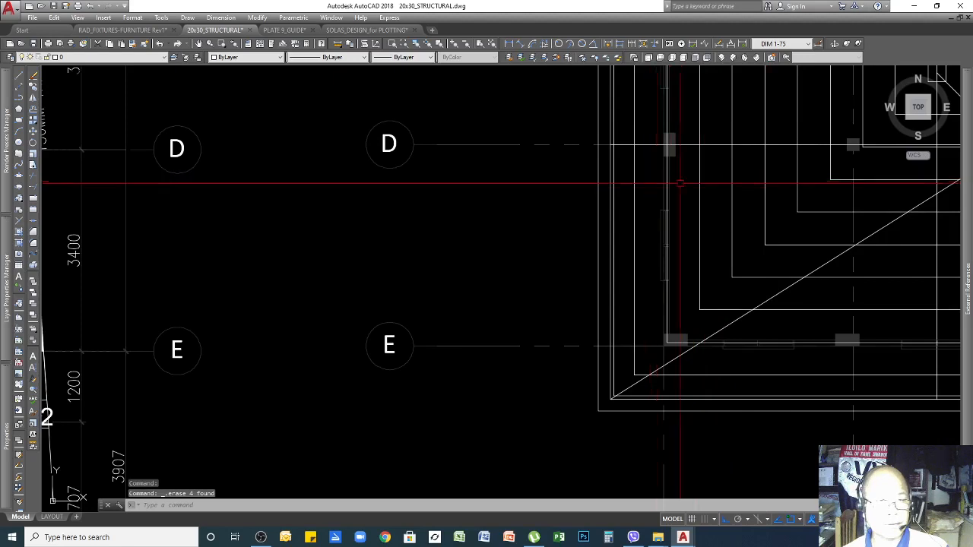
Explode the seven nested purlin outlines that cross the lower-left hip line into separate lines
left_click(734, 198)
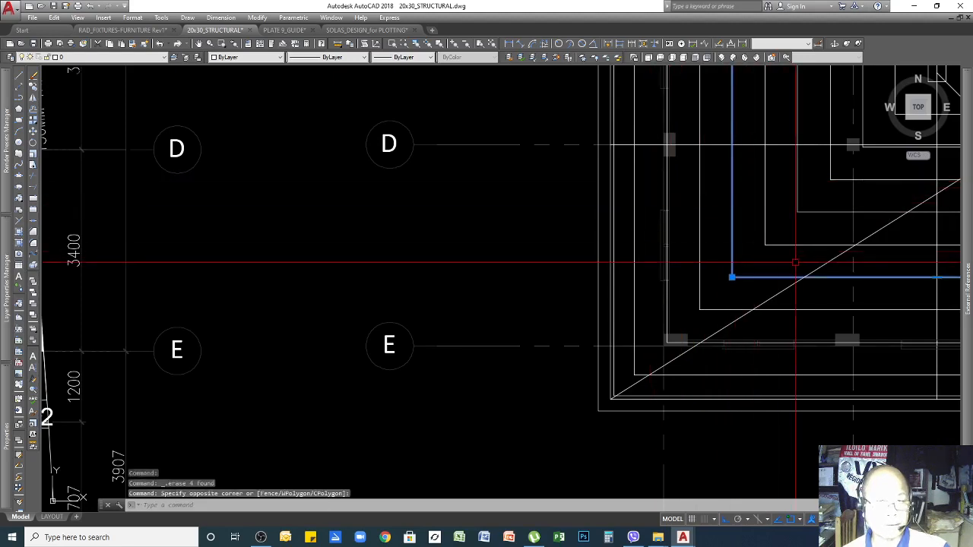
key("Escape")
left_click(836, 169)
left_click(710, 254)
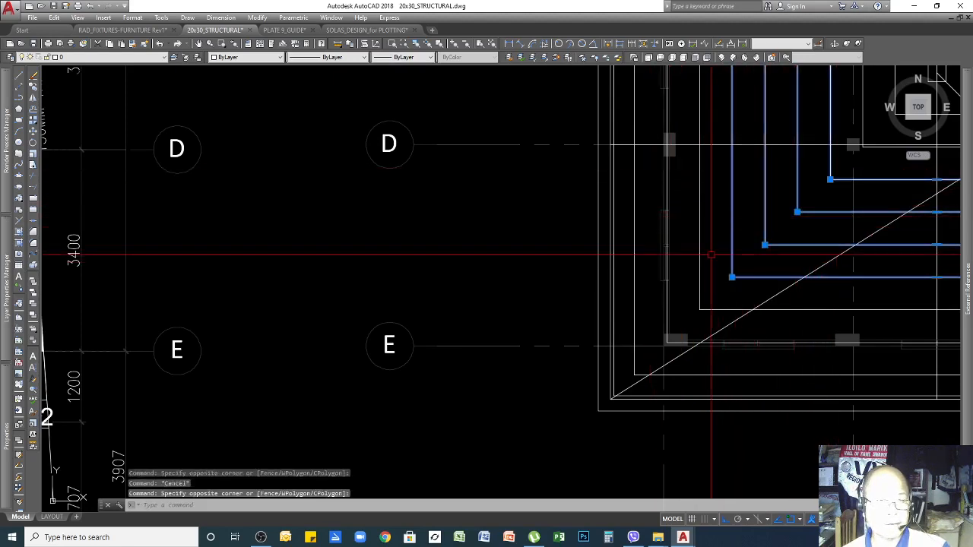
left_click(715, 342)
left_click(651, 291)
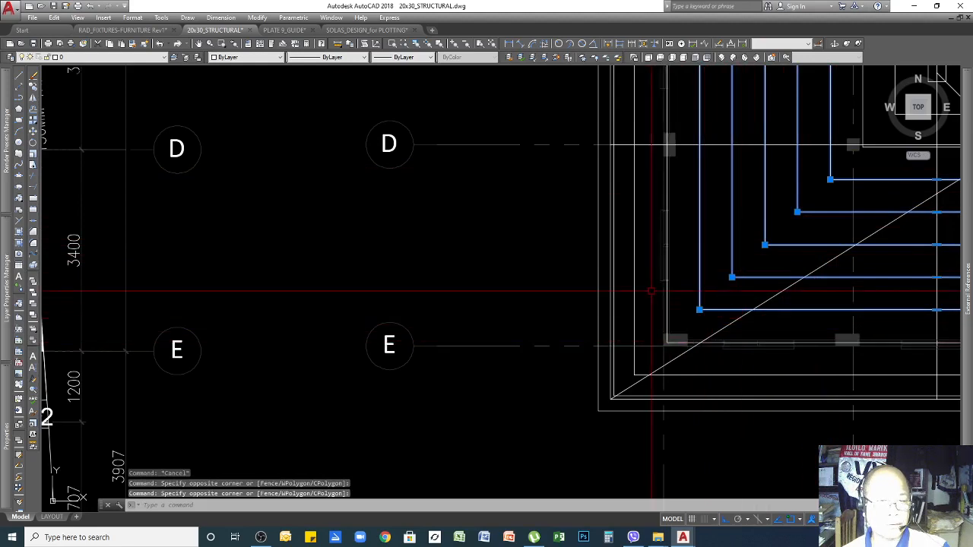
left_click(640, 194)
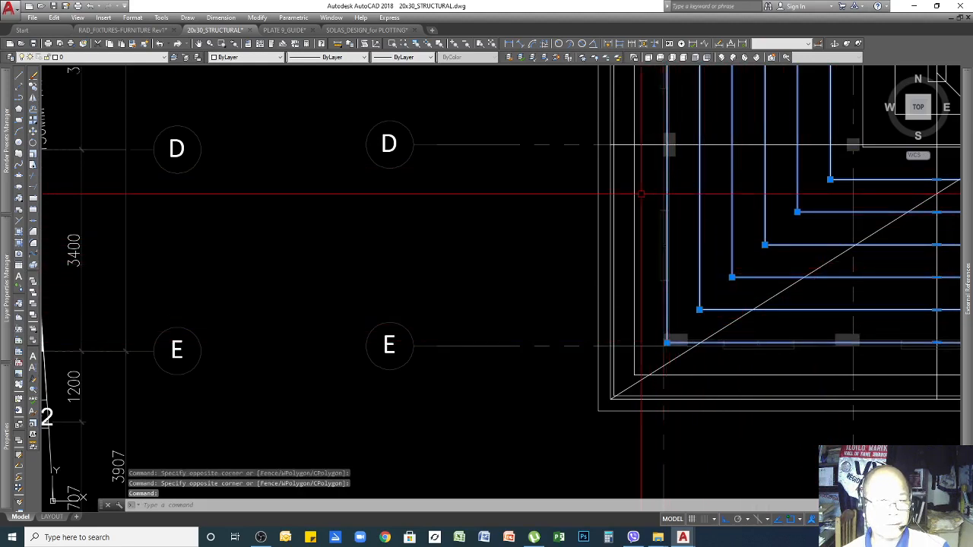
left_click(634, 189)
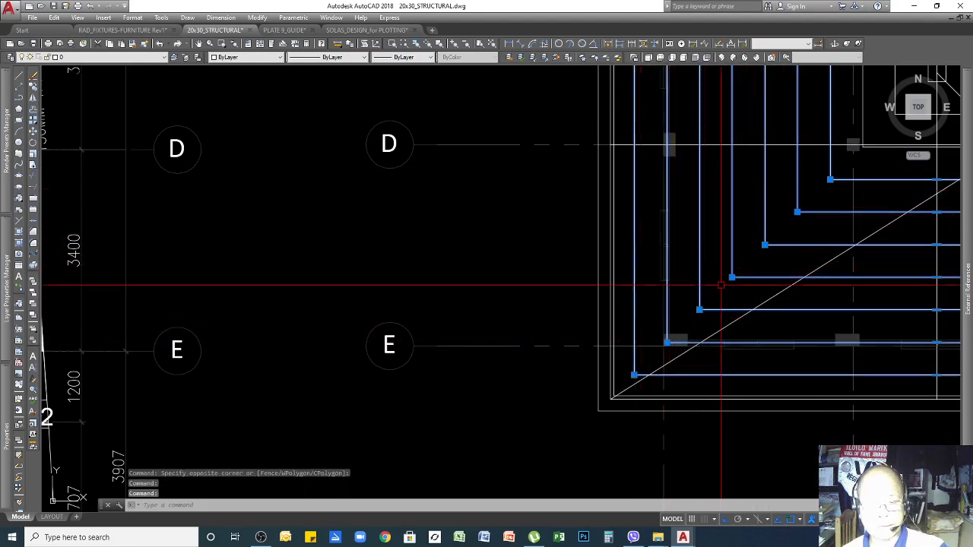
key("Return")
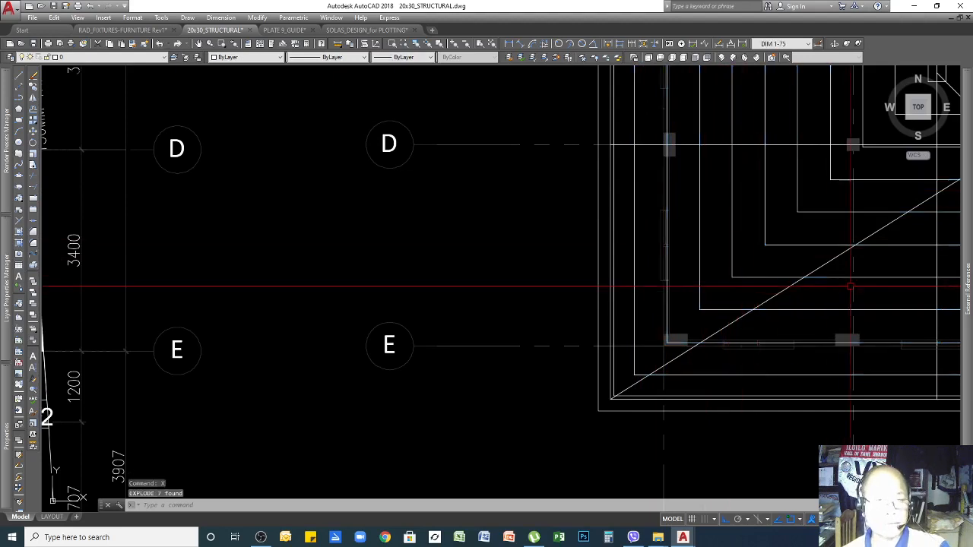
Trim the seven horizontal purlins back to the lower-left hip line, removing the parts on its left side
key("Return")
left_click(881, 228)
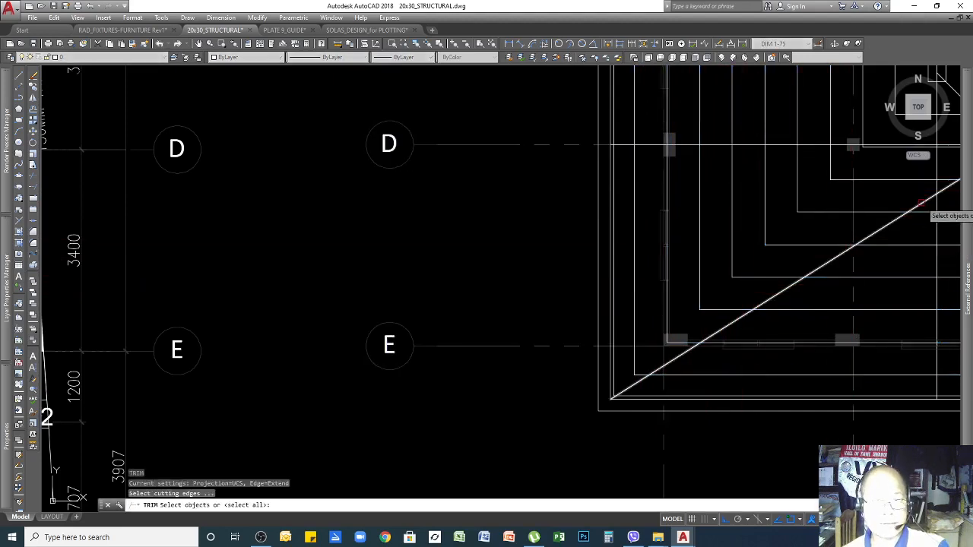
key("Return")
left_click(805, 245)
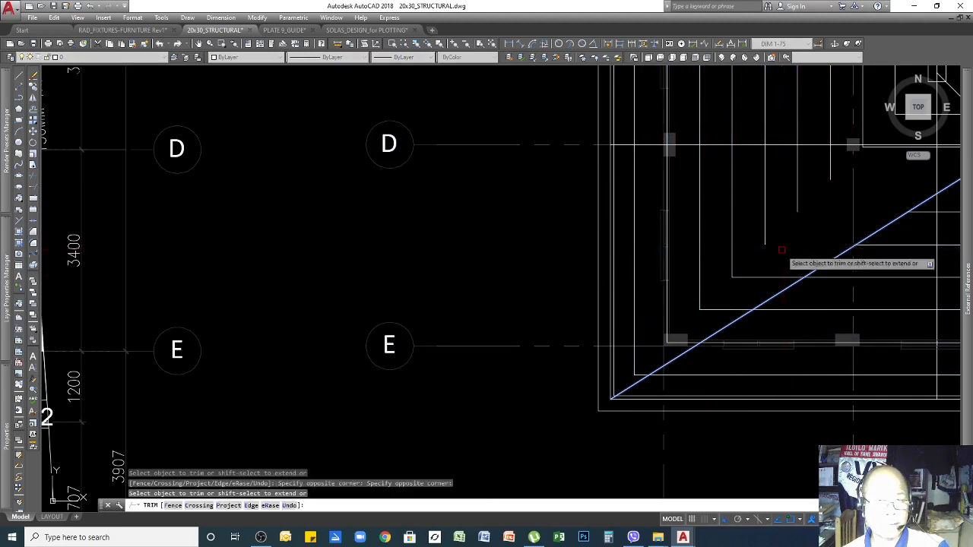
left_click(760, 276)
left_click(726, 309)
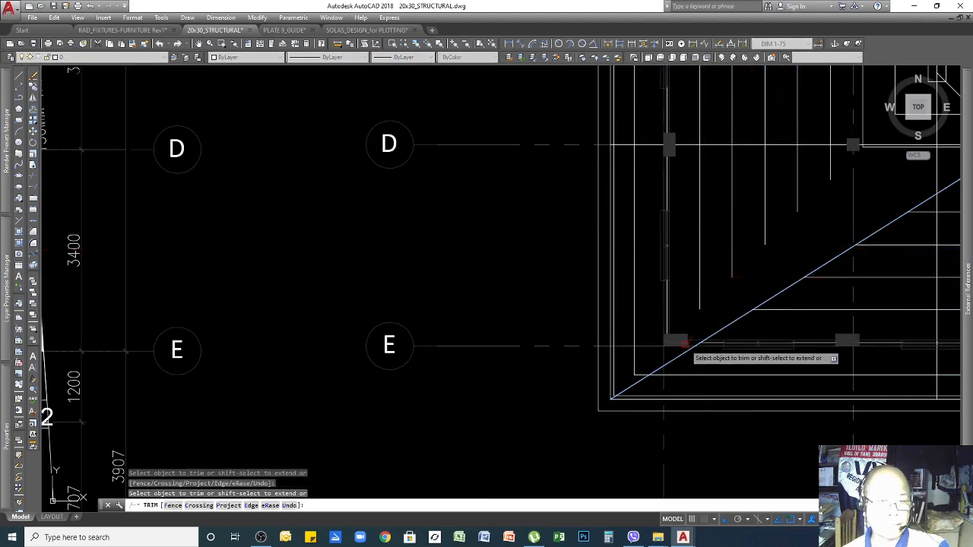
left_click(641, 371)
left_click(636, 377)
key("Return")
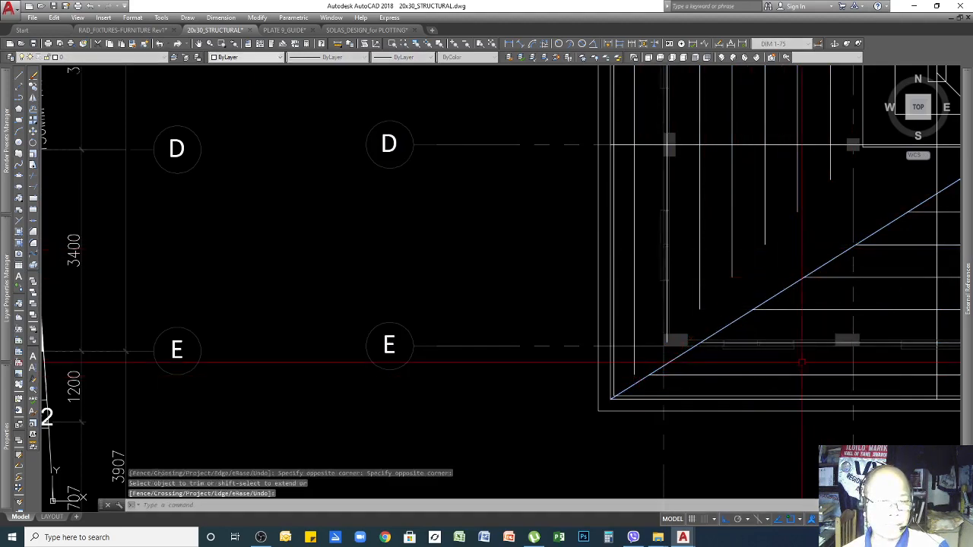
Extend the seven vertical purlins on the roof's left side down to the lower-left hip line
type("ex")
key("Return")
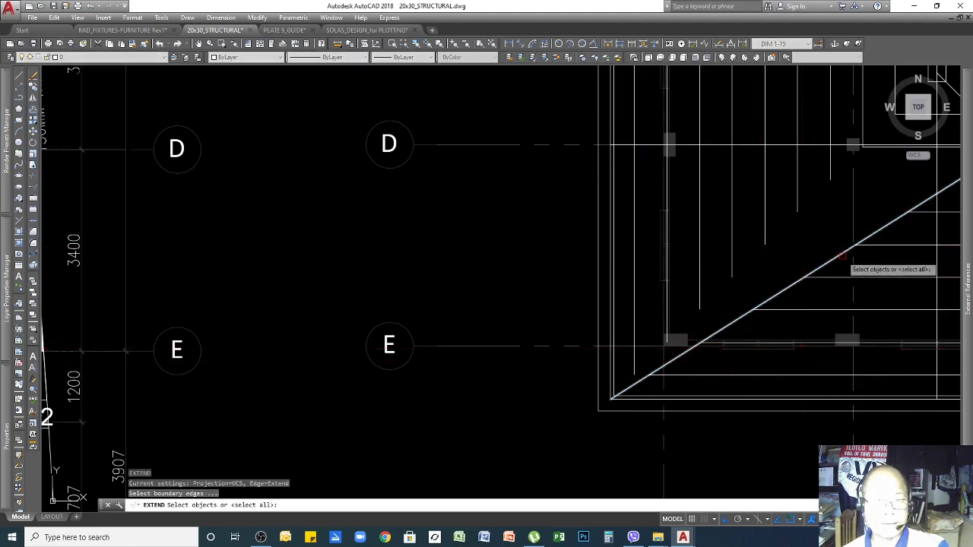
left_click(843, 254)
key("Return")
left_click(835, 175)
left_click(712, 202)
left_click(699, 239)
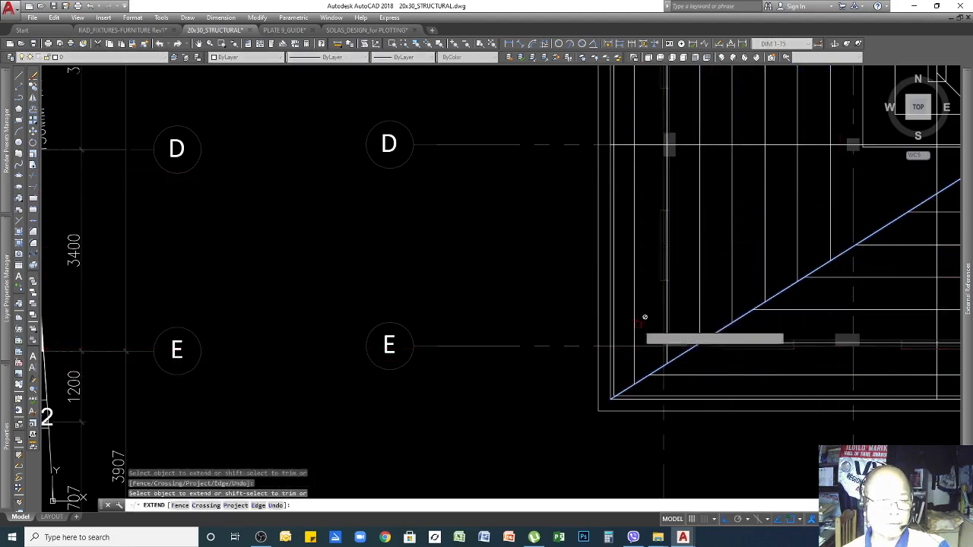
key("Return")
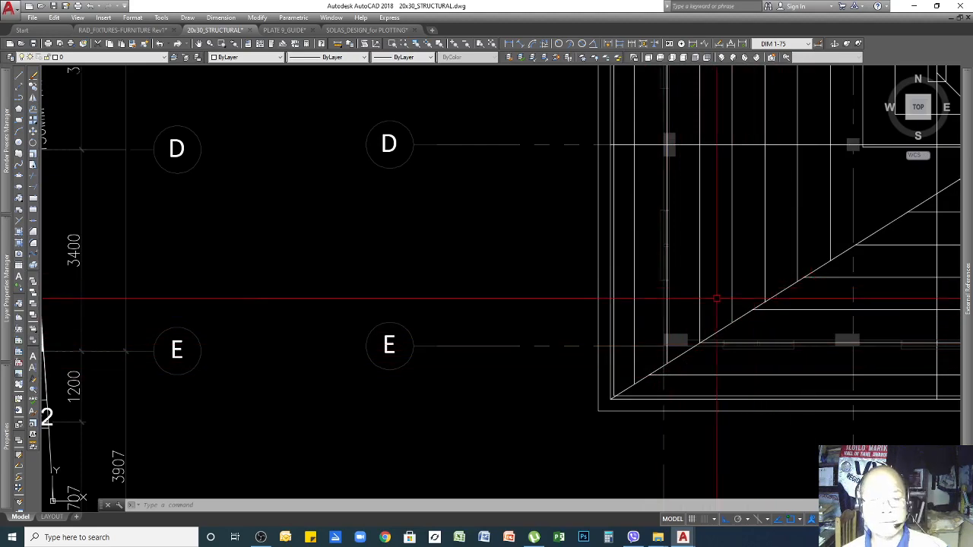
Inspect the roof framing plan's purlins where they meet the lower-left and lower-right hip lines
scroll(768, 304, "down", 4)
scroll(766, 302, "up", 2)
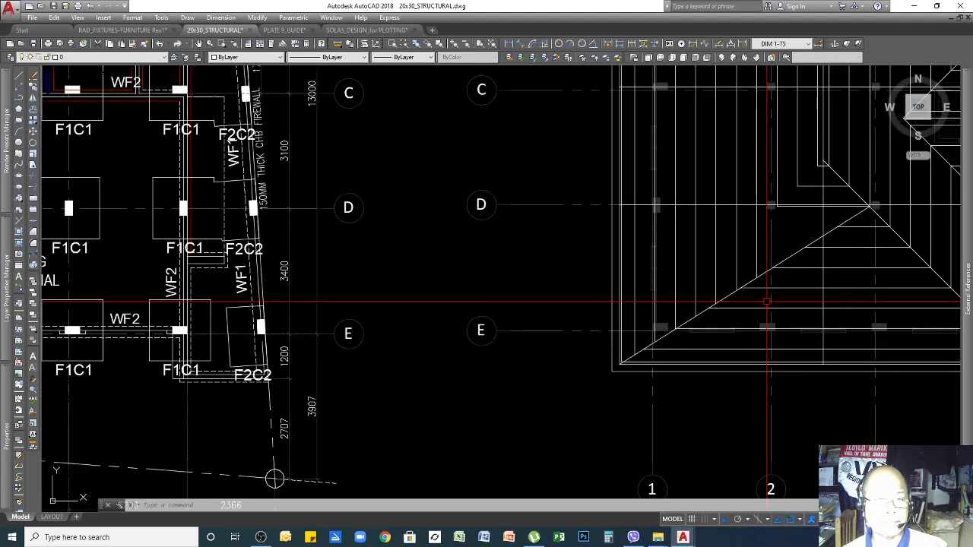
scroll(764, 297, "up", 2)
scroll(764, 297, "down", 2)
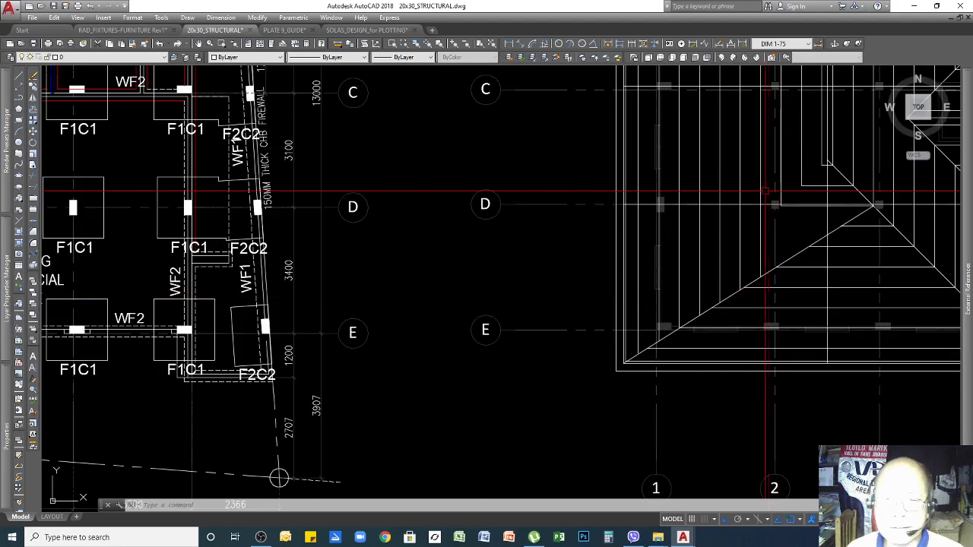
scroll(753, 236, "down", 4)
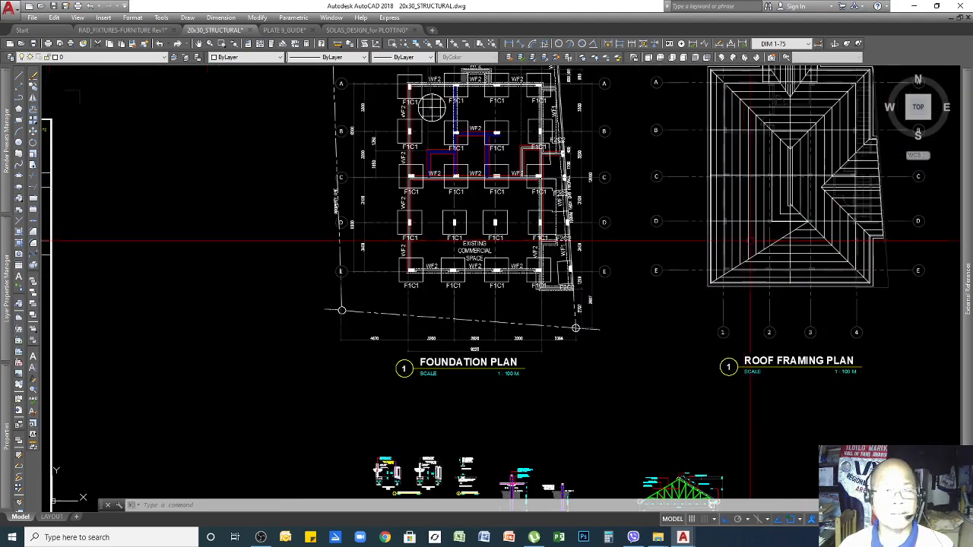
scroll(832, 233, "up", 4)
scroll(839, 256, "up", 3)
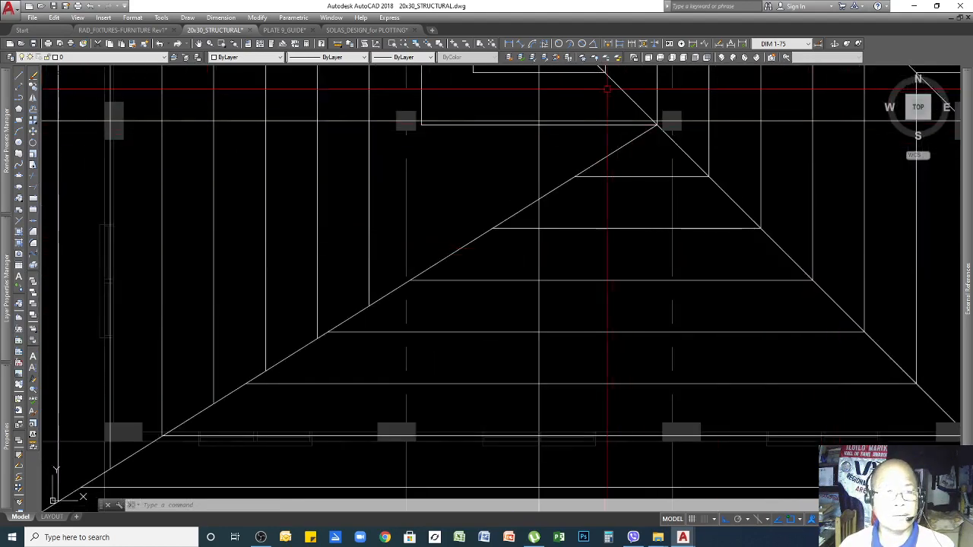
scroll(848, 344, "down", 5)
scroll(847, 344, "up", 5)
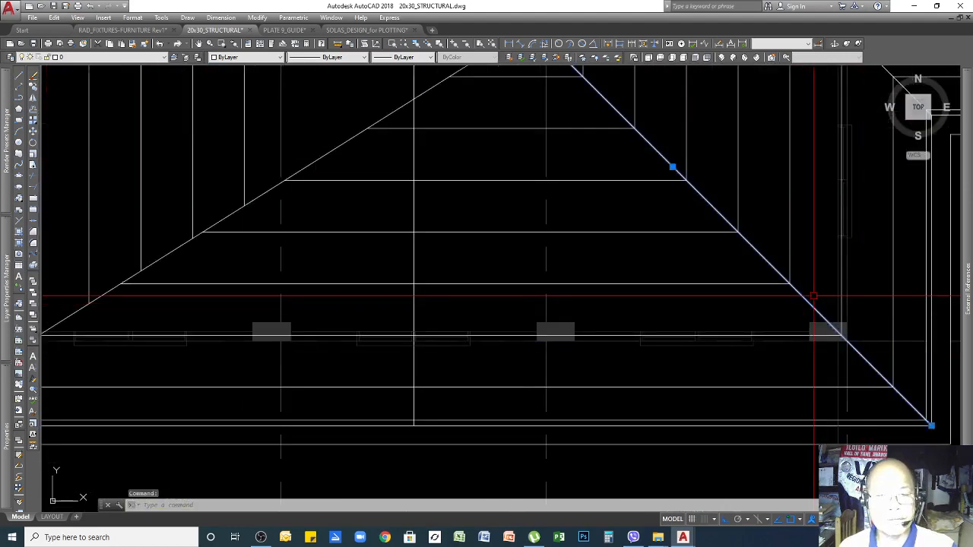
key("Escape")
key("Escape")
scroll(813, 296, "down", 5)
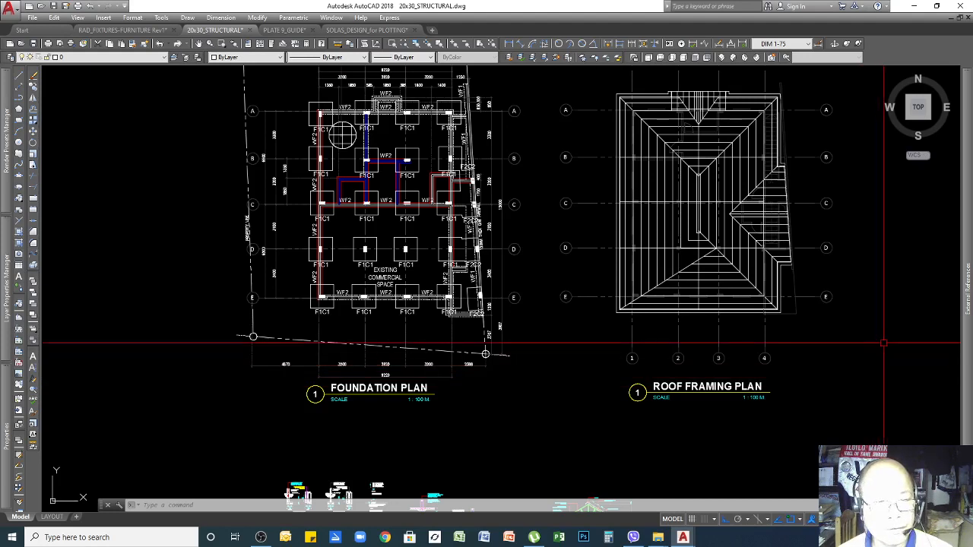
Review the empty title block sheet alongside the foundation plan, roof framing plan and other drawing sets
scroll(883, 343, "down", 4)
scroll(760, 371, "down", 3)
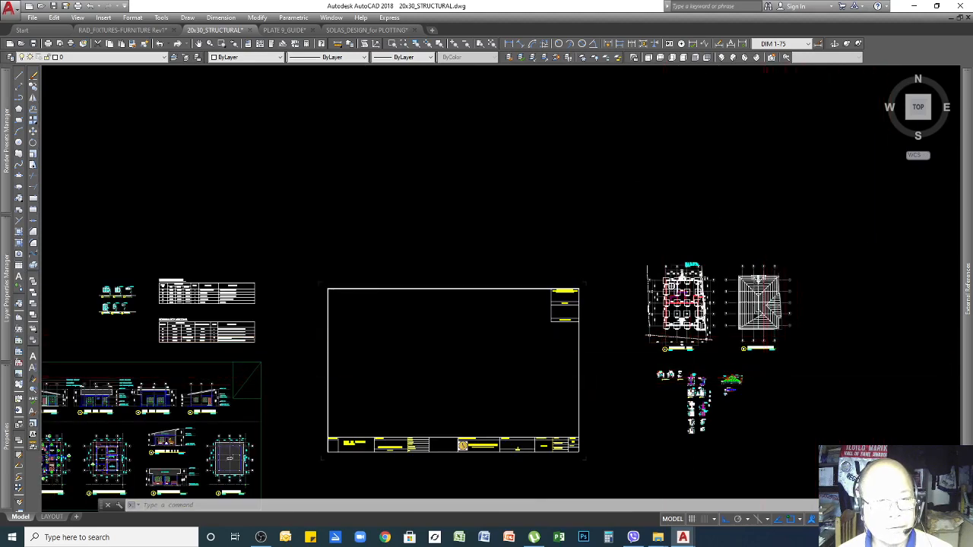
scroll(774, 375, "up", 2)
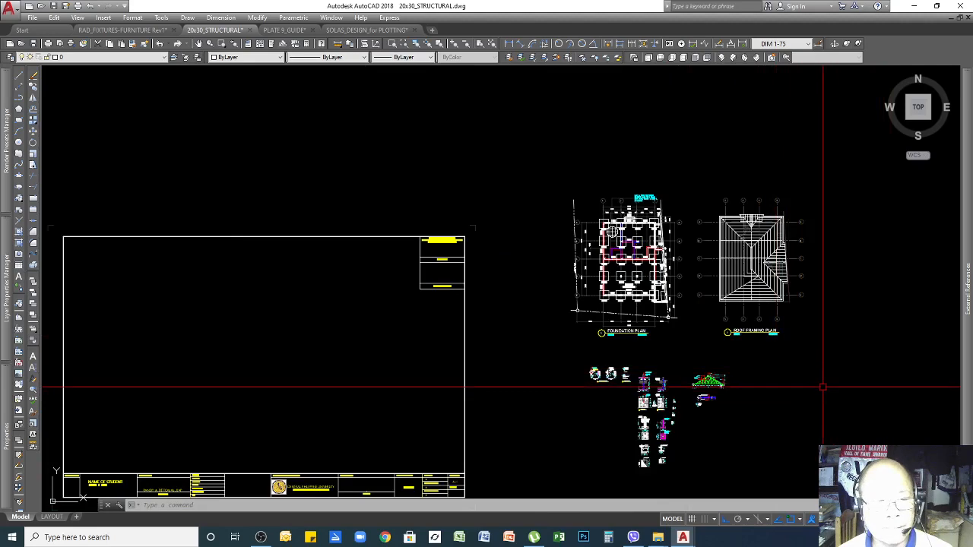
scroll(822, 388, "down", 2)
scroll(887, 335, "down", 2)
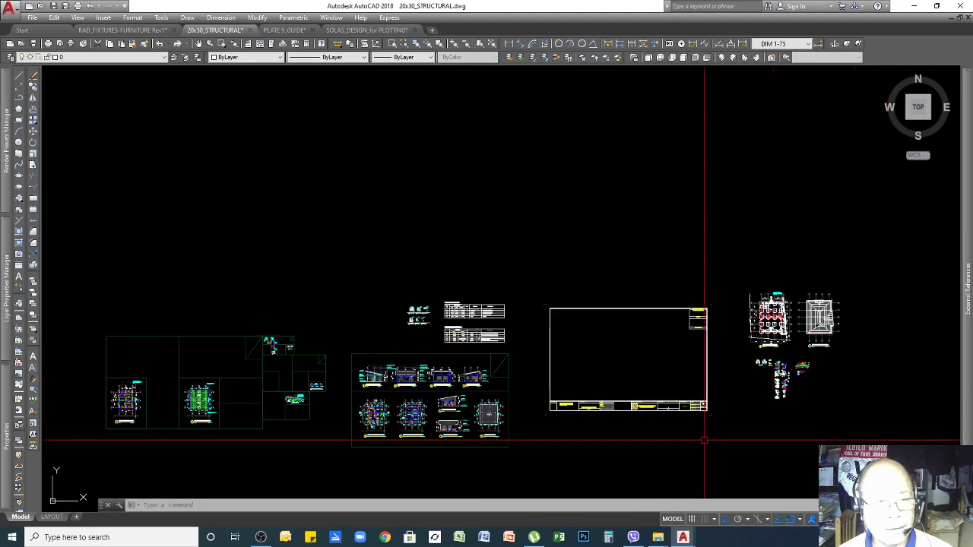
scroll(634, 449, "up", 2)
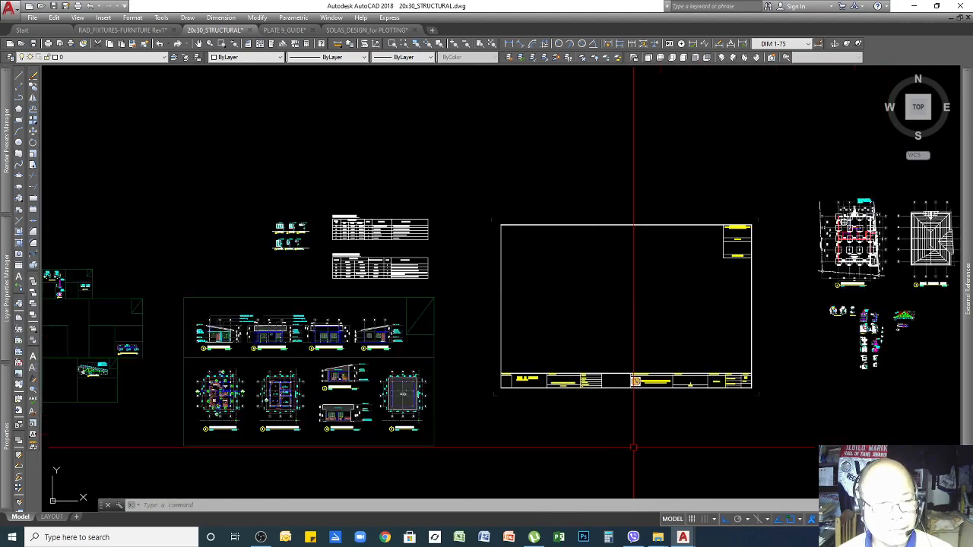
left_click(663, 332)
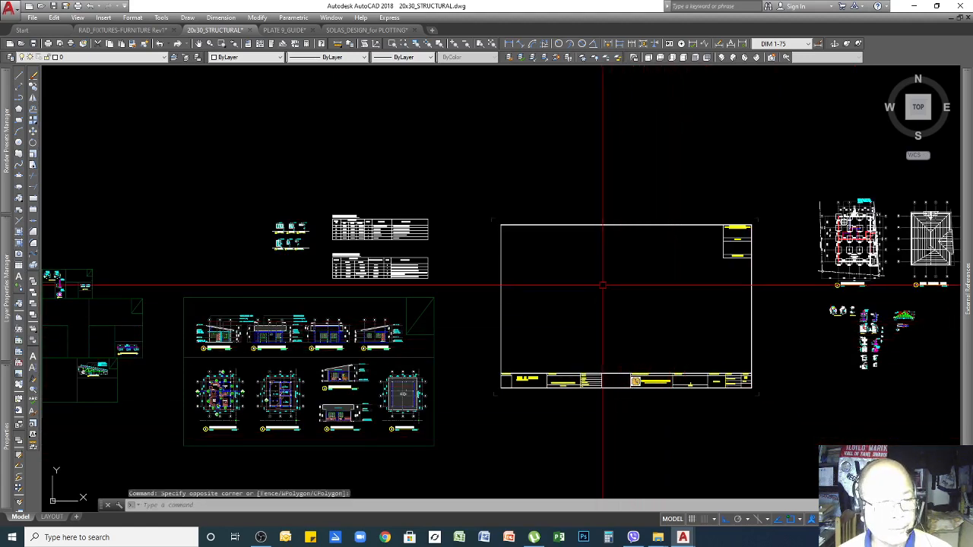
left_click(684, 269)
left_click(548, 344)
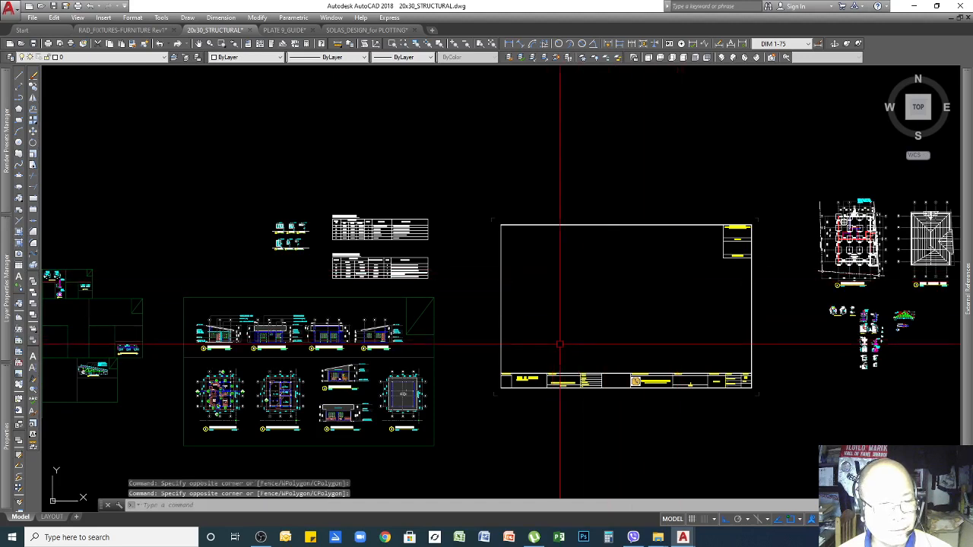
left_click(694, 271)
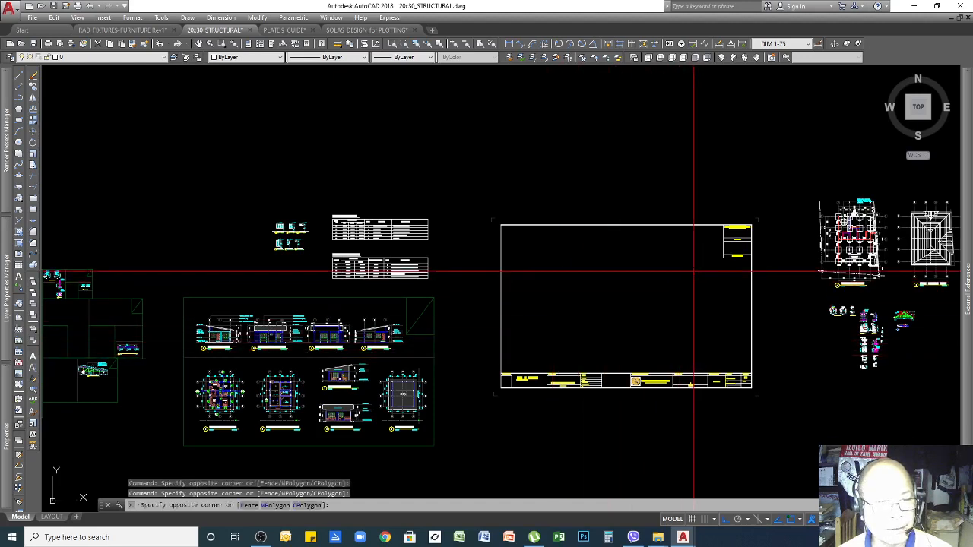
left_click(592, 349)
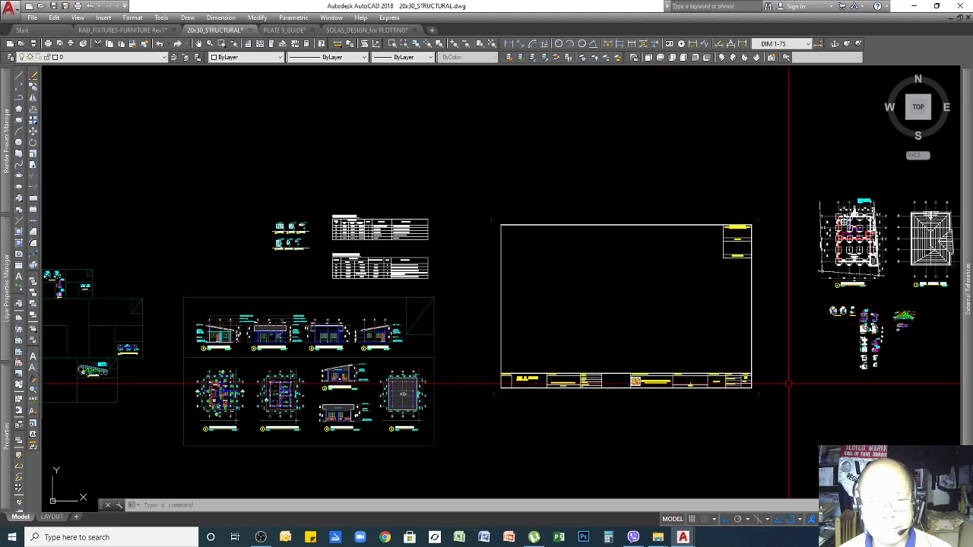
left_click(783, 420)
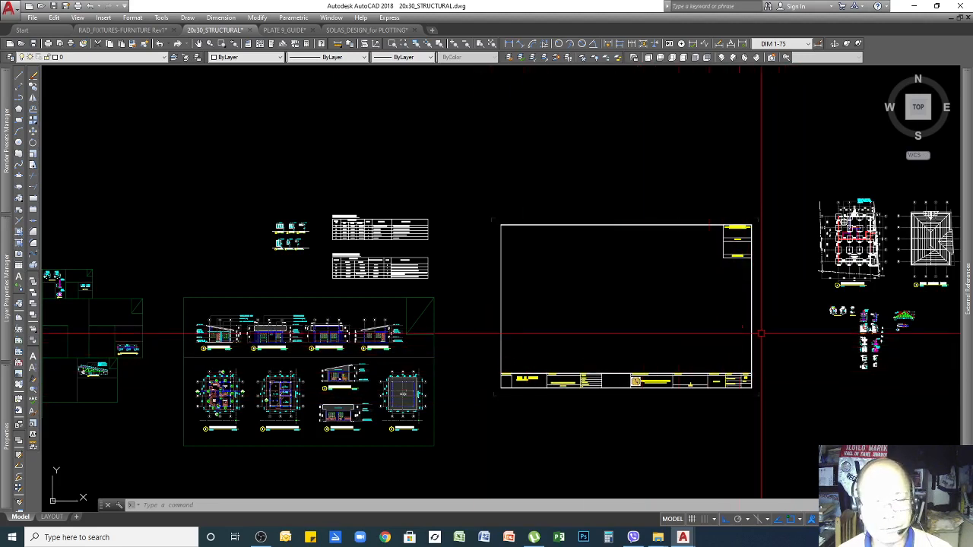
scroll(787, 362, "down", 2)
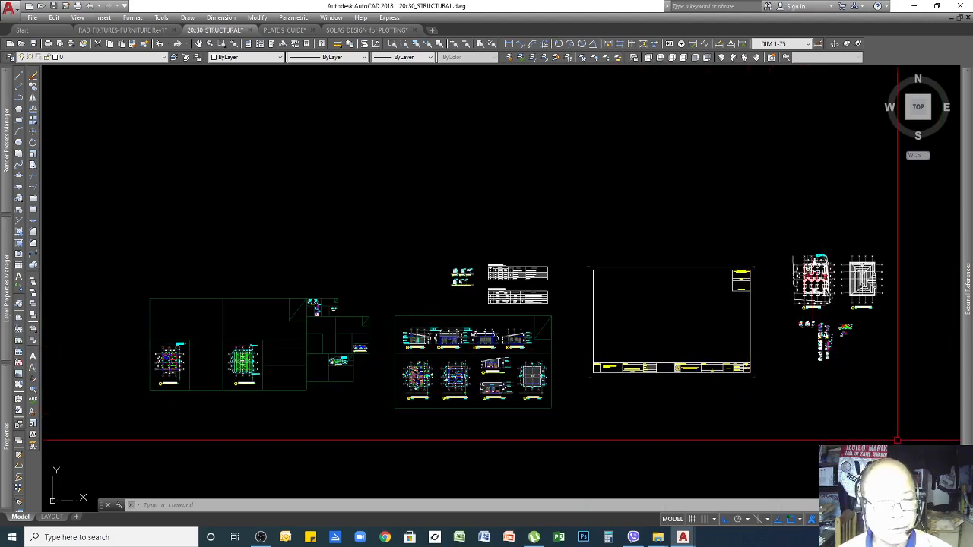
left_click(843, 418)
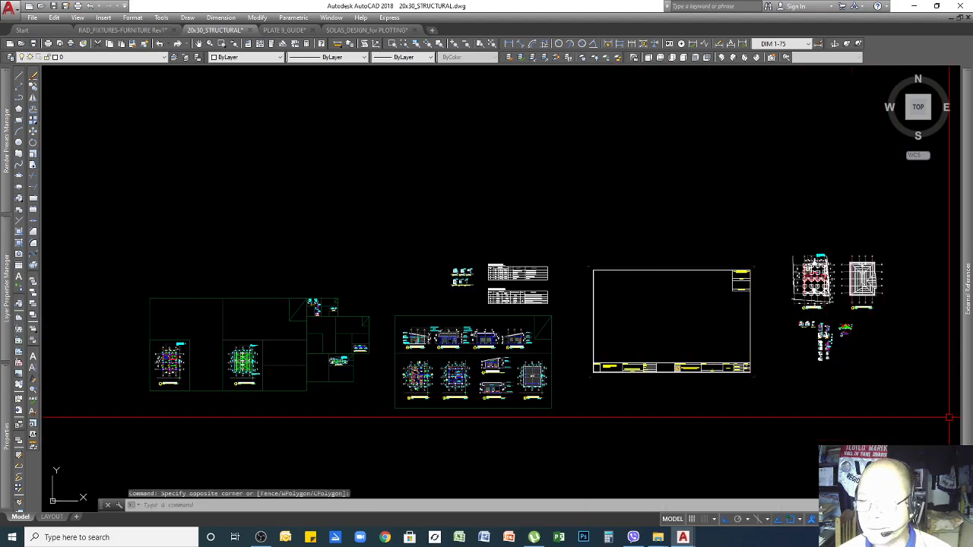